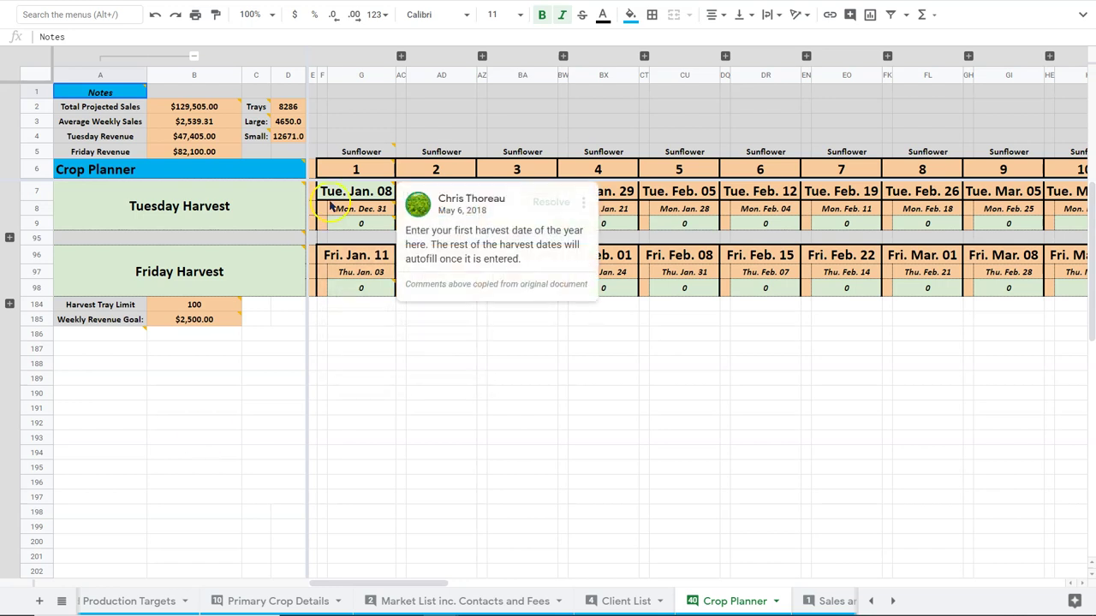
Examine the week numbers in row 6 and the Tuesday harvest dates across the first seven weeks.
{"action": "mouse_move", "coordinate": [351, 193]}
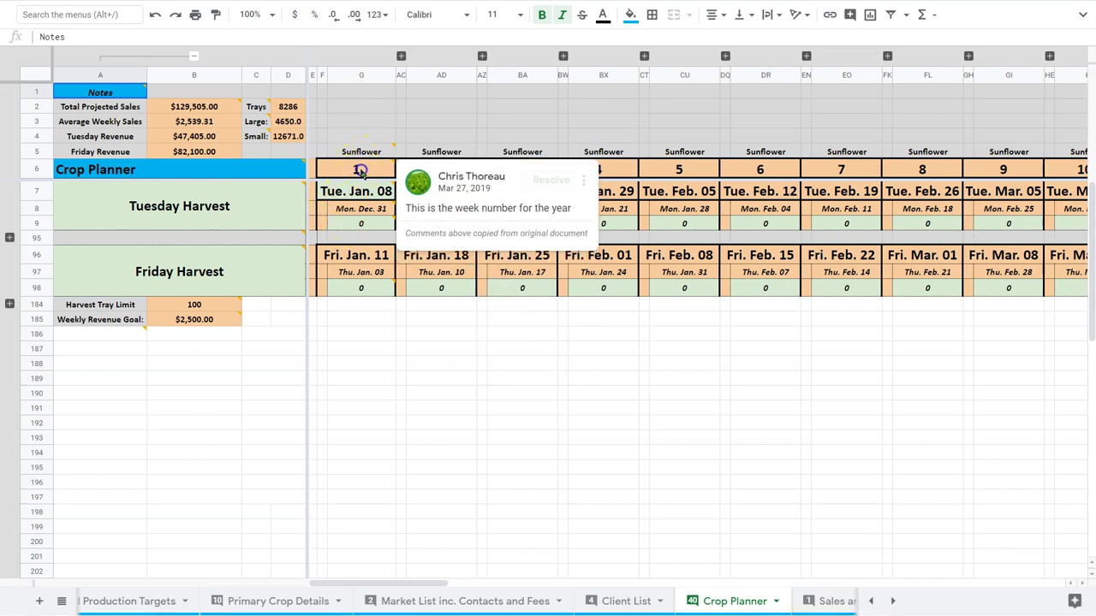
{"action": "left_click", "coordinate": [361, 171]}
{"action": "key", "text": "Right"}
{"action": "key", "text": "Right"}
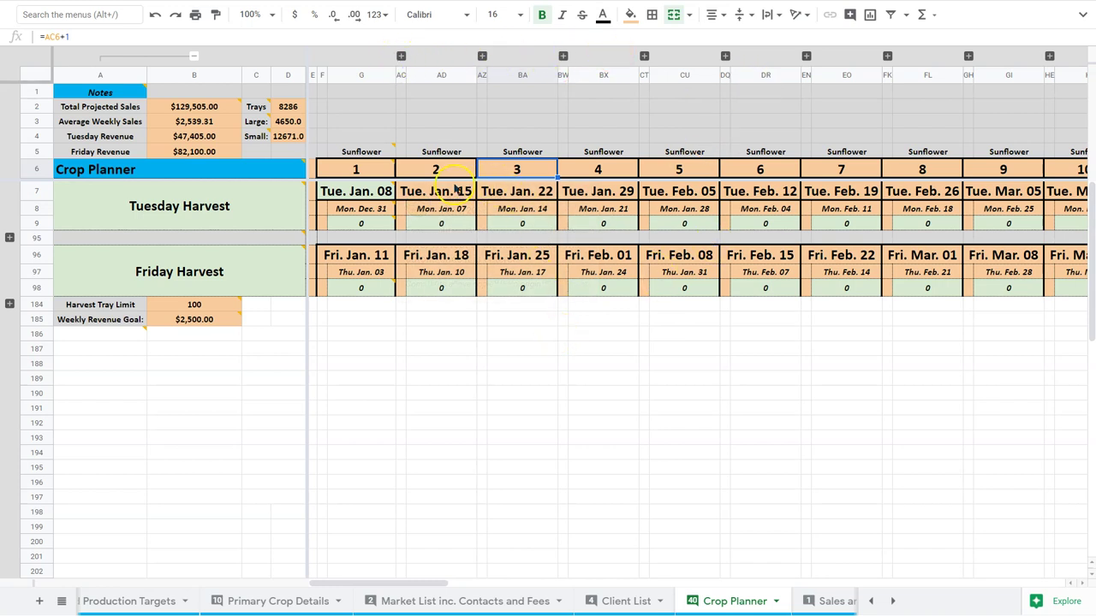
{"action": "left_click", "coordinate": [424, 195]}
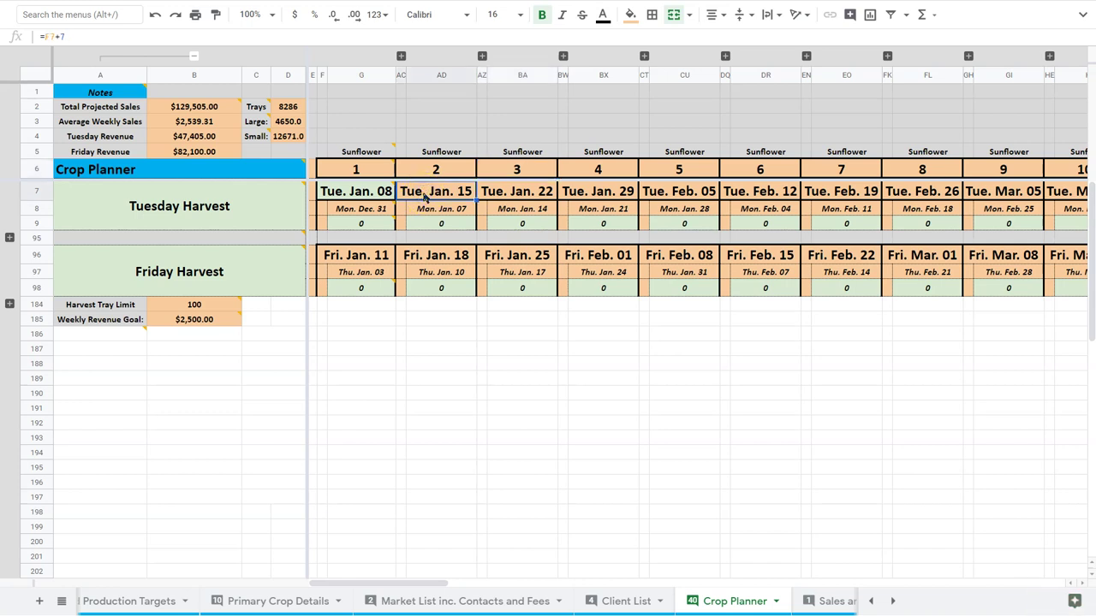
{"action": "key", "text": "Right"}
{"action": "key", "text": "Right"}
{"action": "key", "text": "Right"}
{"action": "key", "text": "Right"}
{"action": "key", "text": "Right"}
{"action": "key", "text": "Up"}
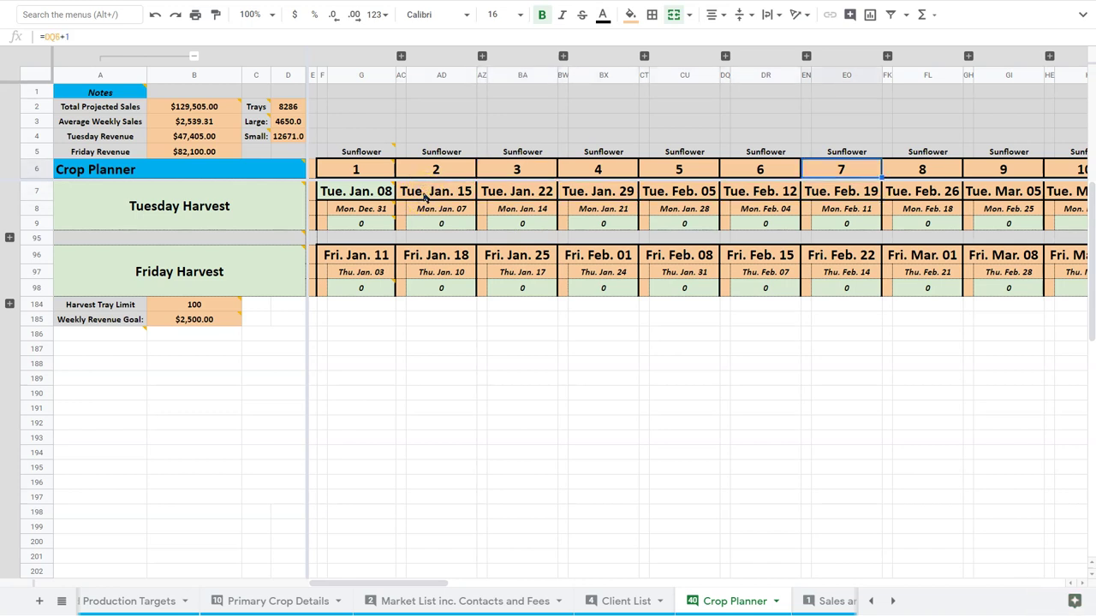
{"action": "key", "text": "Left"}
{"action": "key", "text": "Left"}
{"action": "key", "text": "Left"}
{"action": "key", "text": "Left"}
{"action": "key", "text": "Left"}
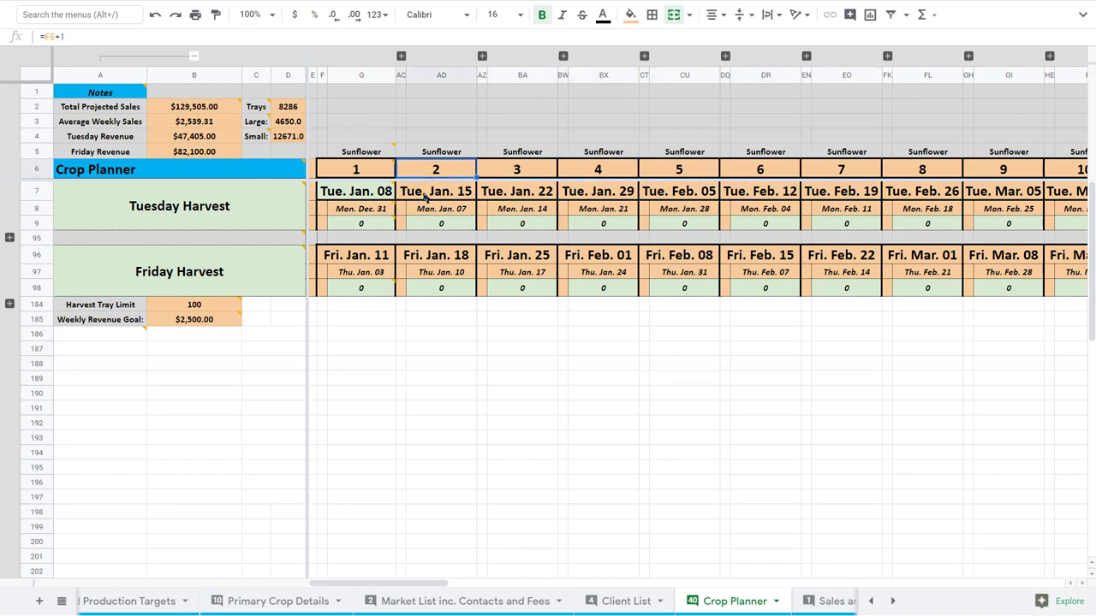
Try Jan 7 as the first Tuesday harvest date of the year and undo the change.
{"action": "left_click", "coordinate": [367, 260]}
{"action": "left_click", "coordinate": [364, 199]}
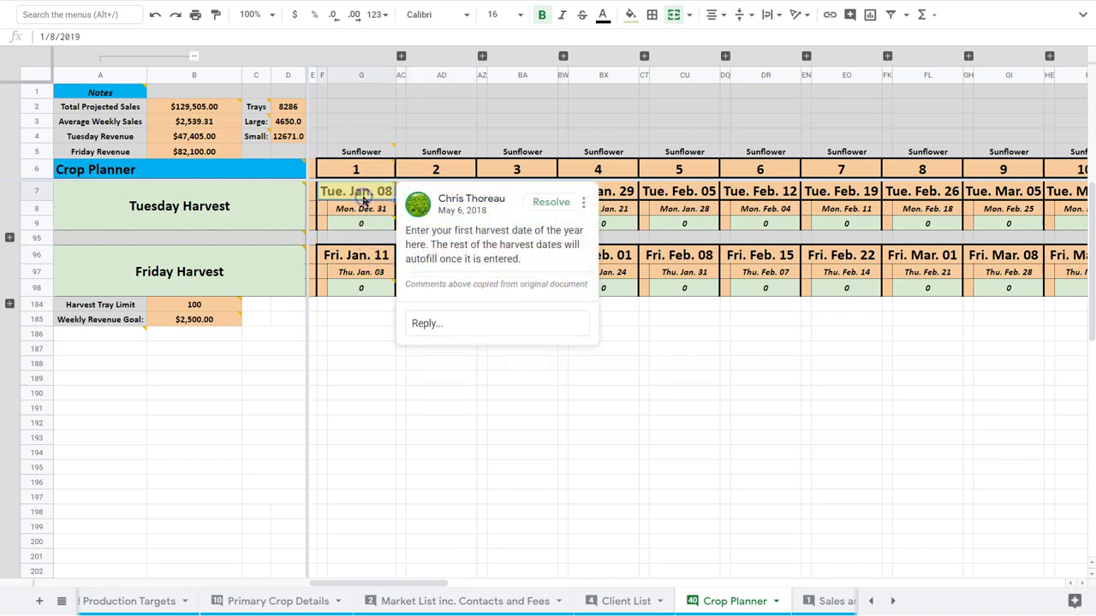
{"action": "type", "text": "jan 7"}
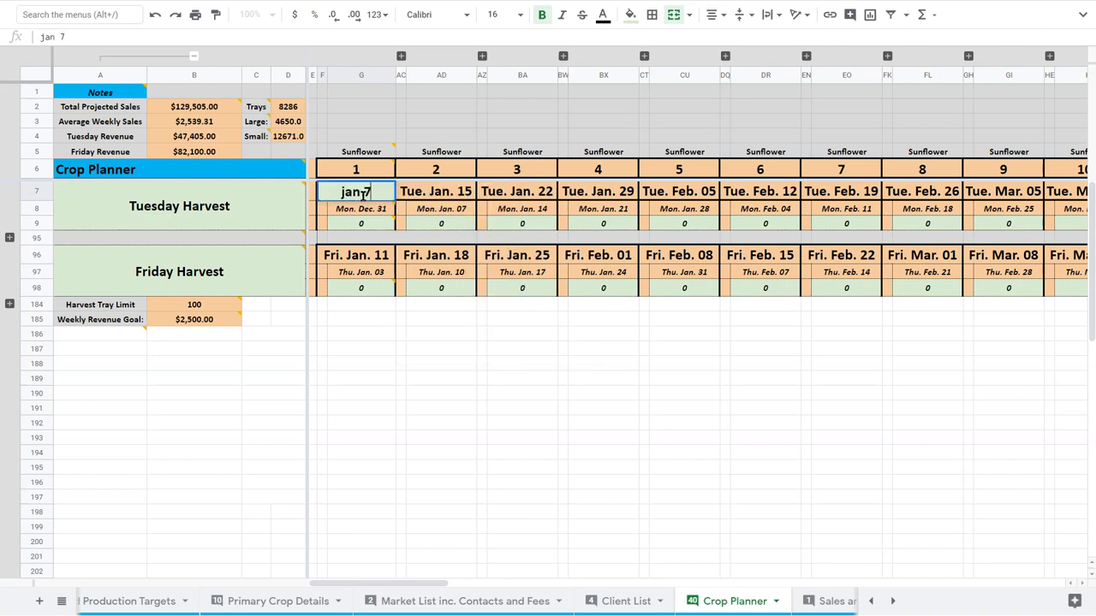
{"action": "key", "text": "Return"}
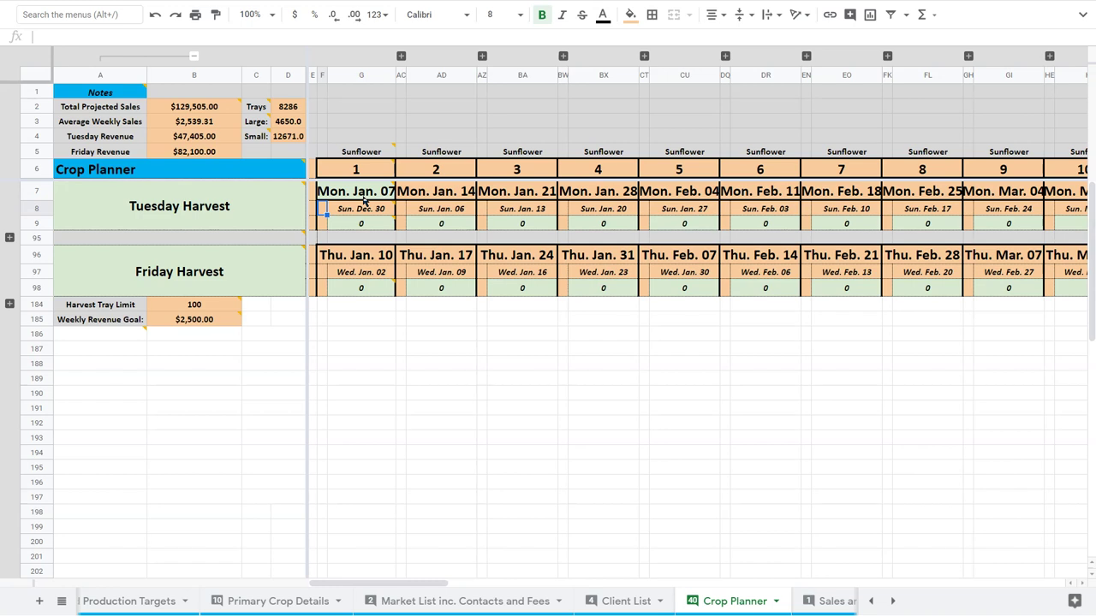
{"action": "key", "text": "ctrl+z"}
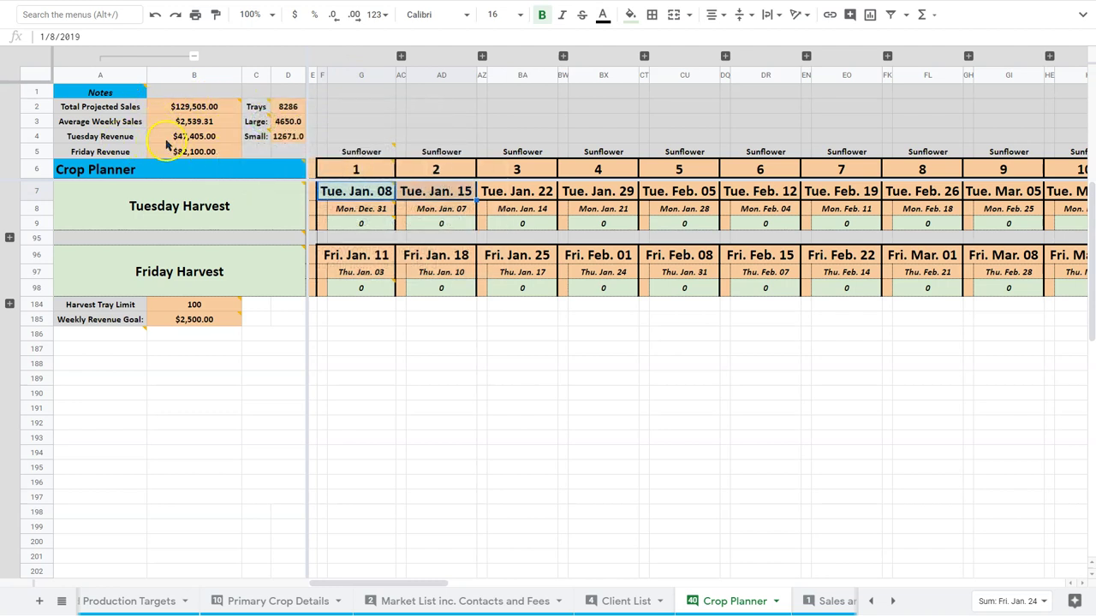
Examine the summary cells for Tuesday and Friday revenue, average weekly sales and total projected sales.
{"action": "left_click", "coordinate": [163, 138]}
{"action": "left_click", "coordinate": [166, 145]}
{"action": "left_click", "coordinate": [166, 142]}
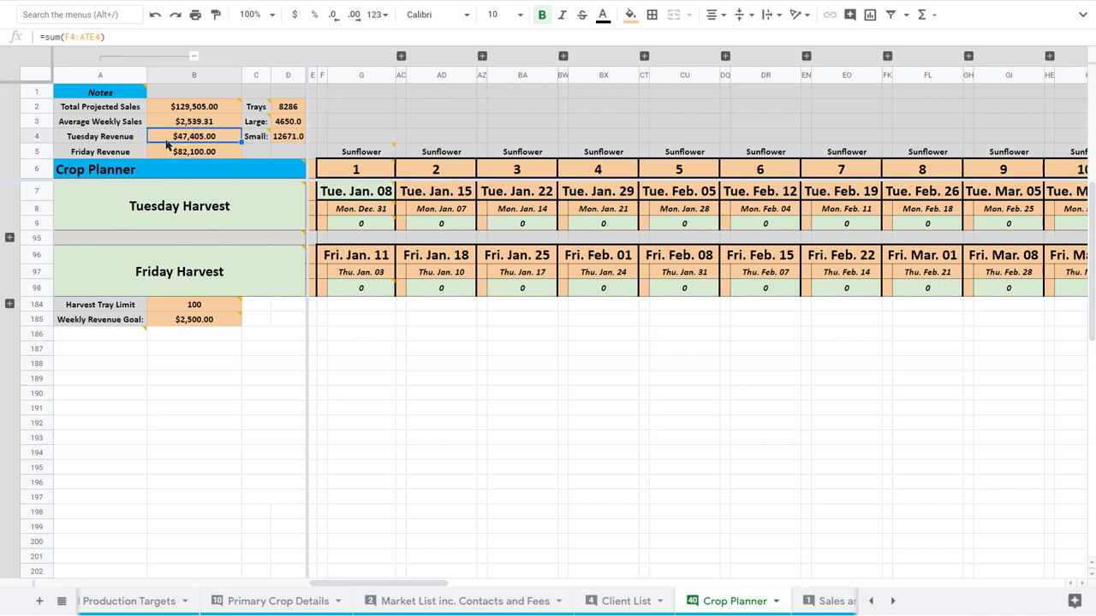
{"action": "left_click", "coordinate": [168, 146]}
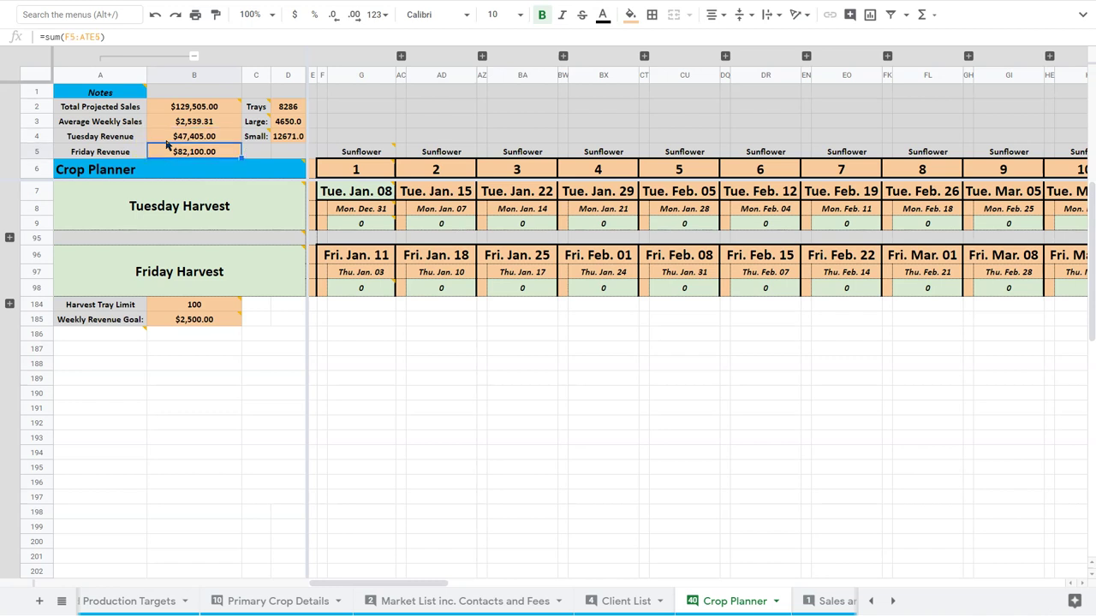
{"action": "key", "text": "Up"}
{"action": "key", "text": "Up"}
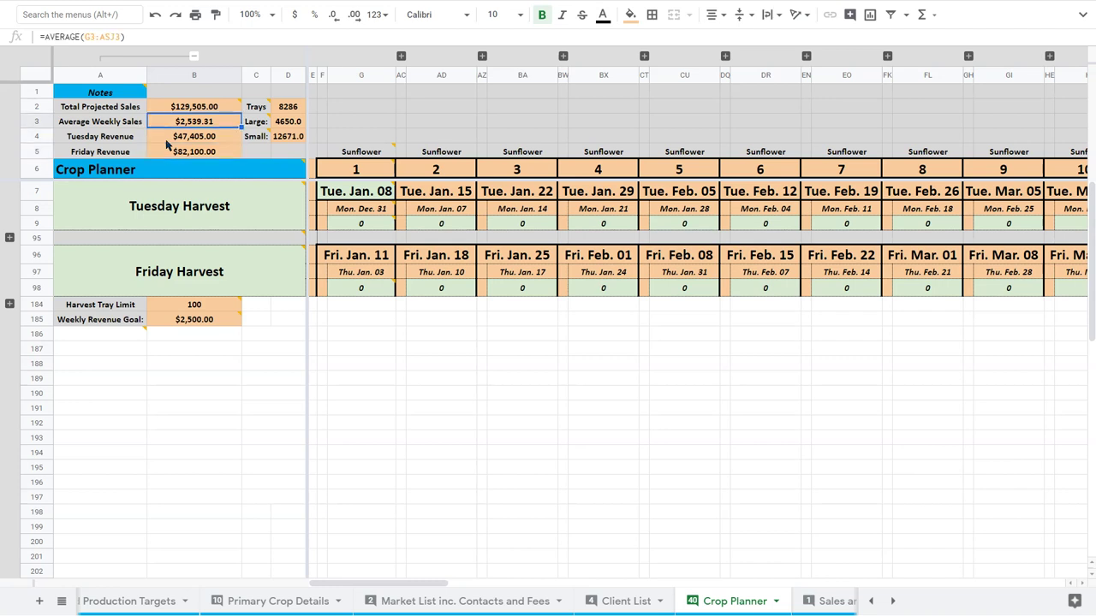
{"action": "key", "text": "Up"}
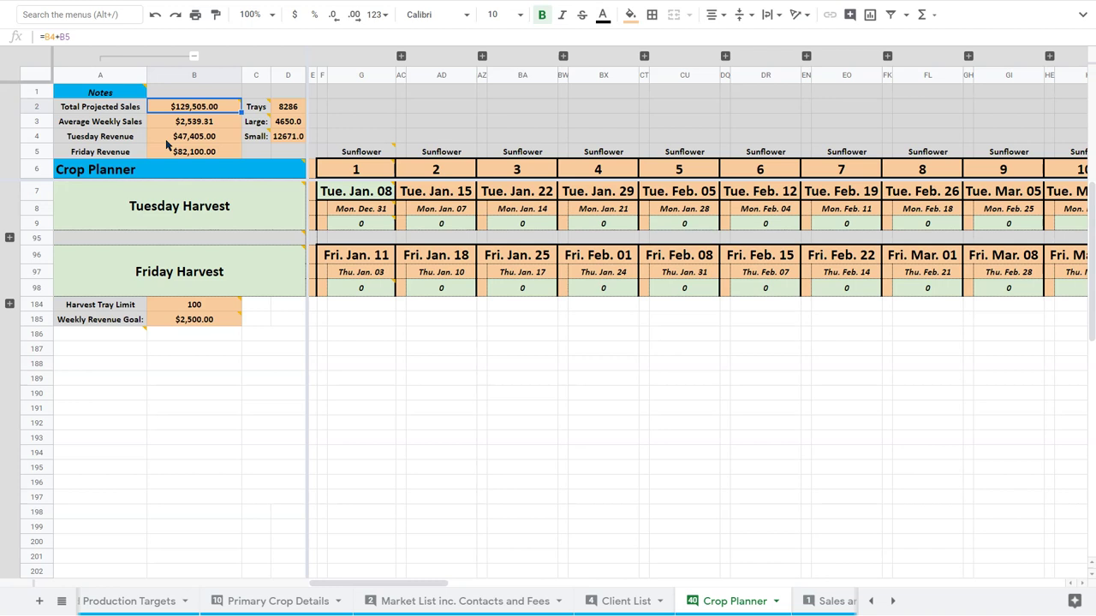
{"action": "key", "text": "Down"}
{"action": "key", "text": "Up"}
Examine the yearly totals for trays, large units and small units in column D.
{"action": "key", "text": "Right"}
{"action": "key", "text": "Right"}
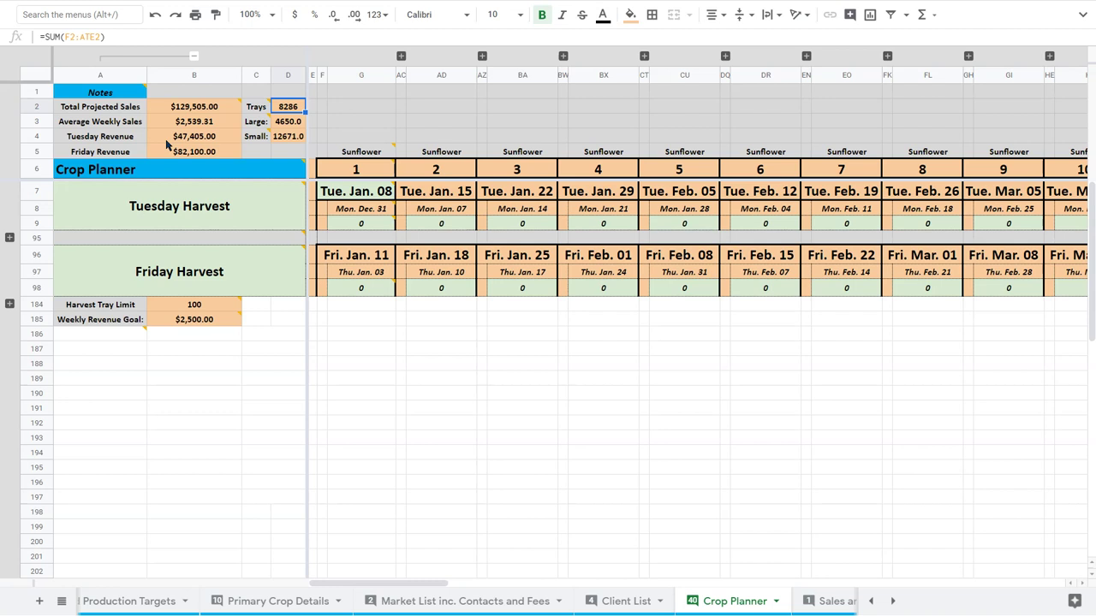
{"action": "key", "text": "Left"}
{"action": "key", "text": "Left"}
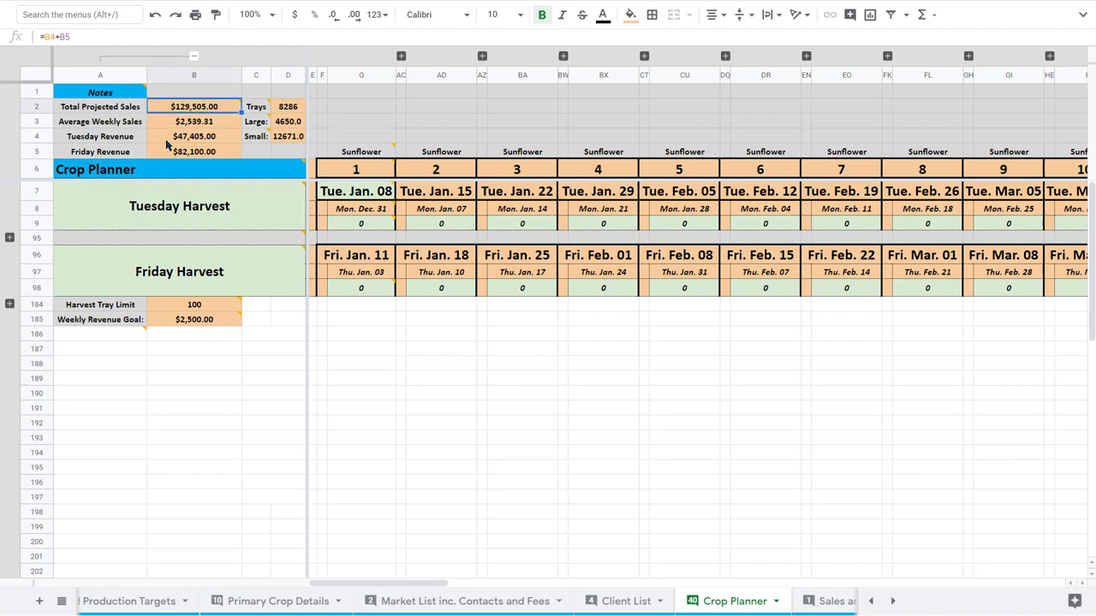
{"action": "key", "text": "Right"}
{"action": "key", "text": "Right"}
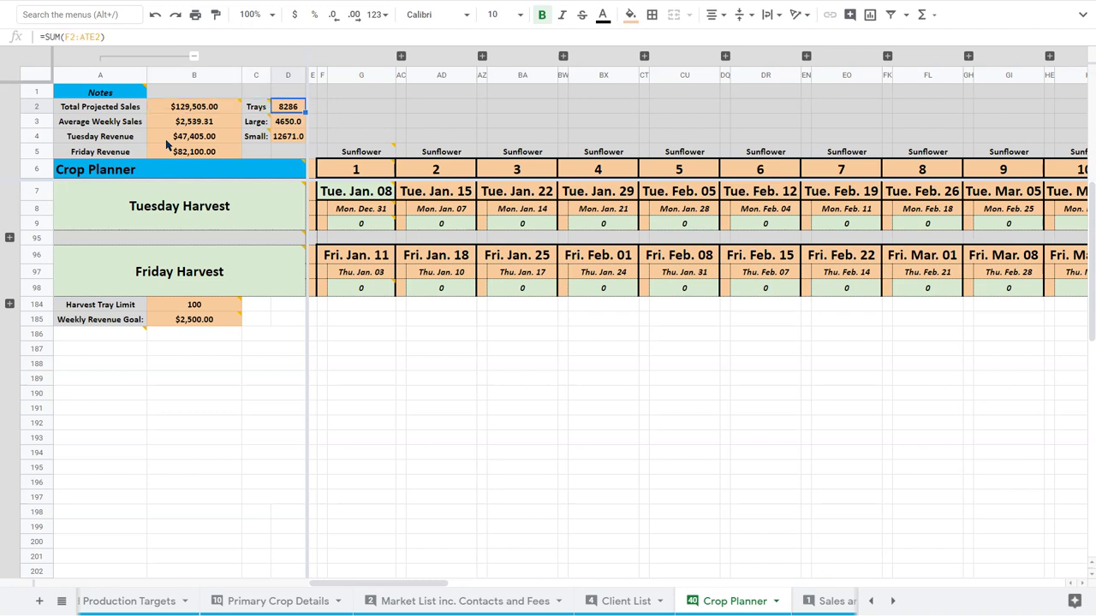
{"action": "key", "text": "Down"}
{"action": "key", "text": "Down"}
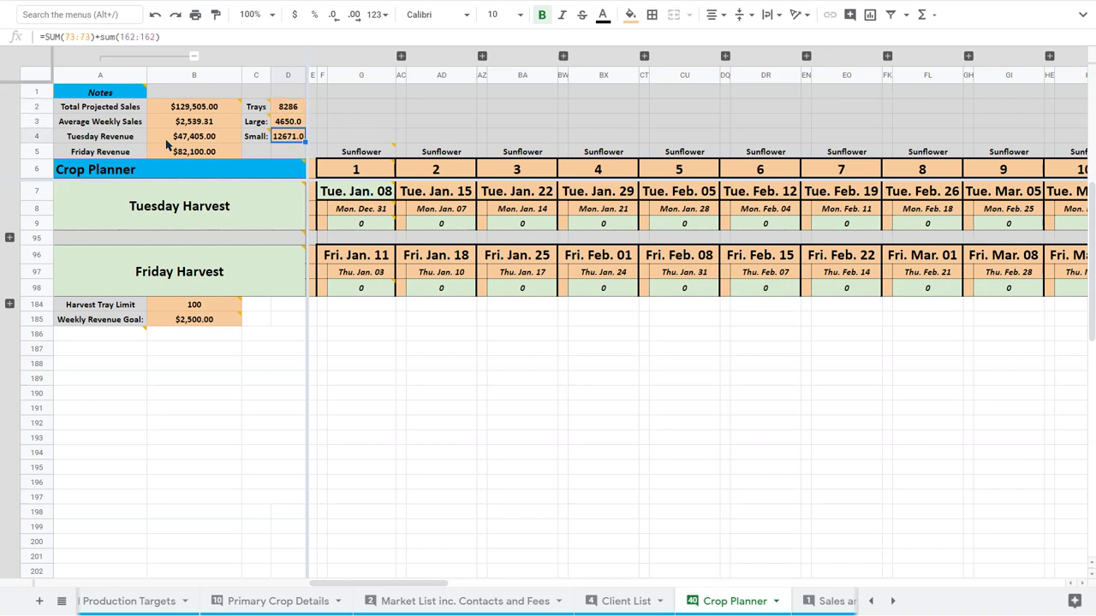
{"action": "key", "text": "Down"}
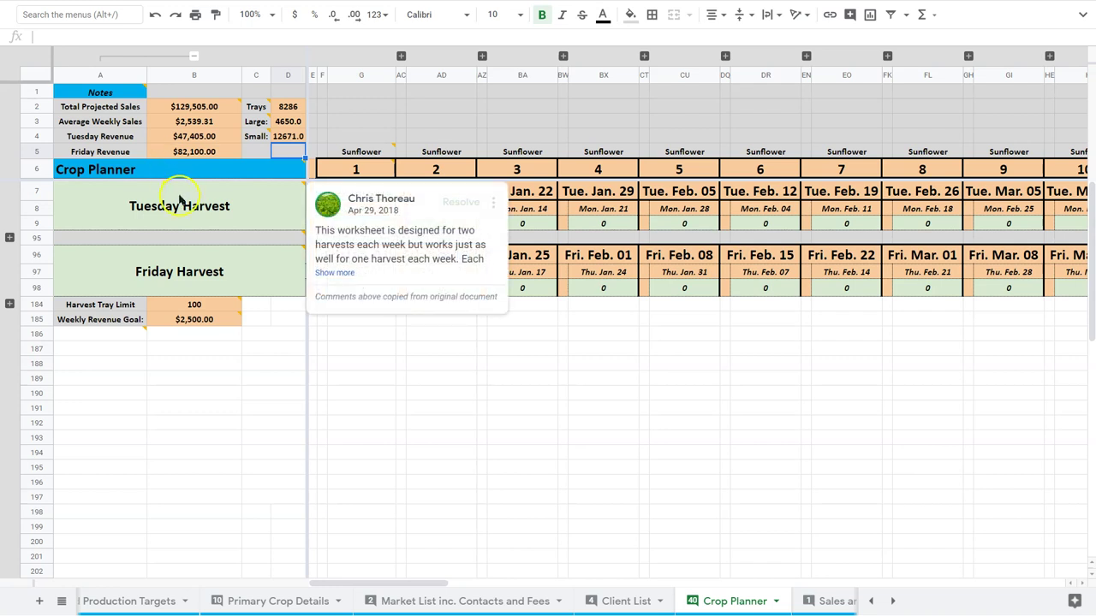
Expand the grouped rows under Tuesday Harvest and the grouped crop columns of week 1.
{"action": "mouse_move", "coordinate": [181, 214]}
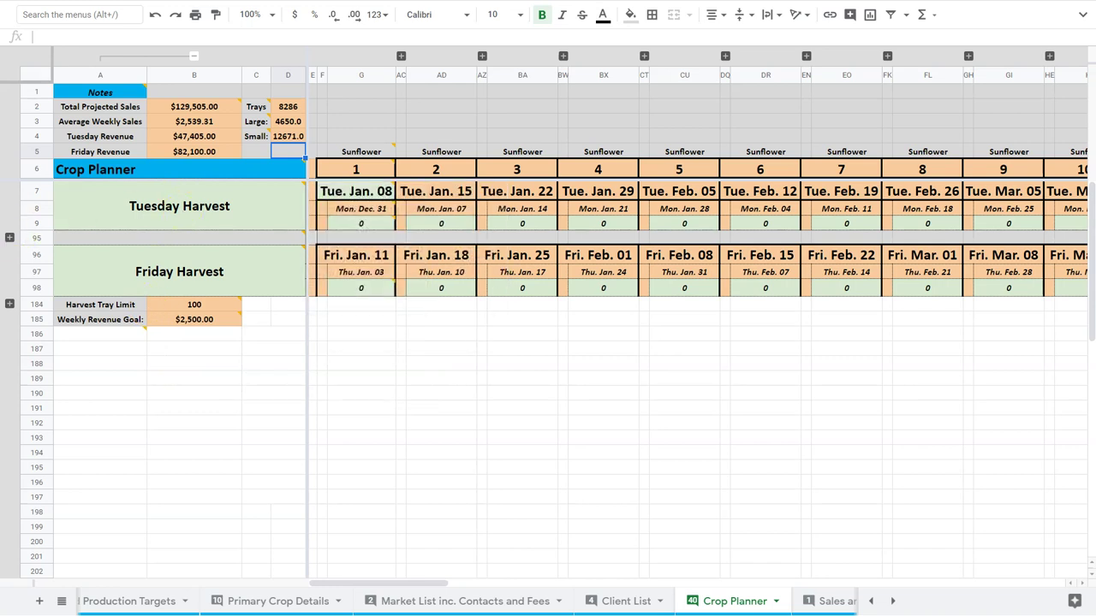
{"action": "left_click", "coordinate": [9, 239]}
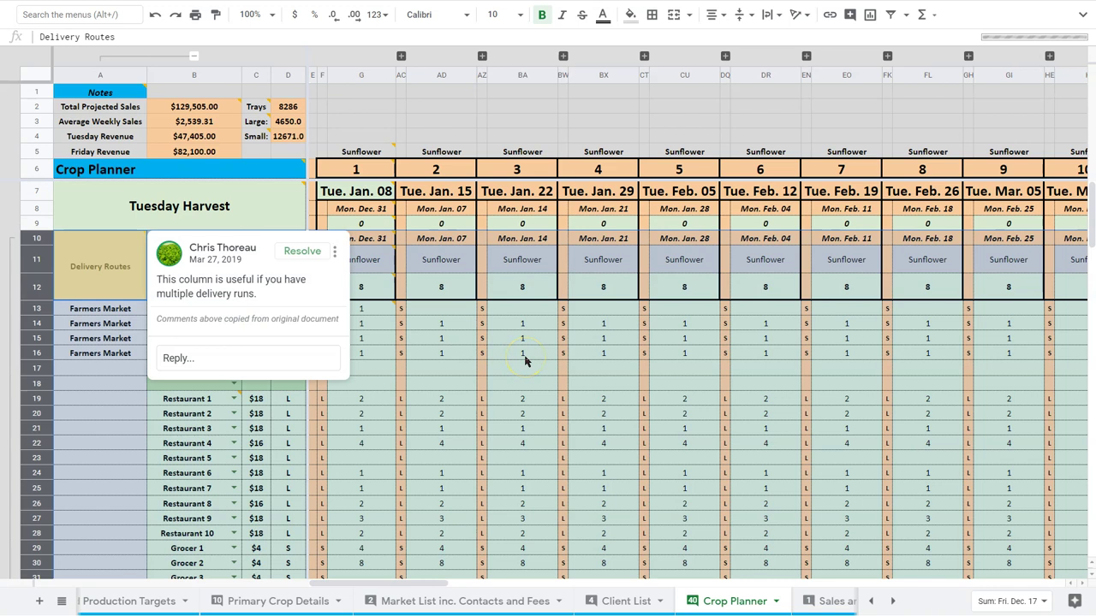
{"action": "left_click", "coordinate": [402, 56]}
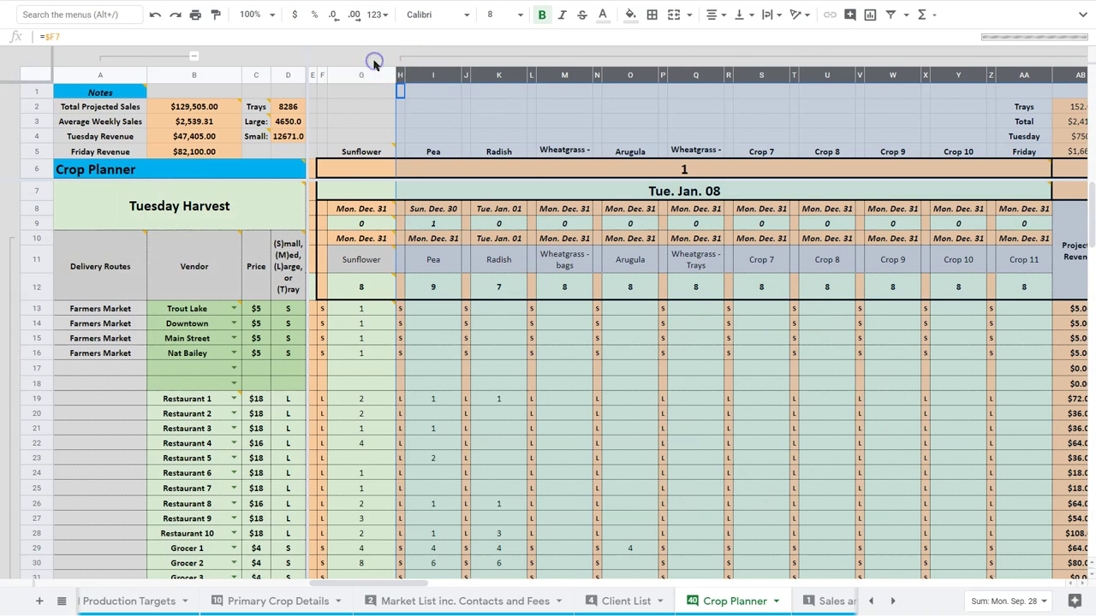
Read the comments attached to the Tuesday Harvest heading and the week 1 number.
{"action": "mouse_move", "coordinate": [102, 237]}
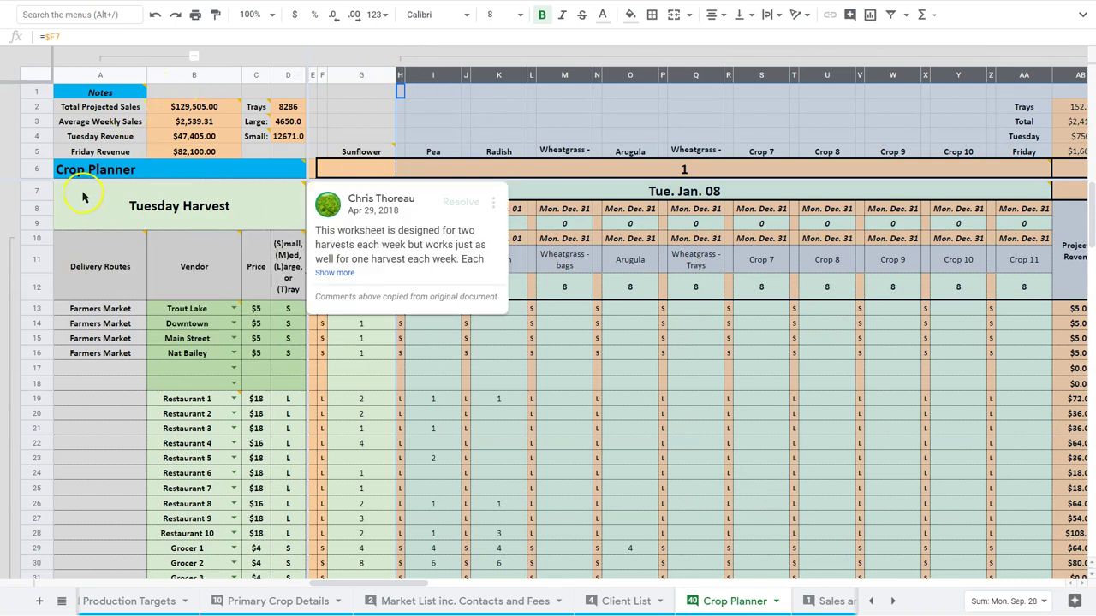
{"action": "left_click", "coordinate": [84, 197]}
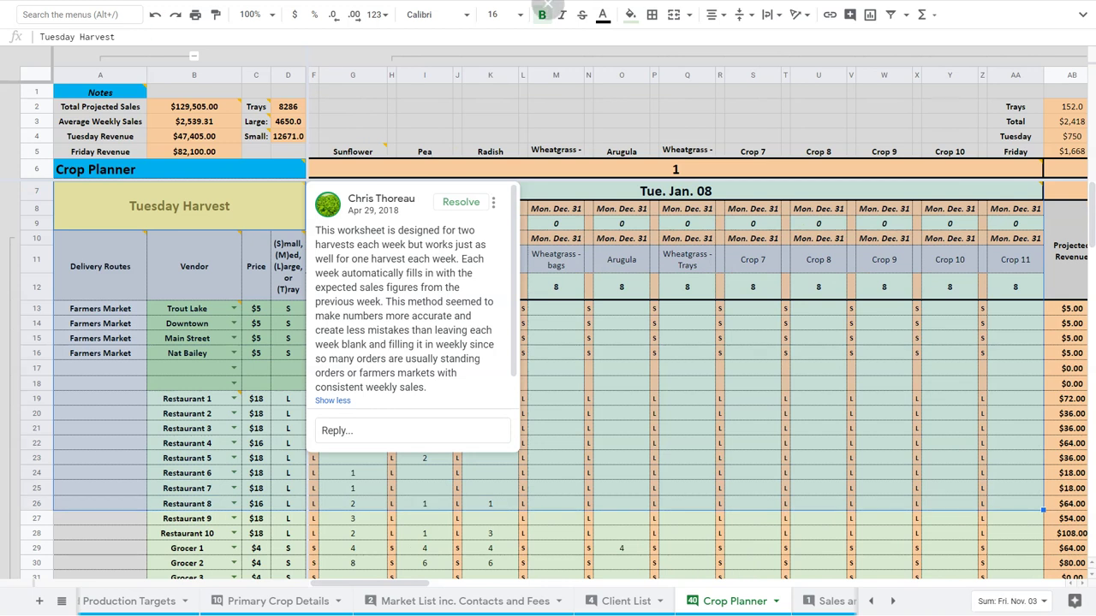
{"action": "left_click", "coordinate": [567, 175]}
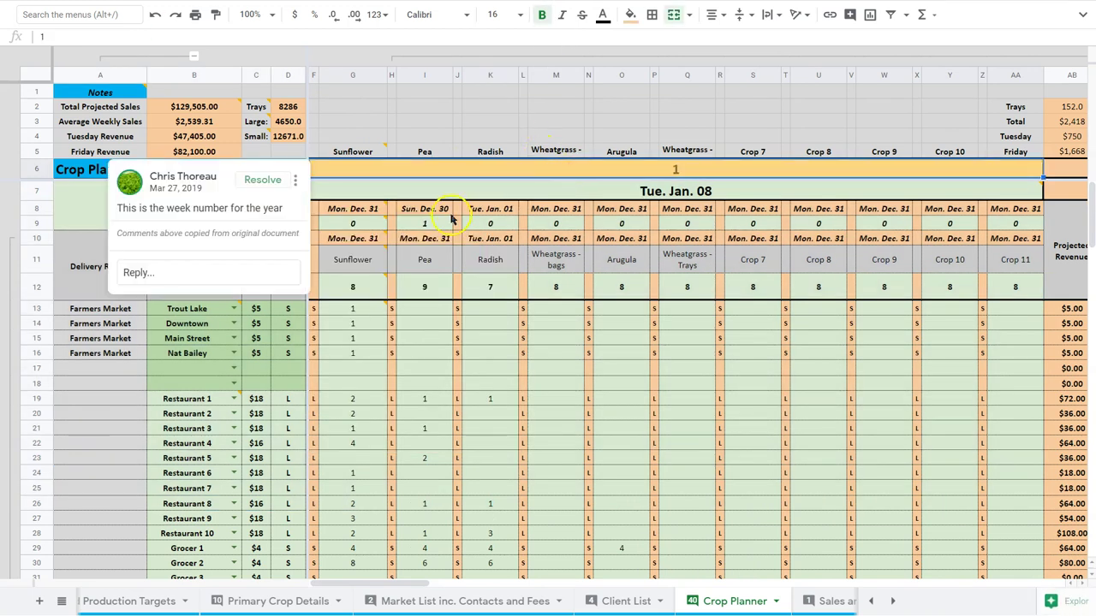
{"action": "left_click", "coordinate": [638, 128]}
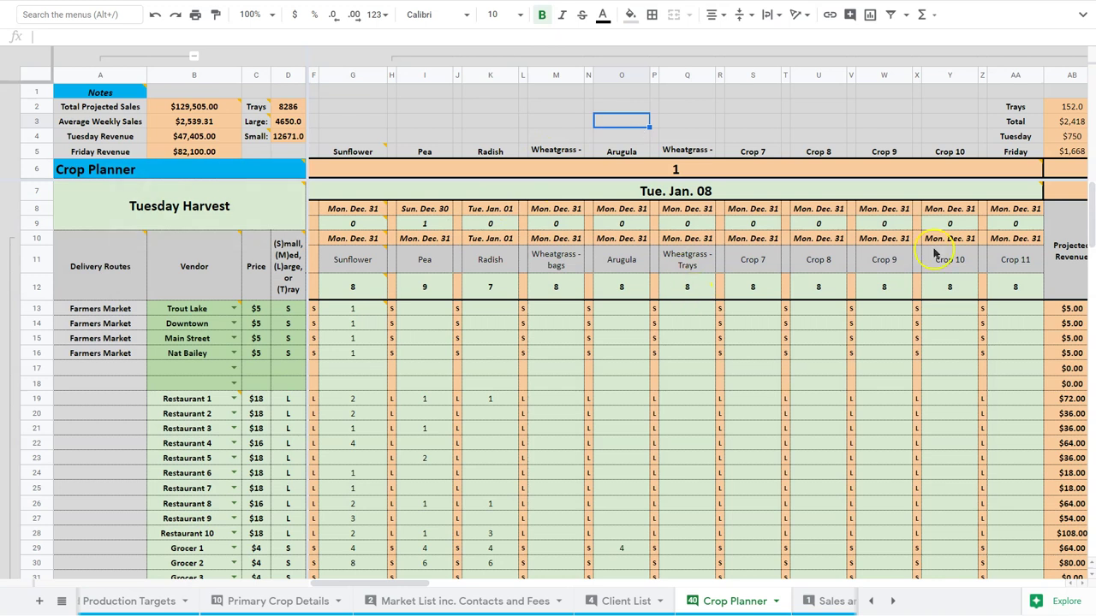
Select the week 1 crop columns from AA back to G to review the crop range.
{"action": "left_click", "coordinate": [1009, 76]}
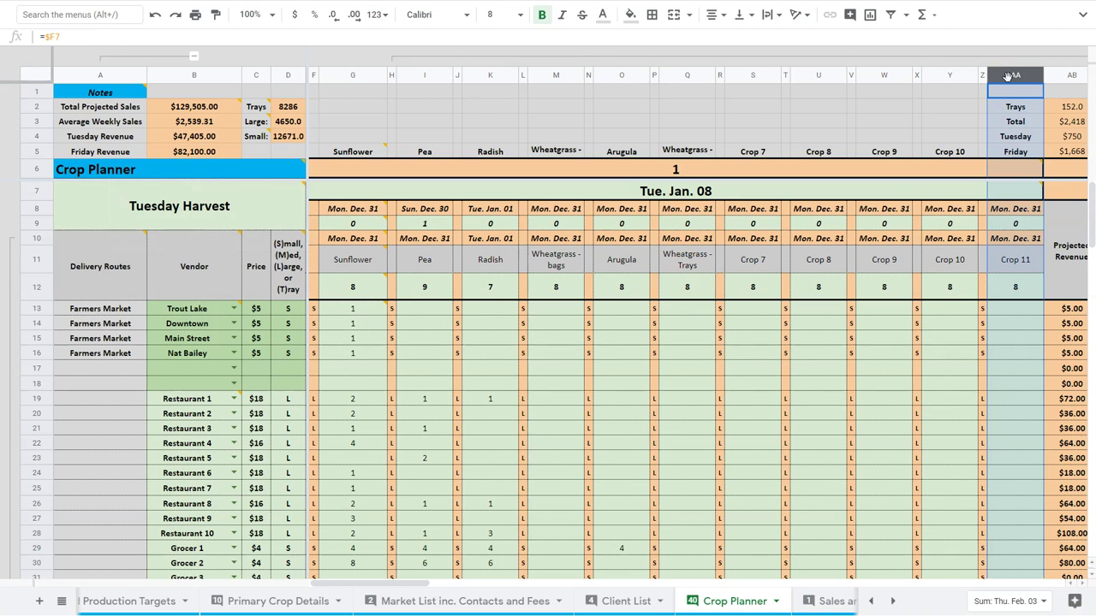
{"action": "key", "text": "shift+Left"}
{"action": "key", "text": "shift+Left"}
{"action": "key", "text": "shift+Left"}
{"action": "key", "text": "shift+Left"}
{"action": "key", "text": "shift+Left"}
{"action": "key", "text": "shift+Left"}
{"action": "key", "text": "shift+Left"}
{"action": "key", "text": "shift+Left"}
{"action": "key", "text": "shift+Left"}
{"action": "key", "text": "shift+Left"}
{"action": "key", "text": "shift+Left"}
{"action": "key", "text": "shift+Left"}
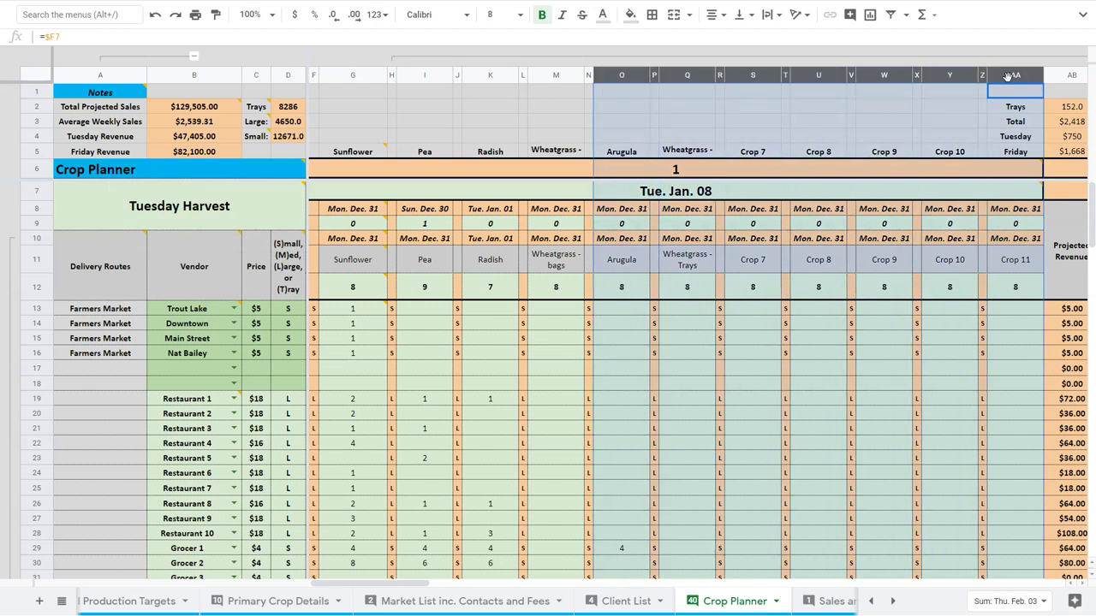
{"action": "key", "text": "shift+Left"}
{"action": "key", "text": "shift+Left"}
{"action": "key", "text": "shift+Left"}
{"action": "key", "text": "shift+Left"}
{"action": "key", "text": "shift+Left"}
{"action": "key", "text": "shift+Left"}
{"action": "key", "text": "shift+Left"}
{"action": "key", "text": "shift+Left"}
{"action": "key", "text": "shift+Left"}
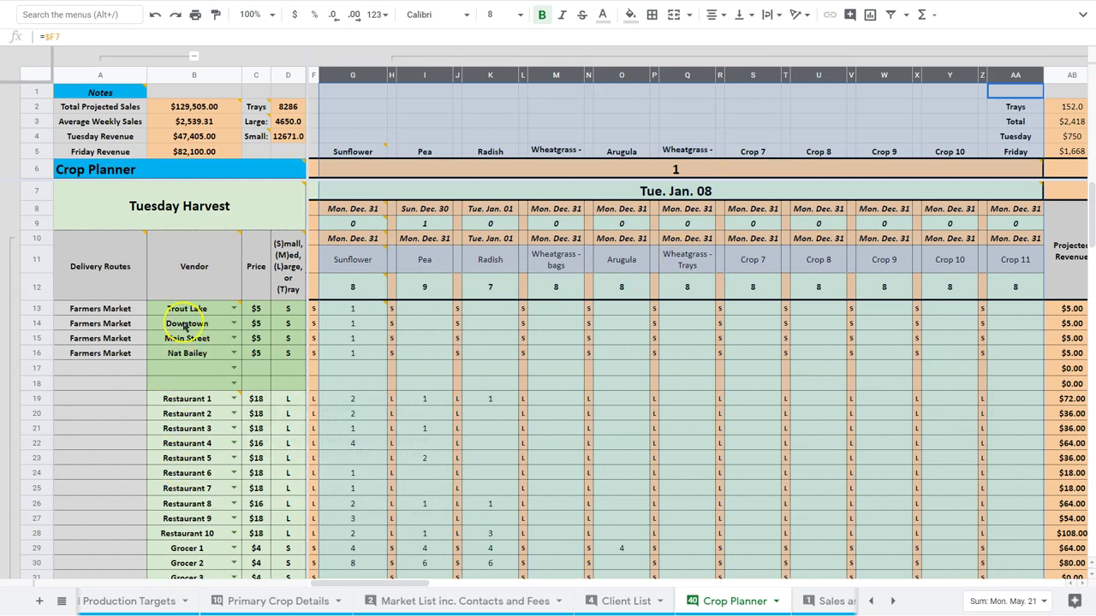
View the available vendor choices for the Restaurant 1 cell in row 19 and leave the selection unchanged.
{"action": "scroll", "coordinate": [194, 456], "scroll_direction": "down", "scroll_amount": 4}
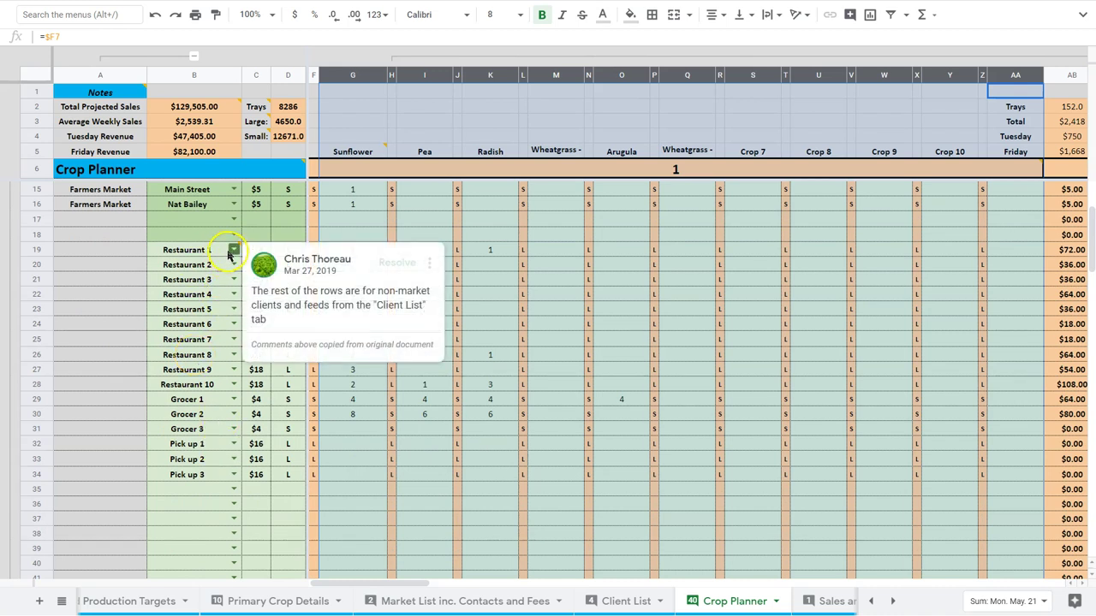
{"action": "left_click", "coordinate": [231, 251]}
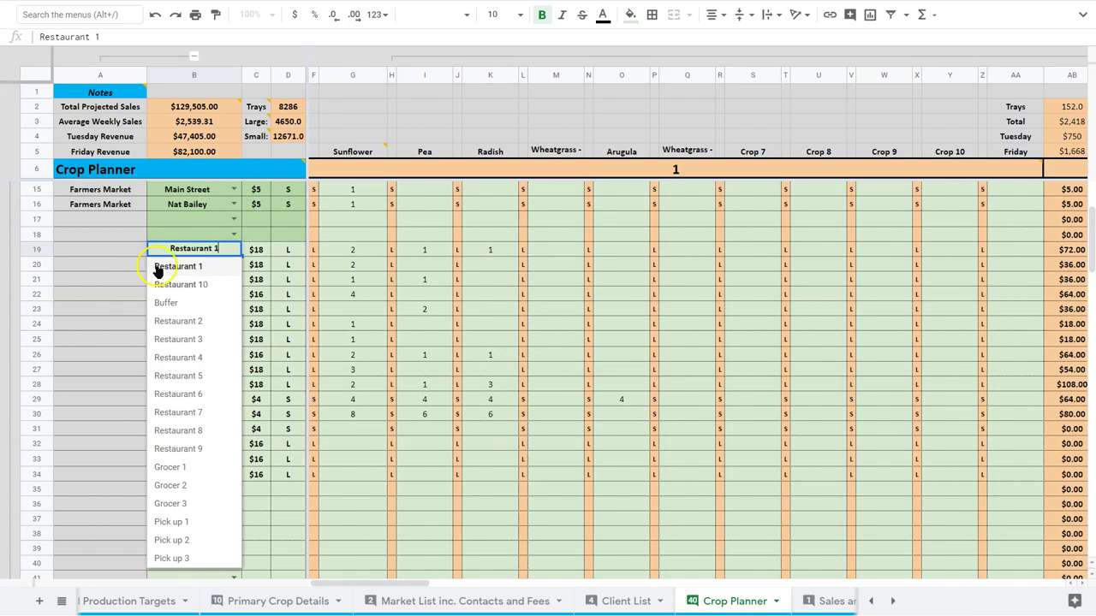
{"action": "left_click", "coordinate": [132, 249]}
{"action": "scroll", "coordinate": [393, 304], "scroll_direction": "up", "scroll_amount": 4}
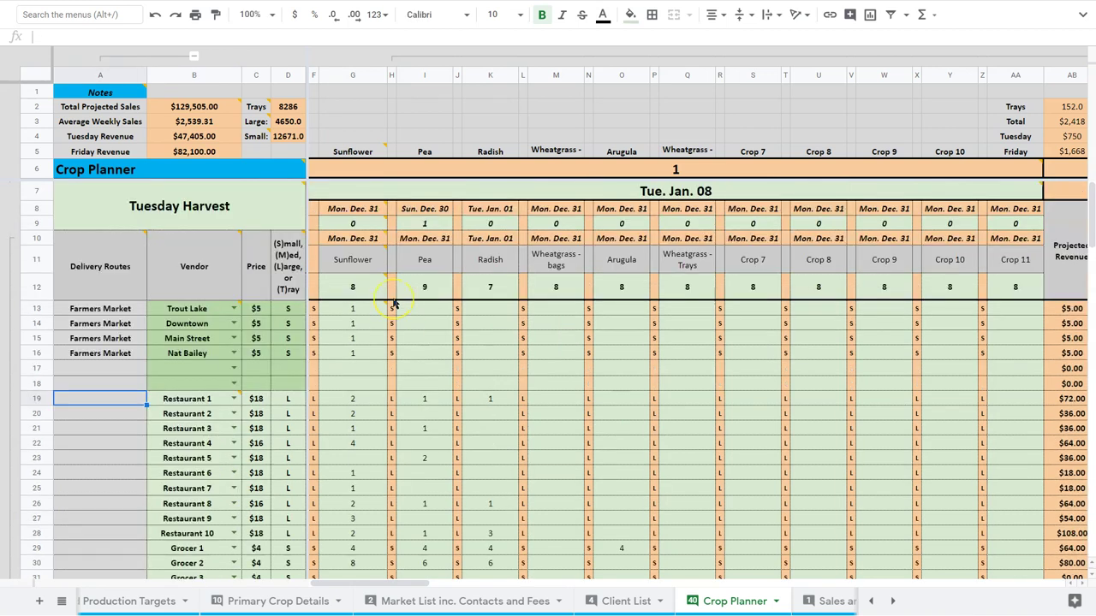
Check the Sunflower heading in row 5 and look through the vendor rows beneath the frozen crop headings.
{"action": "scroll", "coordinate": [392, 300], "scroll_direction": "down", "scroll_amount": 3}
{"action": "scroll", "coordinate": [391, 296], "scroll_direction": "up", "scroll_amount": 3}
{"action": "scroll", "coordinate": [386, 166], "scroll_direction": "down", "scroll_amount": 2}
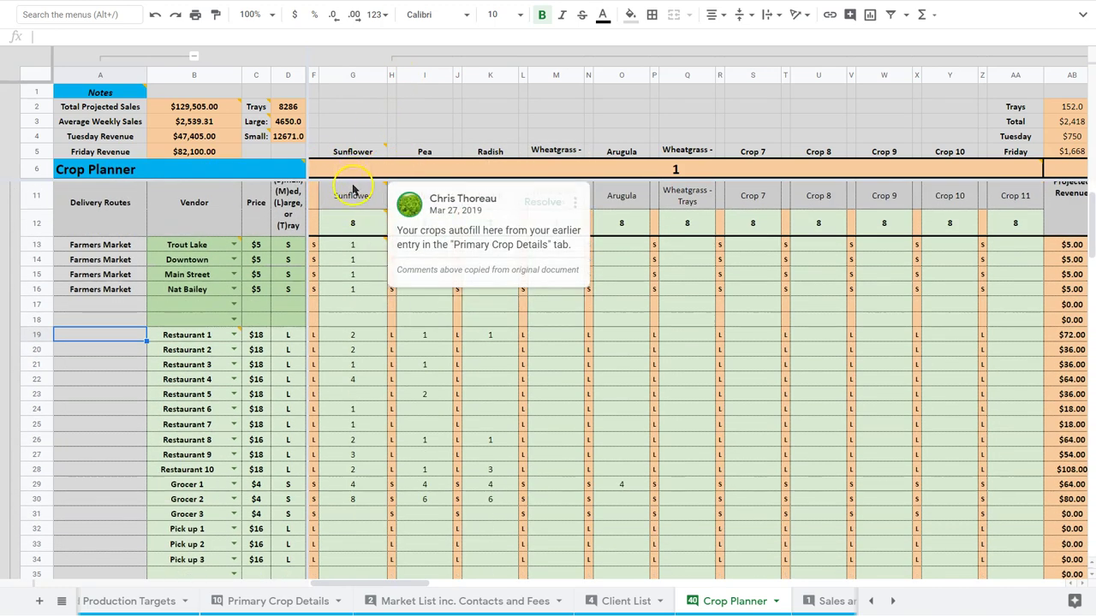
{"action": "left_click", "coordinate": [352, 160]}
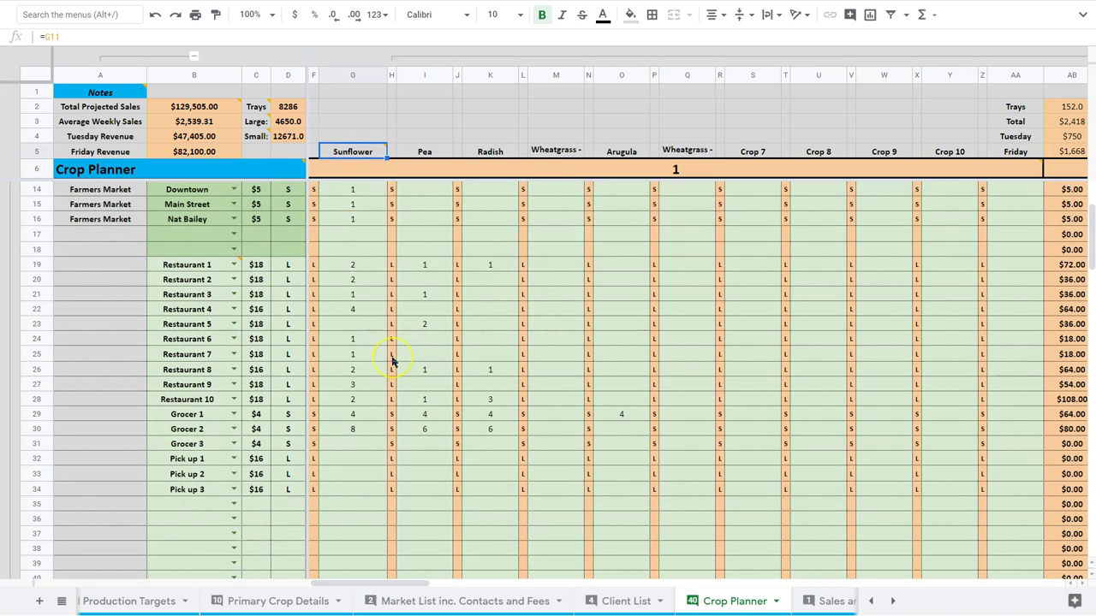
{"action": "scroll", "coordinate": [391, 358], "scroll_direction": "down", "scroll_amount": 3}
{"action": "scroll", "coordinate": [391, 360], "scroll_direction": "down", "scroll_amount": 2}
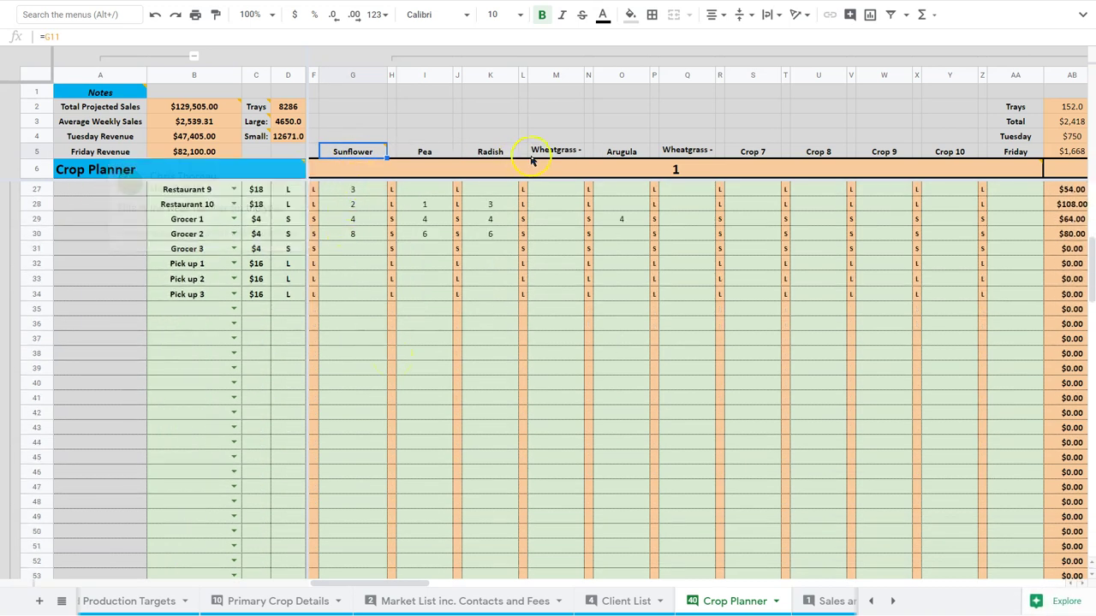
{"action": "scroll", "coordinate": [363, 369], "scroll_direction": "up", "scroll_amount": 6}
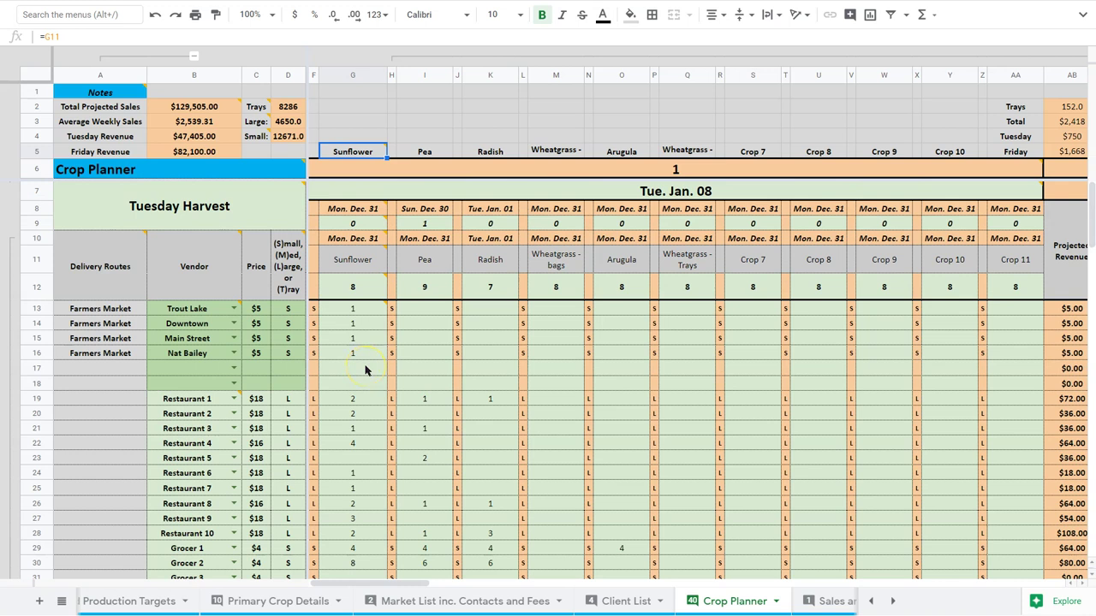
Read the comments on the week 1 harvest date, the Sunflower crop name in row 11 and the seed soaking date in row 8.
{"action": "left_click", "coordinate": [645, 192]}
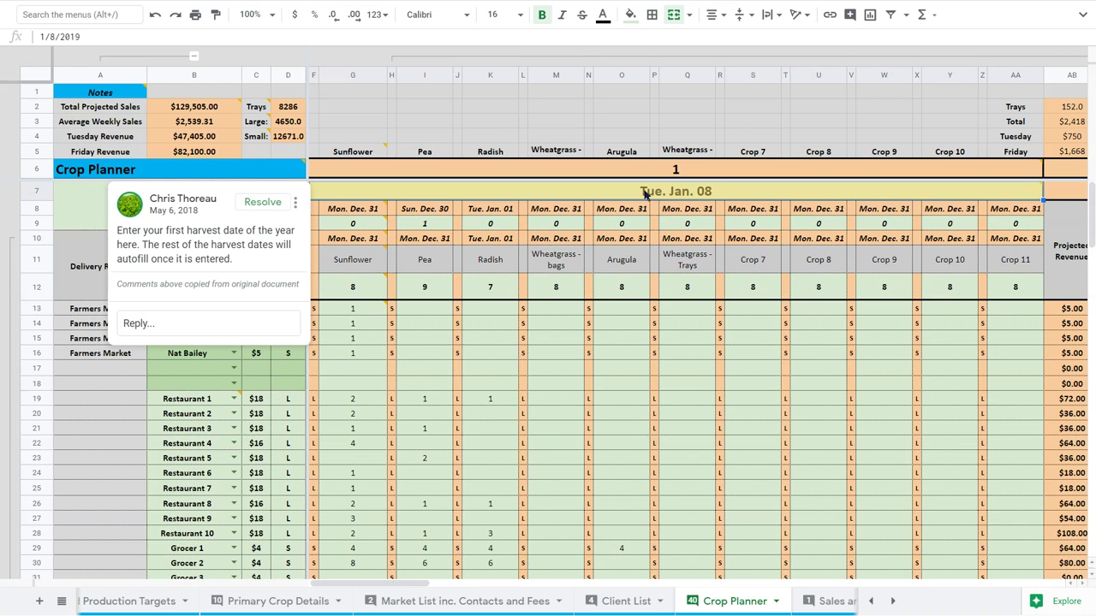
{"action": "left_click", "coordinate": [609, 263]}
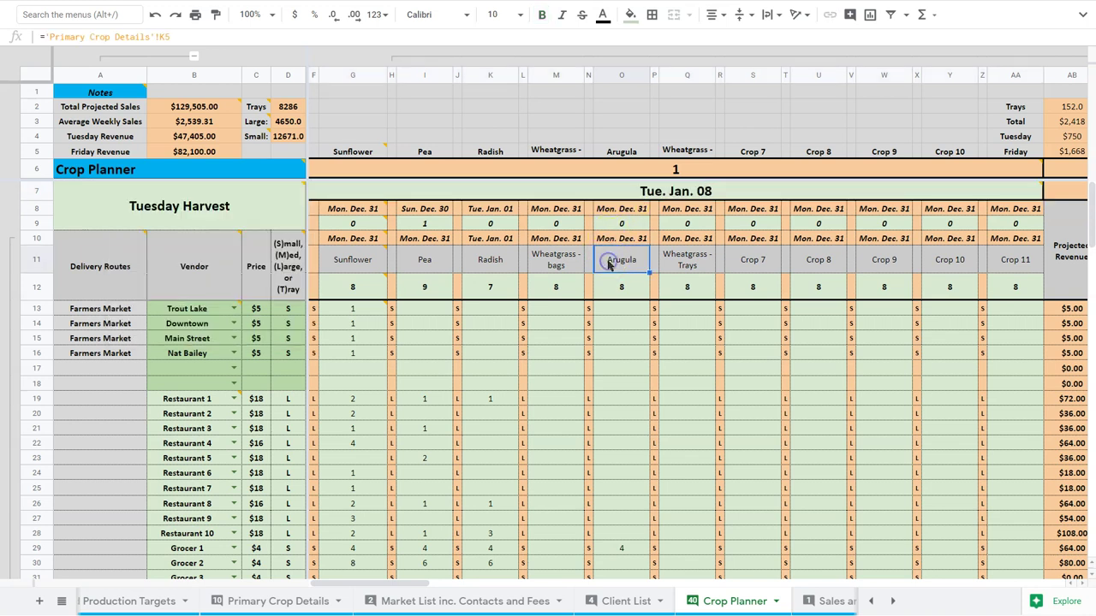
{"action": "left_click", "coordinate": [359, 264]}
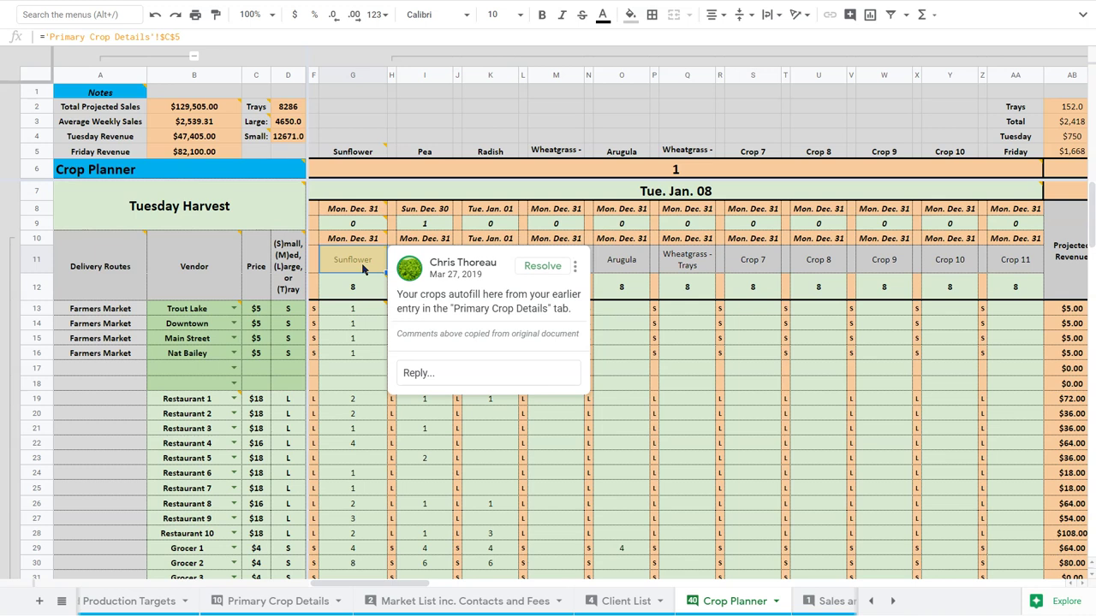
{"action": "left_click", "coordinate": [341, 208]}
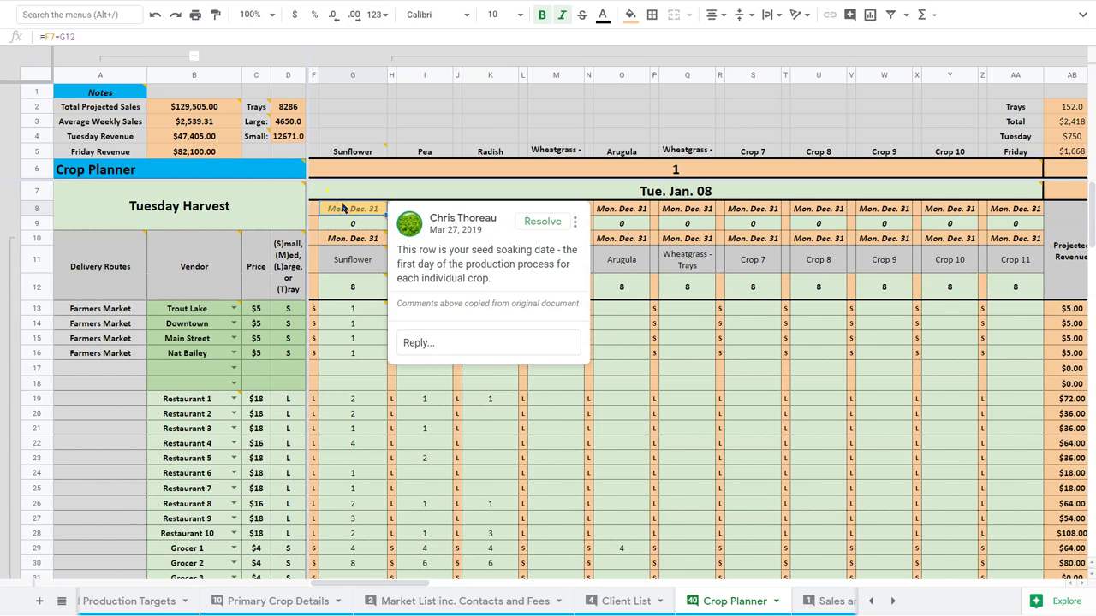
{"action": "left_click", "coordinate": [370, 190]}
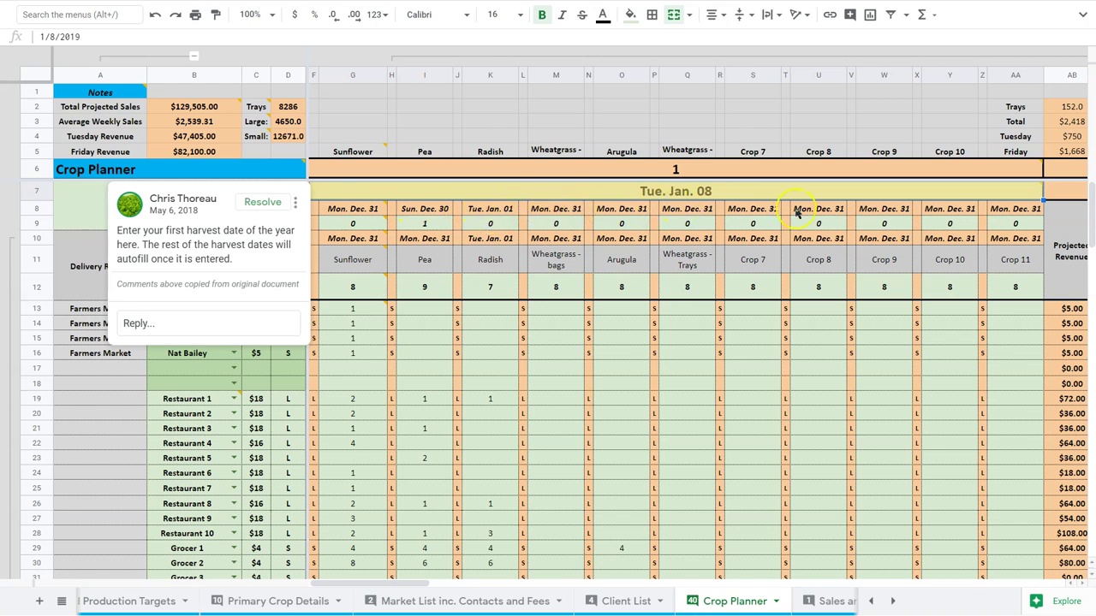
Read the soaking days comment in row 9 and inspect the Pea soaking days and the Radish soaking and sowing dates.
{"action": "left_click", "coordinate": [351, 222]}
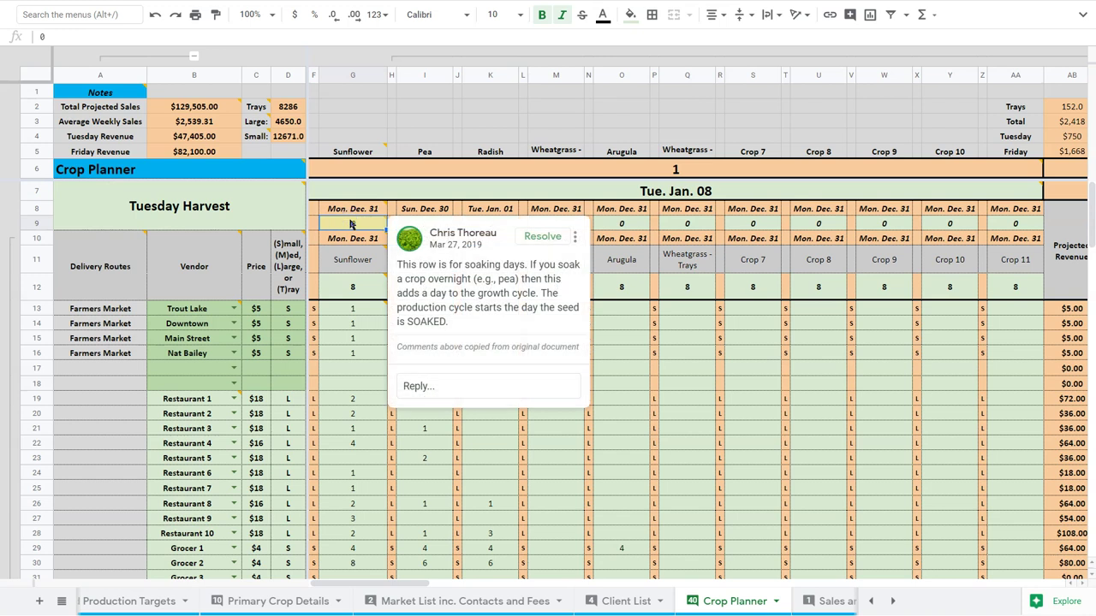
{"action": "left_click", "coordinate": [748, 224]}
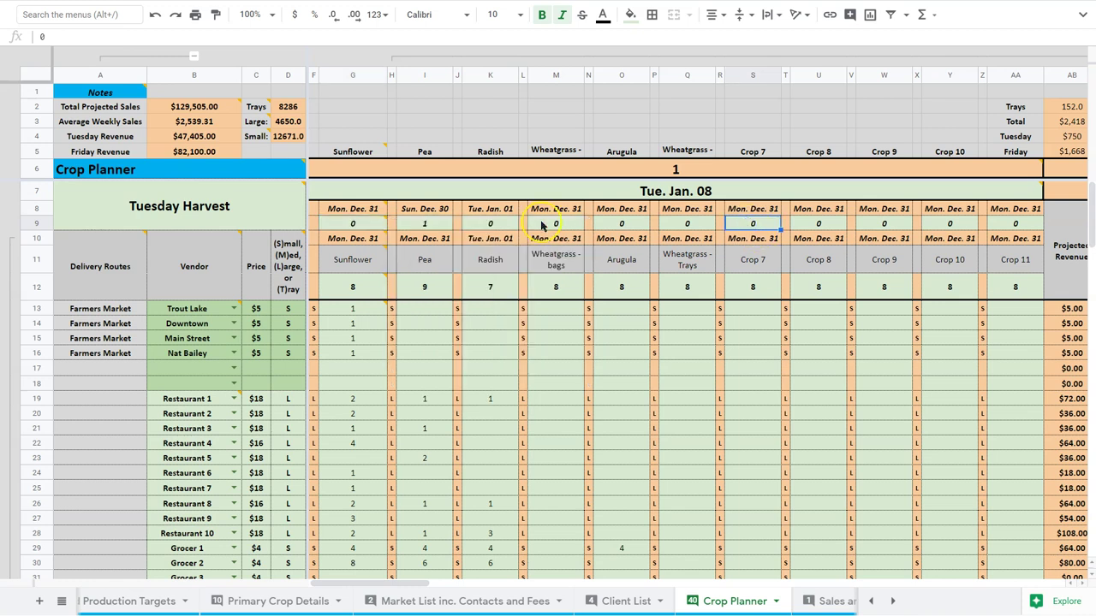
{"action": "left_click", "coordinate": [450, 223]}
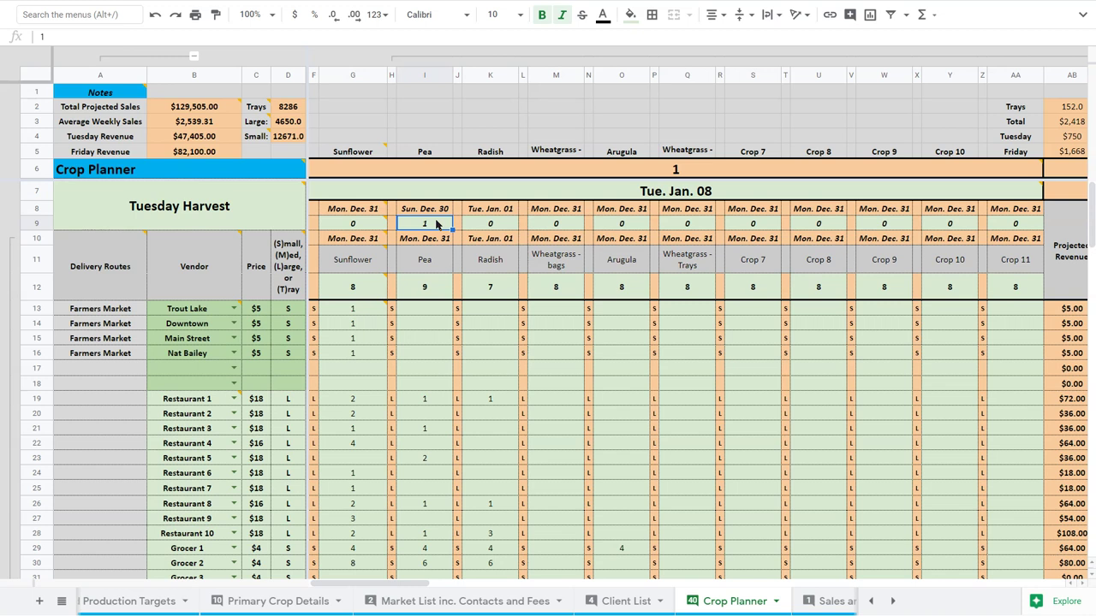
{"action": "mouse_move", "coordinate": [364, 244]}
{"action": "left_click", "coordinate": [494, 211]}
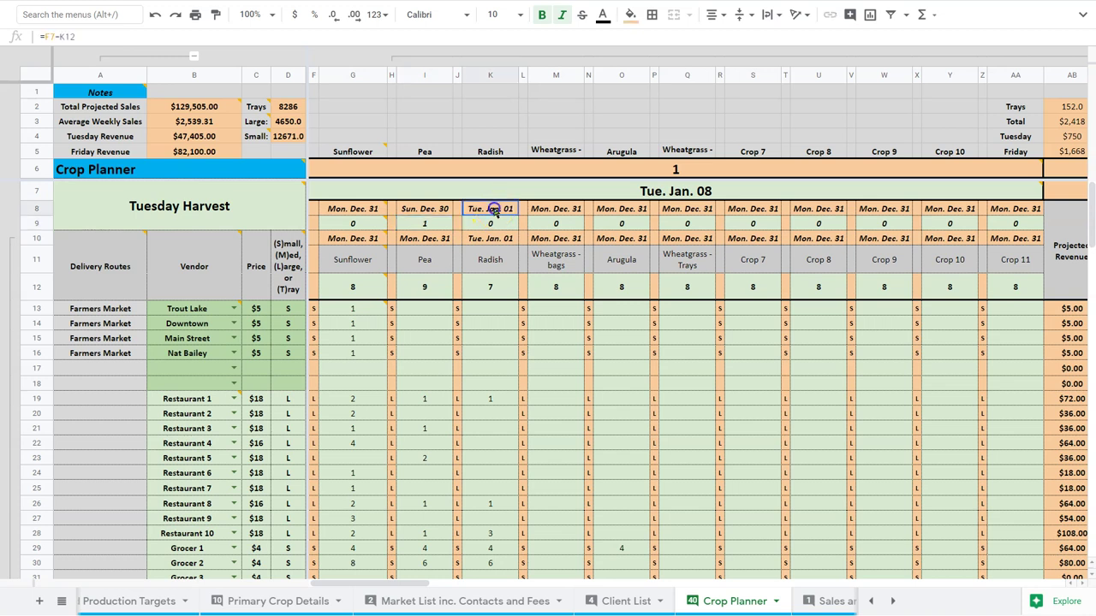
{"action": "left_click", "coordinate": [496, 242]}
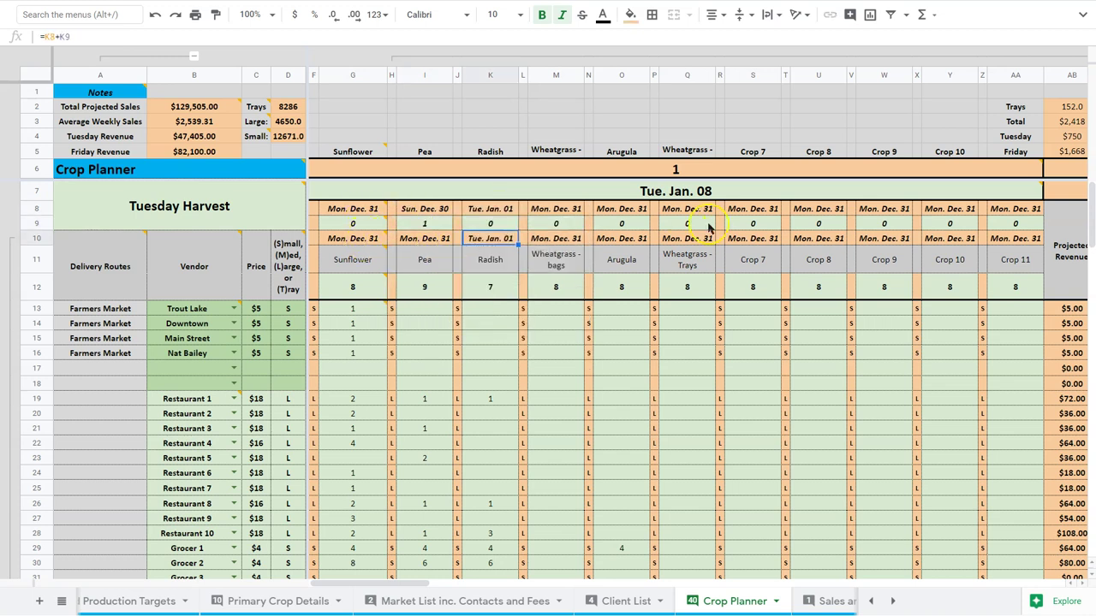
{"action": "left_click", "coordinate": [509, 226]}
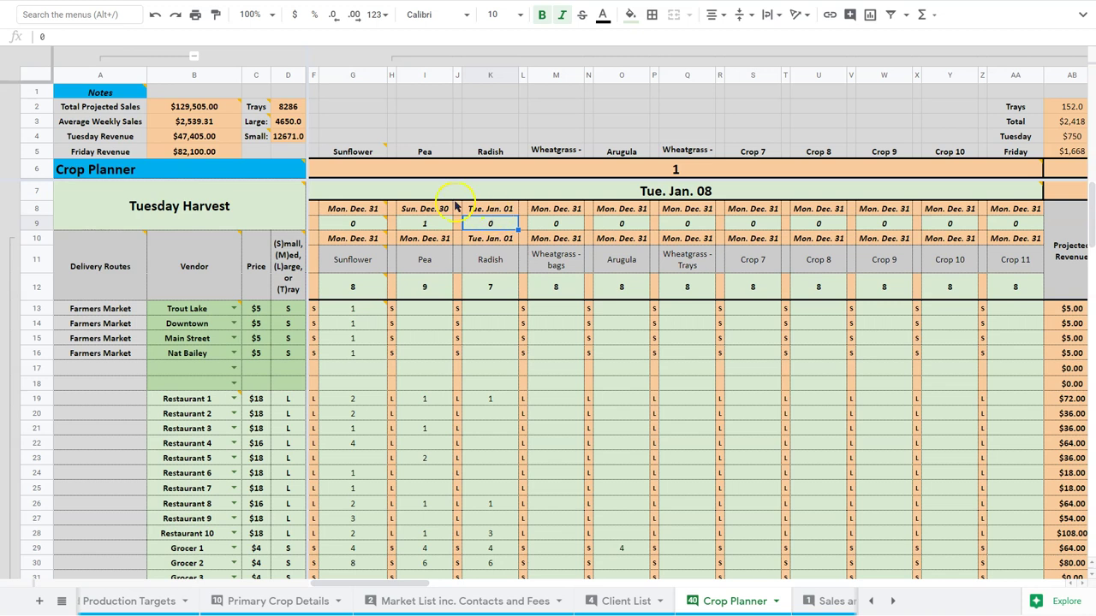
Inspect the Sunflower soaking date formula and read the comment on the sowing date in row 10.
{"action": "left_click", "coordinate": [360, 198]}
{"action": "left_click", "coordinate": [363, 208]}
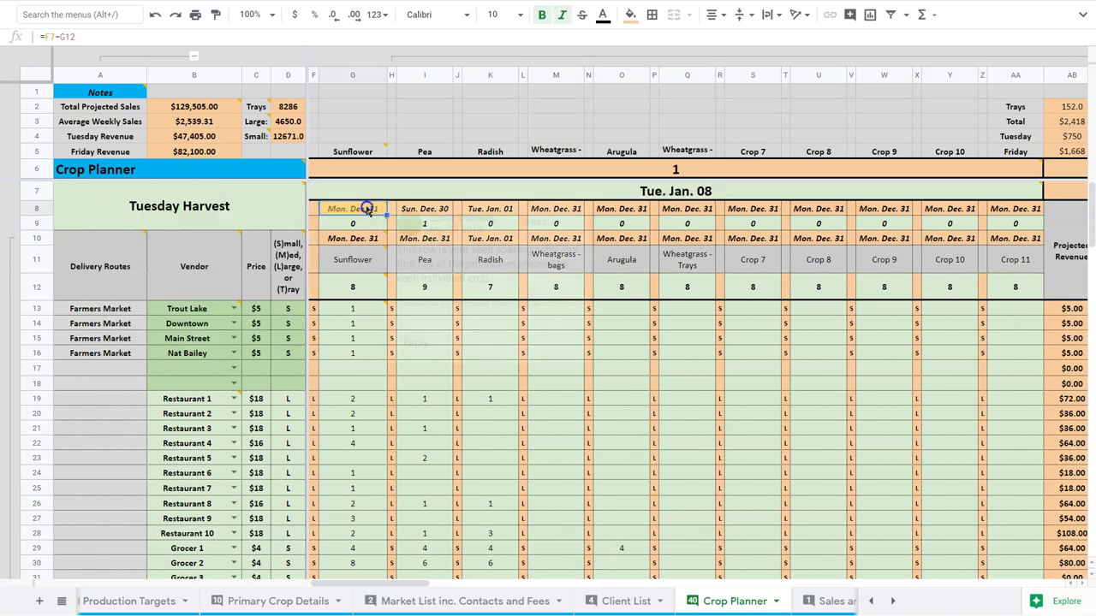
{"action": "left_click", "coordinate": [692, 223]}
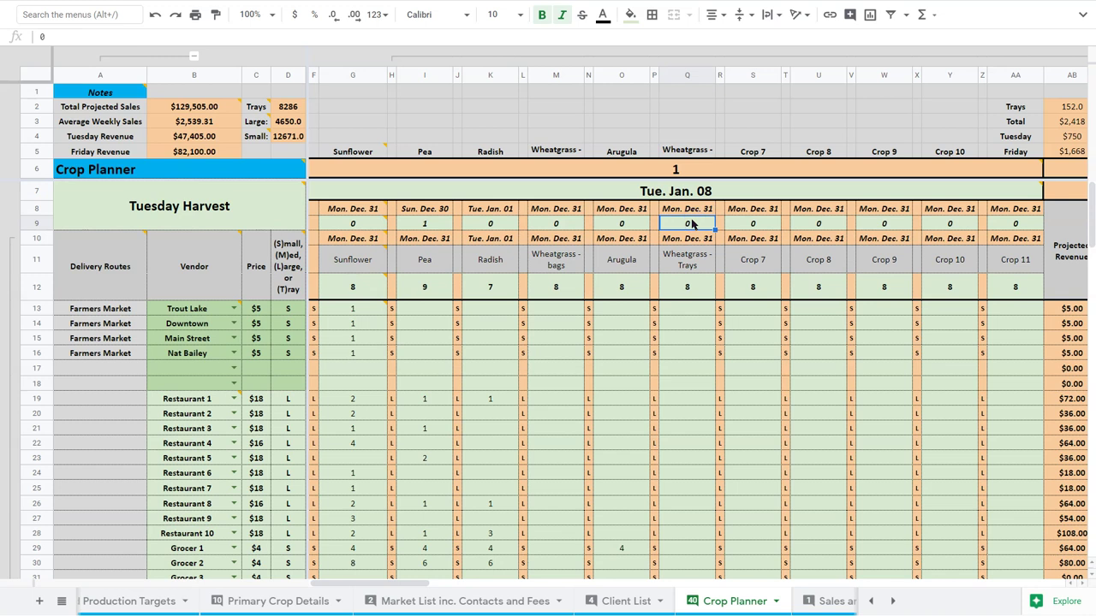
{"action": "left_click", "coordinate": [499, 240]}
{"action": "mouse_move", "coordinate": [360, 244]}
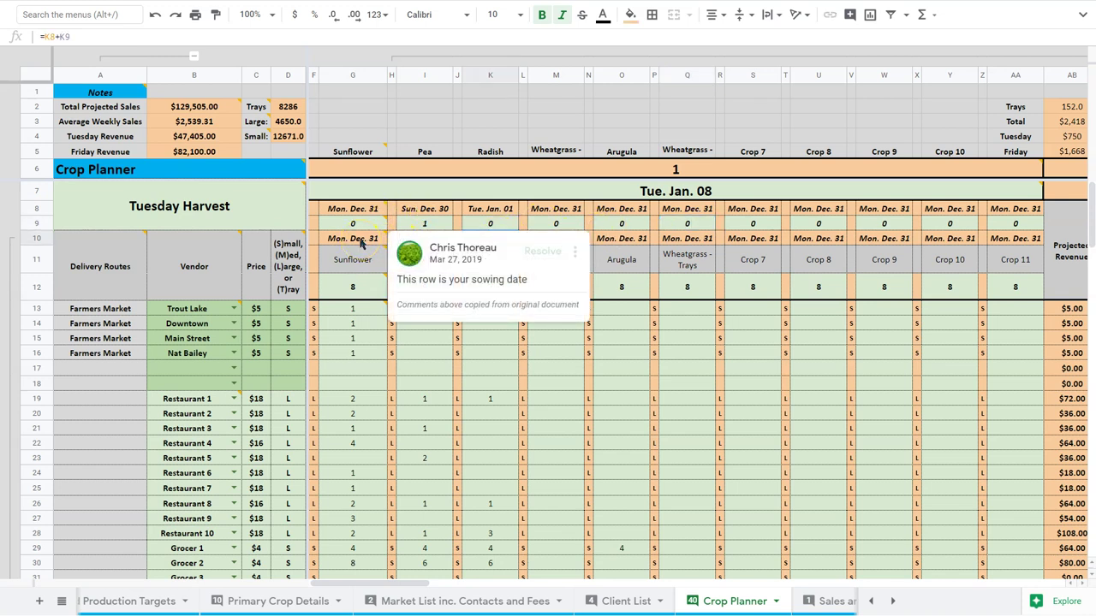
Read the Sunflower days-to-maturity comment in row 12 and check the Pea and Radish values against the week 1 harvest date.
{"action": "left_click", "coordinate": [680, 190]}
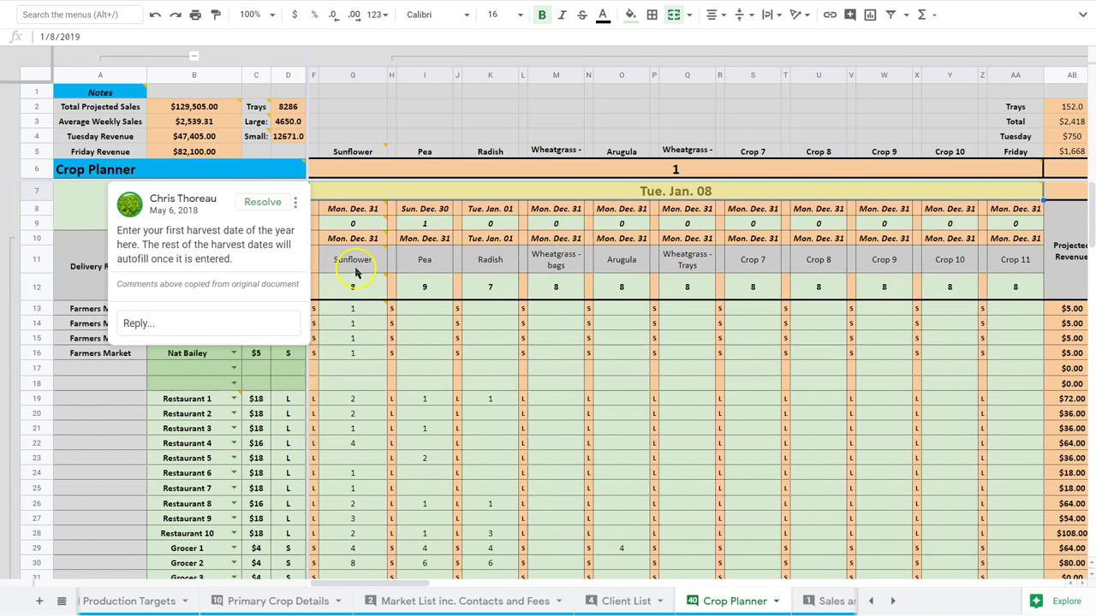
{"action": "left_click", "coordinate": [359, 287]}
{"action": "left_click", "coordinate": [356, 264]}
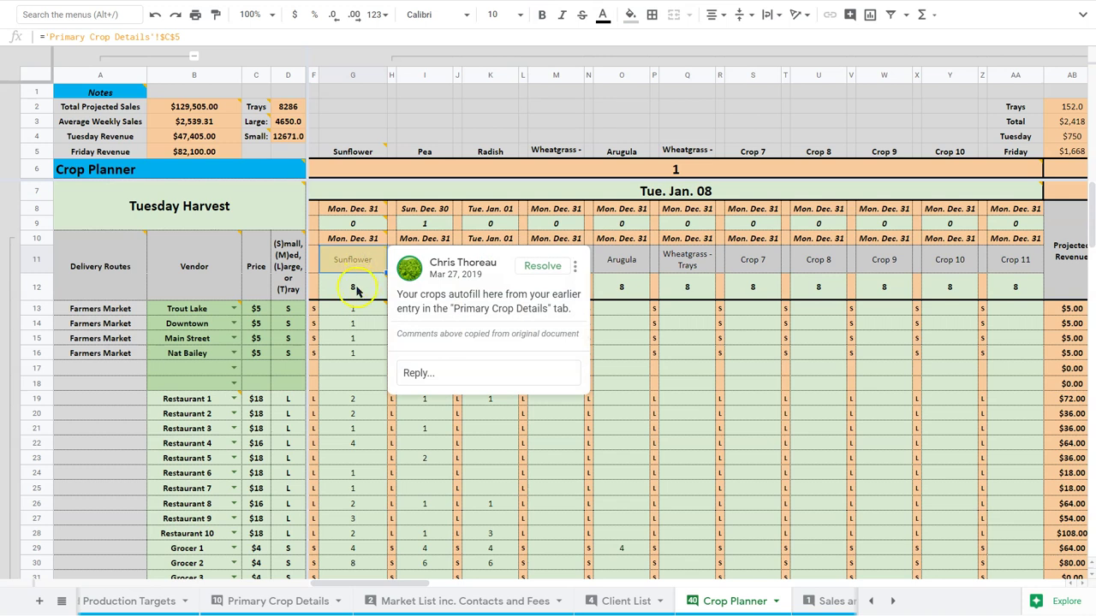
{"action": "left_click", "coordinate": [358, 290]}
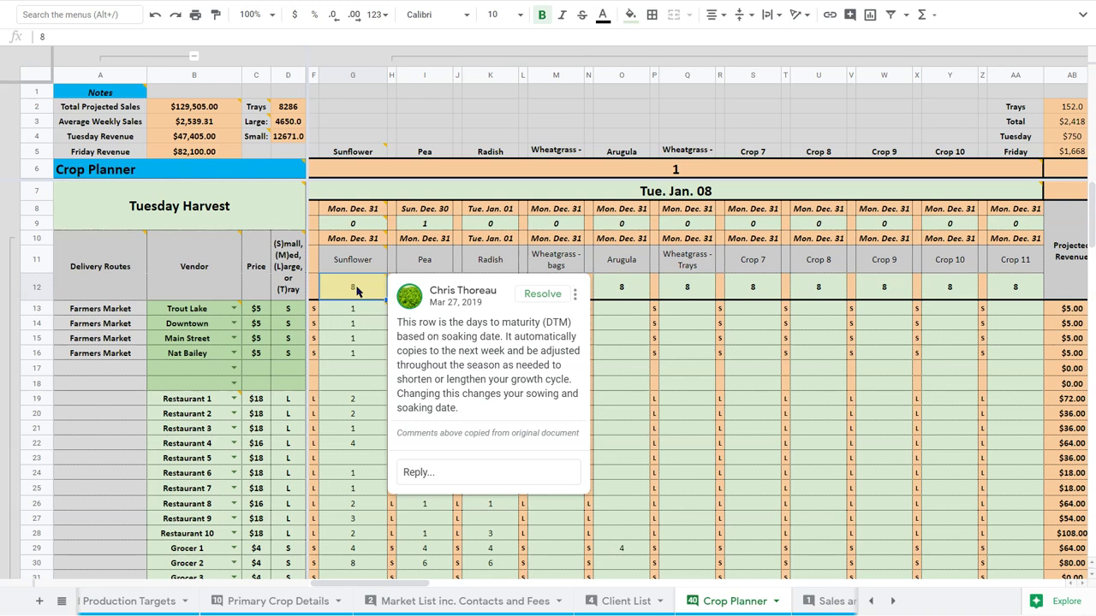
{"action": "left_click", "coordinate": [360, 243]}
{"action": "left_click", "coordinate": [353, 294]}
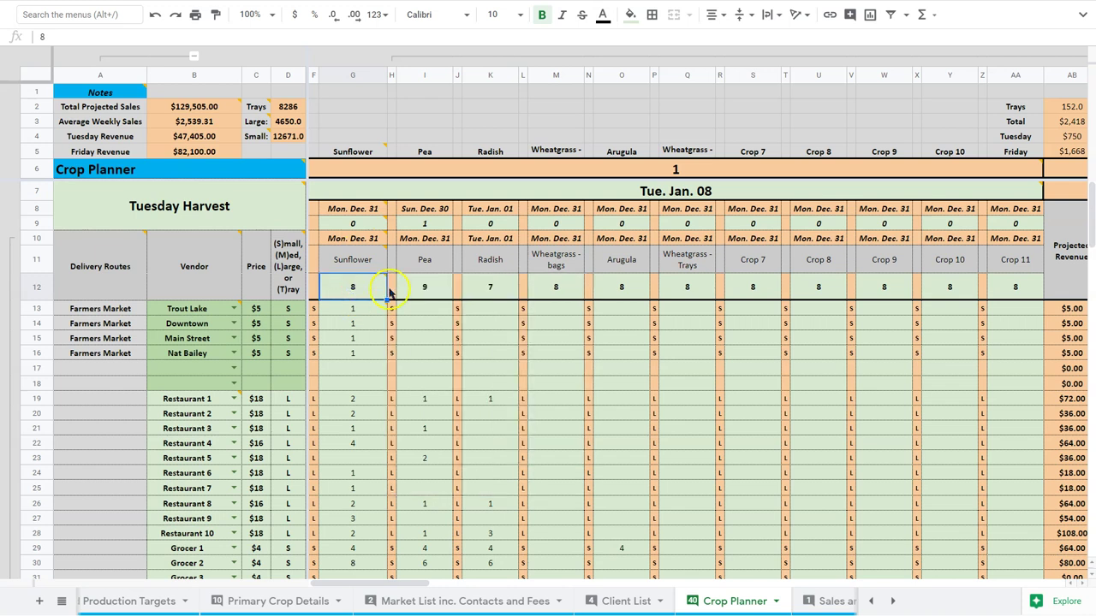
{"action": "left_click", "coordinate": [427, 286]}
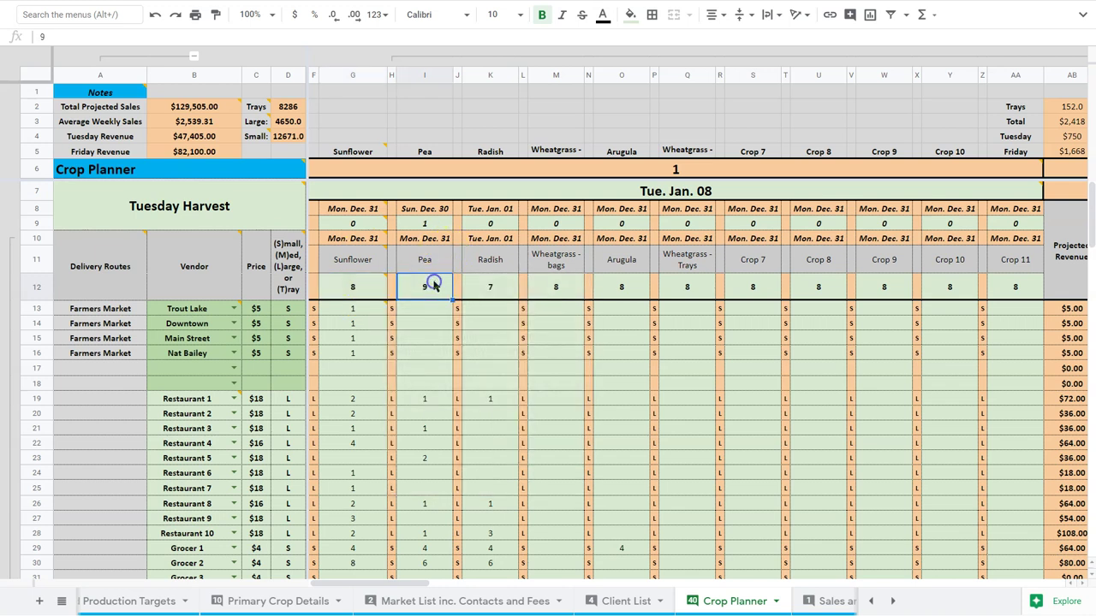
{"action": "left_click", "coordinate": [490, 286]}
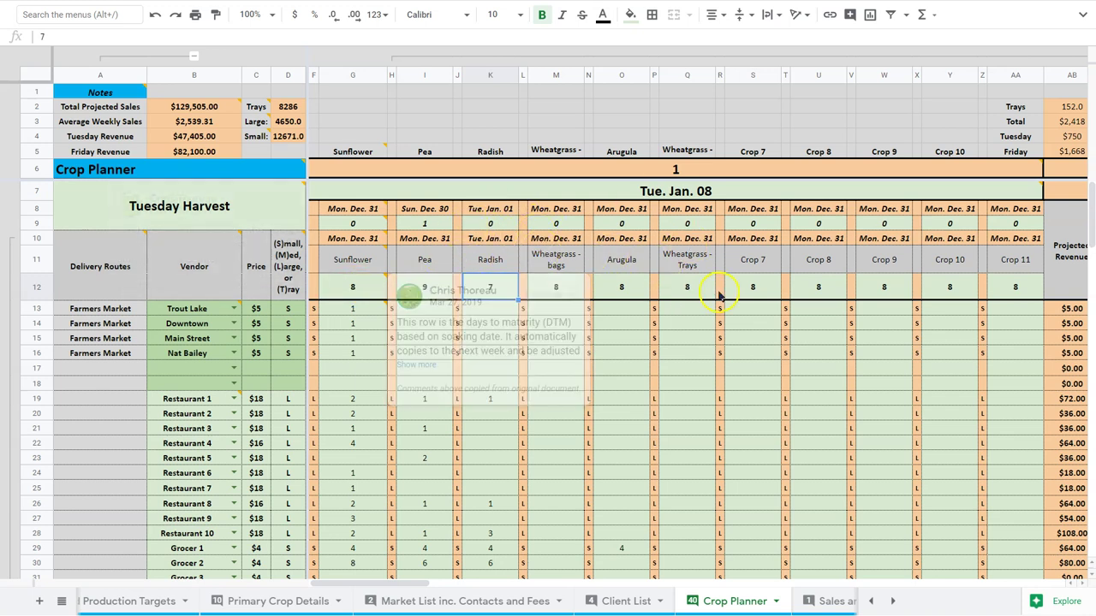
{"action": "mouse_move", "coordinate": [506, 199]}
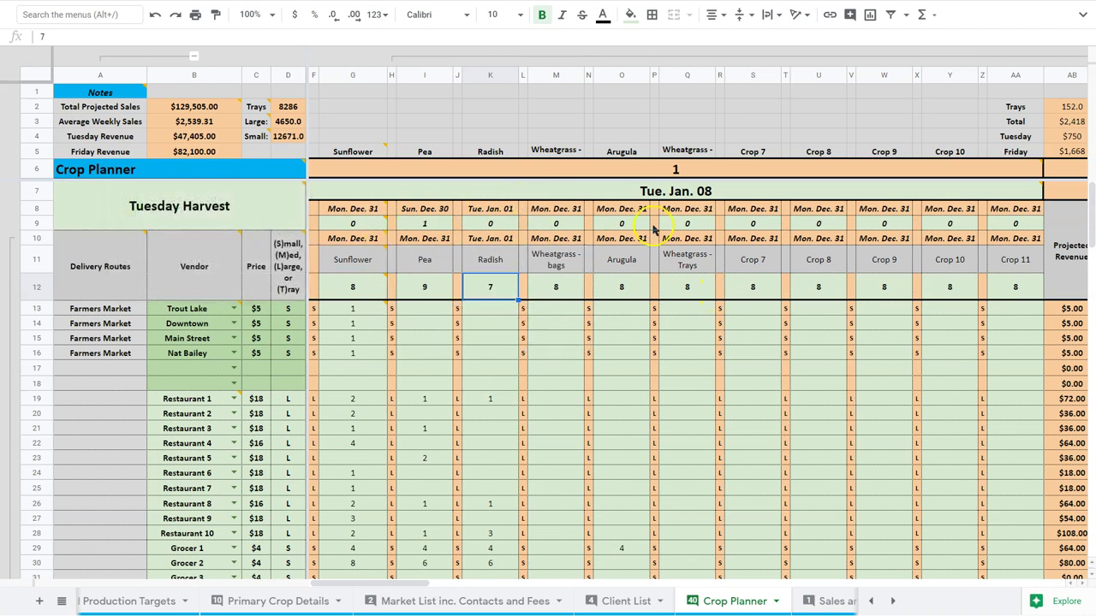
Expand the collapsed week 2 crop columns and return to the week 1 columns.
{"action": "scroll", "coordinate": [873, 246], "scroll_direction": "right", "scroll_amount": 4}
{"action": "scroll", "coordinate": [873, 246], "scroll_direction": "right", "scroll_amount": 2}
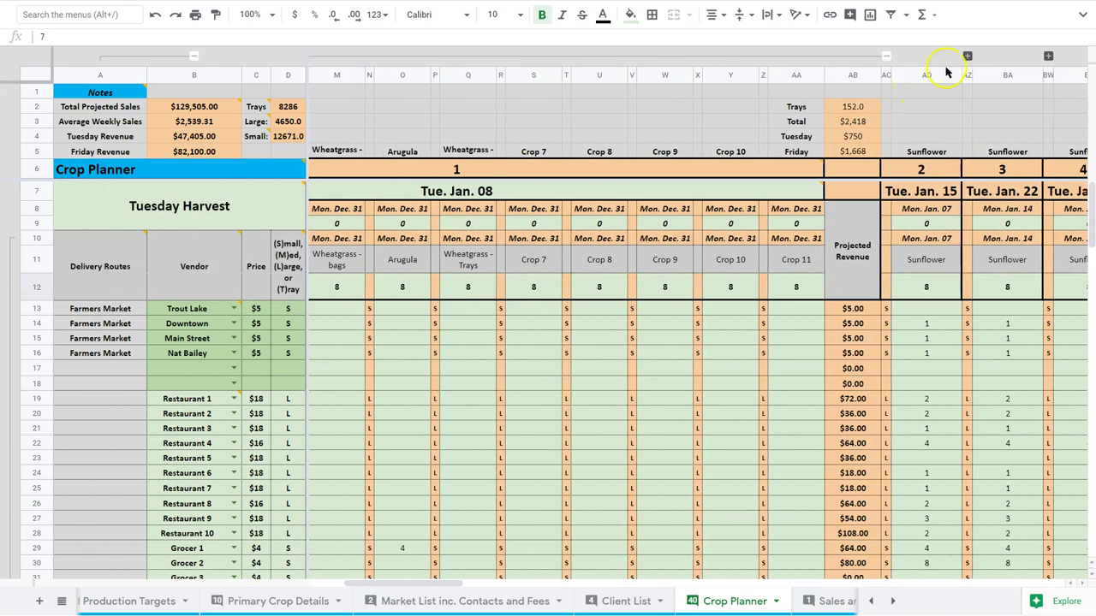
{"action": "left_click", "coordinate": [966, 55]}
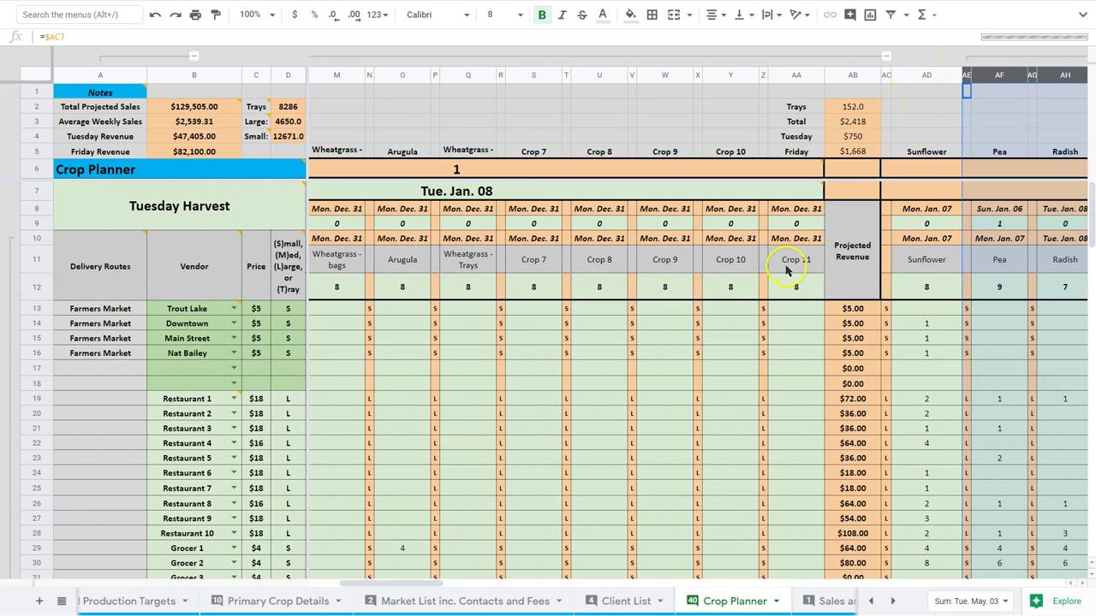
{"action": "scroll", "coordinate": [786, 271], "scroll_direction": "left", "scroll_amount": 6}
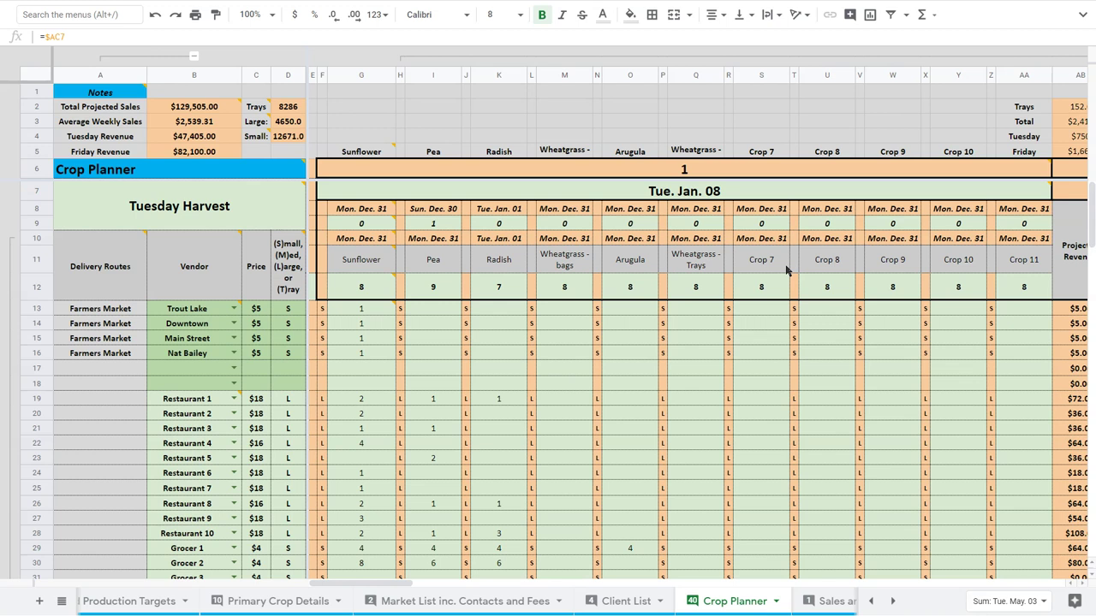
Check the Pea crop name reference and the week 1 days to maturity for Sunflower and Arugula.
{"action": "left_click", "coordinate": [638, 211]}
{"action": "left_click", "coordinate": [442, 267]}
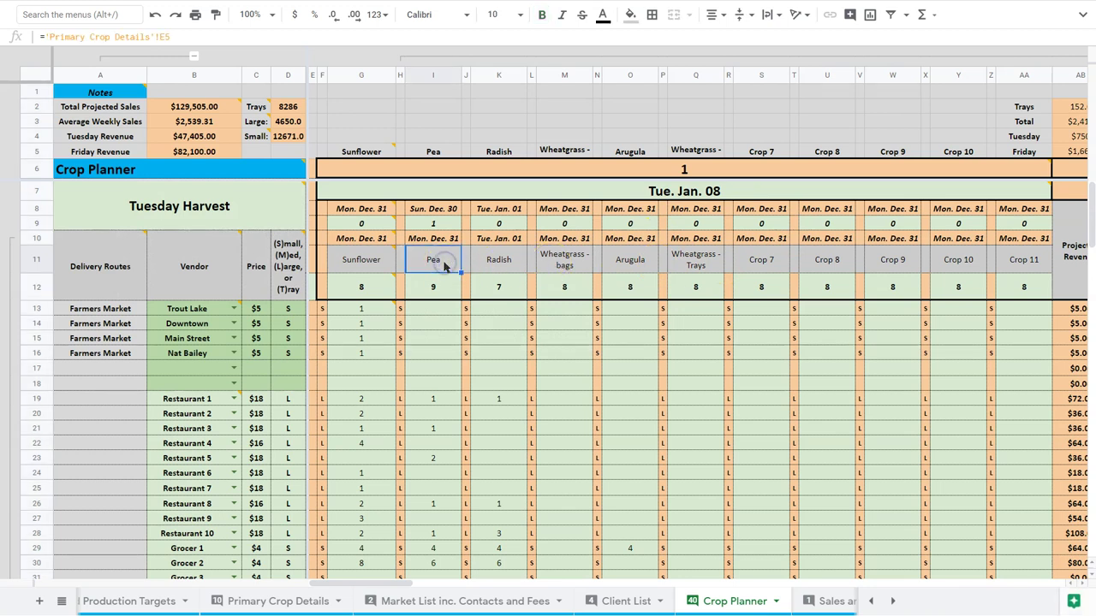
{"action": "left_click", "coordinate": [364, 285]}
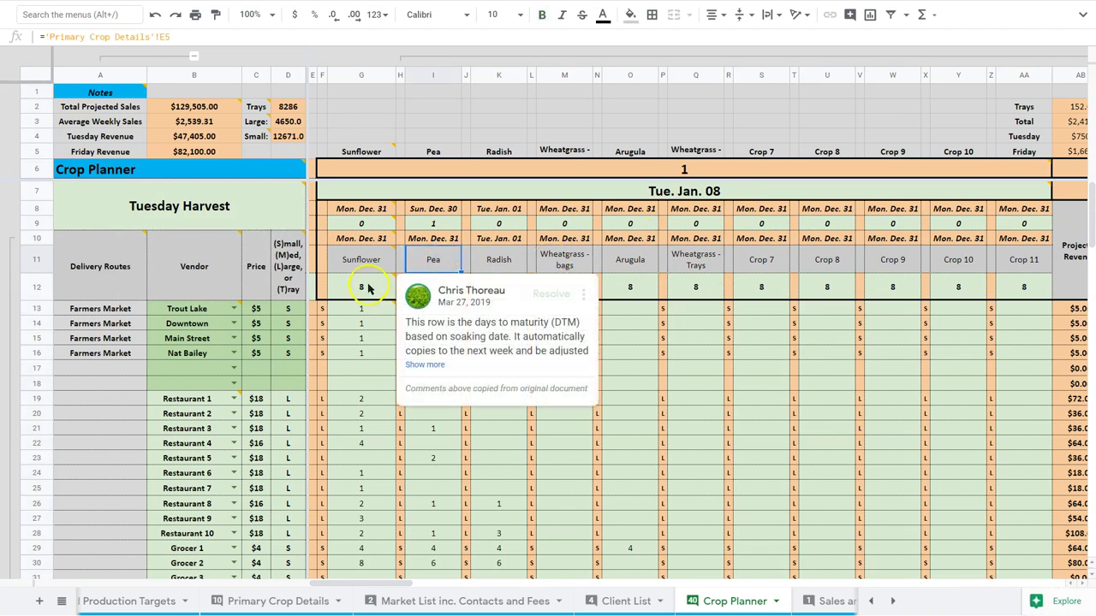
{"action": "left_click", "coordinate": [623, 283]}
Look across the week 2 columns and inspect the week 3 Sunflower days-to-maturity formula in row 12.
{"action": "scroll", "coordinate": [622, 282], "scroll_direction": "right", "scroll_amount": 10}
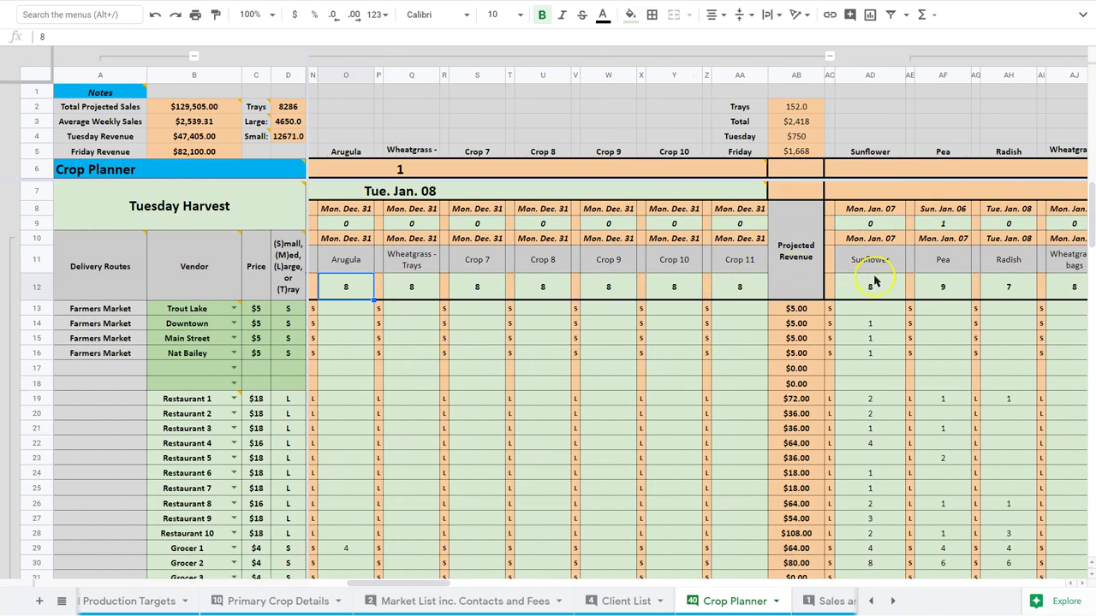
{"action": "scroll", "coordinate": [878, 279], "scroll_direction": "right", "scroll_amount": 10}
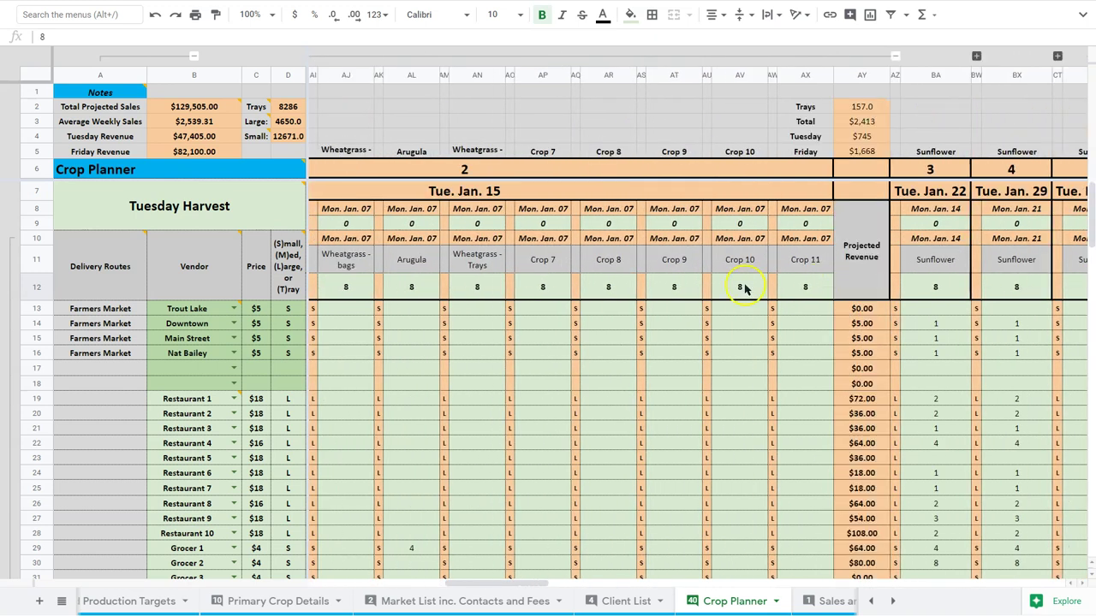
{"action": "left_click", "coordinate": [902, 290]}
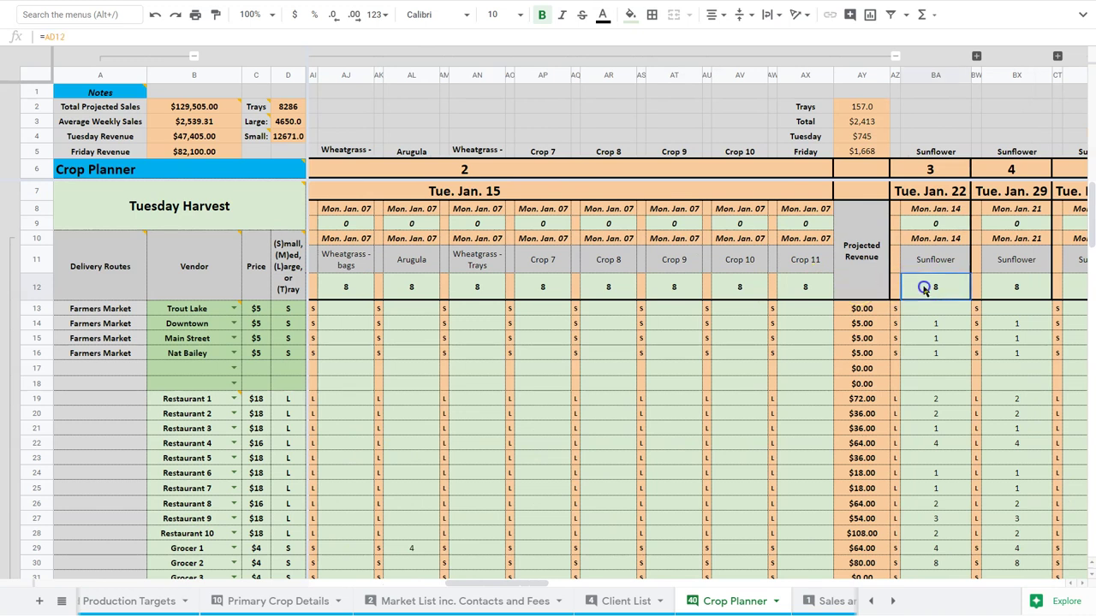
Set the week 2 Sunflower days to maturity to 9 and check how the Sunflower columns of the following weeks respond.
{"action": "scroll", "coordinate": [924, 286], "scroll_direction": "left", "scroll_amount": 8}
{"action": "left_click", "coordinate": [480, 289]}
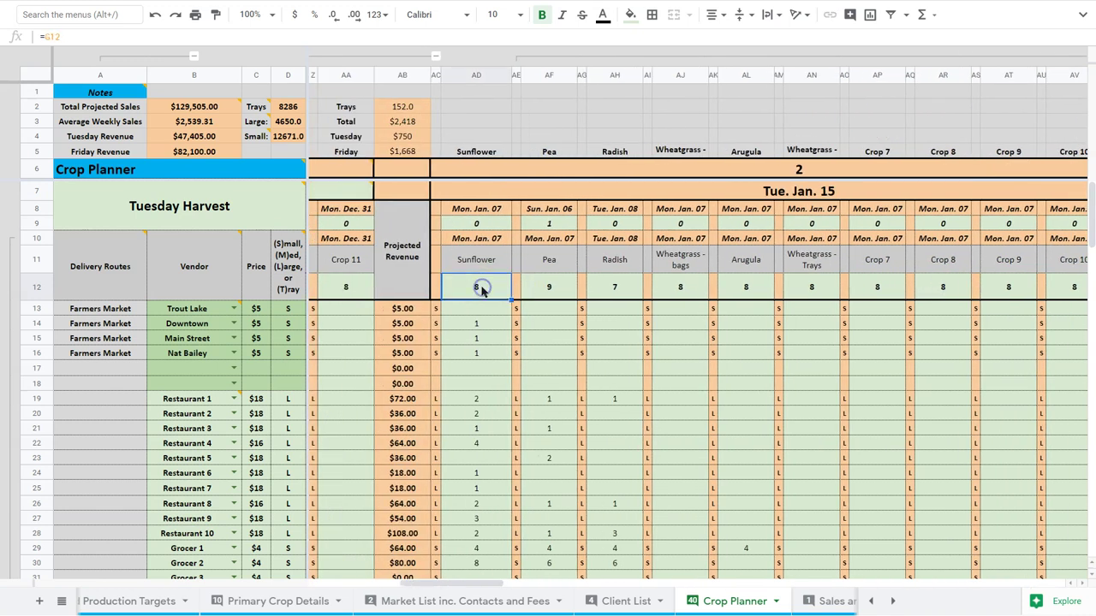
{"action": "type", "text": "9"}
{"action": "left_click", "coordinate": [524, 290]}
{"action": "scroll", "coordinate": [524, 289], "scroll_direction": "right", "scroll_amount": 10}
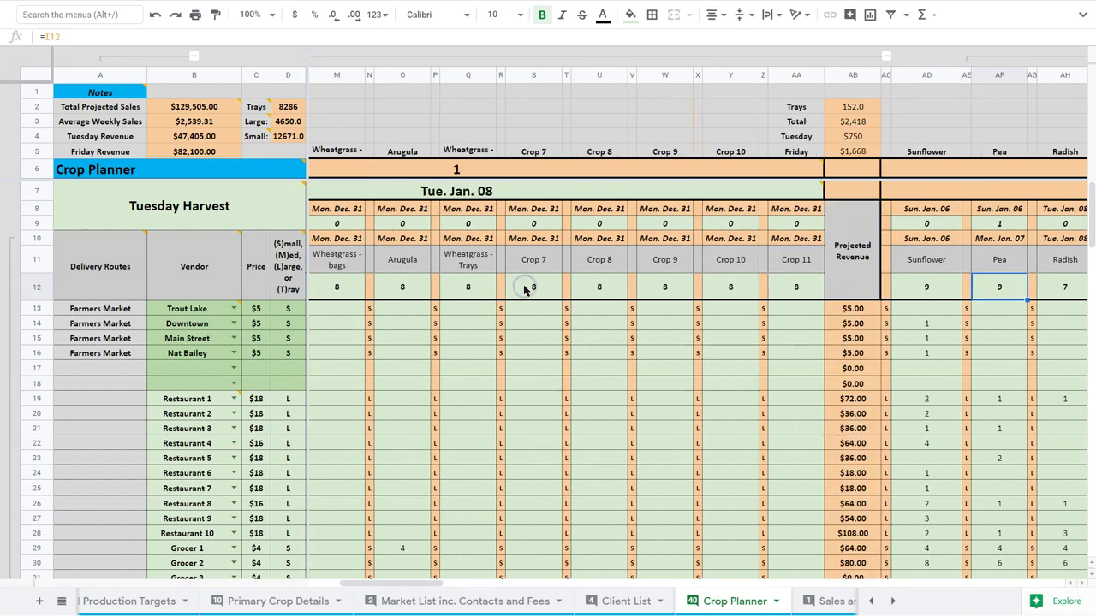
{"action": "scroll", "coordinate": [710, 288], "scroll_direction": "right", "scroll_amount": 2}
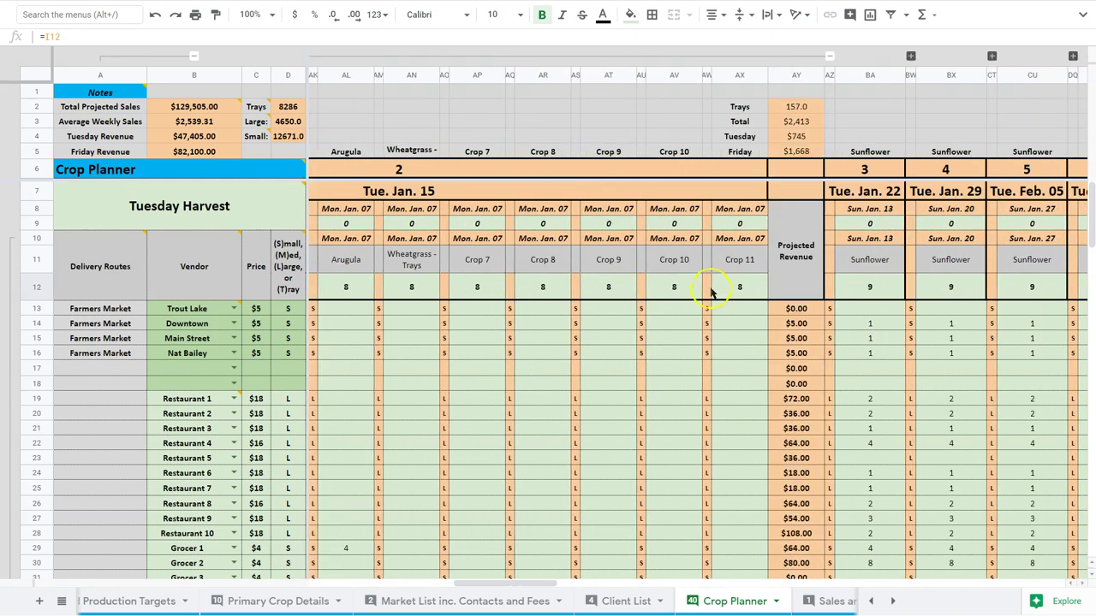
Undo the change to the week 2 Sunflower days to maturity and check its row 12 cell.
{"action": "scroll", "coordinate": [697, 289], "scroll_direction": "left", "scroll_amount": 10}
{"action": "key", "text": "ctrl+z"}
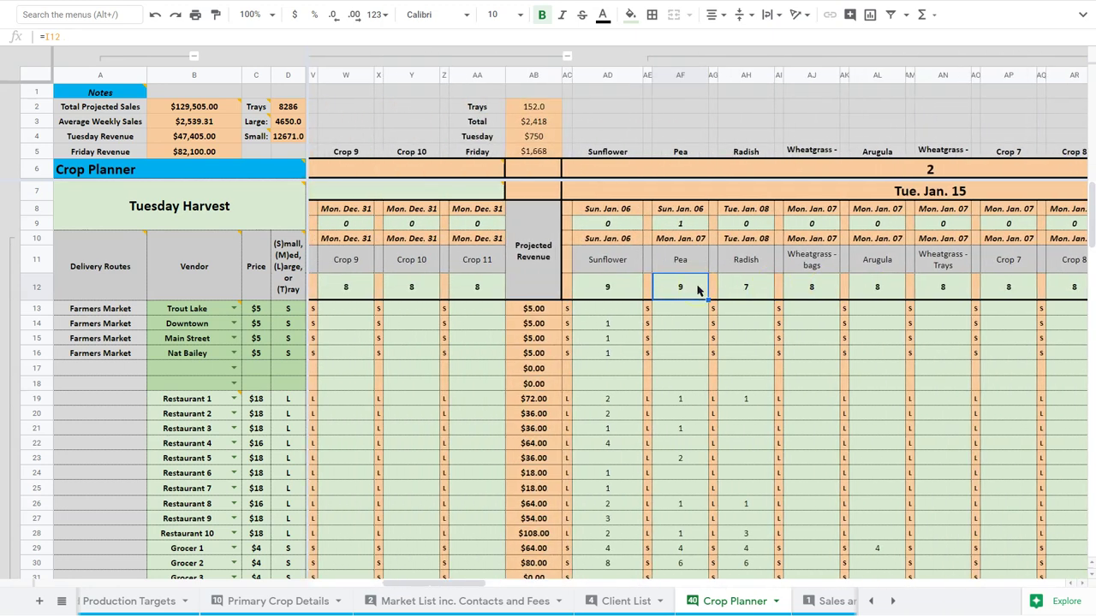
{"action": "left_click", "coordinate": [628, 290]}
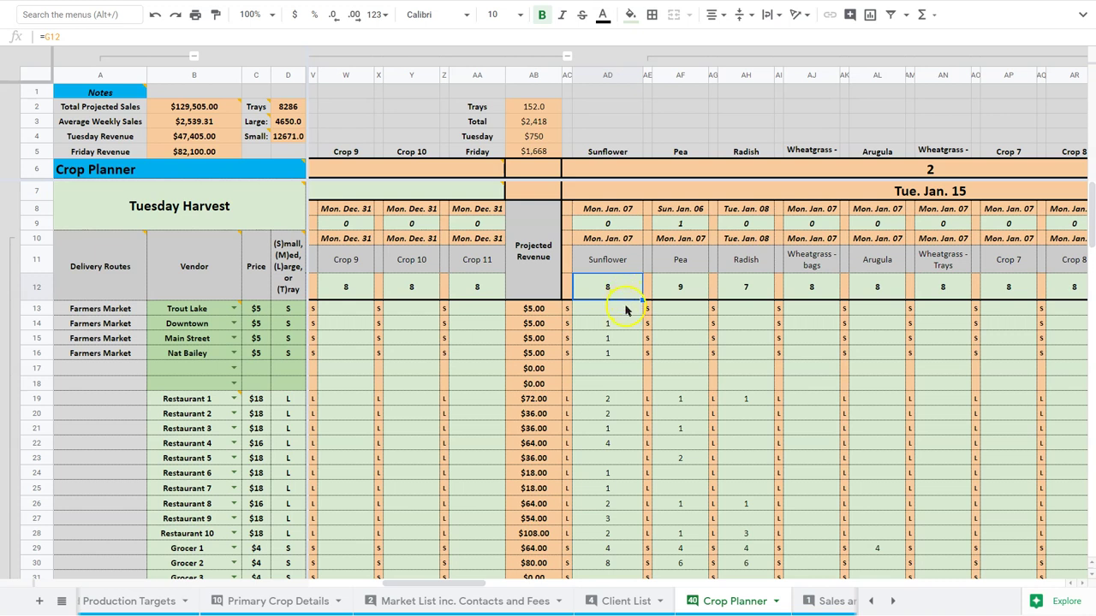
{"action": "left_click", "coordinate": [625, 312]}
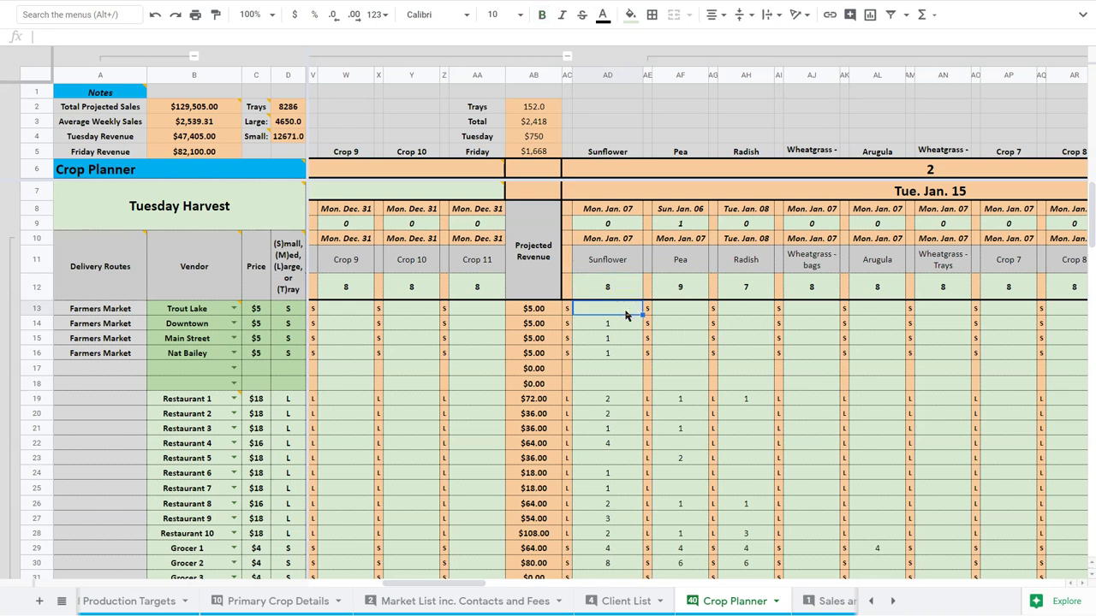
Return to the week 1 columns and check the Trout Lake price and the Grocer 1 price and package size.
{"action": "scroll", "coordinate": [625, 315], "scroll_direction": "left", "scroll_amount": 10}
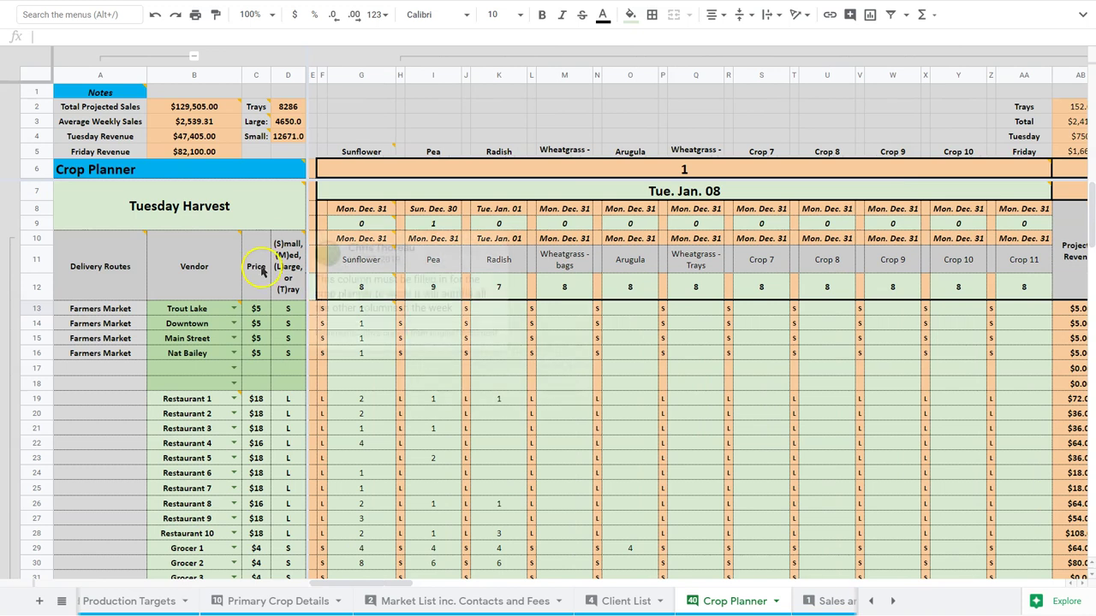
{"action": "mouse_move", "coordinate": [120, 315]}
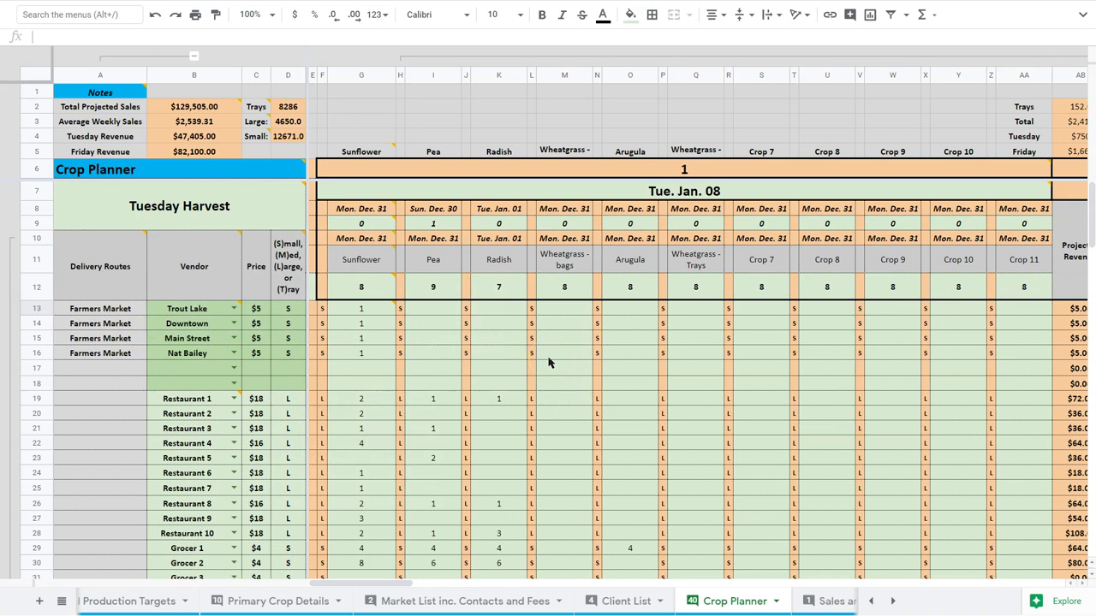
{"action": "left_click", "coordinate": [545, 309]}
{"action": "left_click", "coordinate": [260, 312]}
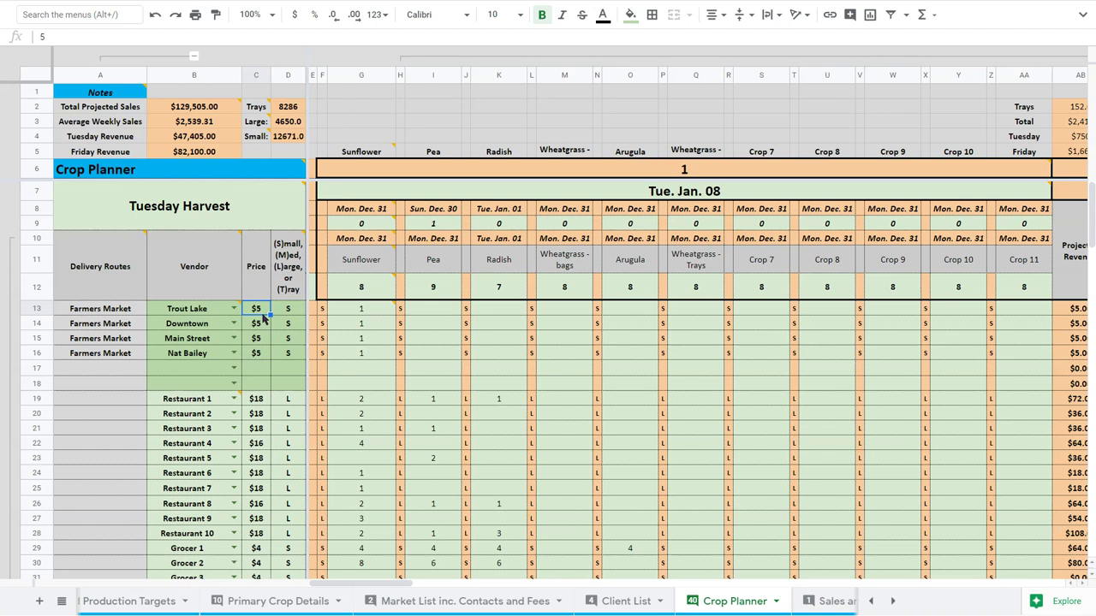
{"action": "left_click", "coordinate": [248, 469]}
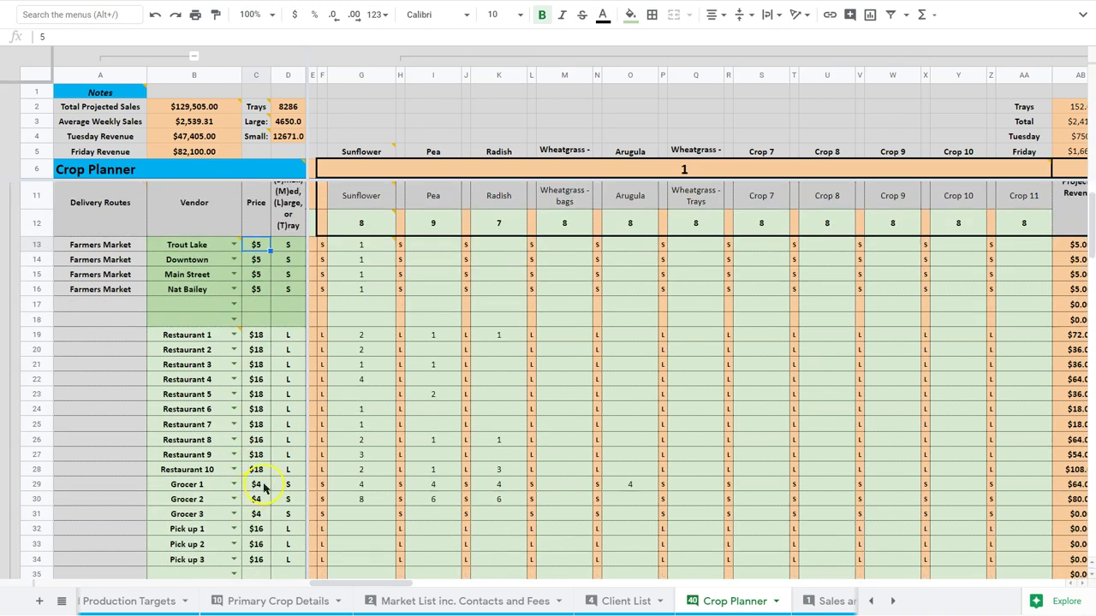
{"action": "left_click", "coordinate": [265, 486]}
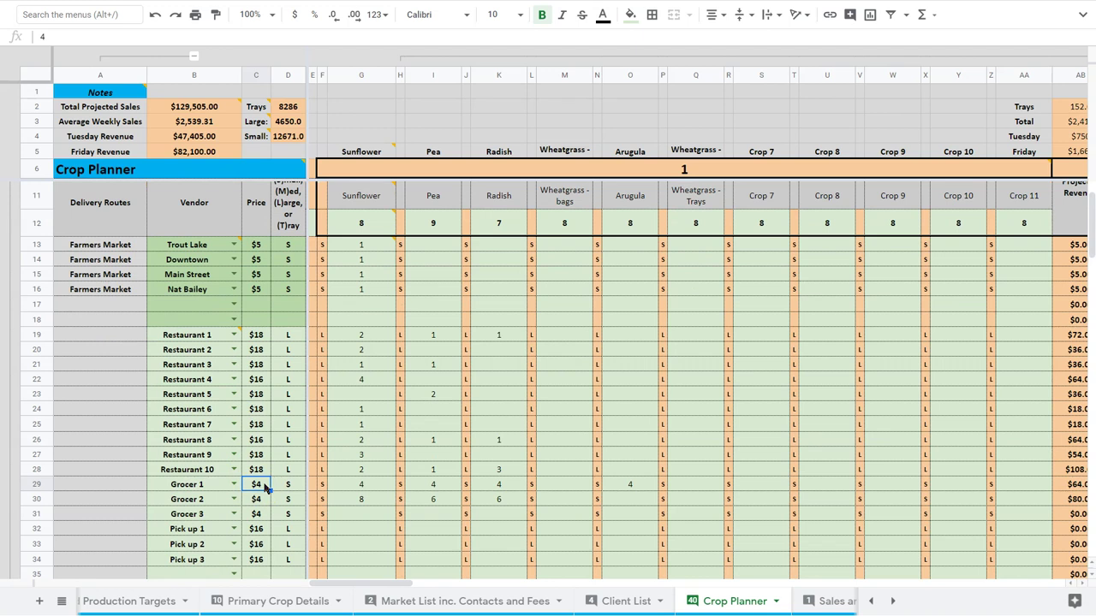
{"action": "left_click", "coordinate": [291, 488]}
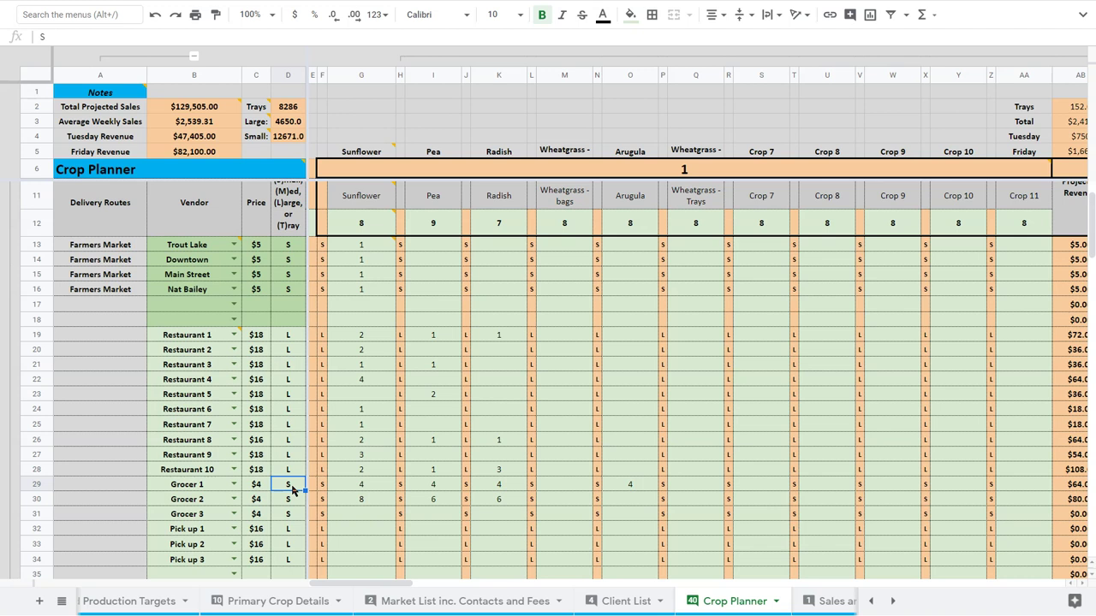
Compare the Restaurant 1 and Trout Lake prices and look across to the week 2 projected revenue column.
{"action": "left_click", "coordinate": [235, 334]}
{"action": "left_click", "coordinate": [257, 319]}
{"action": "left_click", "coordinate": [256, 334]}
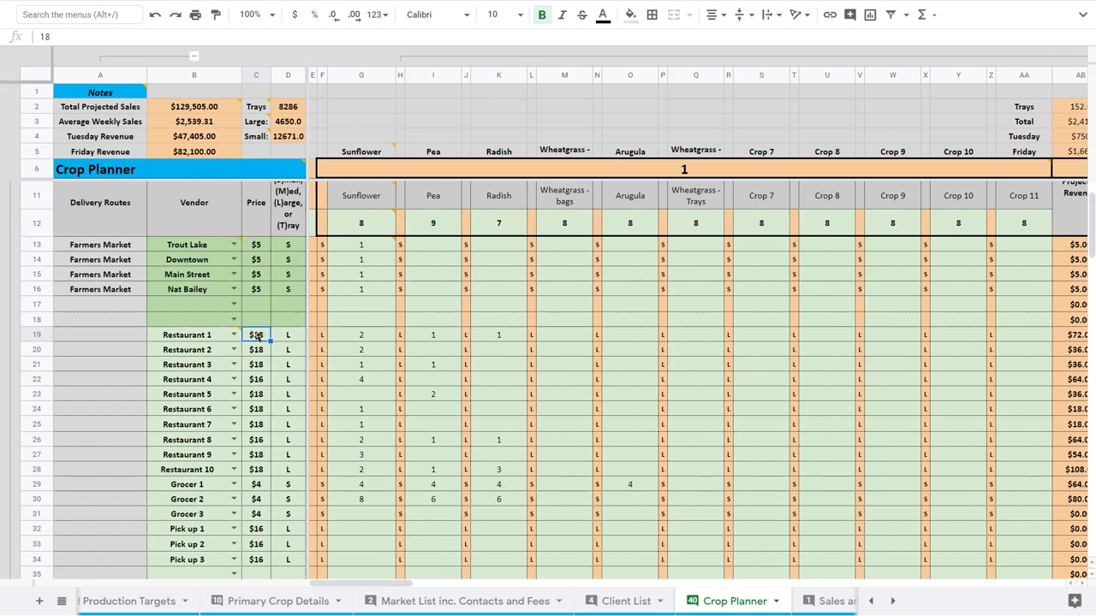
{"action": "left_click", "coordinate": [259, 246]}
{"action": "left_click", "coordinate": [261, 334]}
{"action": "scroll", "coordinate": [262, 338], "scroll_direction": "right", "scroll_amount": 10}
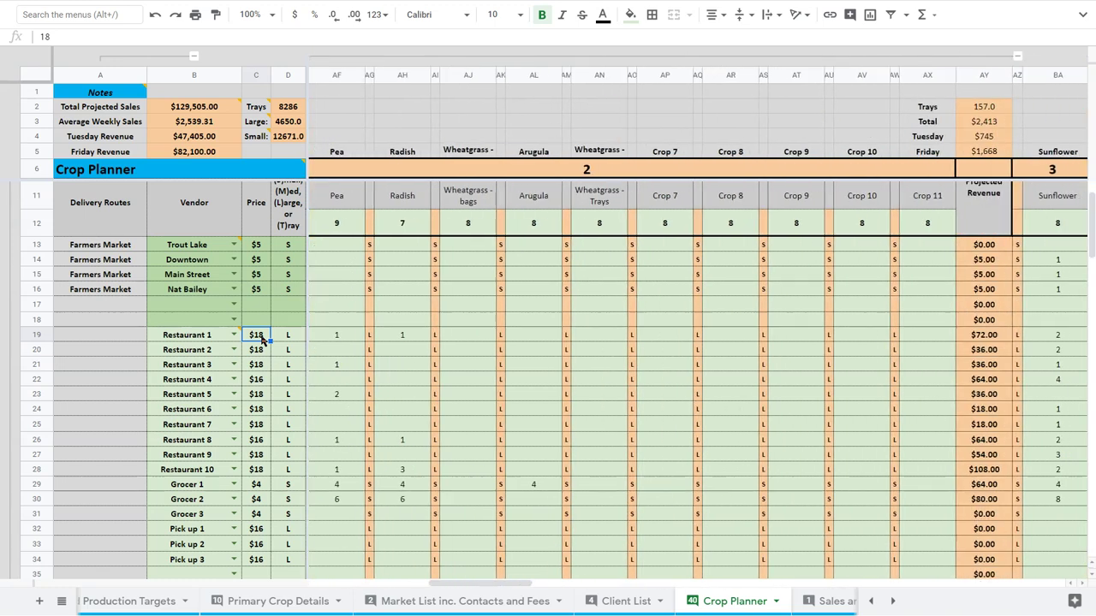
{"action": "scroll", "coordinate": [261, 338], "scroll_direction": "left", "scroll_amount": 10}
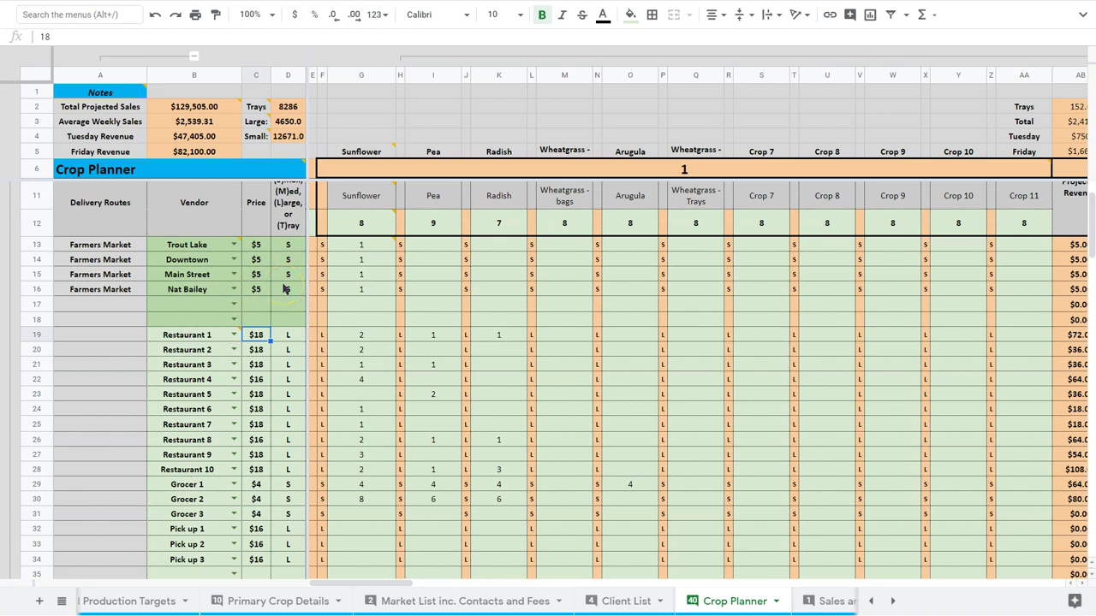
Check the Nat Bailey delivery route and view the vendor choices for the Restaurant 1 row without changing the selection.
{"action": "left_click", "coordinate": [111, 290]}
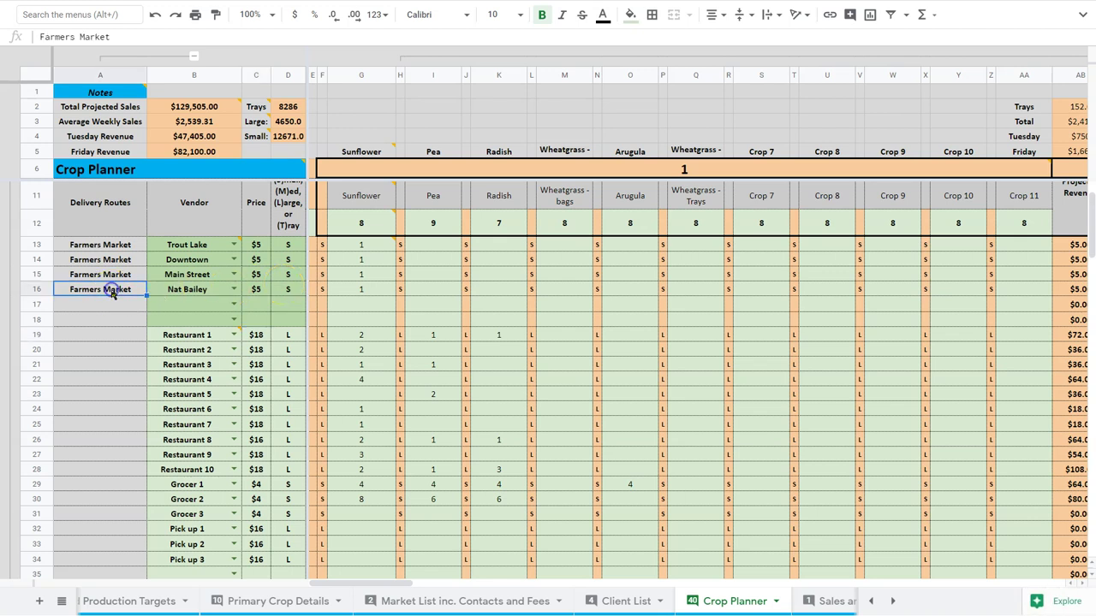
{"action": "left_click", "coordinate": [233, 335]}
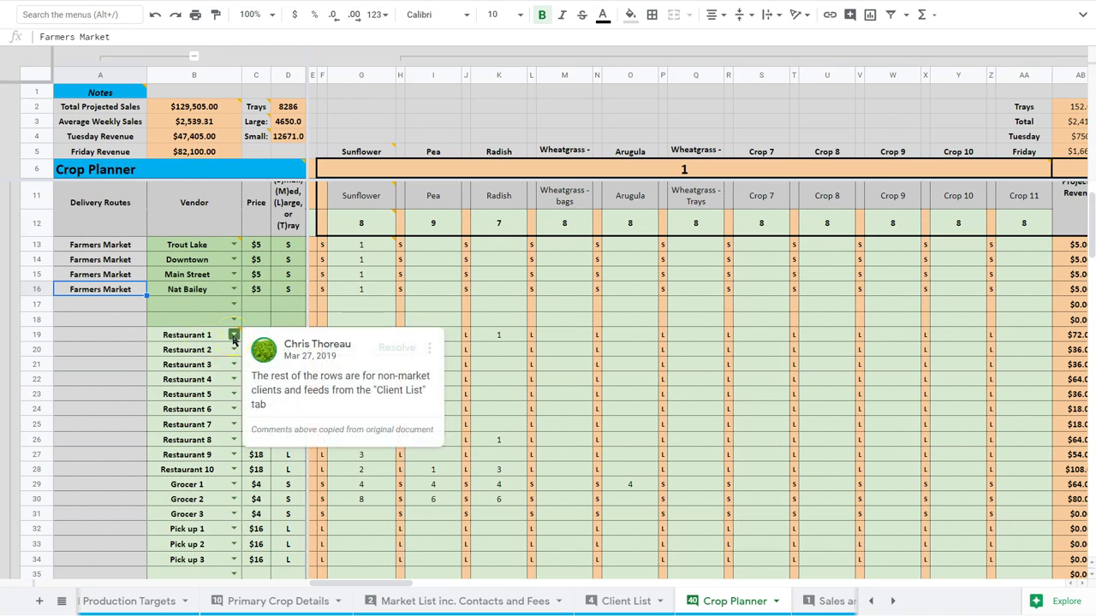
{"action": "left_click", "coordinate": [233, 337]}
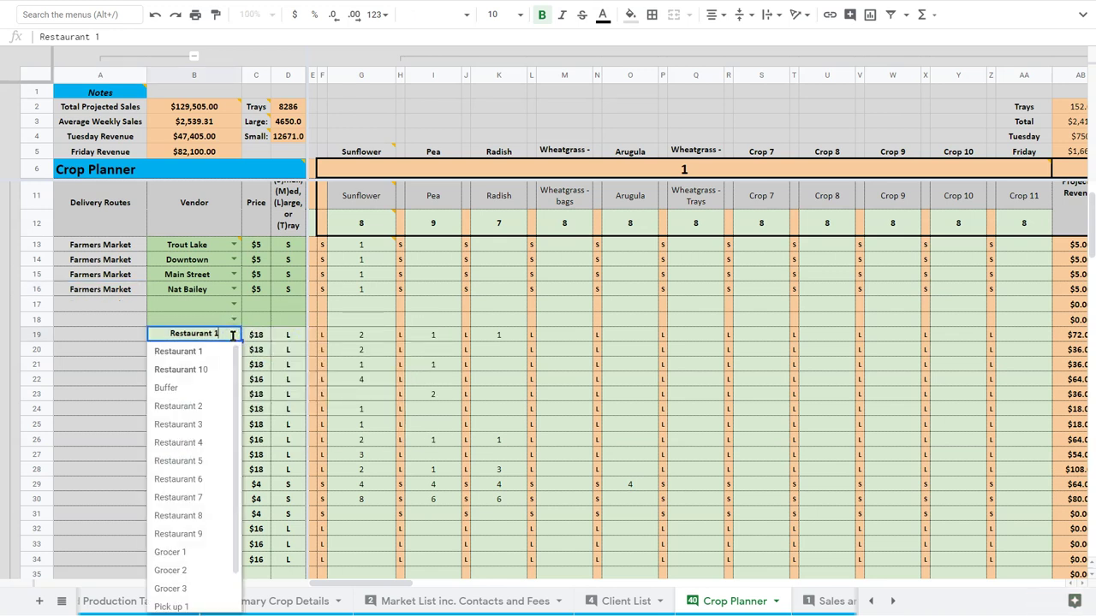
{"action": "left_click", "coordinate": [130, 336]}
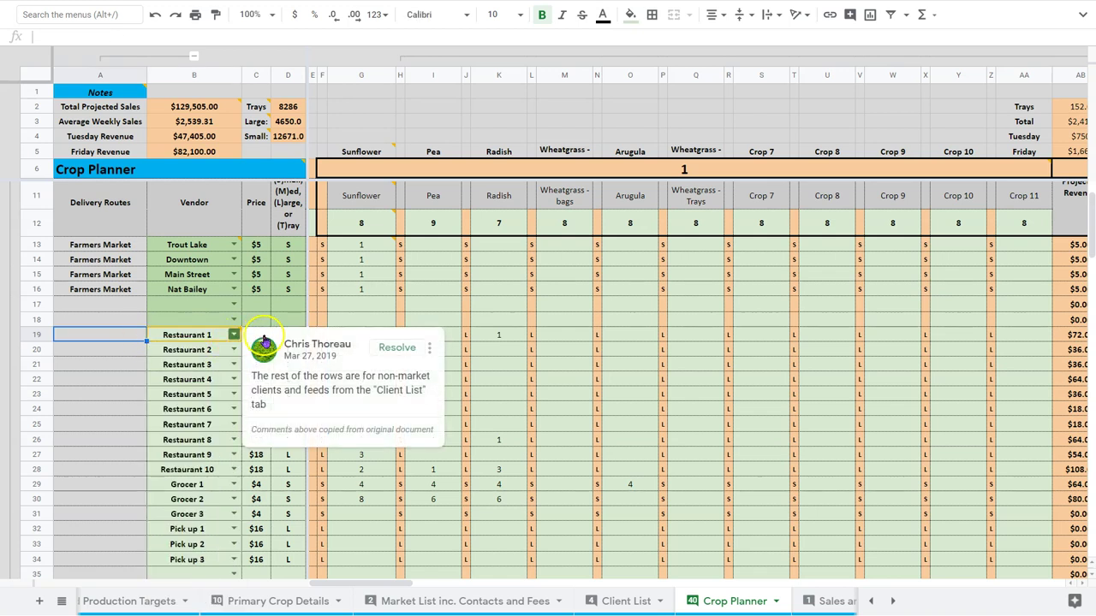
Compare the prices of Restaurant 1 through Restaurant 4 and Grocer 1, and check Restaurant 4's week 1 Sunflower quantity.
{"action": "left_click", "coordinate": [261, 323]}
{"action": "left_click", "coordinate": [261, 338]}
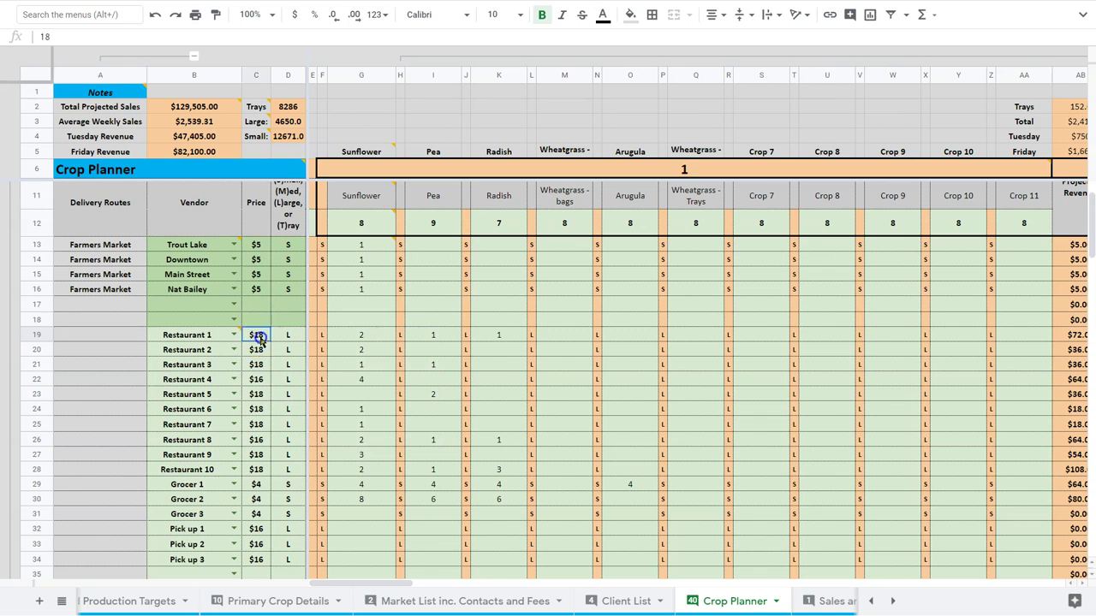
{"action": "key", "text": "Down"}
{"action": "key", "text": "Down"}
{"action": "key", "text": "Down"}
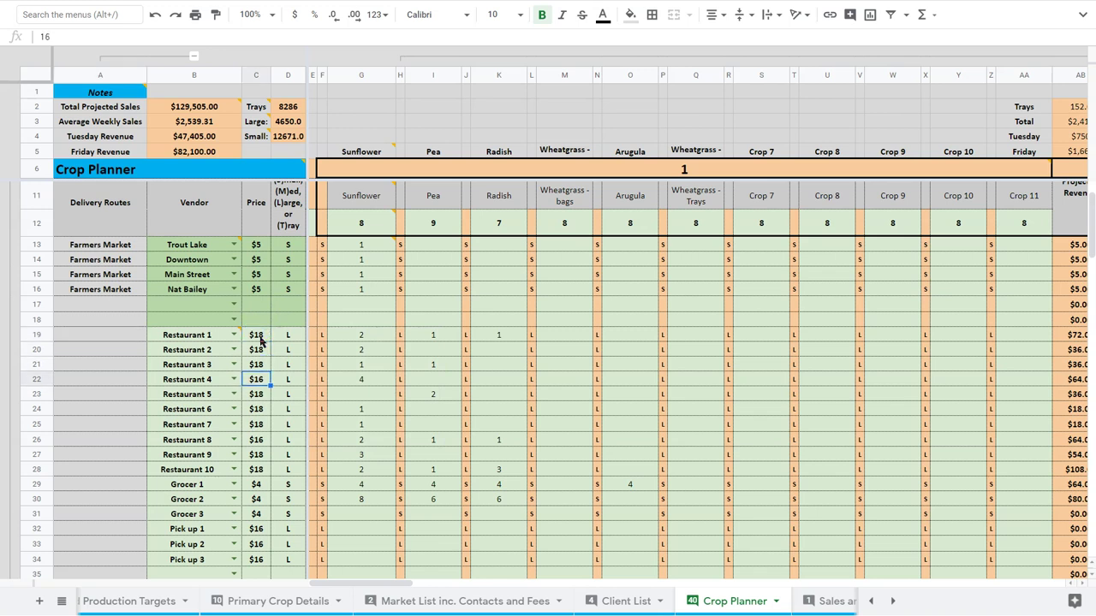
{"action": "left_click", "coordinate": [359, 381]}
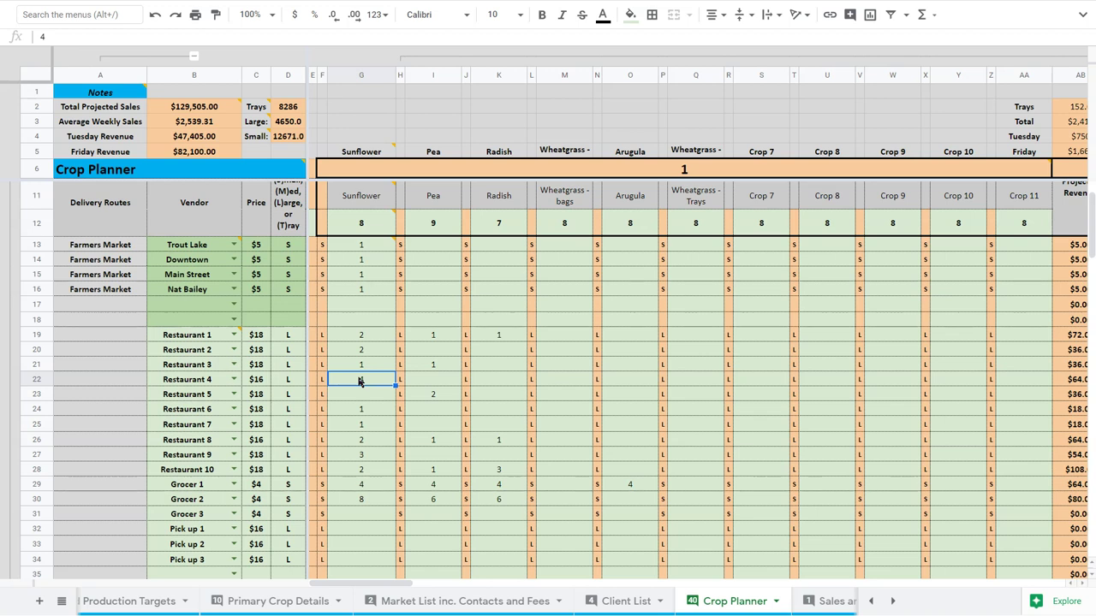
{"action": "scroll", "coordinate": [286, 420], "scroll_direction": "down", "scroll_amount": 2}
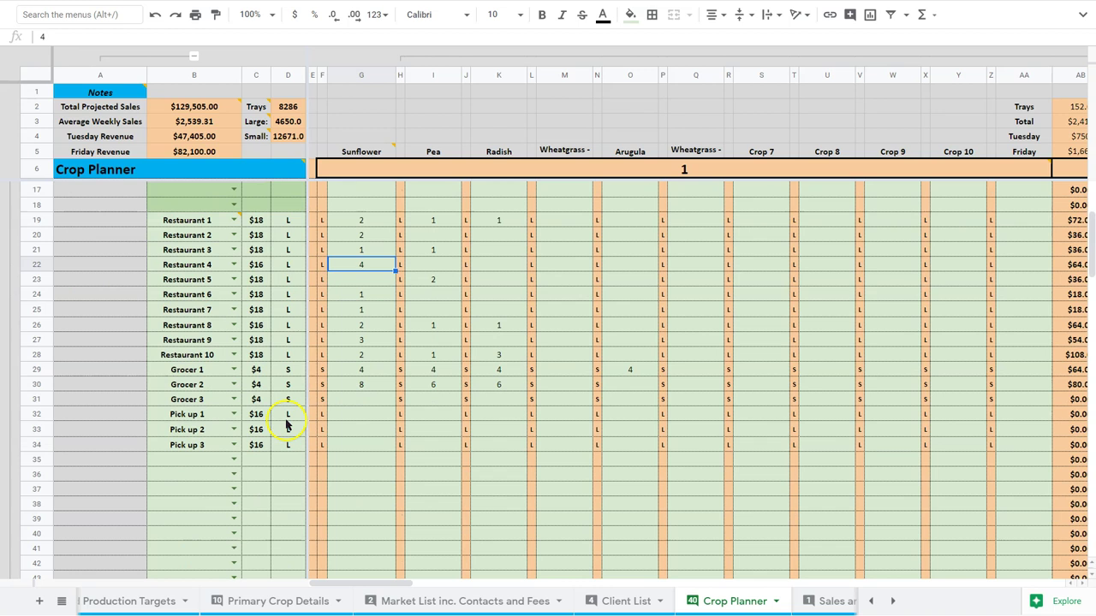
{"action": "left_click", "coordinate": [264, 373]}
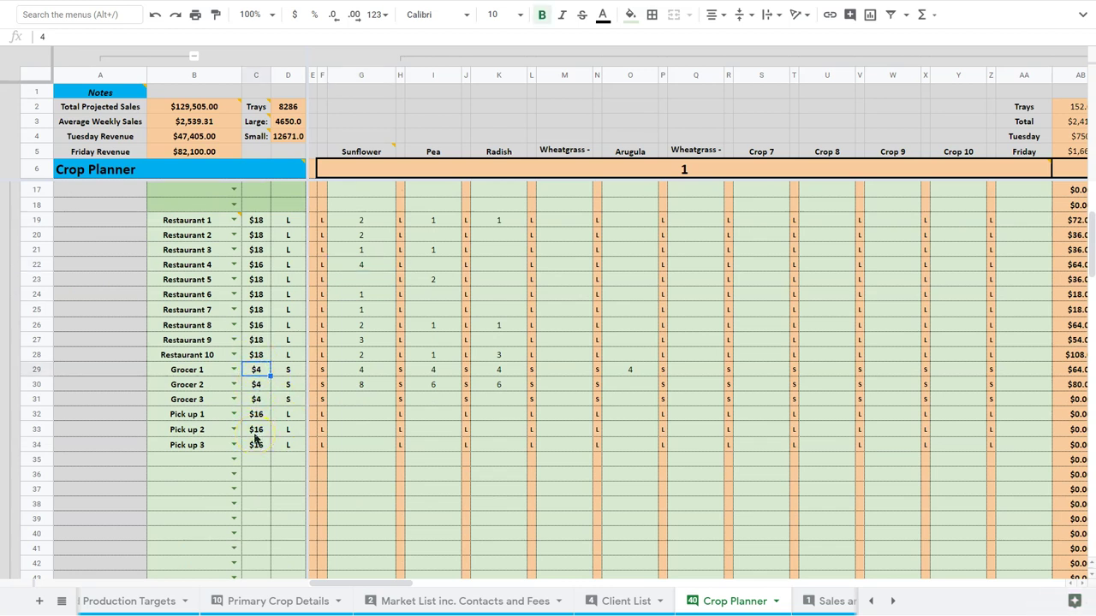
{"action": "scroll", "coordinate": [254, 438], "scroll_direction": "up", "scroll_amount": 2}
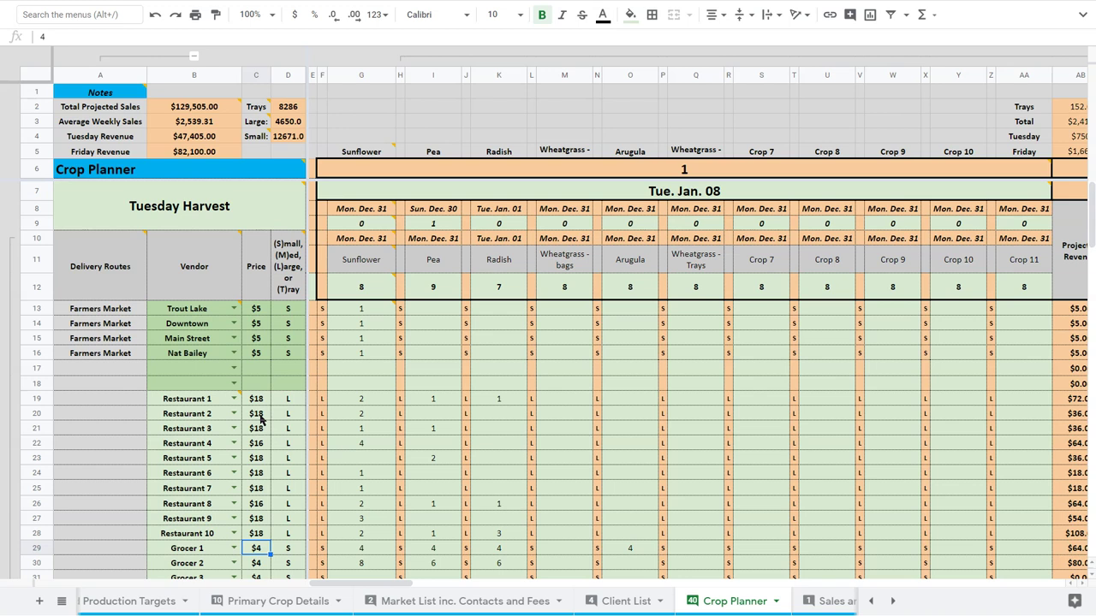
Inspect Restaurant 1's package size and the size reference cells beside its week 1 Sunflower, Pea and Radish quantities.
{"action": "left_click", "coordinate": [290, 402]}
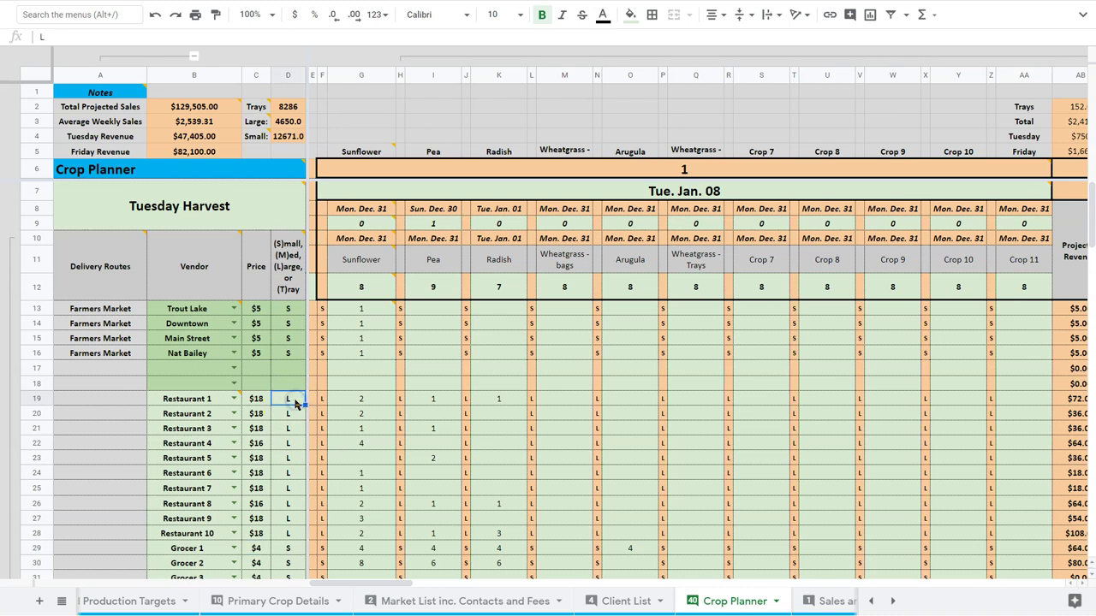
{"action": "scroll", "coordinate": [295, 402], "scroll_direction": "down", "scroll_amount": 3}
{"action": "left_click", "coordinate": [292, 280]}
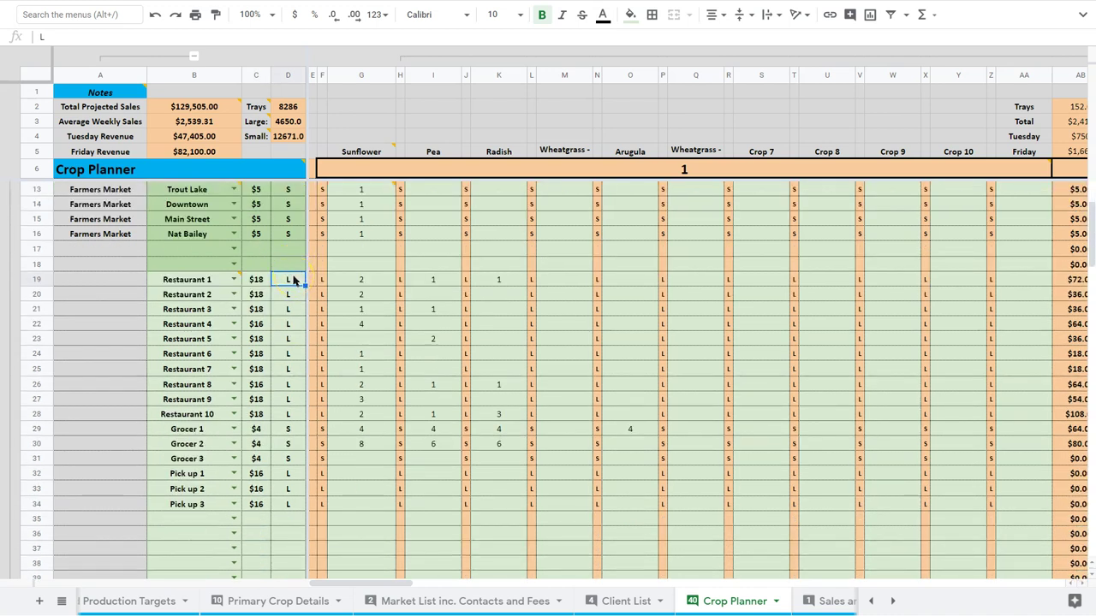
{"action": "scroll", "coordinate": [293, 280], "scroll_direction": "up", "scroll_amount": 3}
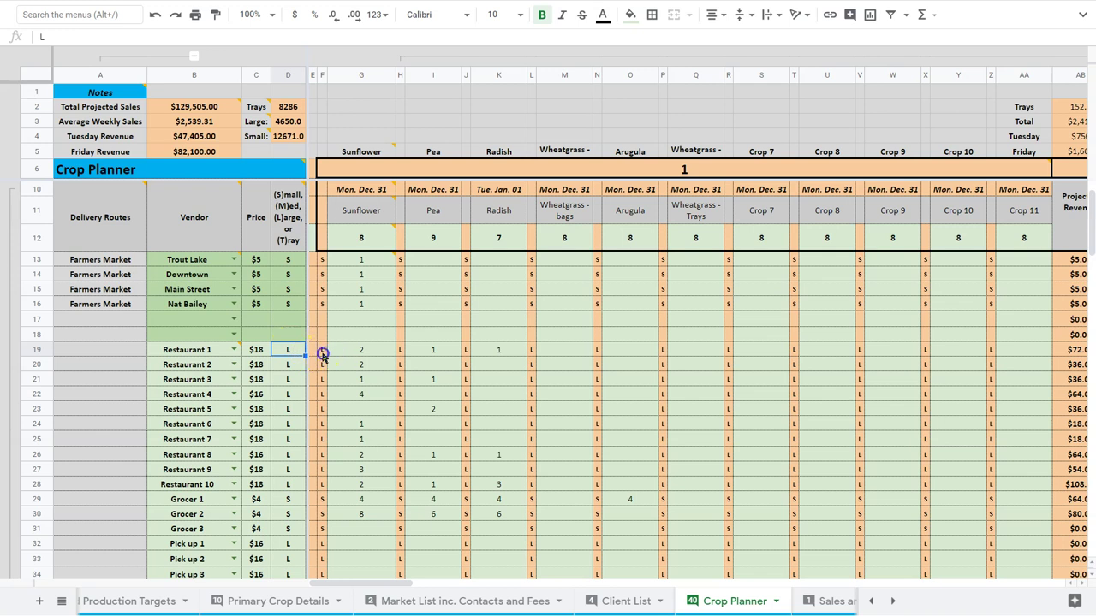
{"action": "left_click", "coordinate": [322, 351]}
{"action": "left_click", "coordinate": [400, 352]}
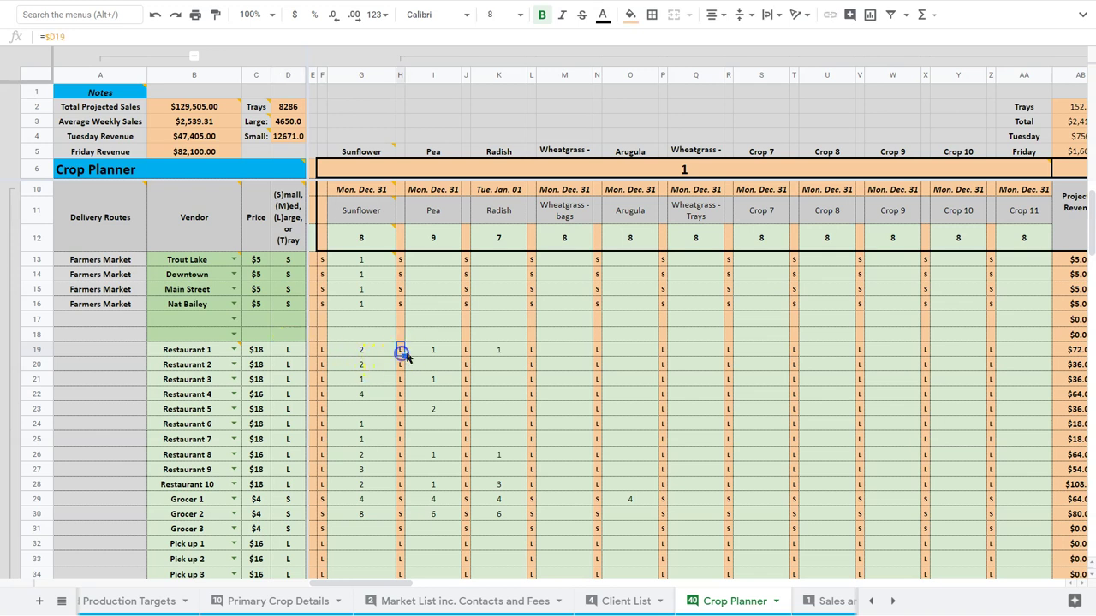
{"action": "left_click", "coordinate": [466, 353]}
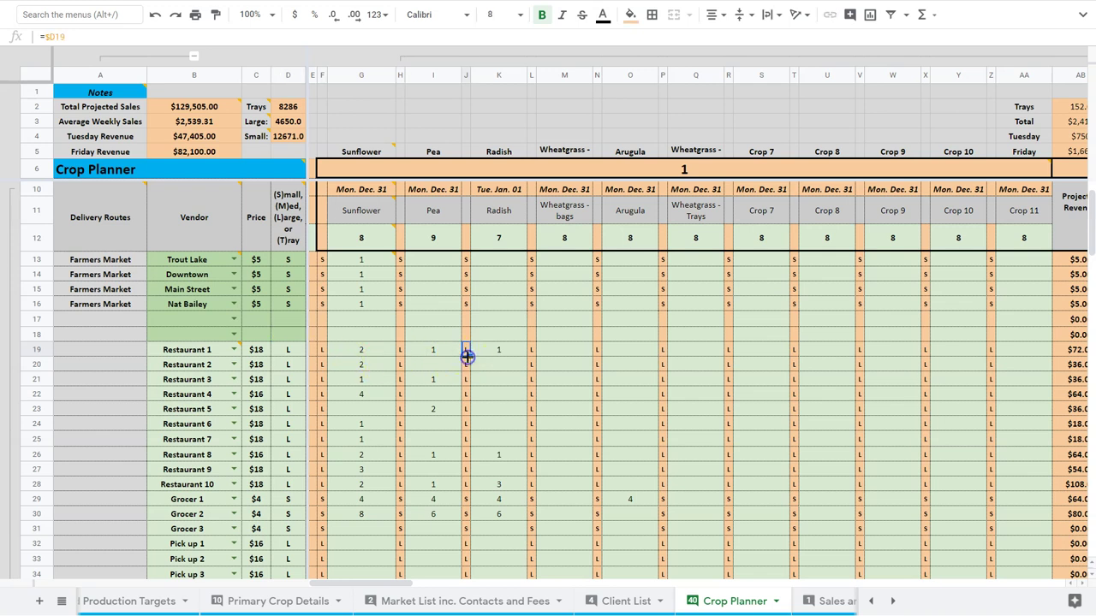
Set Restaurant 1's package size to M and check how the size cells across the weeks respond.
{"action": "left_click", "coordinate": [289, 351]}
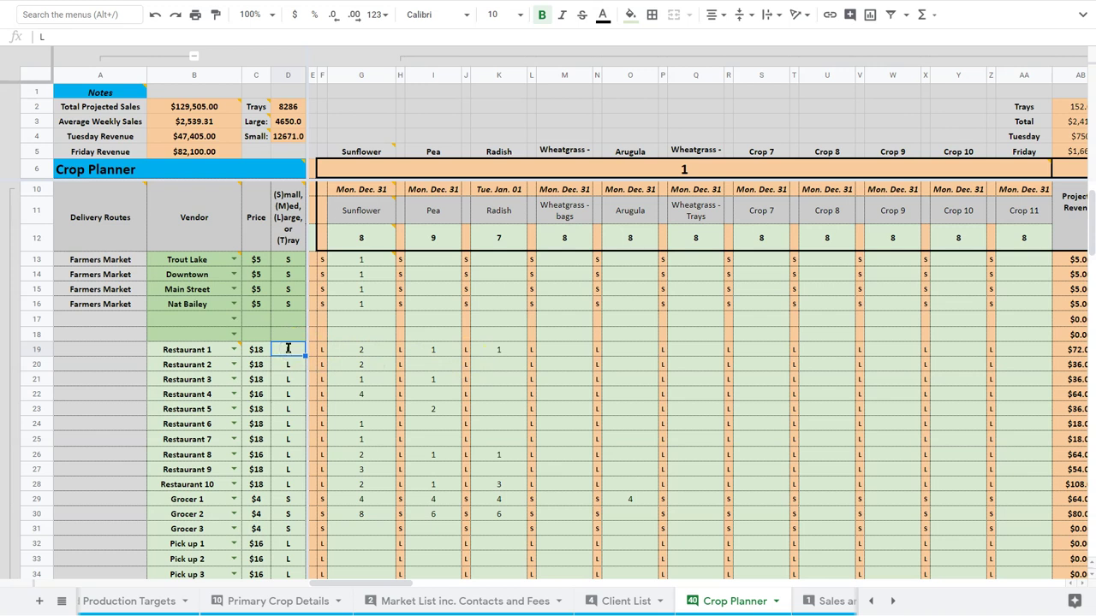
{"action": "type", "text": "M"}
{"action": "key", "text": "Return"}
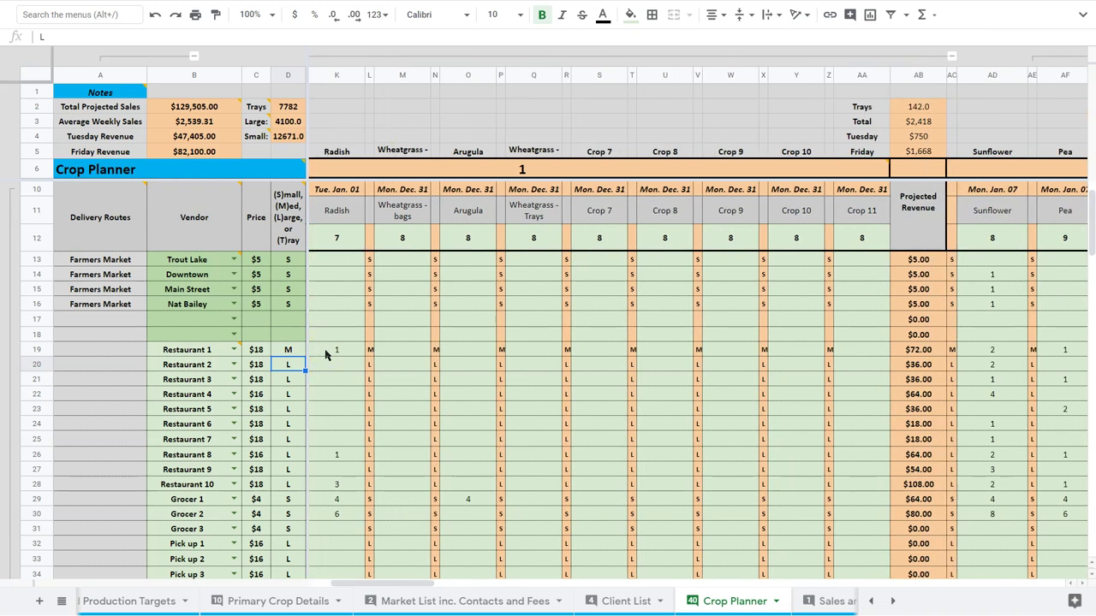
Set Restaurant 1's package size back to L.
{"action": "left_click", "coordinate": [291, 349]}
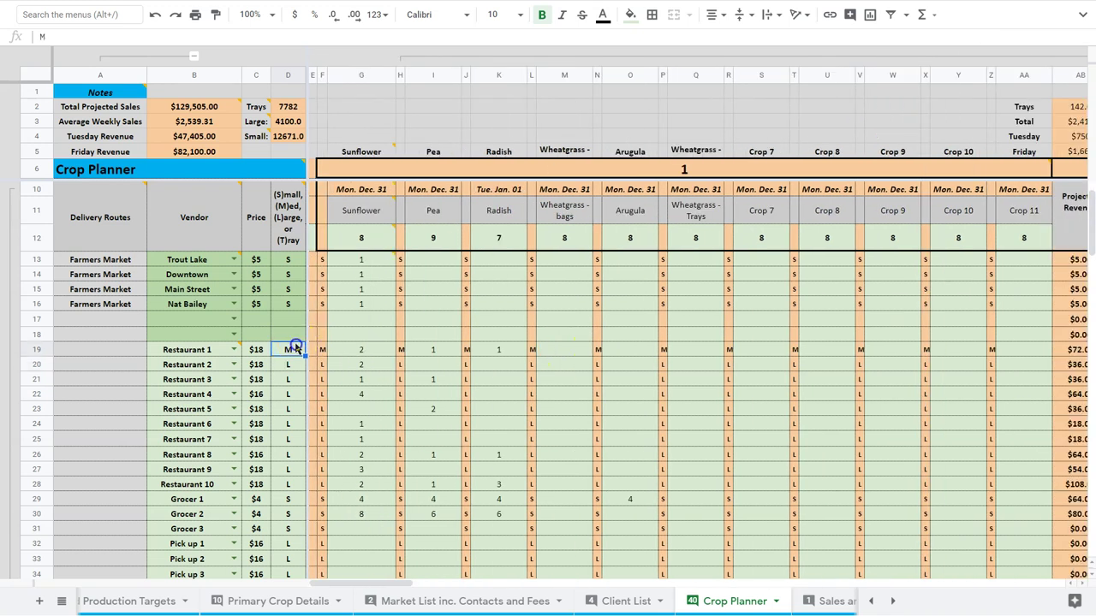
{"action": "type", "text": "L"}
{"action": "key", "text": "Return"}
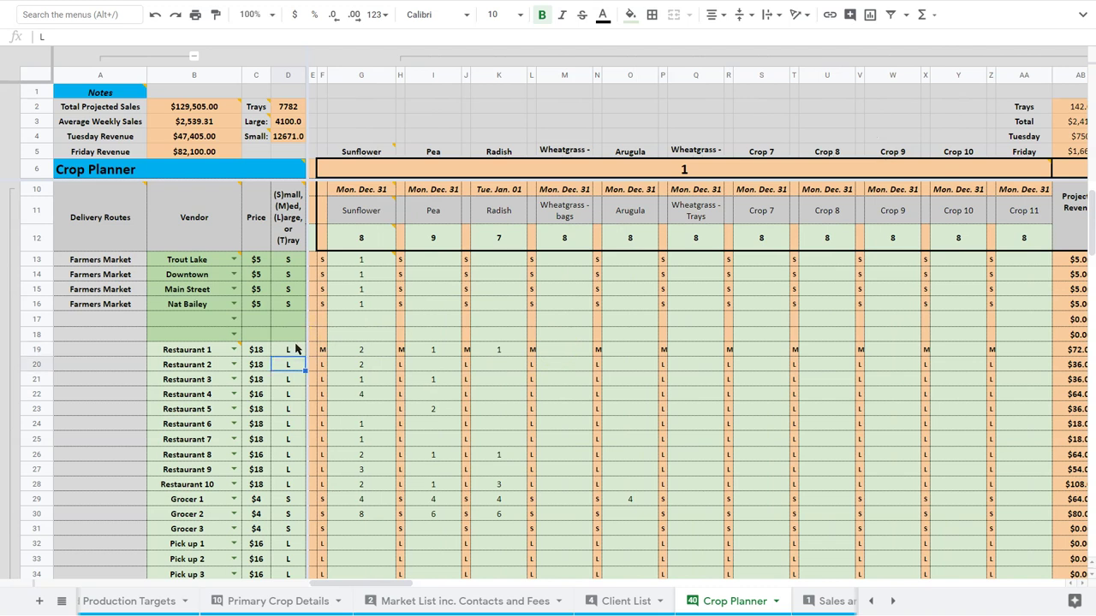
Check Restaurant 1's week 1 Sunflower quantity and look down the package sizes of the remaining vendors.
{"action": "left_click", "coordinate": [361, 353]}
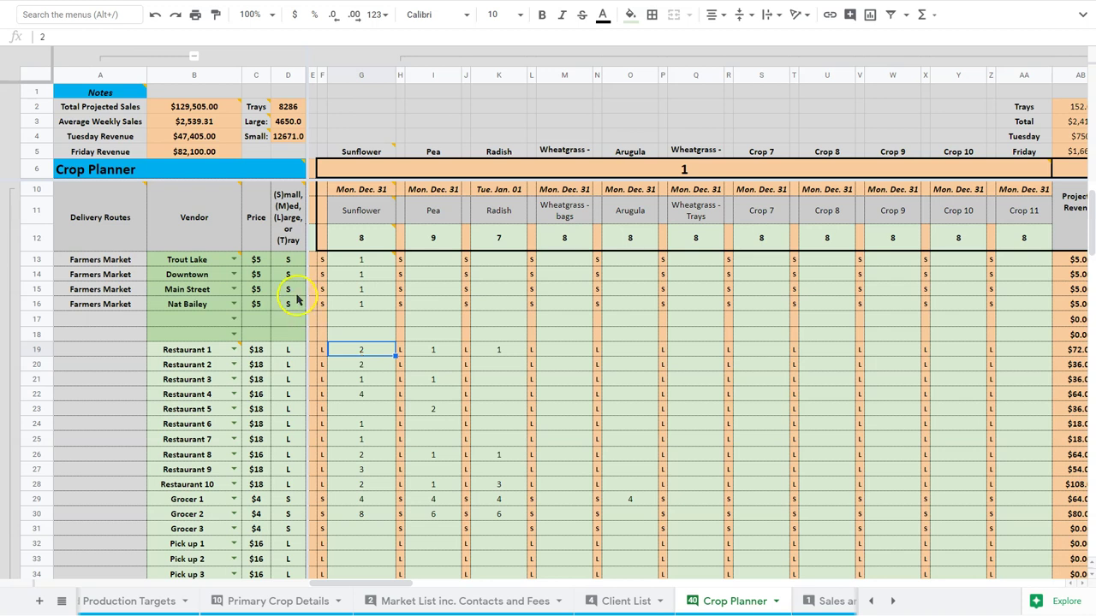
{"action": "scroll", "coordinate": [294, 432], "scroll_direction": "down", "scroll_amount": 3}
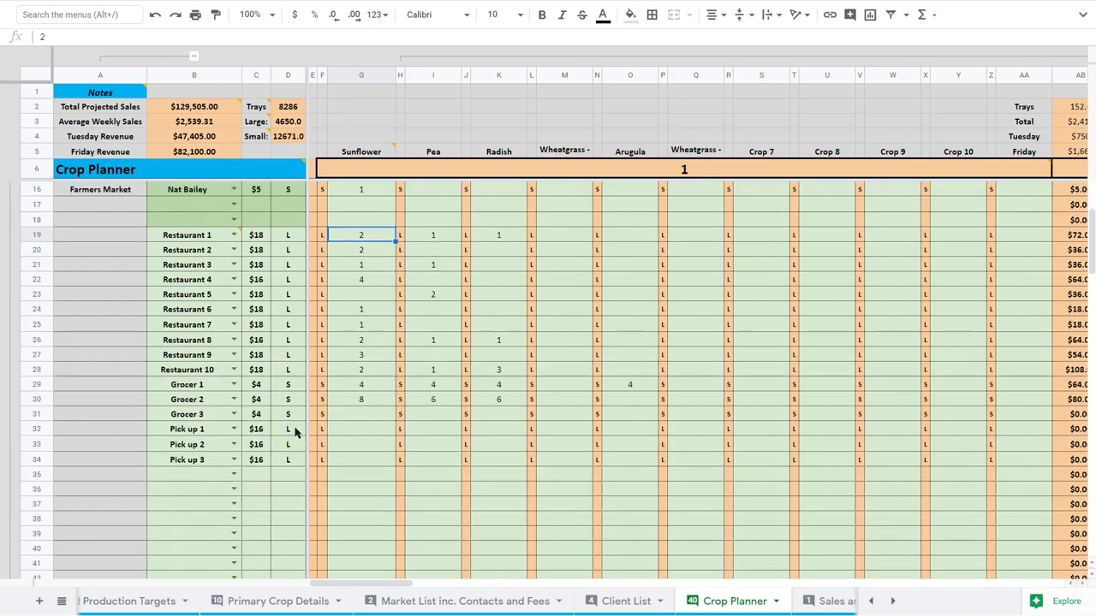
{"action": "scroll", "coordinate": [383, 353], "scroll_direction": "up", "scroll_amount": 3}
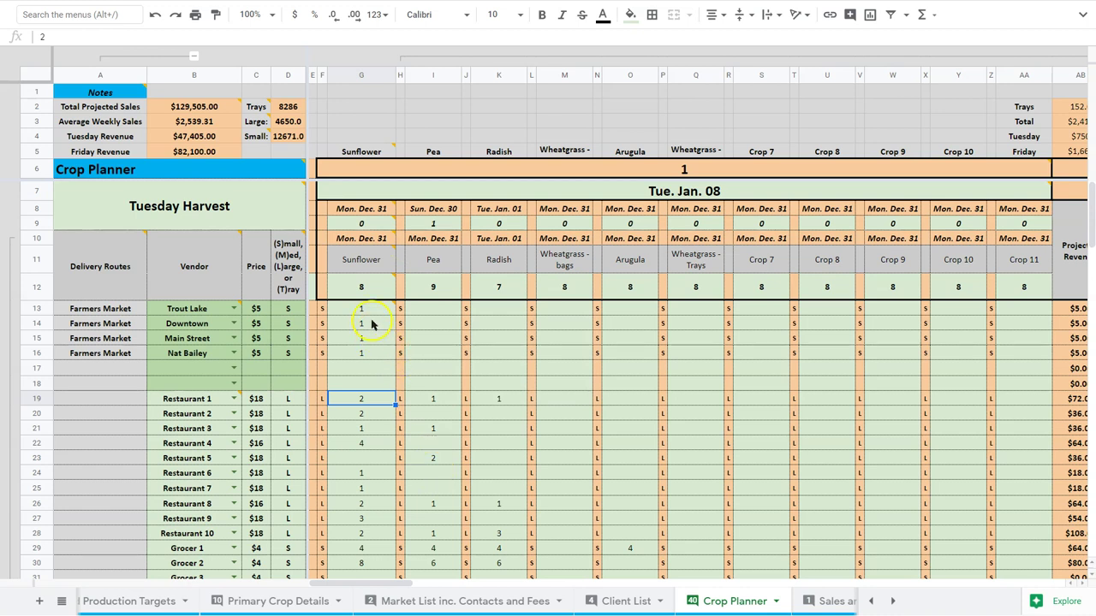
Read the comment on Trout Lake's week 1 Sunflower quantity and set that quantity to 20.
{"action": "left_click", "coordinate": [366, 315]}
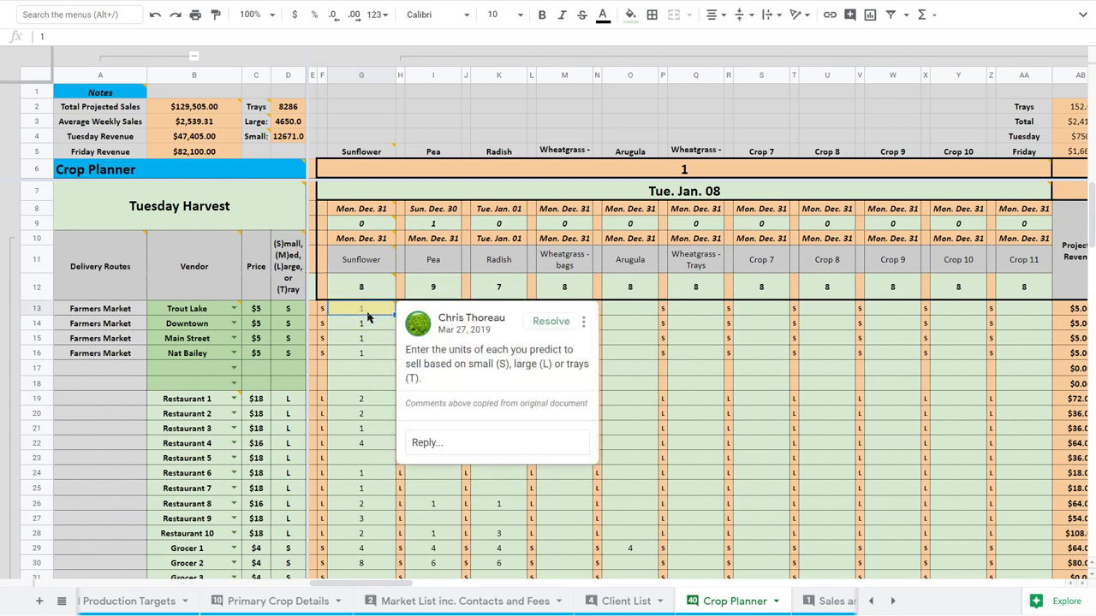
{"action": "left_click", "coordinate": [361, 310]}
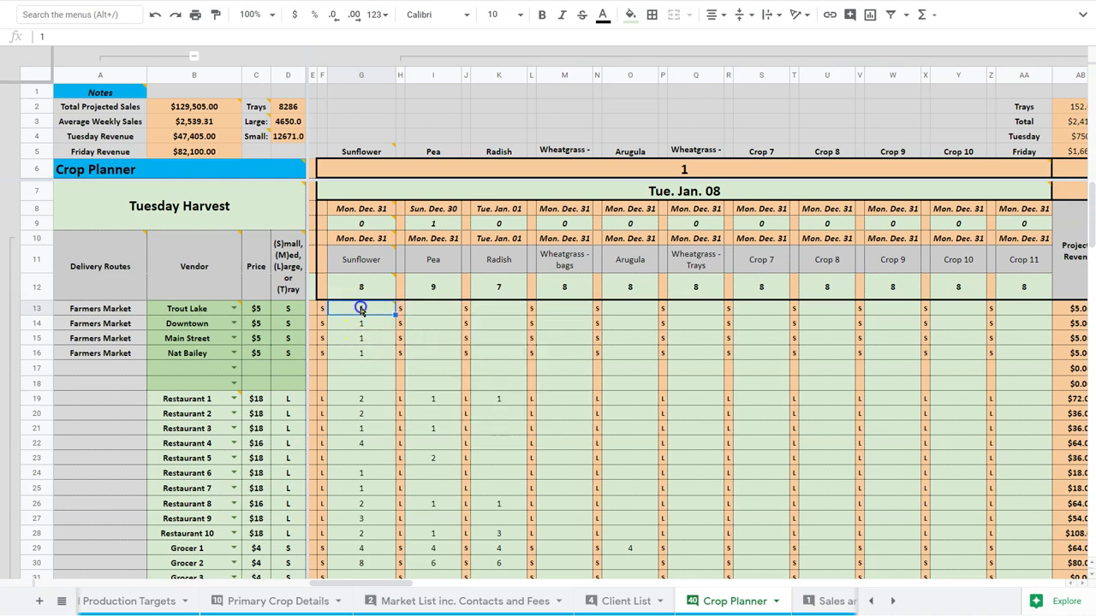
{"action": "type", "text": "20"}
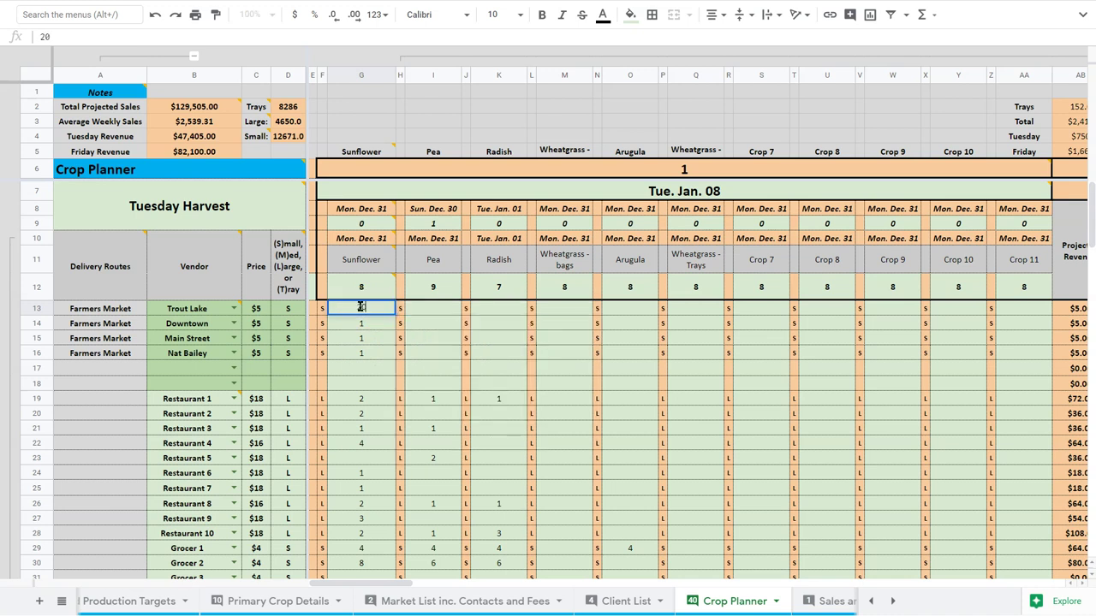
{"action": "key", "text": "Tab"}
{"action": "key", "text": "Tab"}
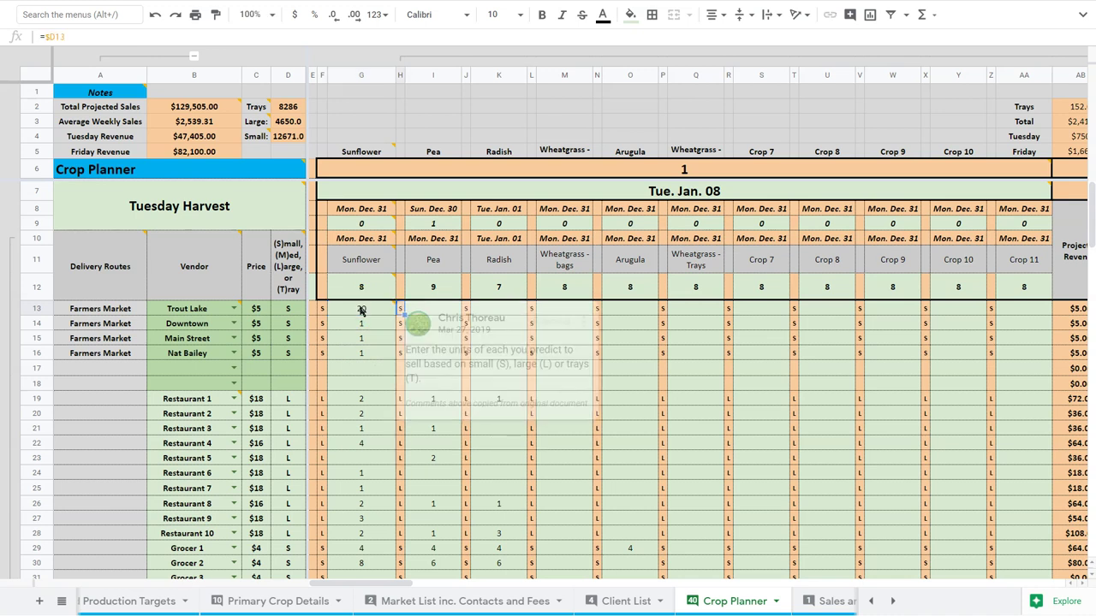
Enter Trout Lake's week 1 quantities as 20 for Pea, 10 for Radish and 10 for Arugula.
{"action": "type", "text": "20"}
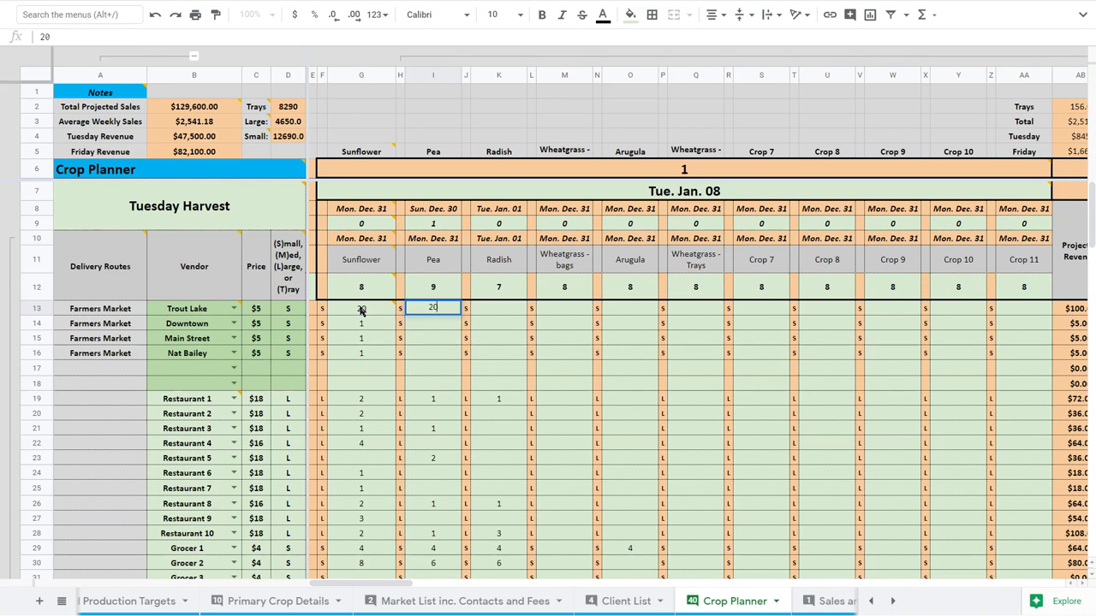
{"action": "key", "text": "Tab"}
{"action": "key", "text": "Tab"}
{"action": "type", "text": "10"}
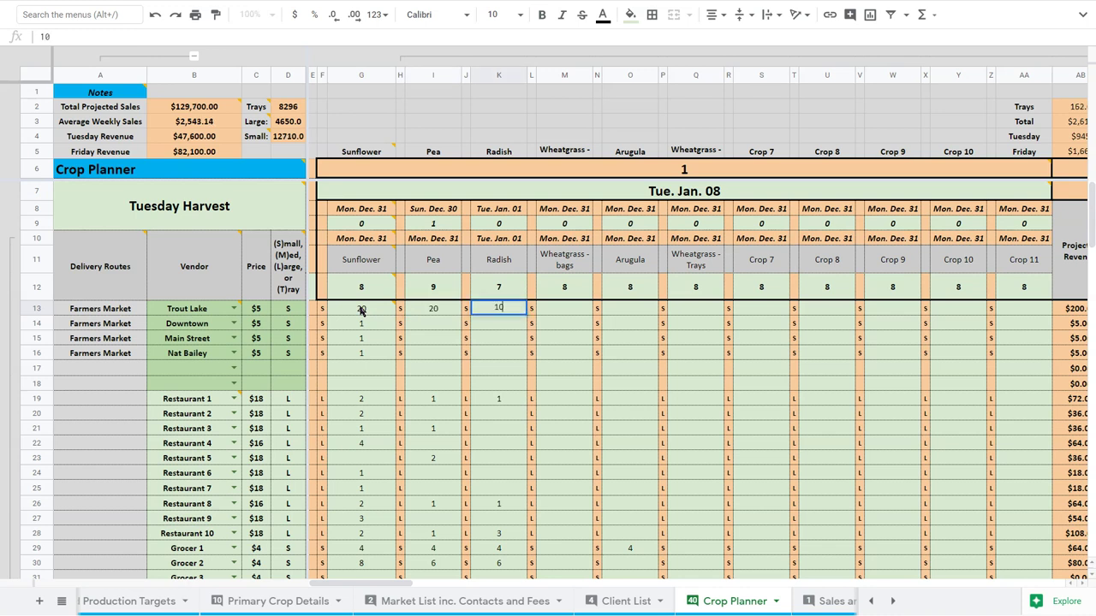
{"action": "key", "text": "Tab"}
{"action": "key", "text": "Tab"}
{"action": "type", "text": "10"}
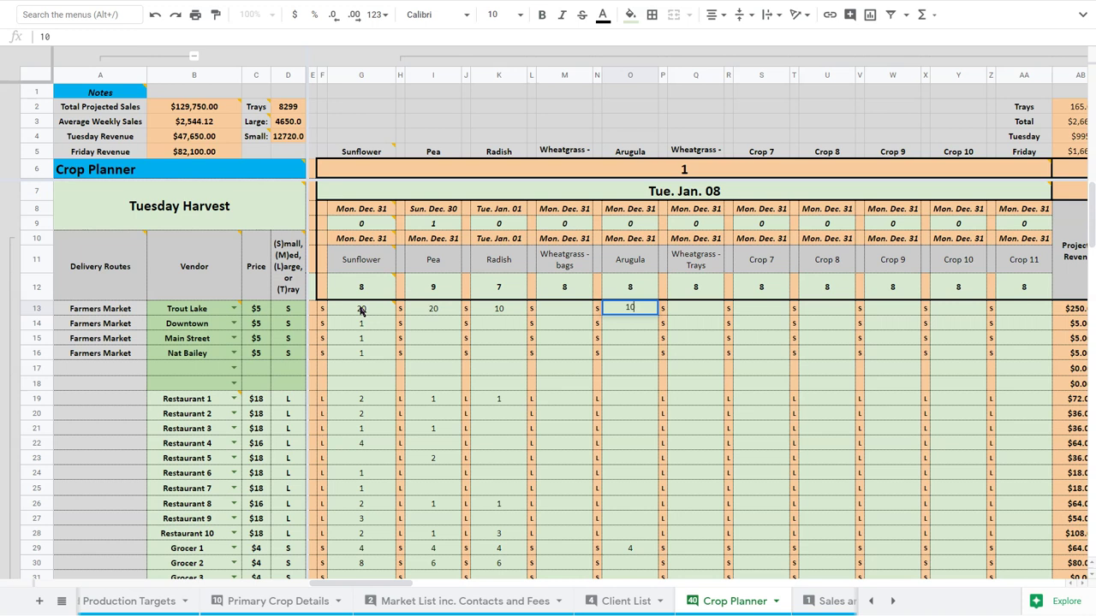
{"action": "key", "text": "Return"}
{"action": "key", "text": "Up"}
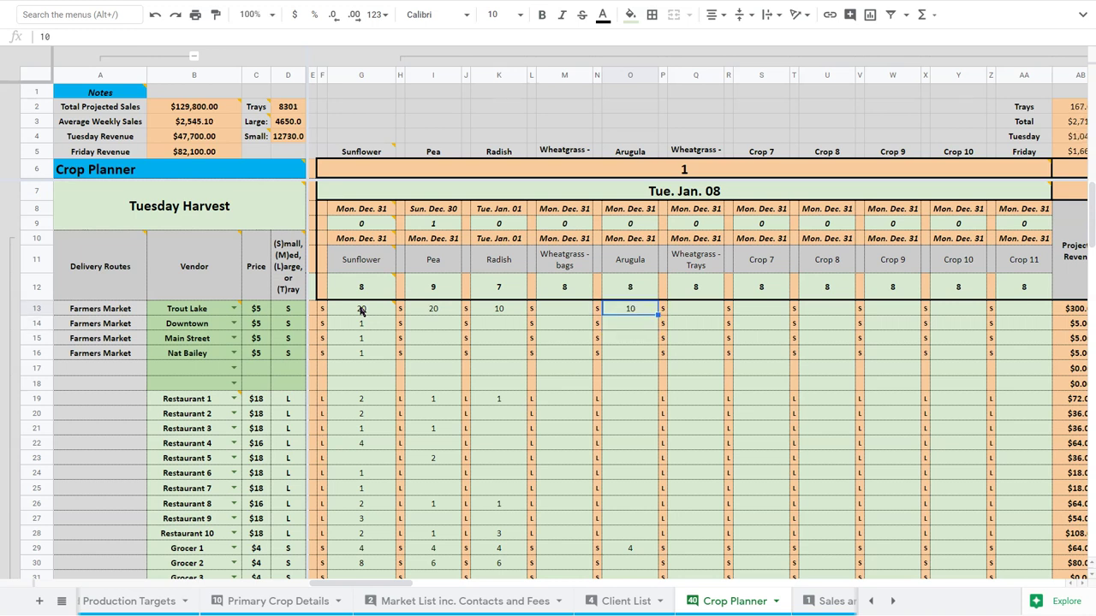
Look across Trout Lake's remaining week 1 crops to its projected revenue.
{"action": "key", "text": "Tab"}
{"action": "key", "text": "Tab"}
{"action": "key", "text": "Tab"}
{"action": "key", "text": "Tab"}
{"action": "key", "text": "Tab"}
{"action": "key", "text": "Tab"}
{"action": "key", "text": "Tab"}
{"action": "key", "text": "Tab"}
{"action": "key", "text": "Tab"}
{"action": "key", "text": "Tab"}
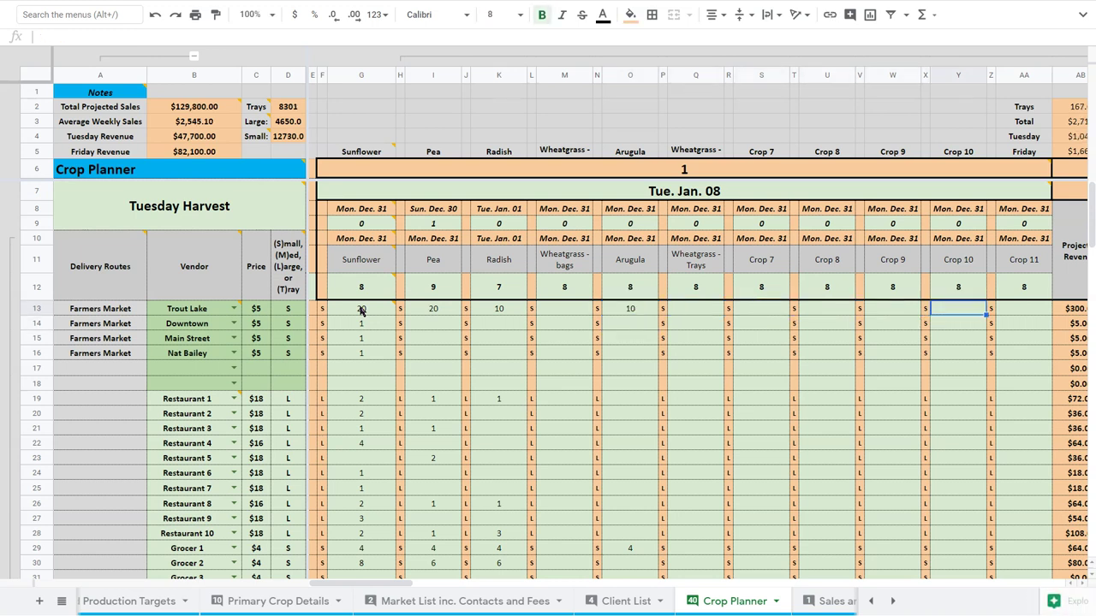
{"action": "key", "text": "Tab"}
{"action": "key", "text": "Tab"}
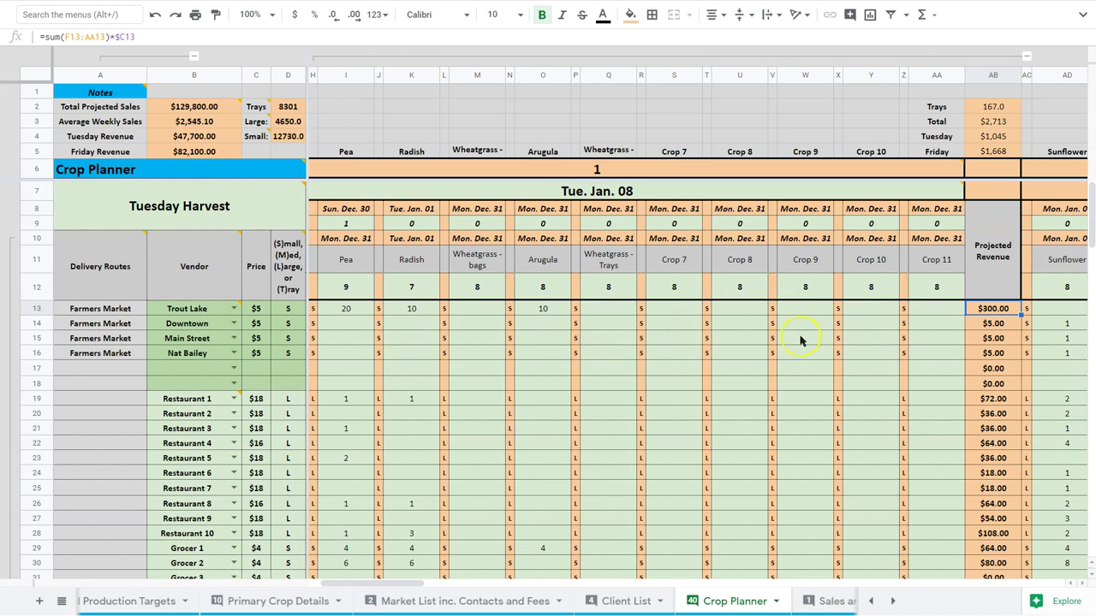
Check the week 1 summary figures for trays, total, Tuesday and Friday.
{"action": "left_click", "coordinate": [993, 121]}
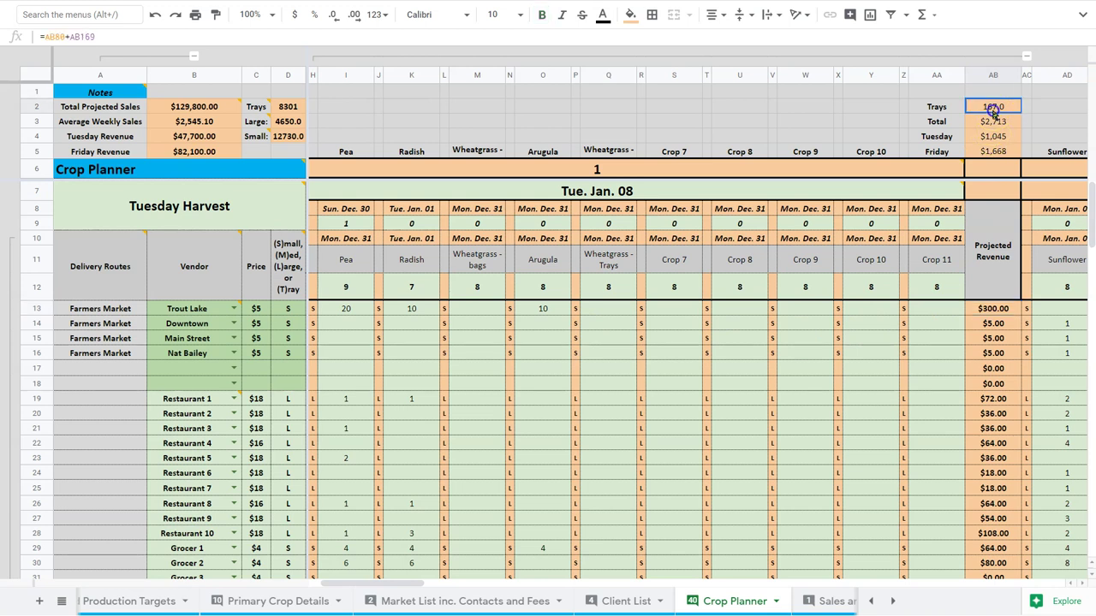
{"action": "left_click", "coordinate": [994, 121]}
{"action": "key", "text": "Down"}
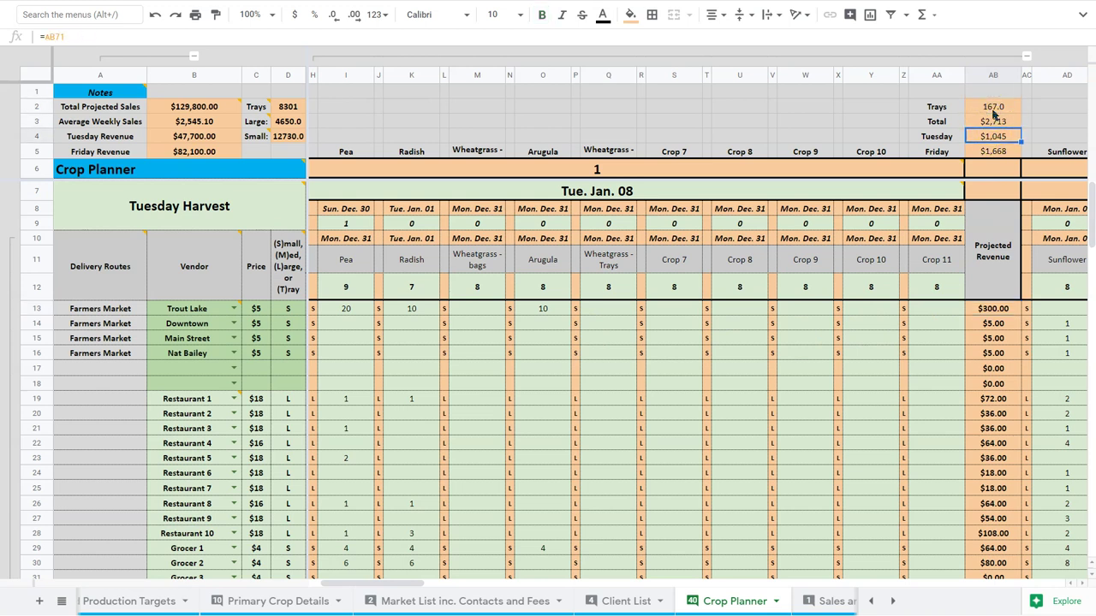
{"action": "key", "text": "Down"}
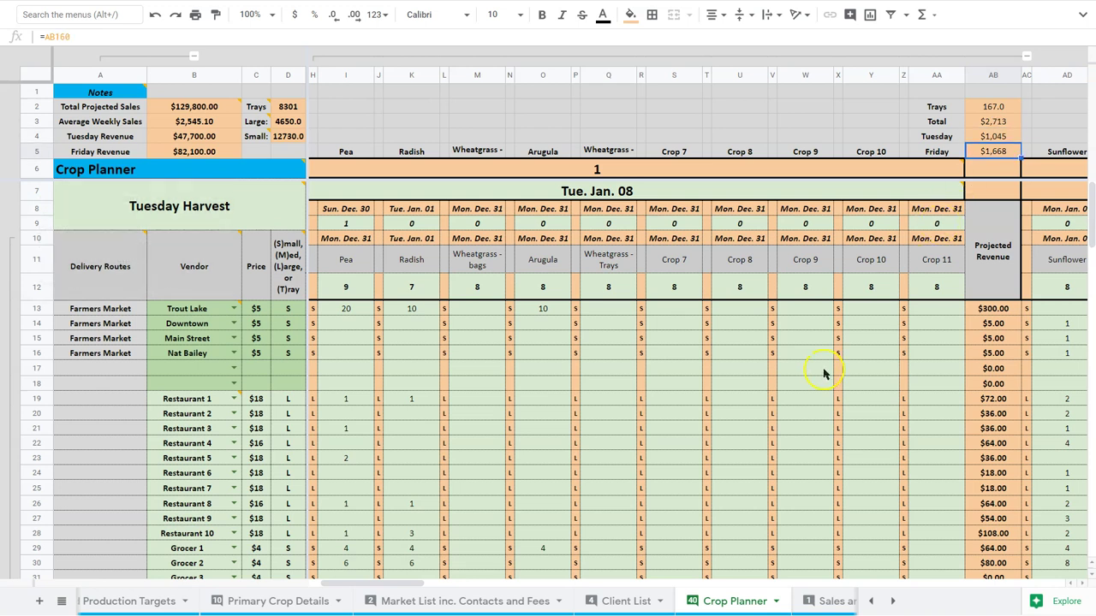
Clear Trout Lake's week 1 Arugula, Radish and Pea quantities and set its Sunflower quantity to 1.
{"action": "scroll", "coordinate": [819, 377], "scroll_direction": "left", "scroll_amount": 3}
{"action": "left_click", "coordinate": [631, 312]}
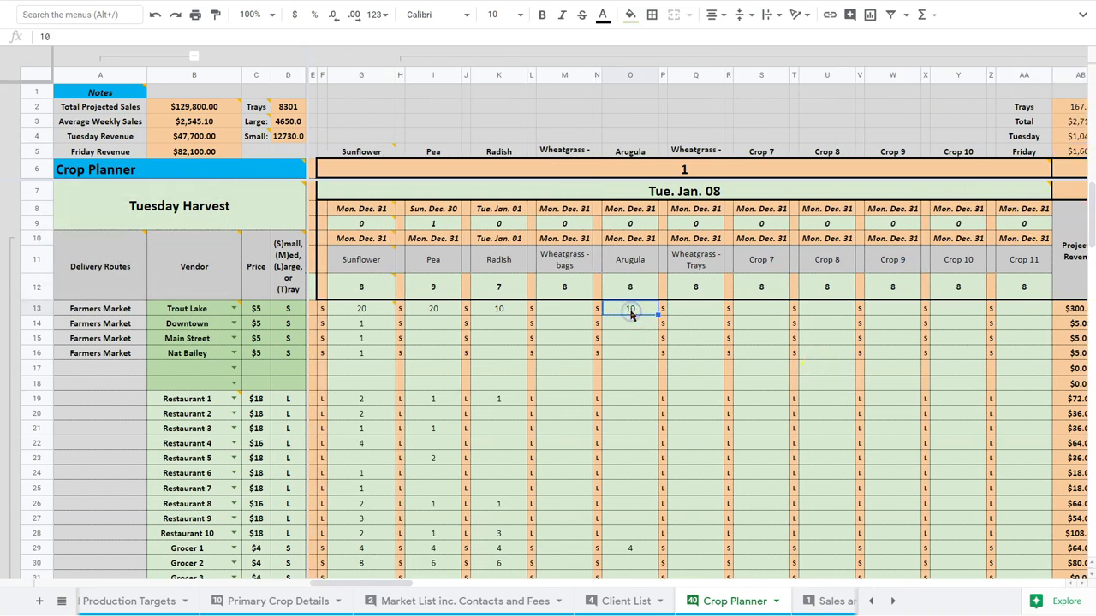
{"action": "key", "text": "Left"}
{"action": "key", "text": "Left"}
{"action": "key", "text": "Left"}
{"action": "key", "text": "Left"}
{"action": "key", "text": "Delete"}
{"action": "key", "text": "Left"}
{"action": "key", "text": "Left"}
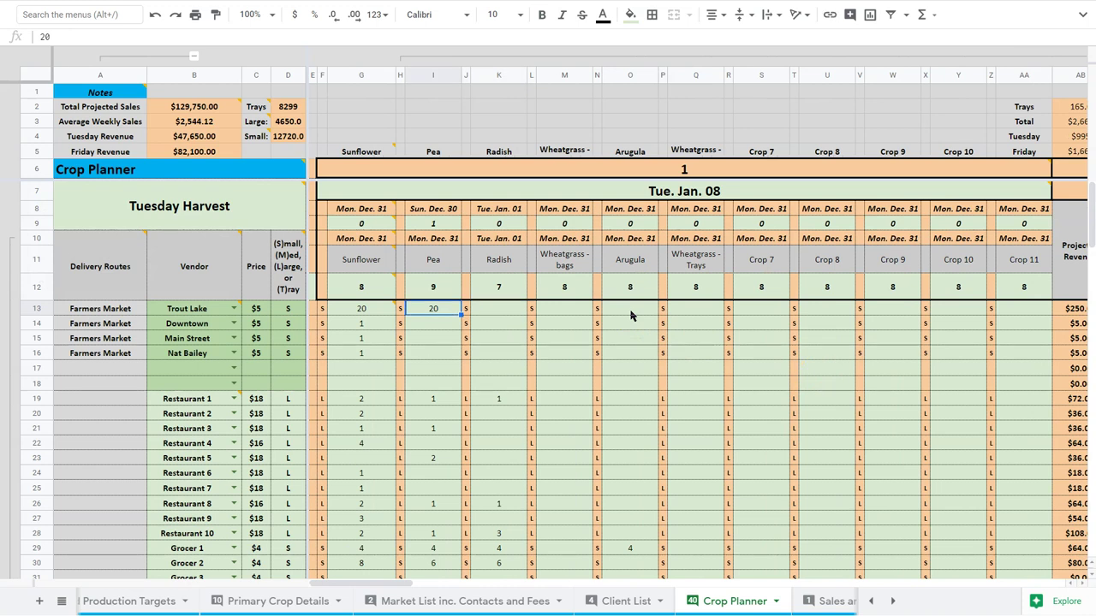
{"action": "key", "text": "Delete"}
{"action": "key", "text": "Left"}
{"action": "key", "text": "Left"}
{"action": "type", "text": "1"}
{"action": "key", "text": "Return"}
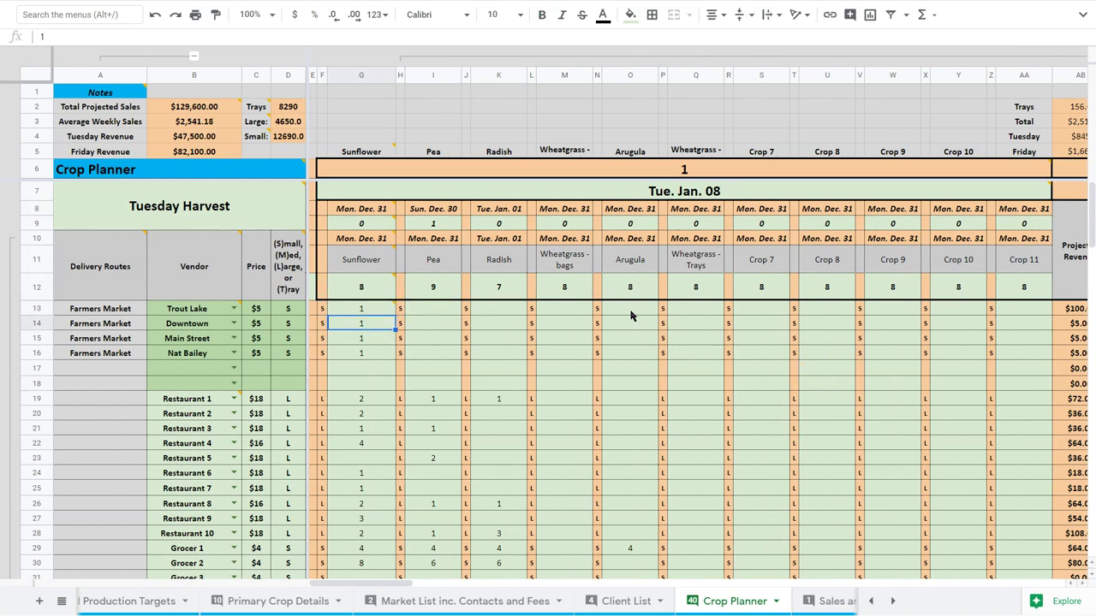
Read the comment on the Vendor heading and compare the vendors' predicted orders for weeks 1 and 2.
{"action": "mouse_move", "coordinate": [366, 308]}
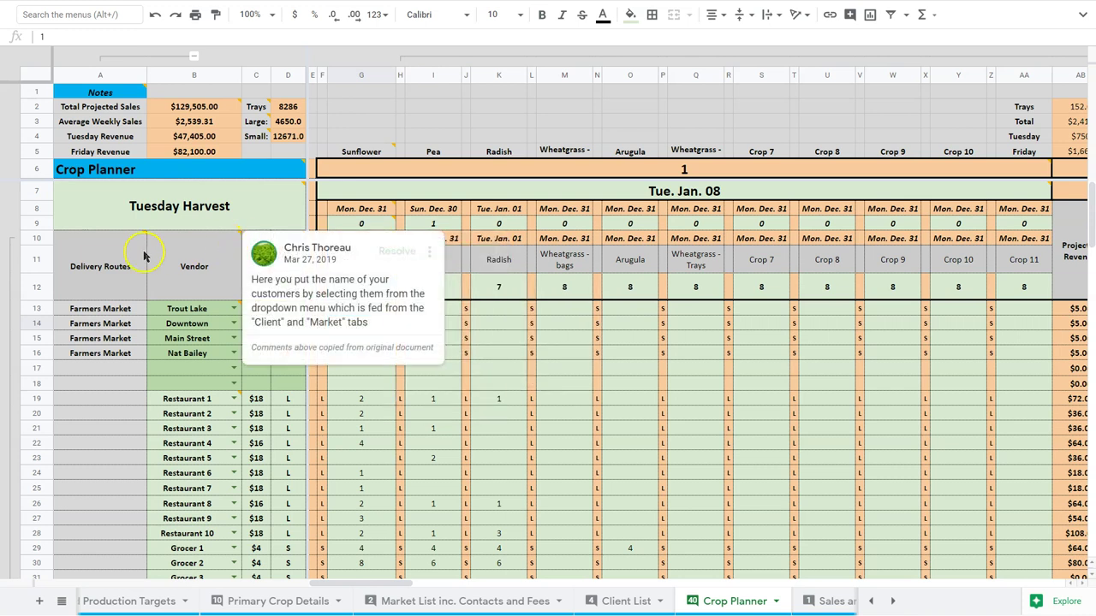
{"action": "mouse_move", "coordinate": [140, 255]}
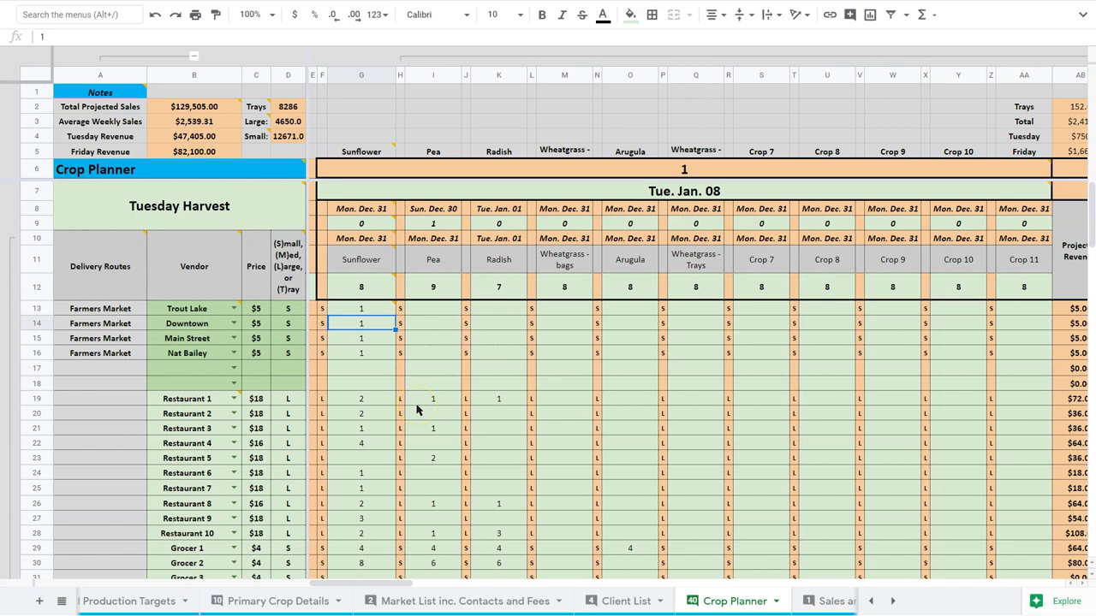
{"action": "scroll", "coordinate": [417, 410], "scroll_direction": "down", "scroll_amount": 4}
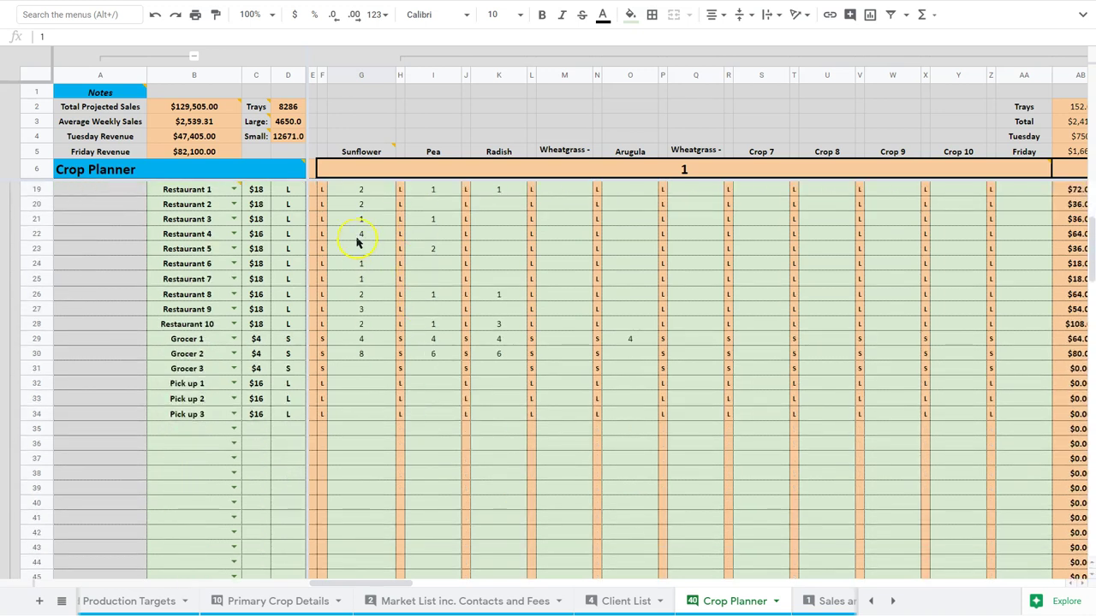
{"action": "scroll", "coordinate": [357, 242], "scroll_direction": "up", "scroll_amount": 1}
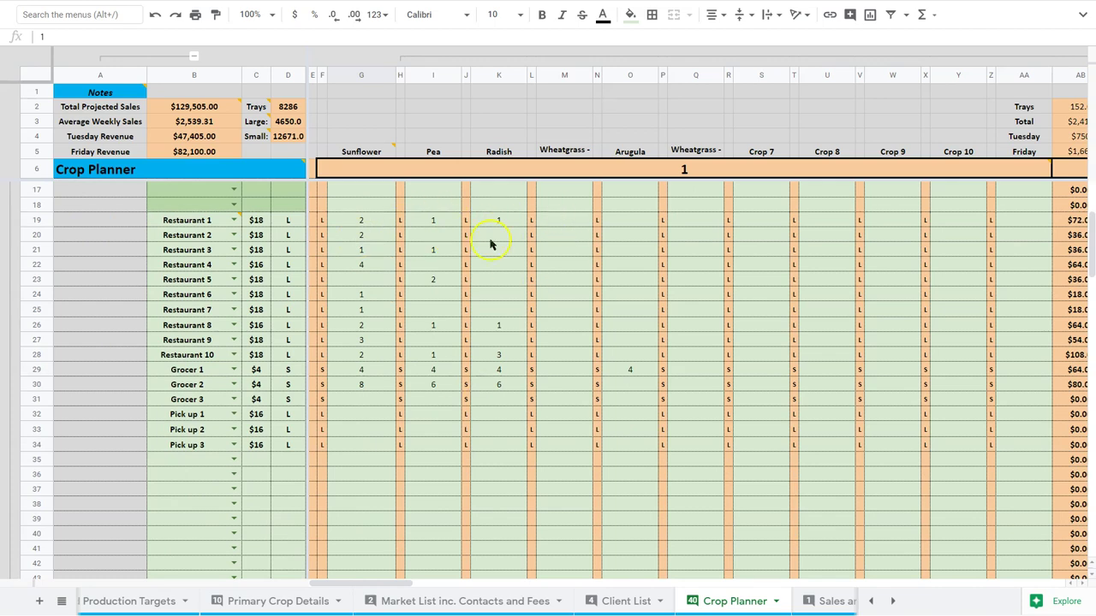
{"action": "scroll", "coordinate": [409, 347], "scroll_direction": "right", "scroll_amount": 6}
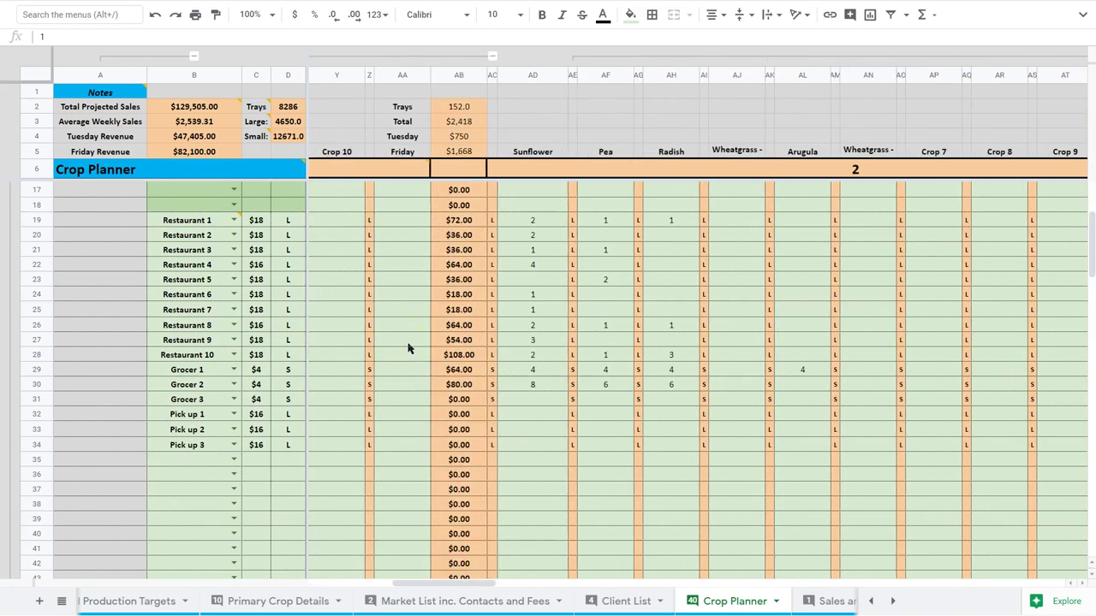
{"action": "scroll", "coordinate": [408, 347], "scroll_direction": "left", "scroll_amount": 6}
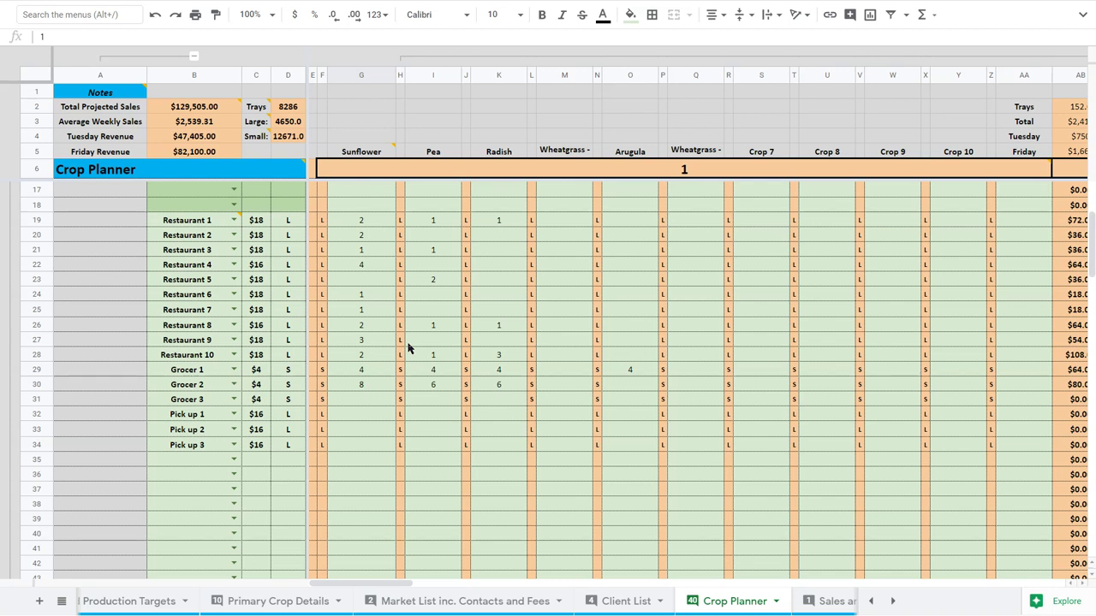
{"action": "scroll", "coordinate": [408, 348], "scroll_direction": "up", "scroll_amount": 1}
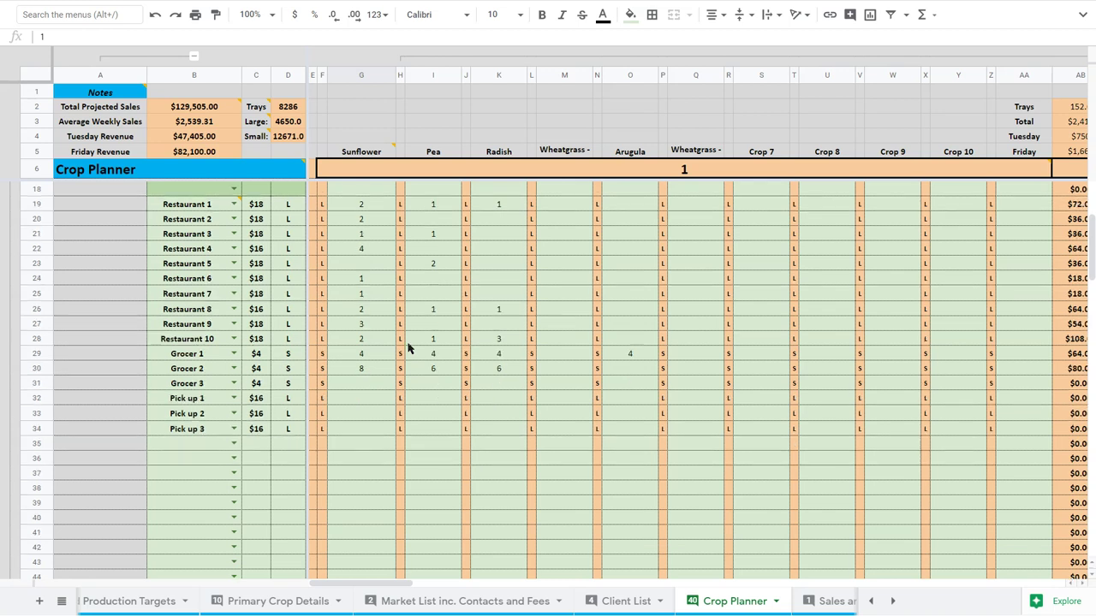
{"action": "scroll", "coordinate": [409, 348], "scroll_direction": "up", "scroll_amount": 2}
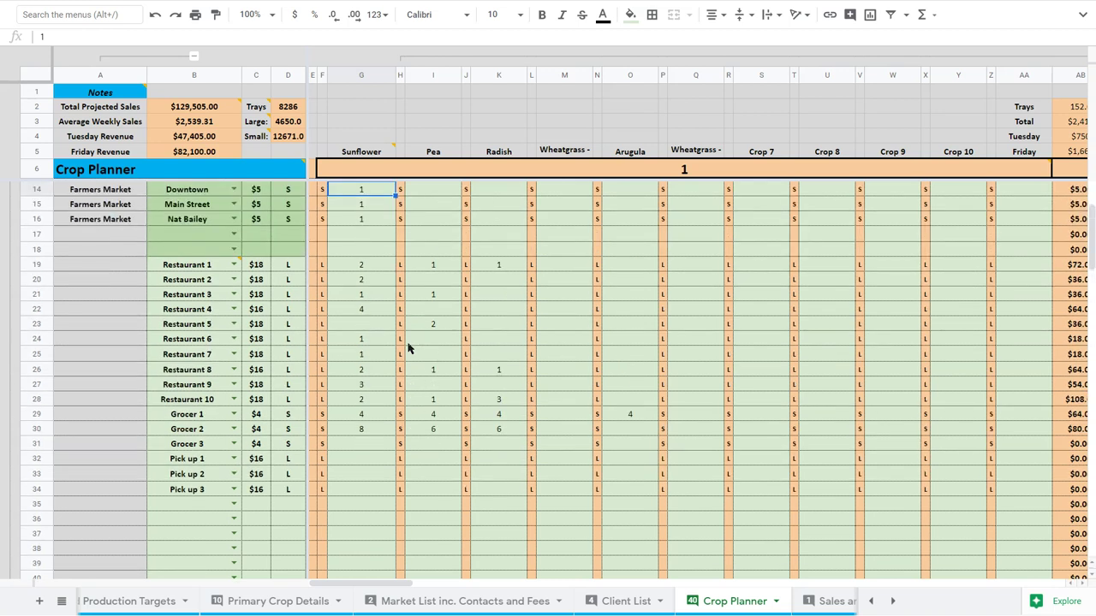
{"action": "left_click", "coordinate": [357, 363]}
{"action": "scroll", "coordinate": [447, 413], "scroll_direction": "down", "scroll_amount": 2}
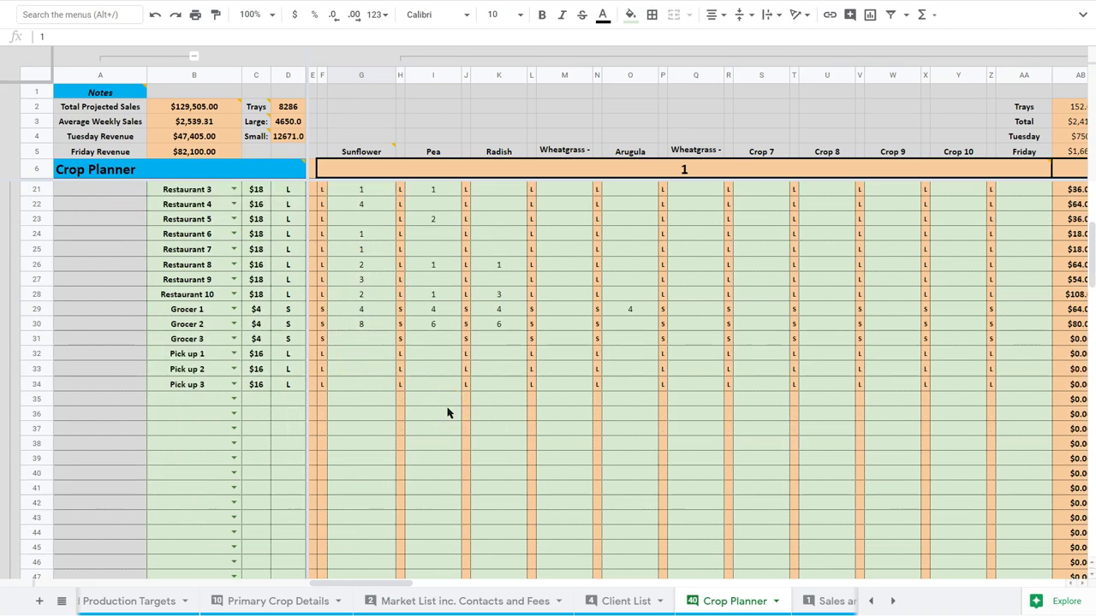
Check Grocer 2's week 1 quantities for Sunflower, Pea and Radish.
{"action": "left_click", "coordinate": [362, 330]}
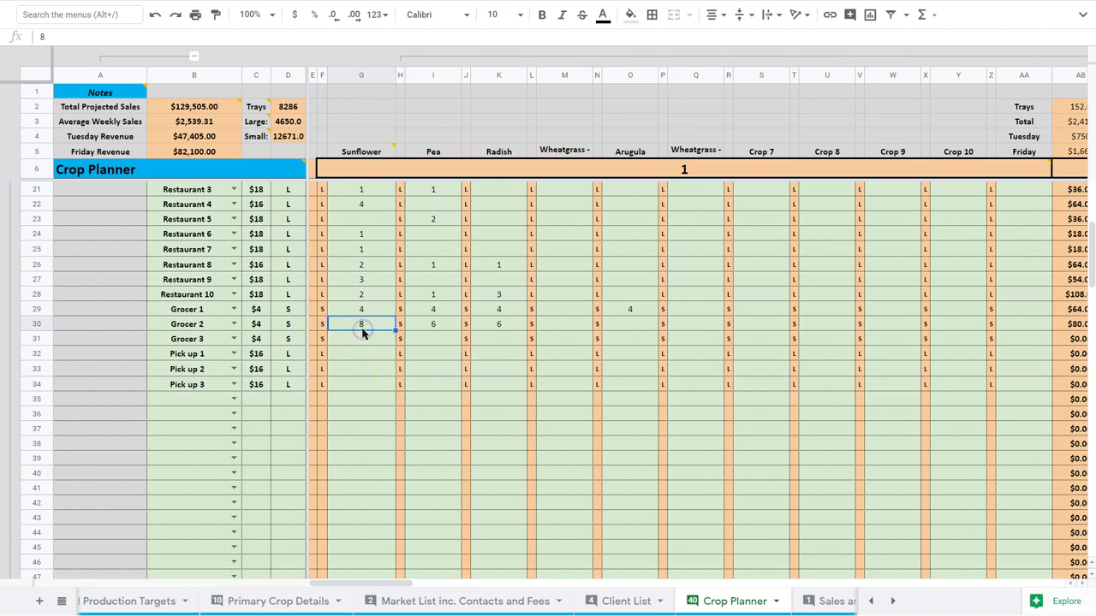
{"action": "type", "text": "00"}
{"action": "key", "text": "Escape"}
{"action": "key", "text": "Right"}
{"action": "key", "text": "Right"}
{"action": "key", "text": "Right"}
{"action": "key", "text": "Right"}
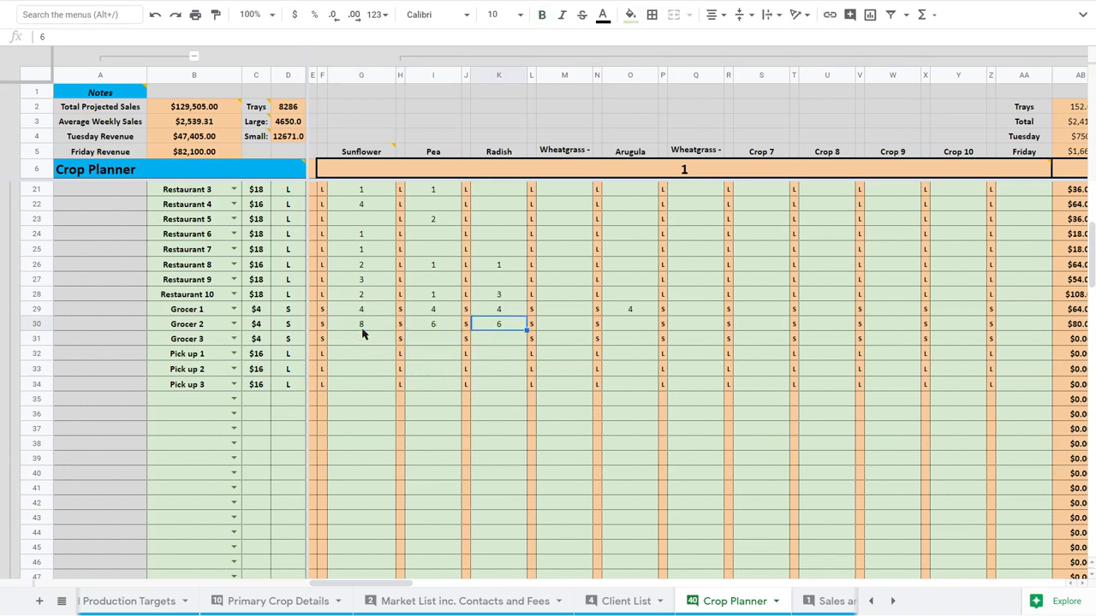
Remove the vendors Grocer 3, Pick up 1, Pick up 2 and Pick up 3 from the Tuesday harvest list.
{"action": "left_click", "coordinate": [210, 342]}
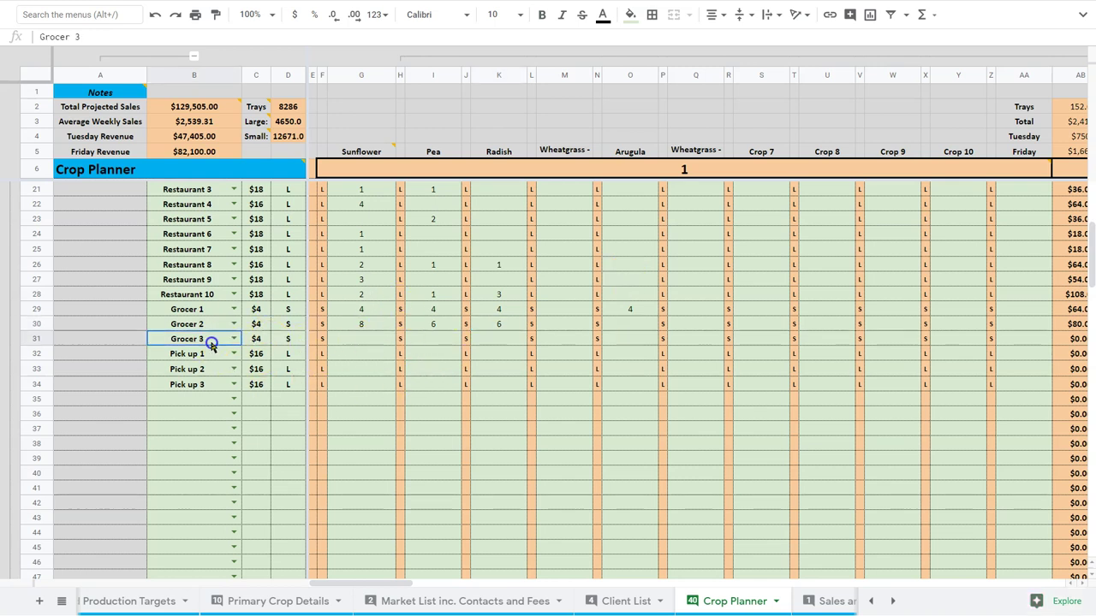
{"action": "key", "text": "Delete"}
{"action": "key", "text": "Down"}
{"action": "key", "text": "Delete"}
{"action": "key", "text": "Down"}
{"action": "key", "text": "Delete"}
{"action": "key", "text": "Down"}
{"action": "key", "text": "Delete"}
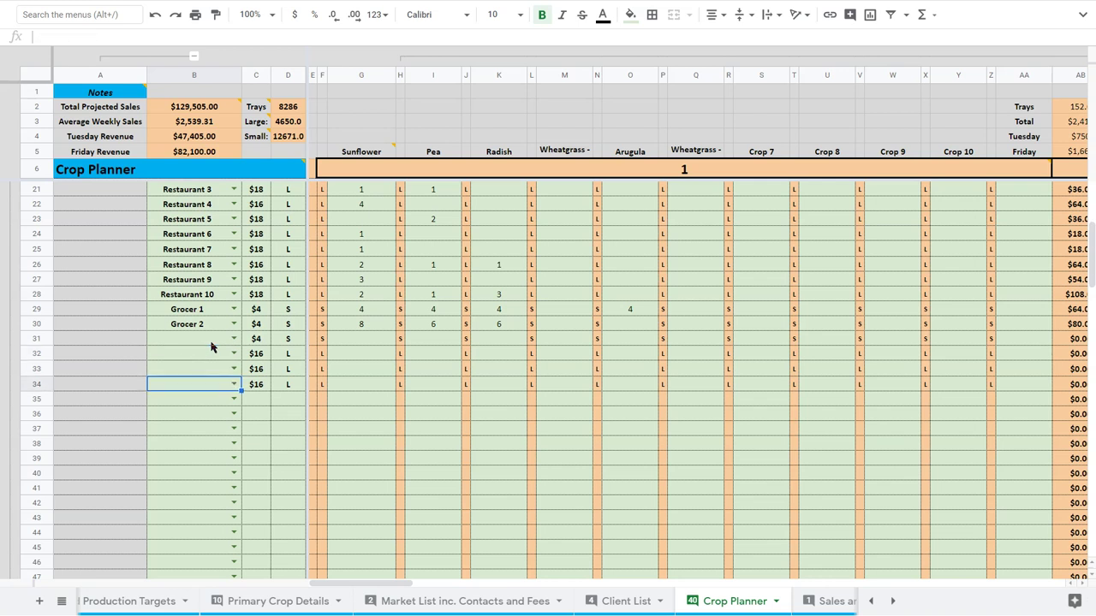
Clear the prices and package sizes in rows 31 to 34, below Grocer 2.
{"action": "key", "text": "Down"}
{"action": "key", "text": "Up"}
{"action": "key", "text": "Up"}
{"action": "key", "text": "Up"}
{"action": "key", "text": "Up"}
{"action": "key", "text": "Right"}
{"action": "key", "text": "shift+Right"}
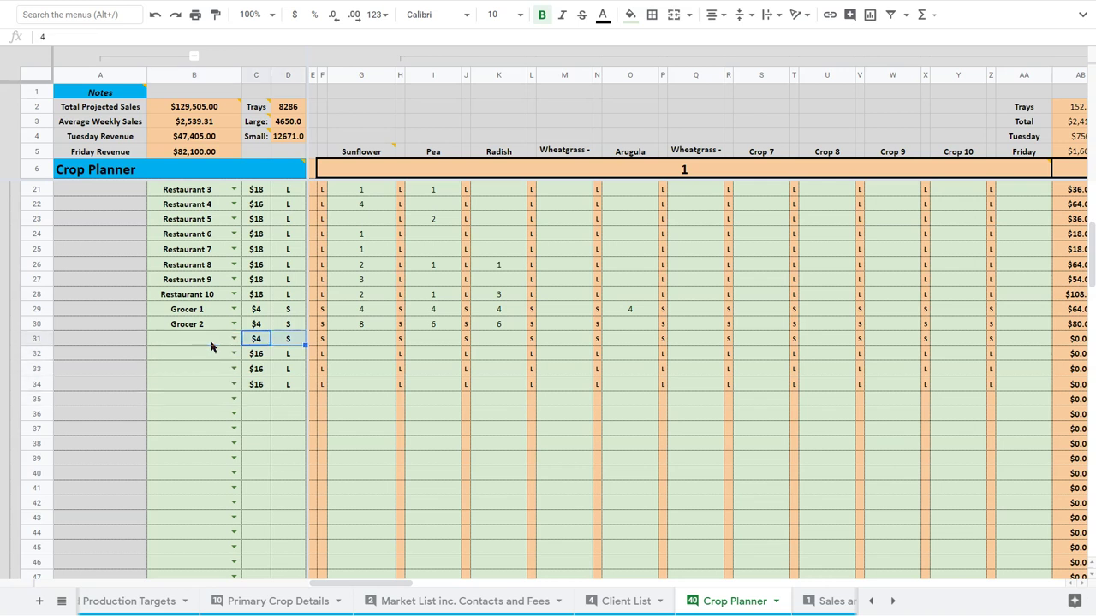
{"action": "key", "text": "shift+Down"}
{"action": "key", "text": "shift+Down"}
{"action": "key", "text": "shift+Down"}
{"action": "key", "text": "Delete"}
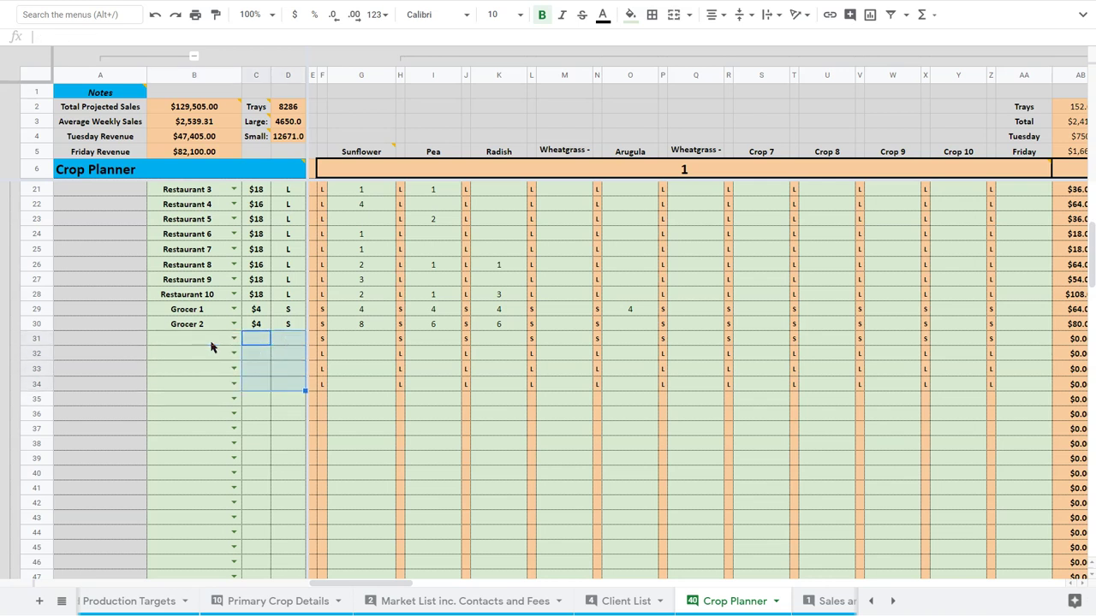
{"action": "scroll", "coordinate": [212, 346], "scroll_direction": "up", "scroll_amount": 3}
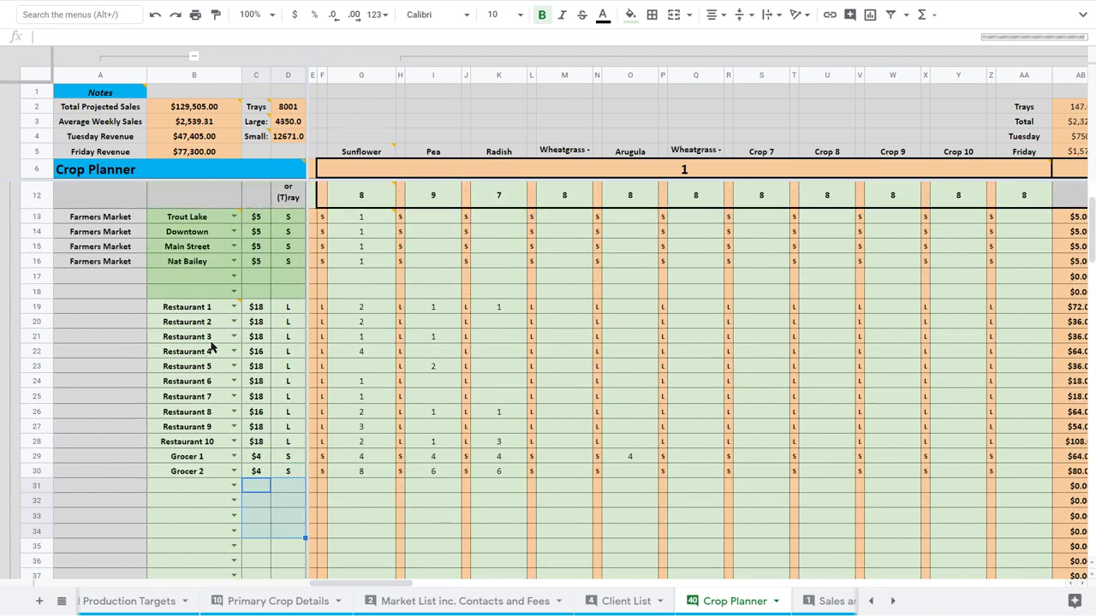
{"action": "scroll", "coordinate": [264, 415], "scroll_direction": "down", "scroll_amount": 3}
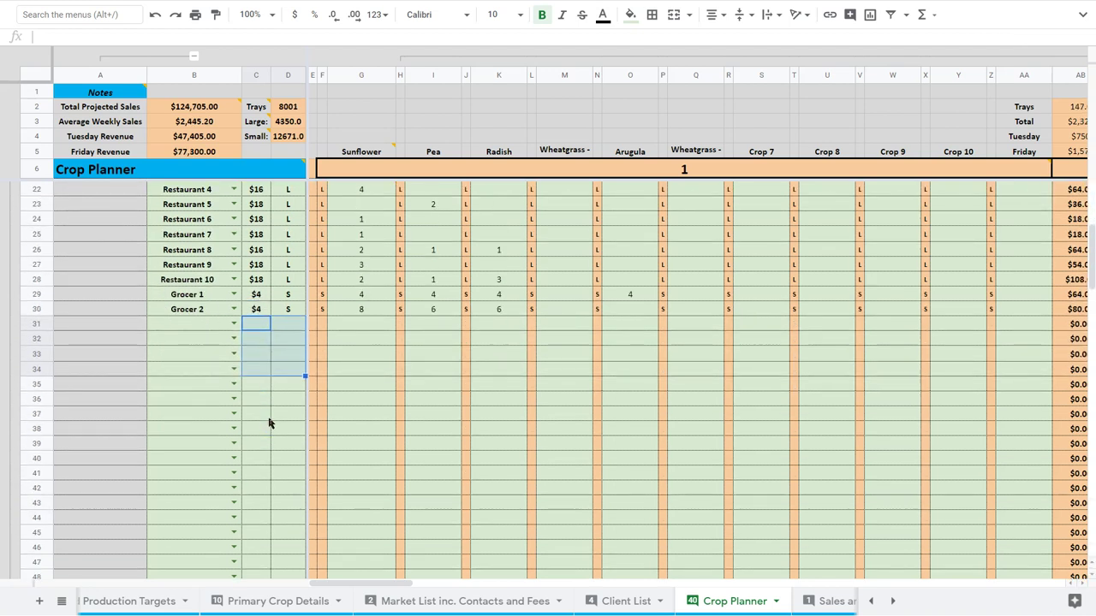
{"action": "left_click", "coordinate": [268, 418]}
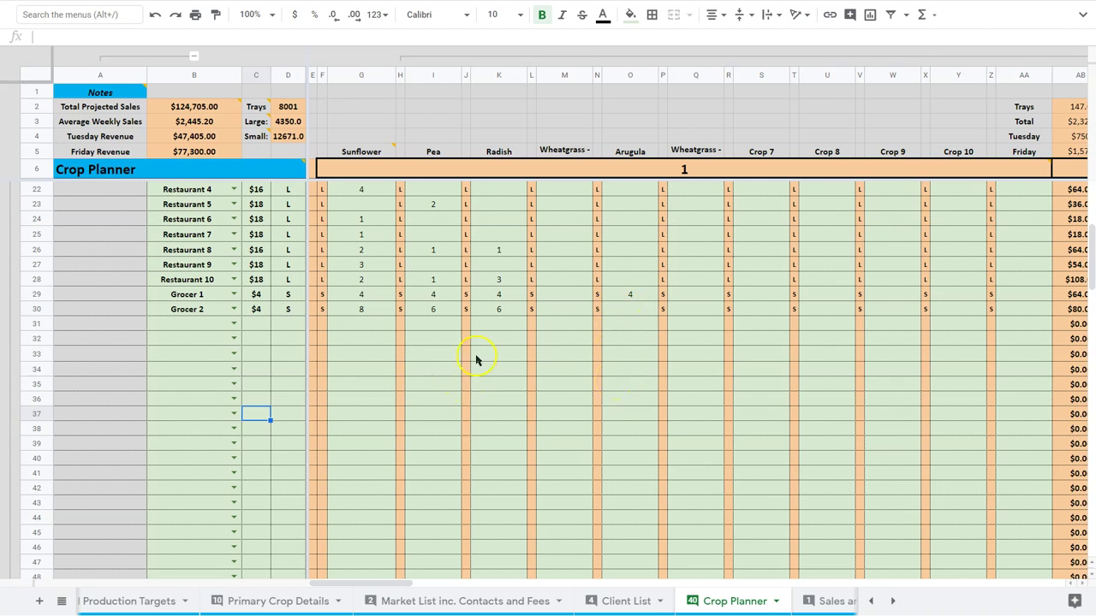
Examine the sowing buffer's price and week 1 Sunflower quantity, along with the unit and tray totals below it.
{"action": "scroll", "coordinate": [472, 364], "scroll_direction": "down", "scroll_amount": 12}
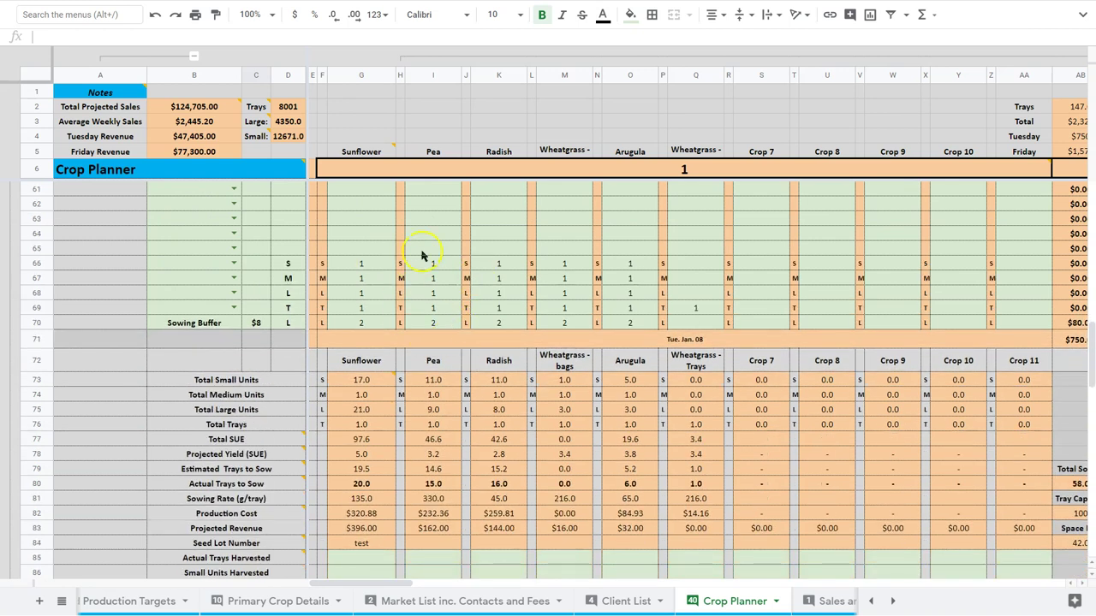
{"action": "left_click", "coordinate": [294, 293]}
{"action": "left_click", "coordinate": [256, 326]}
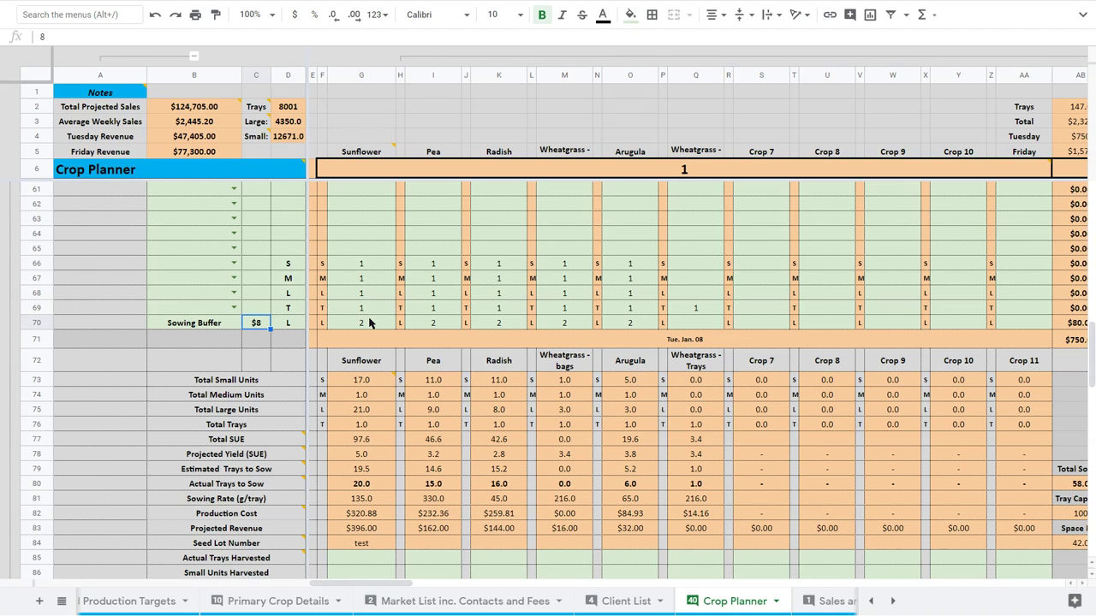
{"action": "scroll", "coordinate": [370, 321], "scroll_direction": "down", "scroll_amount": 1}
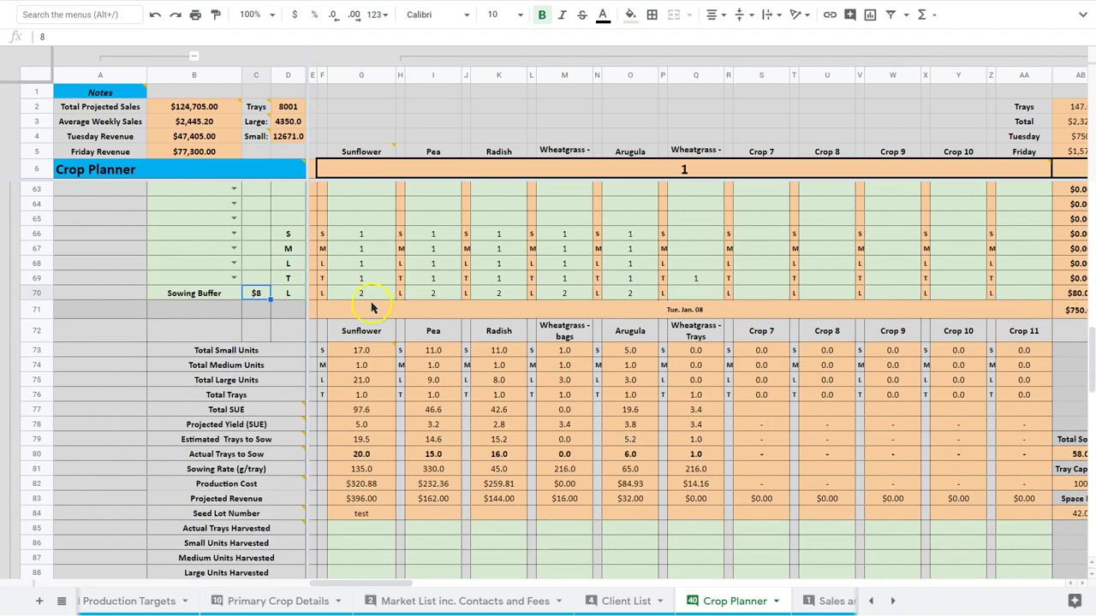
{"action": "left_click", "coordinate": [365, 287]}
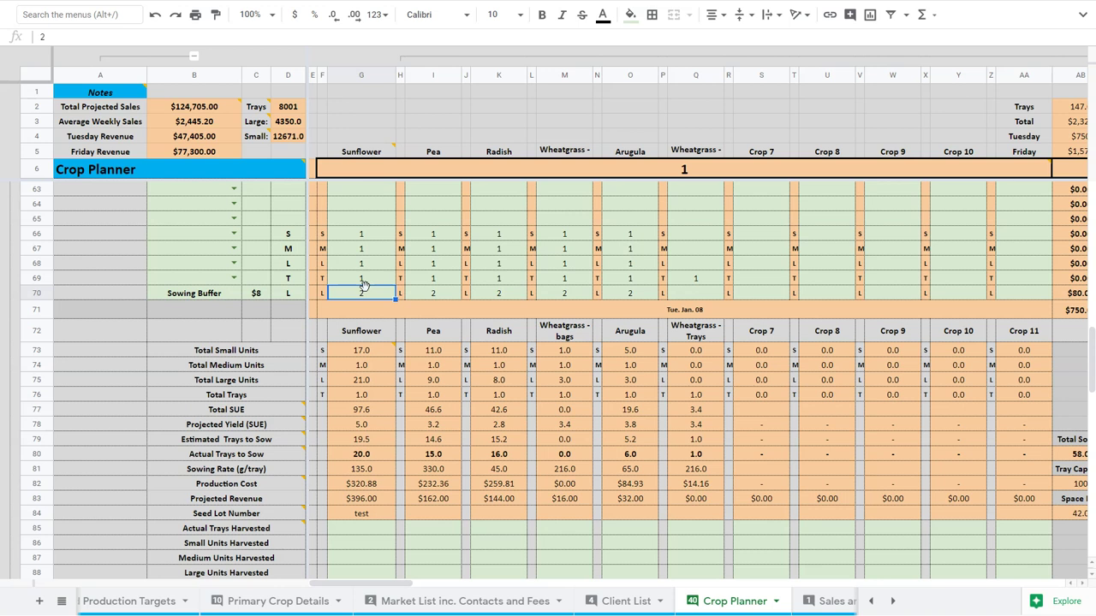
{"action": "scroll", "coordinate": [364, 285], "scroll_direction": "down", "scroll_amount": 2}
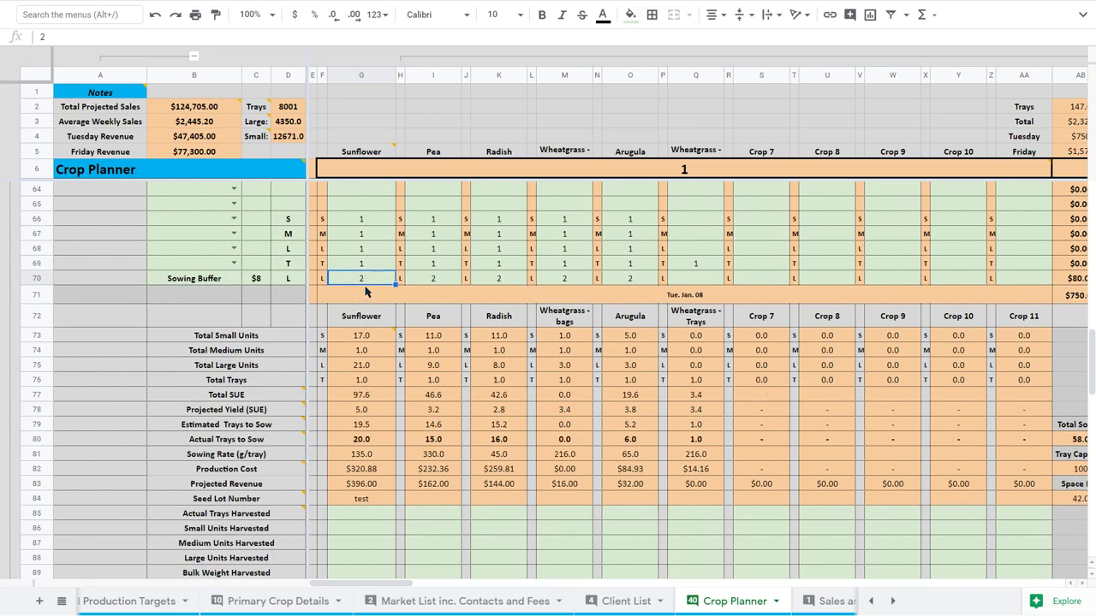
Examine the Sunflower totals for small, medium and large units and for trays in the Tuesday harvest summary.
{"action": "left_click", "coordinate": [363, 294]}
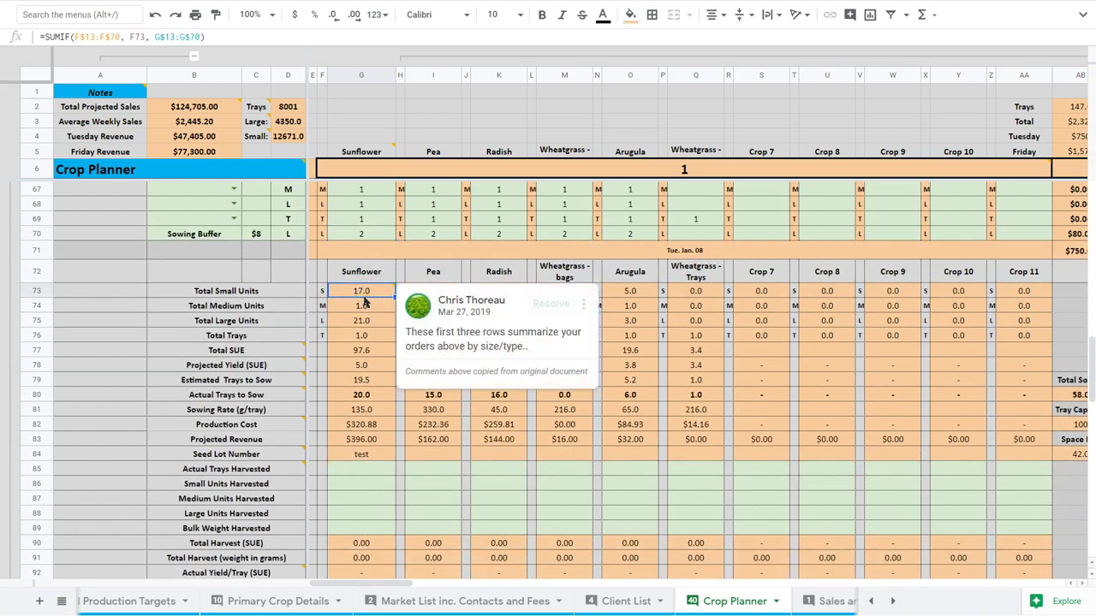
{"action": "left_click", "coordinate": [359, 291]}
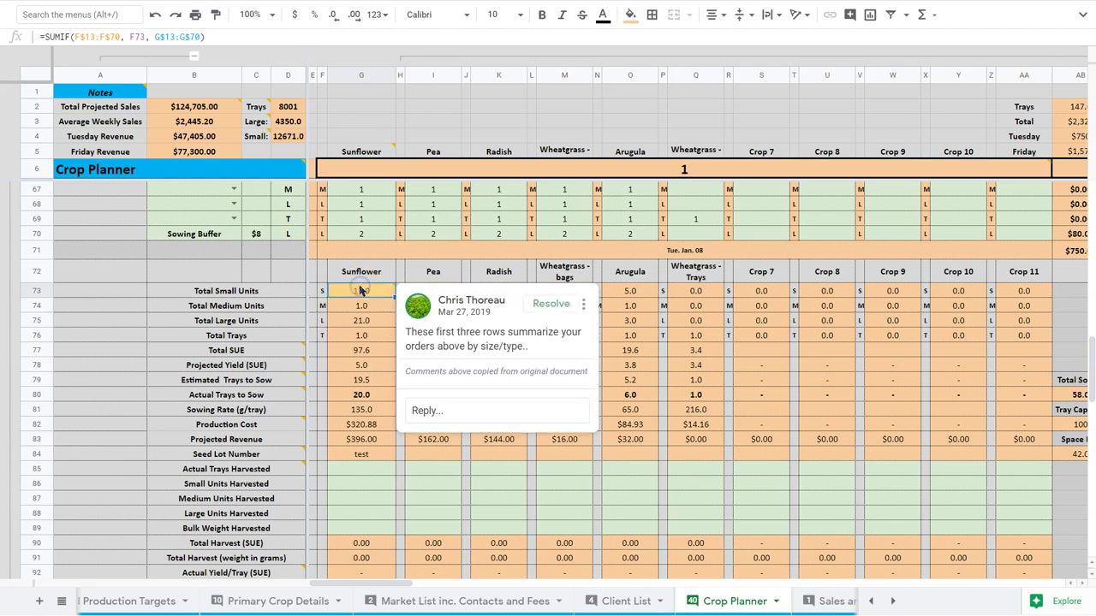
{"action": "key", "text": "Down"}
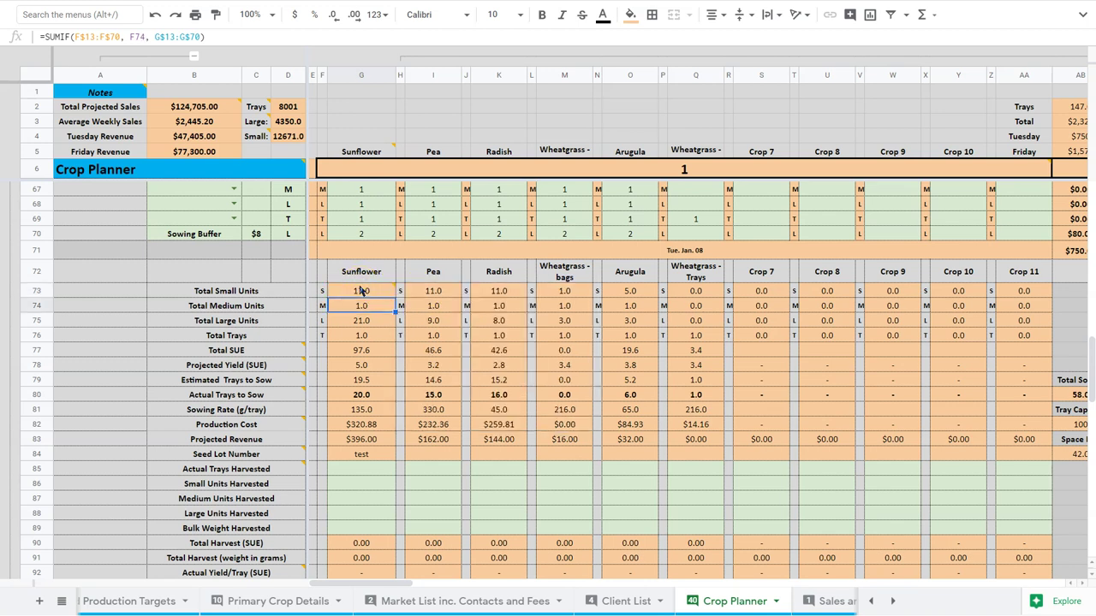
{"action": "key", "text": "Down"}
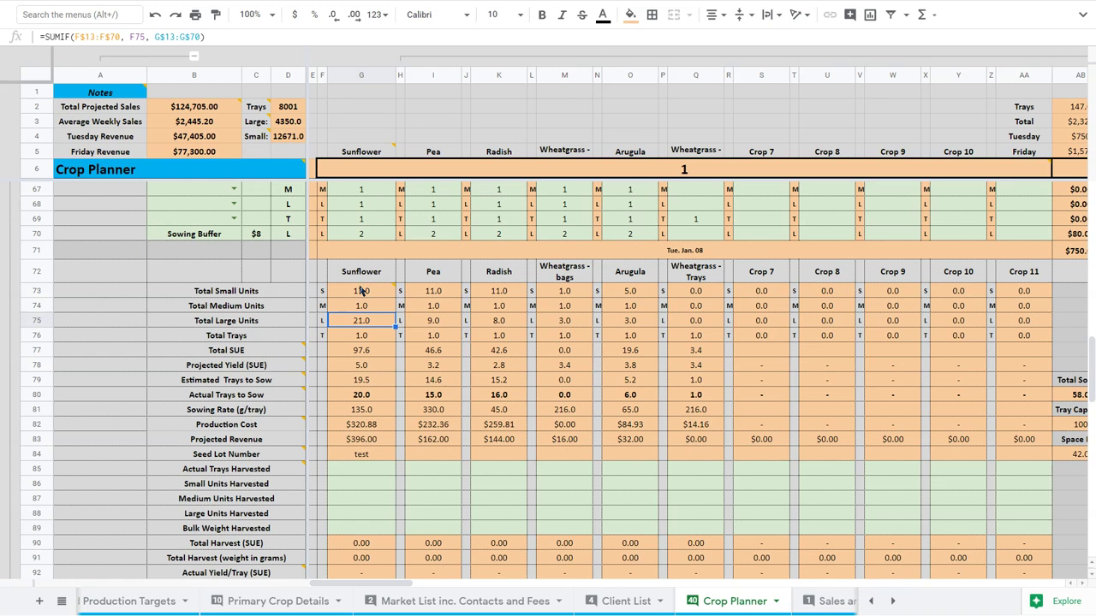
{"action": "key", "text": "Down"}
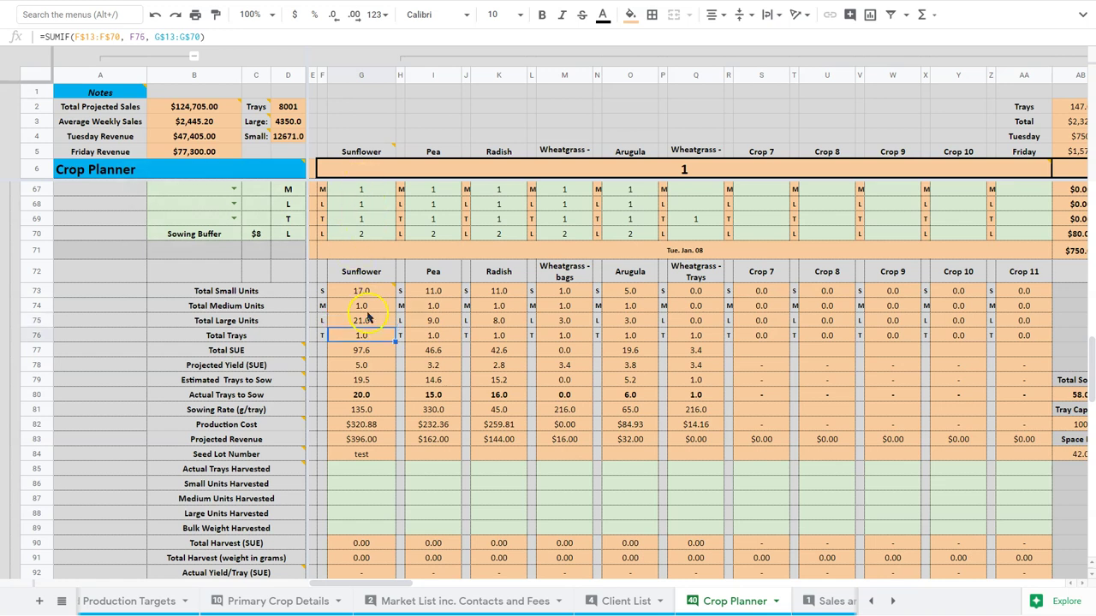
Review the Total SUE row from Sunflower across the other week 1 crops.
{"action": "left_click", "coordinate": [367, 350]}
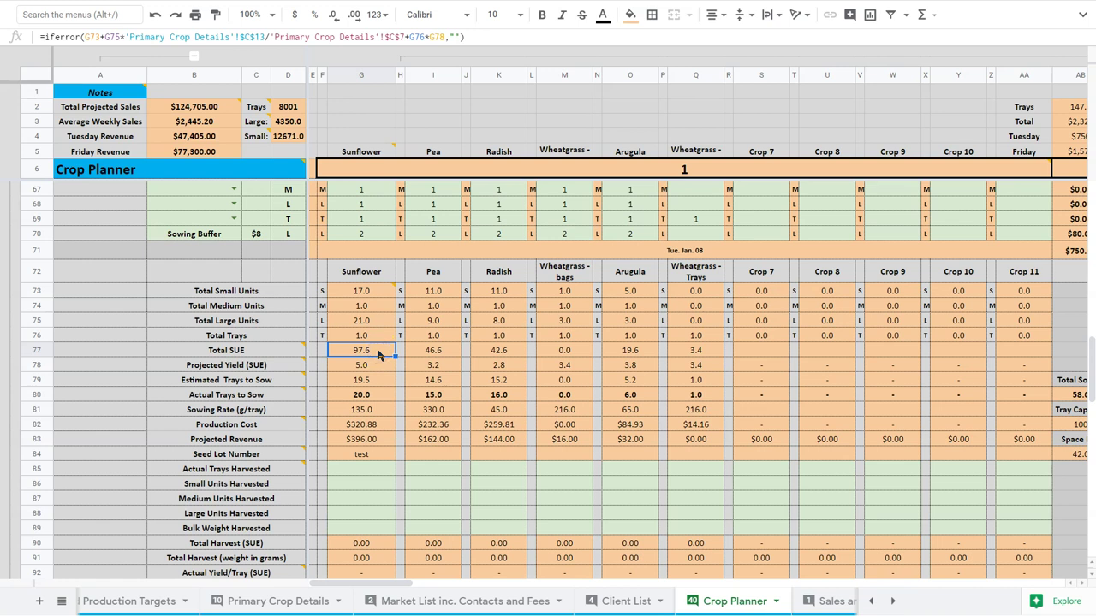
{"action": "key", "text": "Right"}
{"action": "key", "text": "Right"}
{"action": "key", "text": "Right"}
{"action": "key", "text": "Right"}
{"action": "key", "text": "Right"}
{"action": "key", "text": "Right"}
{"action": "key", "text": "Right"}
{"action": "key", "text": "Right"}
{"action": "key", "text": "Right"}
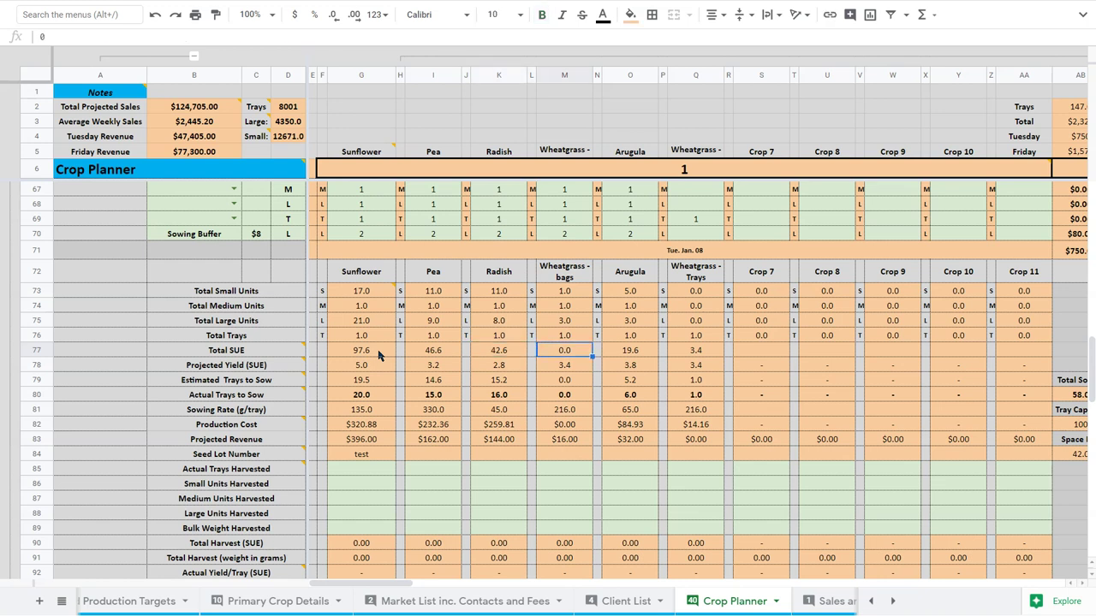
{"action": "key", "text": "Left"}
{"action": "key", "text": "Left"}
{"action": "key", "text": "Left"}
{"action": "key", "text": "Left"}
{"action": "key", "text": "Left"}
{"action": "key", "text": "Left"}
{"action": "key", "text": "Left"}
{"action": "key", "text": "Left"}
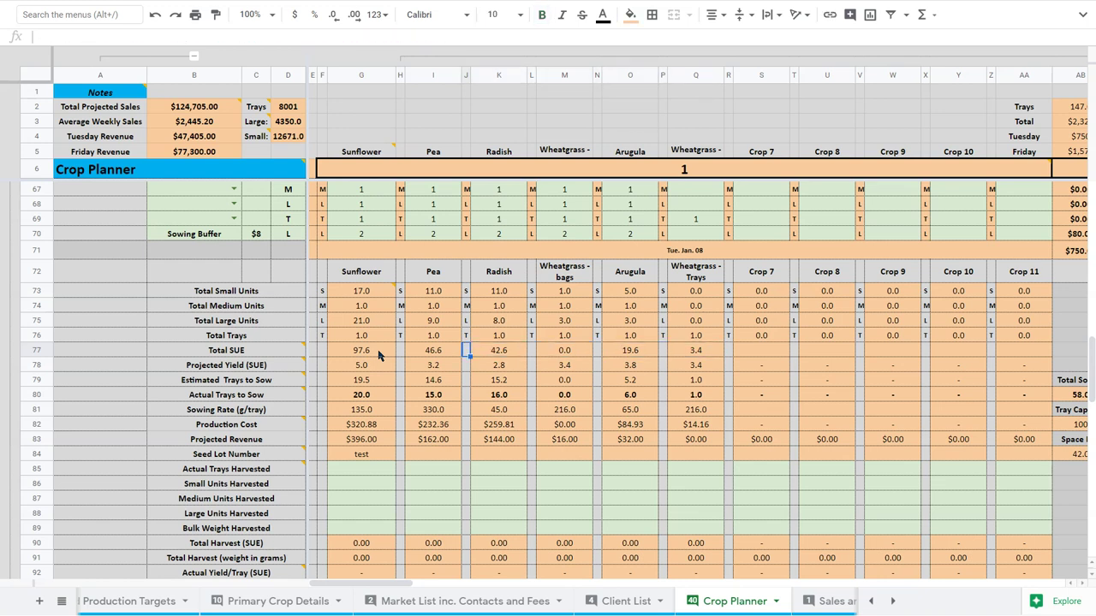
{"action": "key", "text": "Left"}
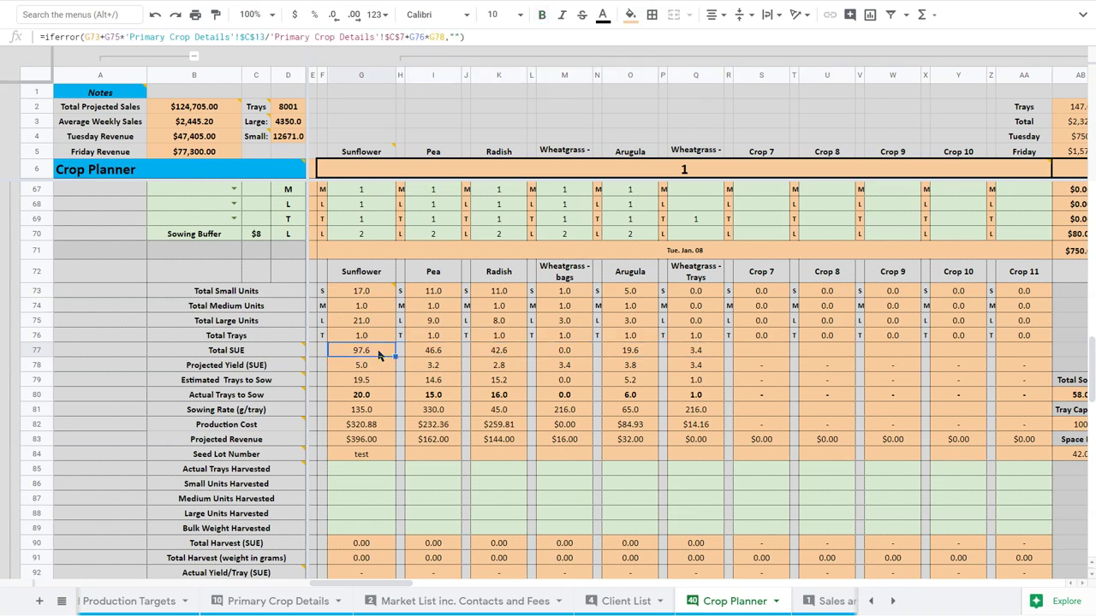
Examine Sunflower's projected yield, estimated trays to sow, actual trays to sow and sowing rate.
{"action": "key", "text": "Down"}
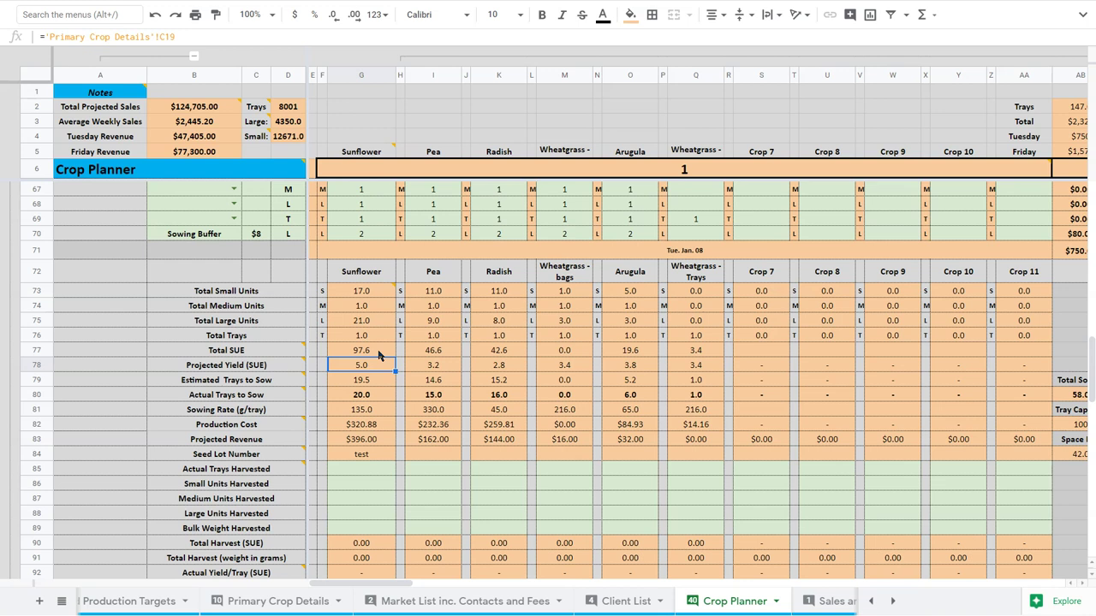
{"action": "key", "text": "Down"}
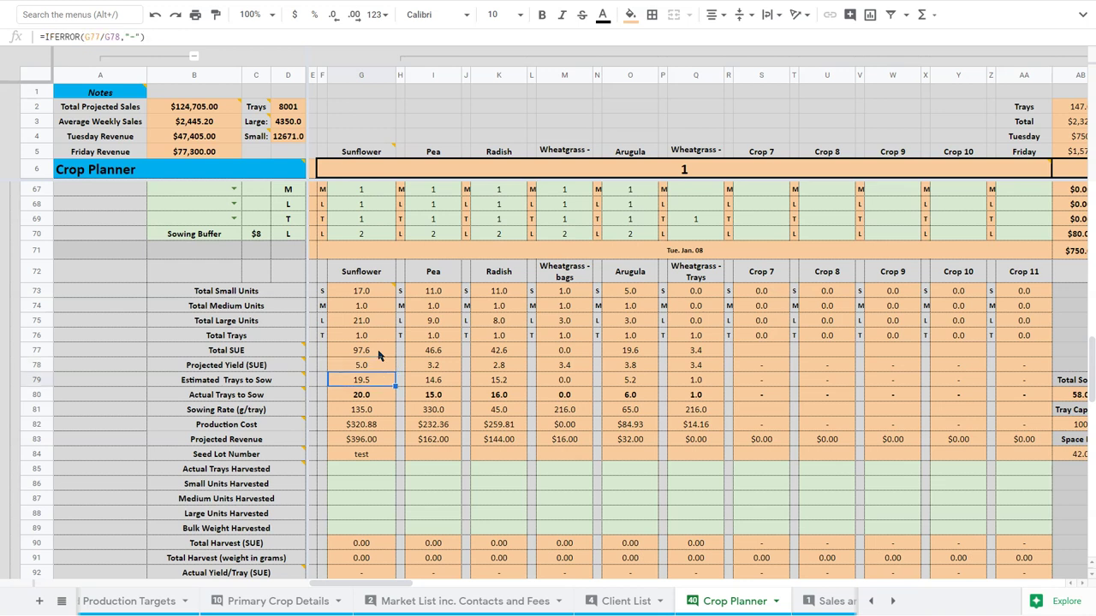
{"action": "key", "text": "Down"}
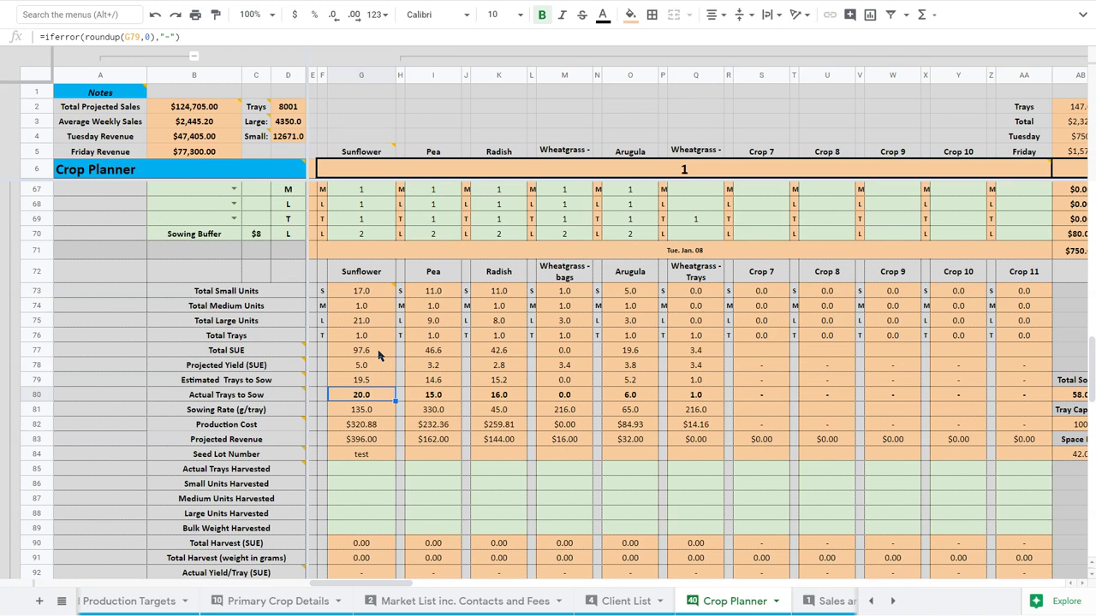
{"action": "key", "text": "Down"}
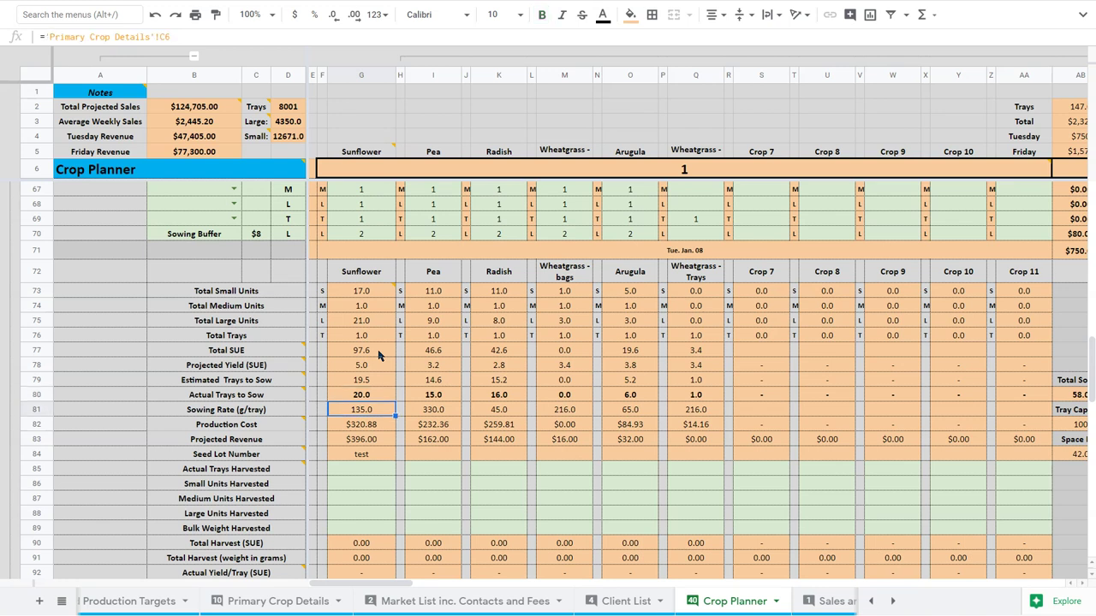
{"action": "scroll", "coordinate": [380, 356], "scroll_direction": "down", "scroll_amount": 1}
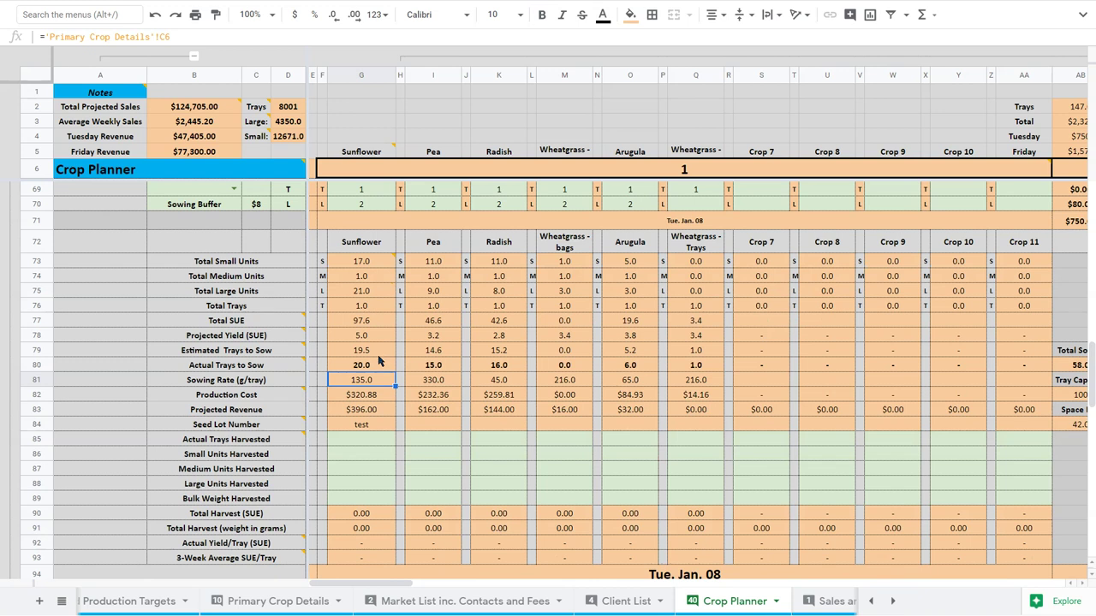
Check how Sunflower's production cost relates to its actual trays to sow, and inspect its projected revenue.
{"action": "key", "text": "Down"}
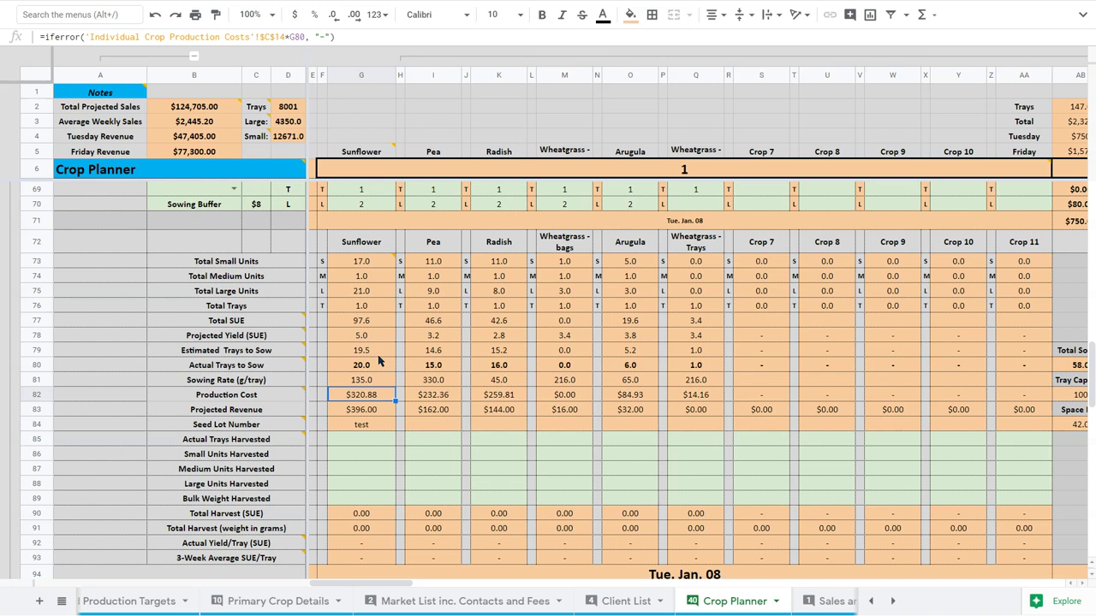
{"action": "left_click", "coordinate": [370, 363]}
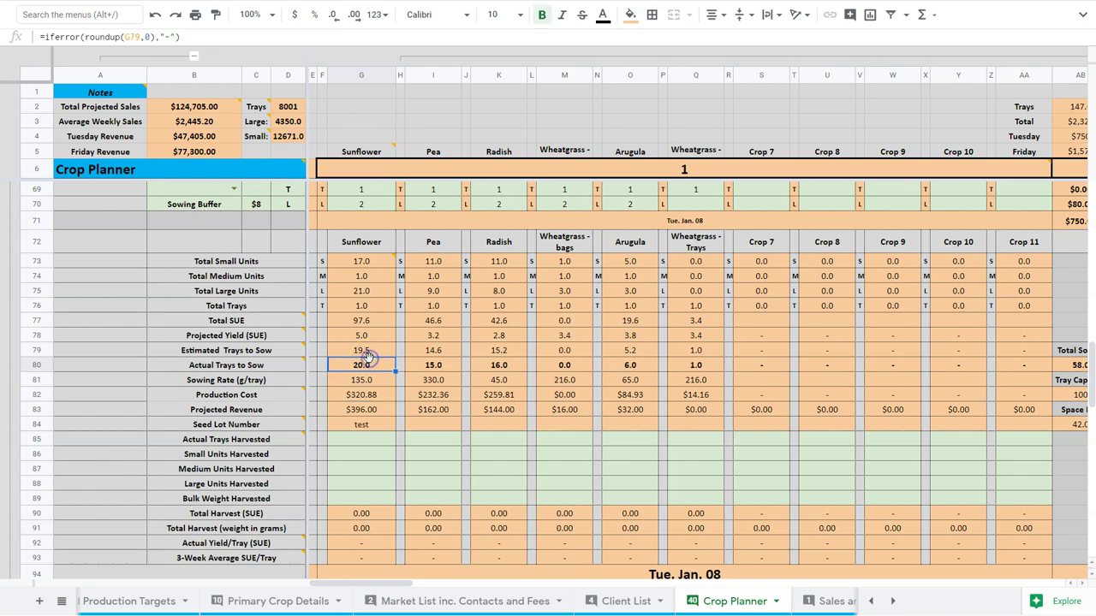
{"action": "left_click", "coordinate": [370, 396]}
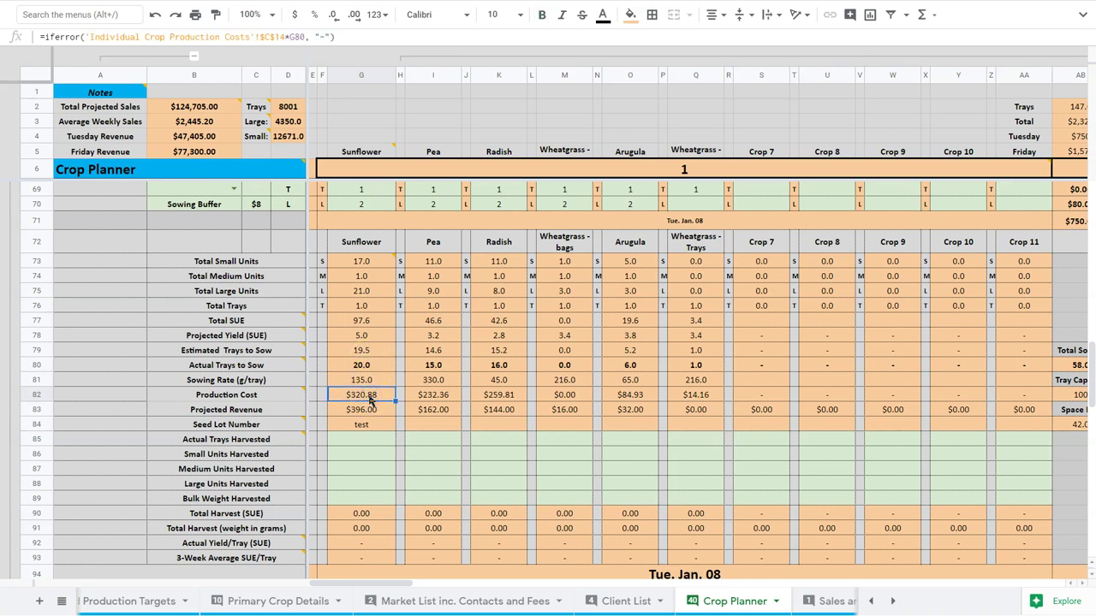
{"action": "left_click", "coordinate": [370, 410]}
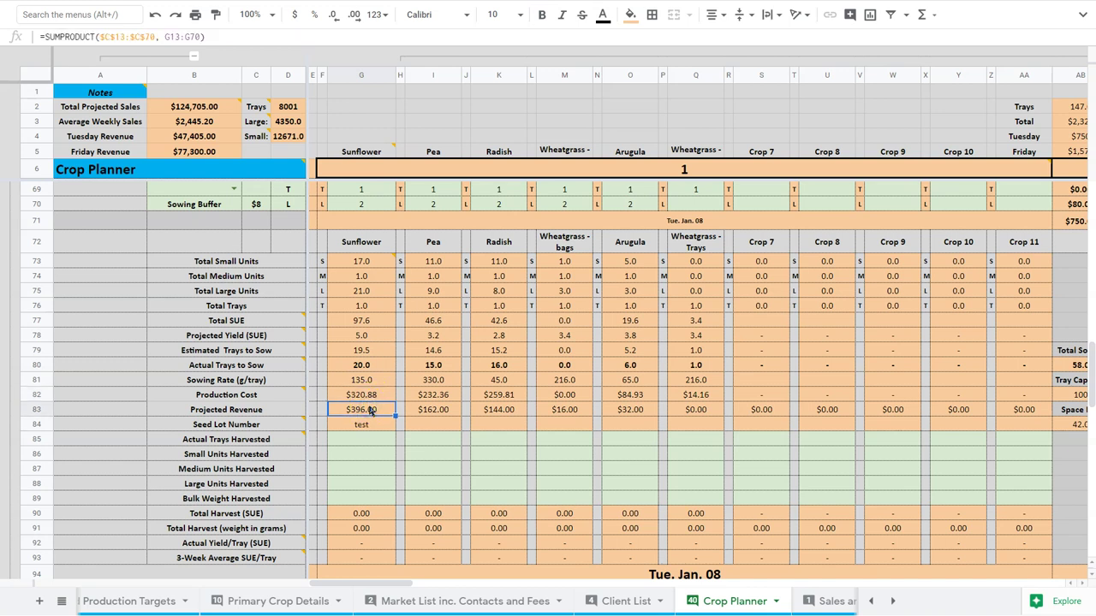
Compare projected revenue and production cost across the week 1 crops, ending at Sunflower's projected revenue.
{"action": "left_click", "coordinate": [434, 409]}
{"action": "key", "text": "Right"}
{"action": "key", "text": "Right"}
{"action": "key", "text": "Right"}
{"action": "key", "text": "Right"}
{"action": "key", "text": "Right"}
{"action": "key", "text": "Right"}
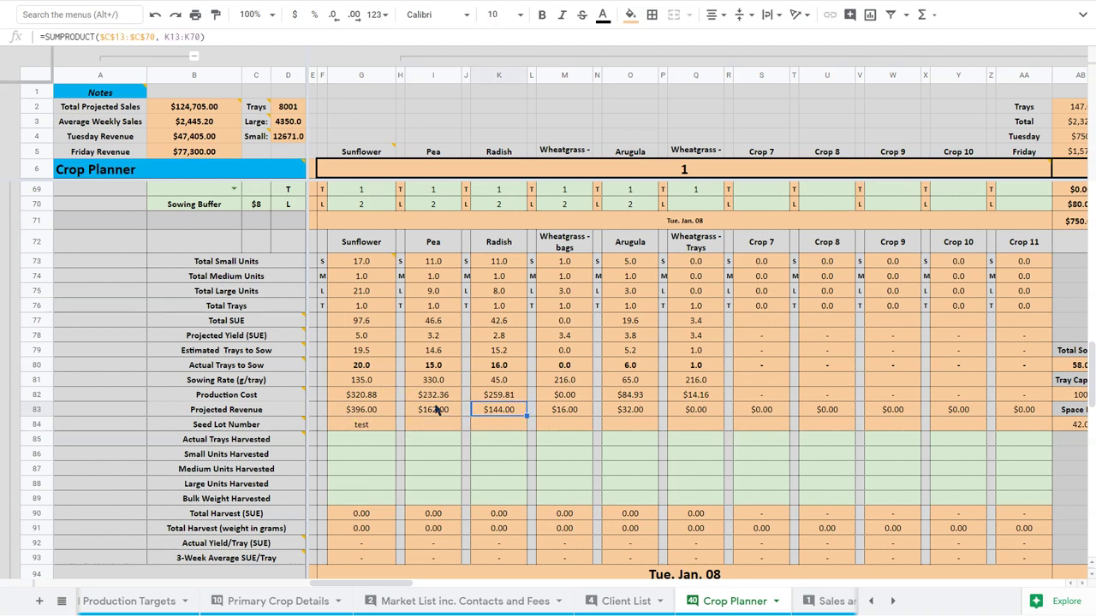
{"action": "key", "text": "Left"}
{"action": "key", "text": "Left"}
{"action": "key", "text": "Left"}
{"action": "key", "text": "Left"}
{"action": "key", "text": "Left"}
{"action": "key", "text": "Left"}
{"action": "key", "text": "Left"}
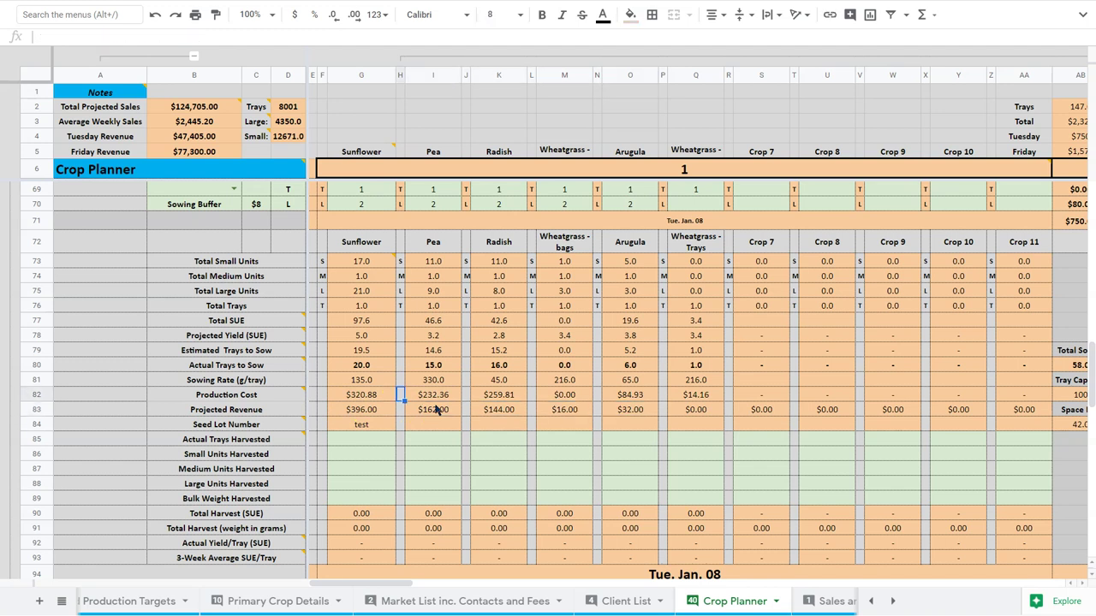
{"action": "key", "text": "Left"}
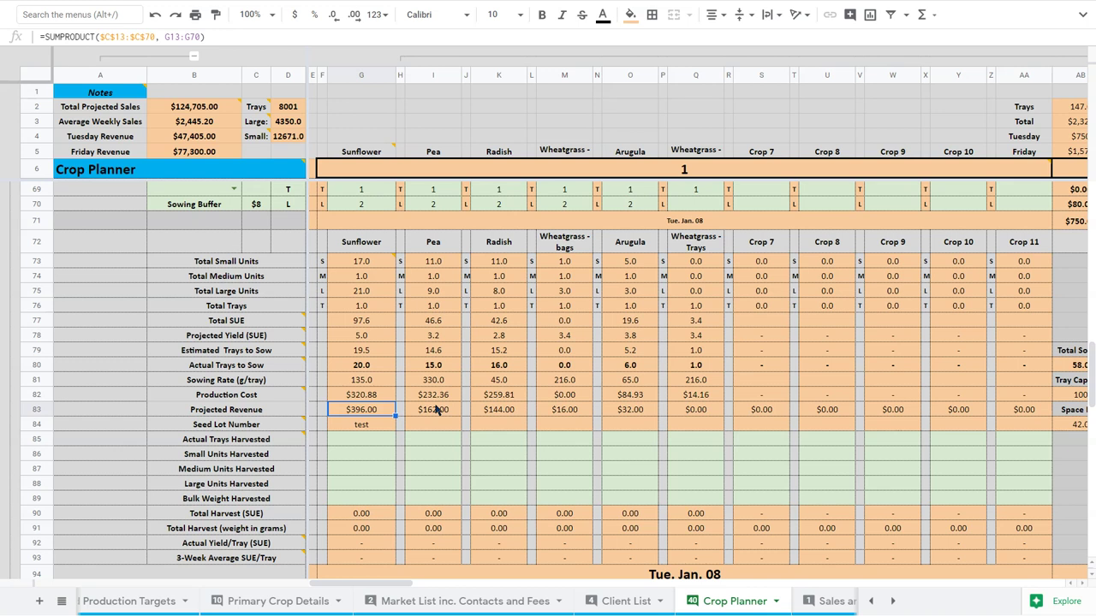
Check Sunflower's seed lot number and actual trays to sow, along with week 1's tray capacity and space left.
{"action": "key", "text": "Down"}
{"action": "scroll", "coordinate": [489, 448], "scroll_direction": "down", "scroll_amount": 1}
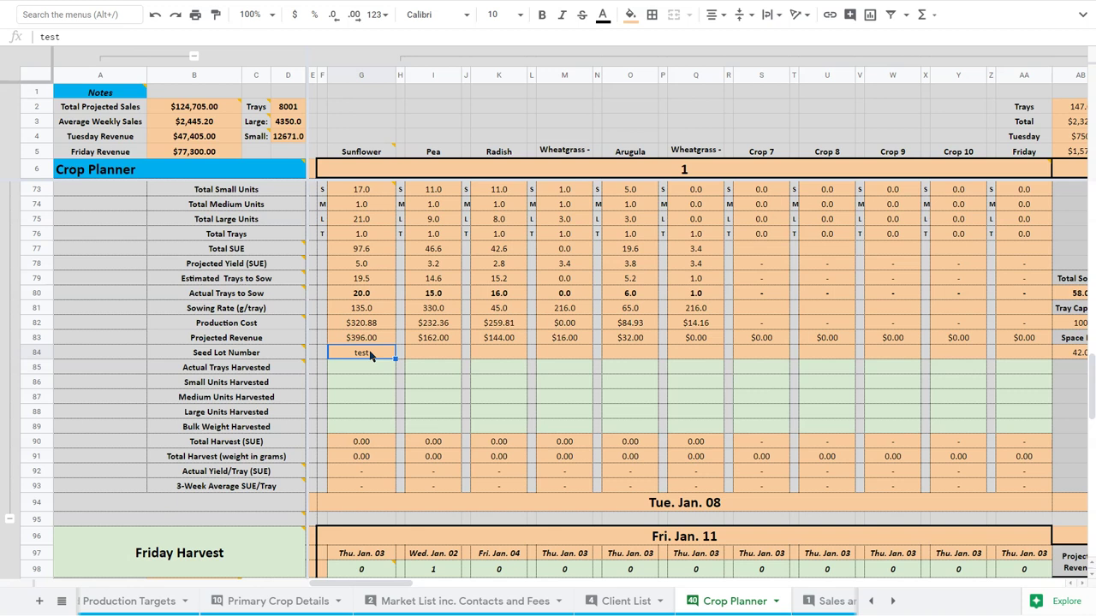
{"action": "scroll", "coordinate": [370, 356], "scroll_direction": "right", "scroll_amount": 5}
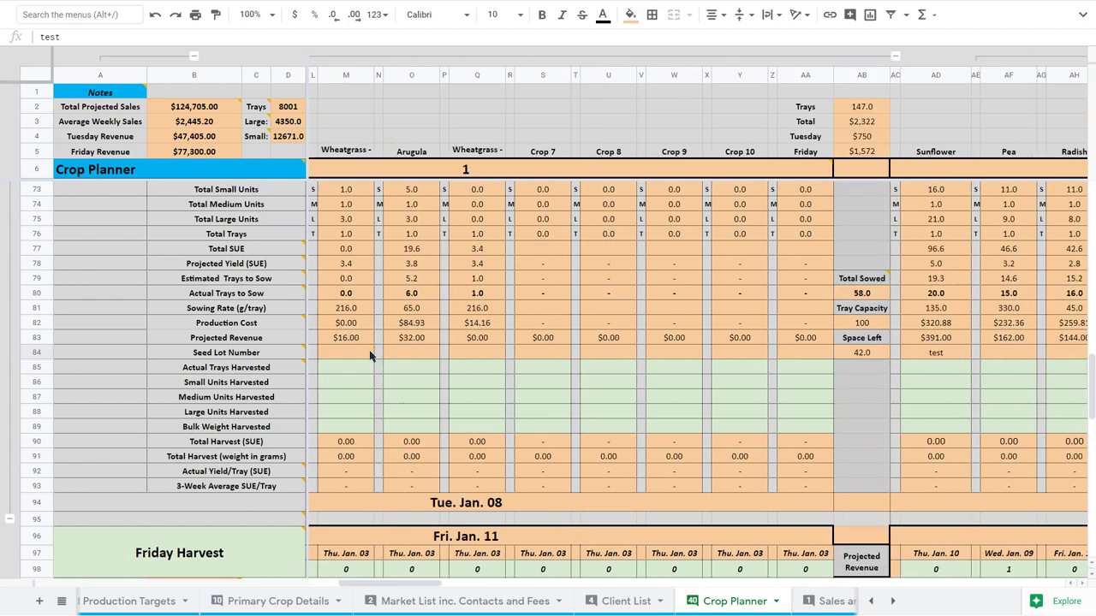
{"action": "scroll", "coordinate": [370, 355], "scroll_direction": "left", "scroll_amount": 5}
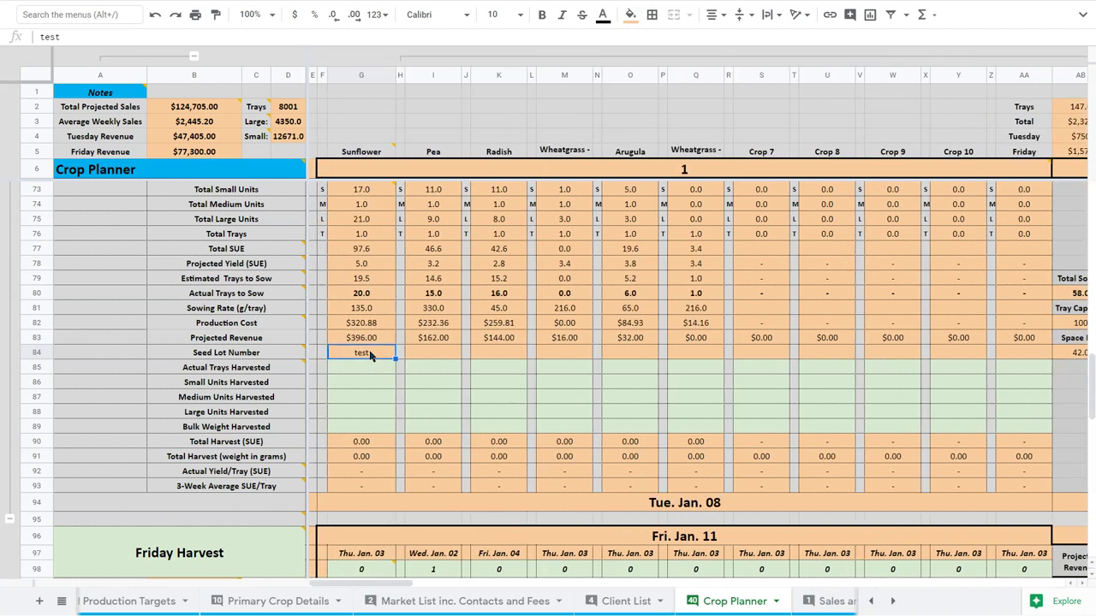
{"action": "left_click", "coordinate": [366, 295]}
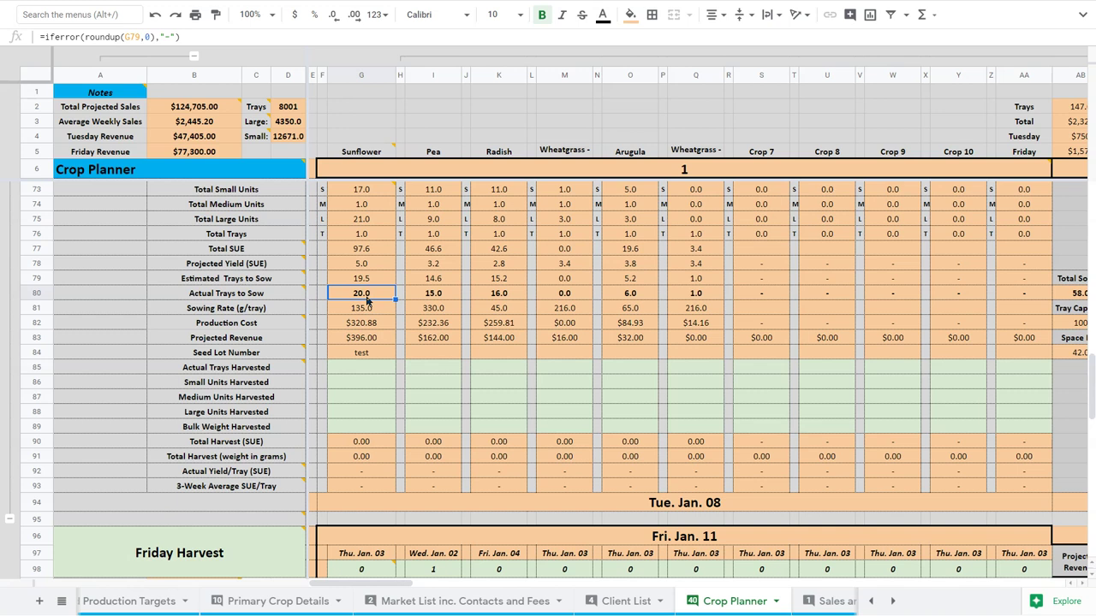
{"action": "scroll", "coordinate": [361, 370], "scroll_direction": "down", "scroll_amount": 1}
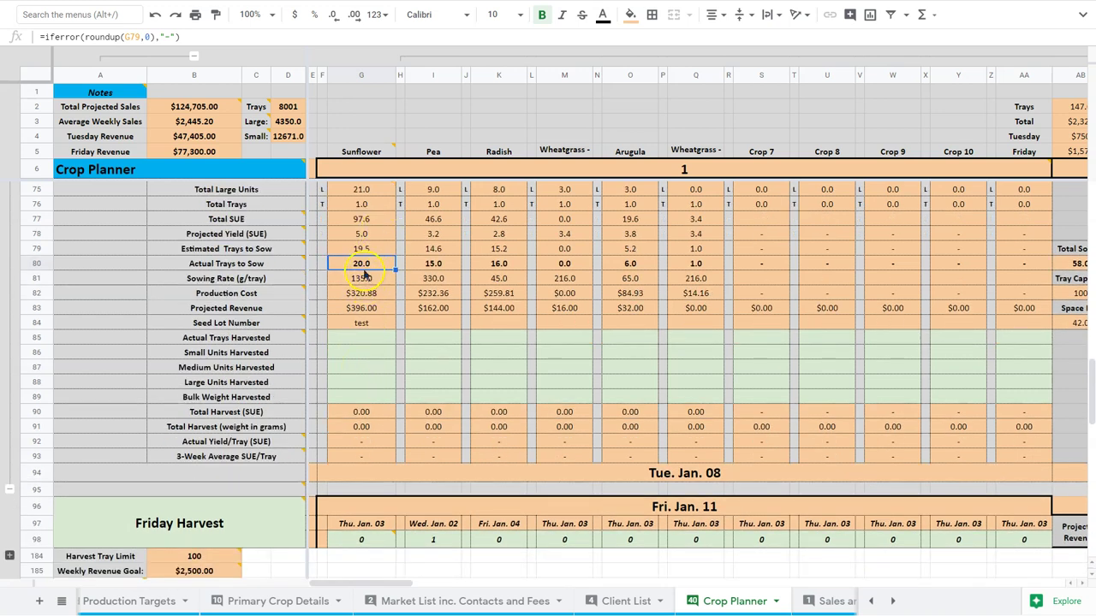
{"action": "left_click_drag", "start_coordinate": [361, 266], "coordinate": [365, 252]}
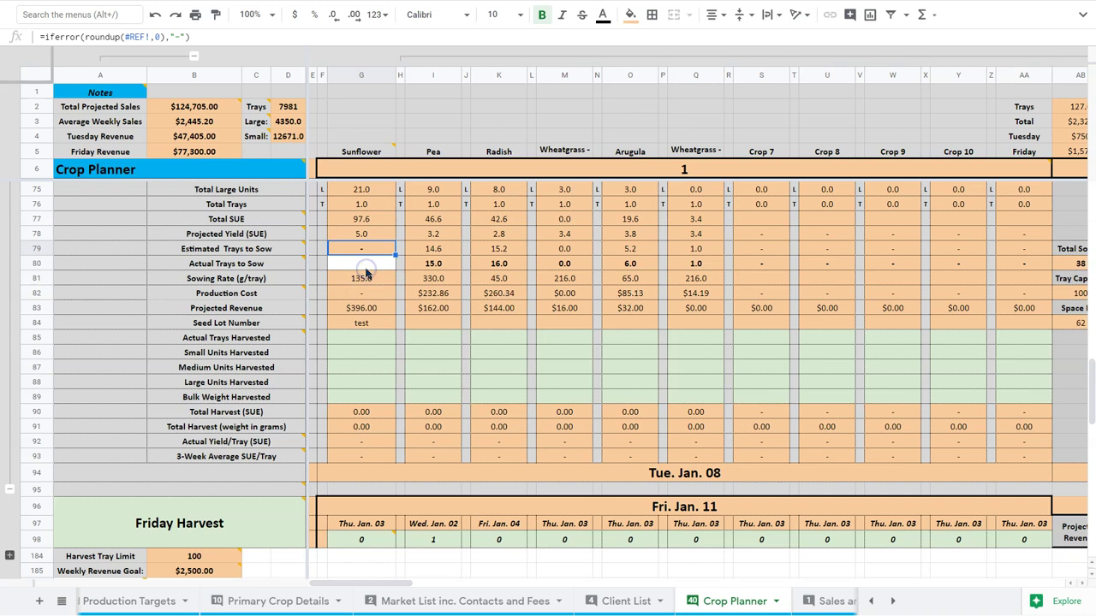
{"action": "key", "text": "ctrl+z"}
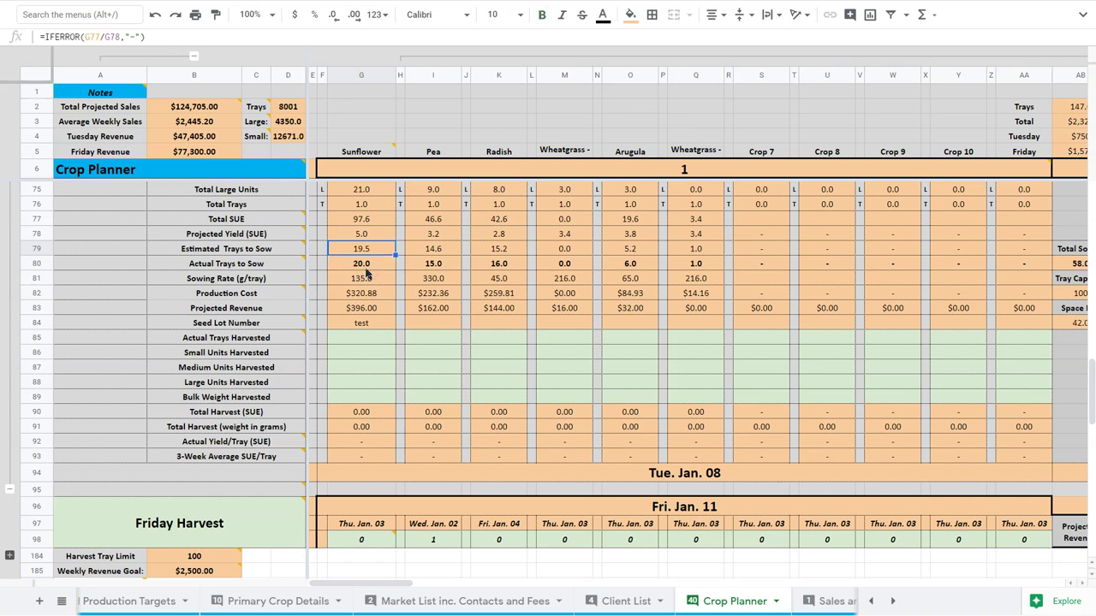
{"action": "left_click", "coordinate": [375, 269]}
{"action": "scroll", "coordinate": [374, 268], "scroll_direction": "down", "scroll_amount": 1}
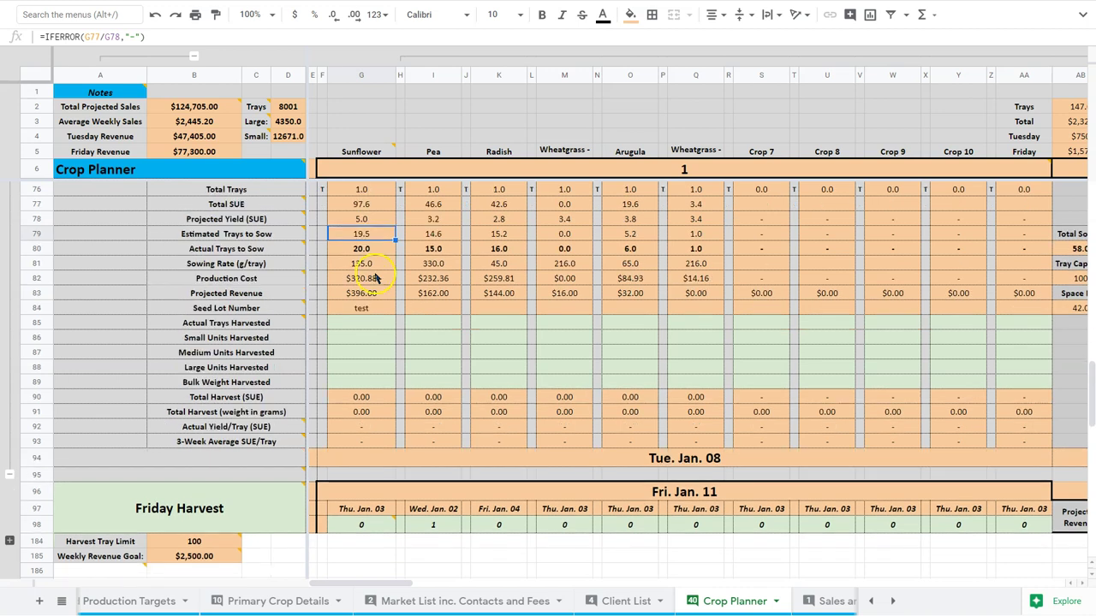
Enter 20 as Sunflower's actual trays harvested for Tue. Jan. 08.
{"action": "left_click", "coordinate": [369, 327]}
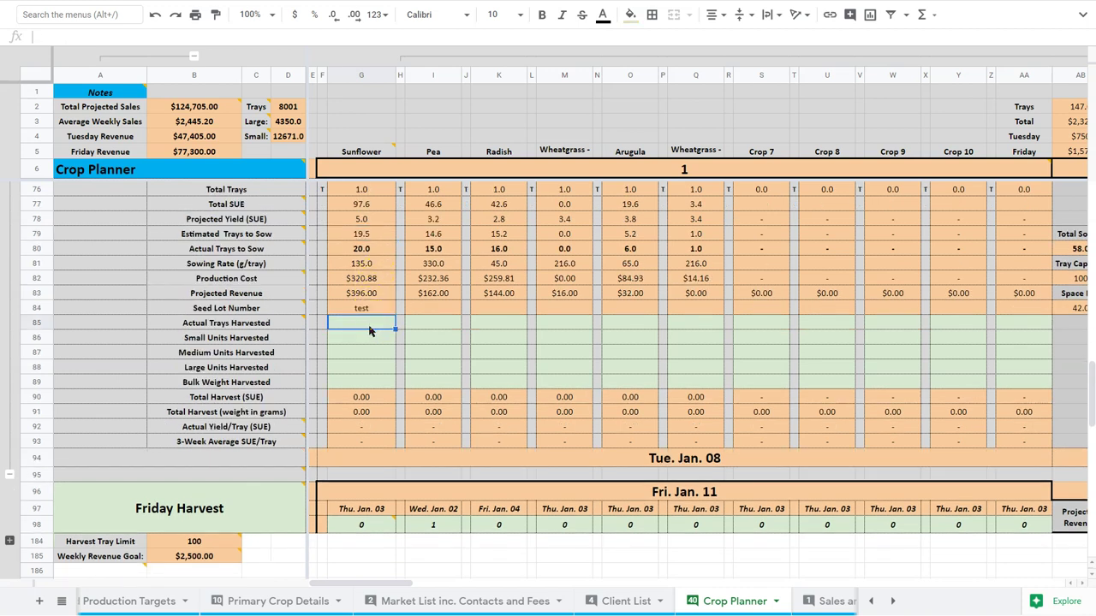
{"action": "left_click", "coordinate": [608, 458]}
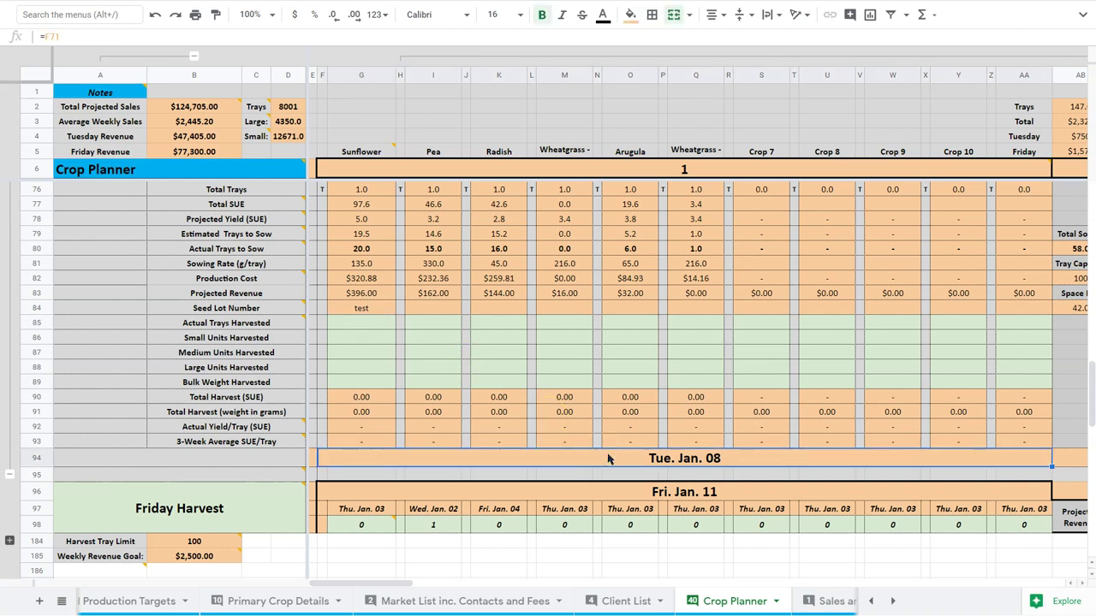
{"action": "left_click", "coordinate": [362, 330]}
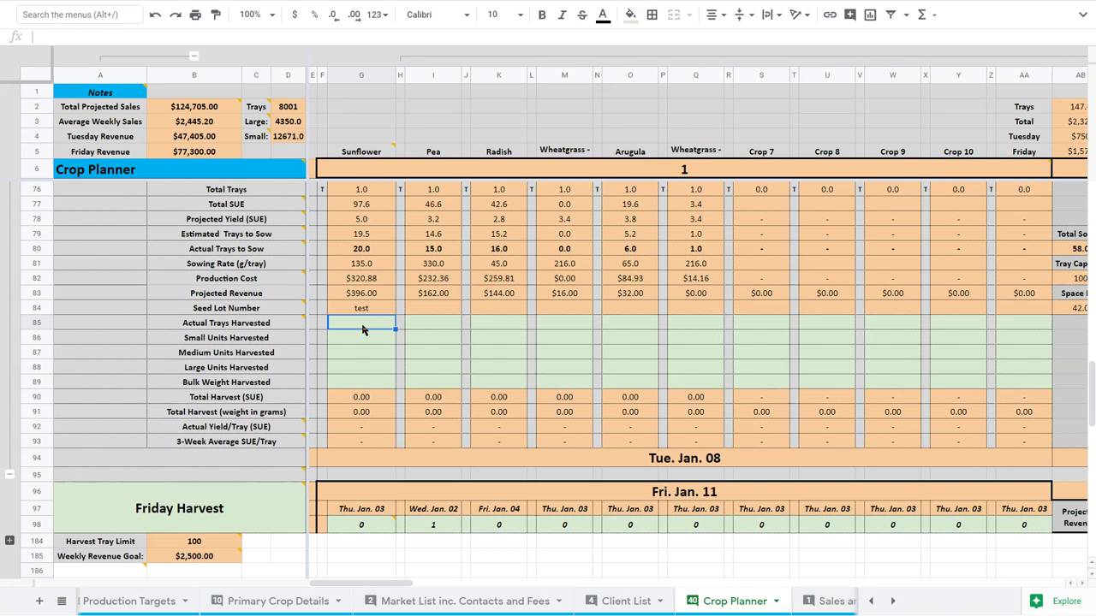
{"action": "type", "text": "20"}
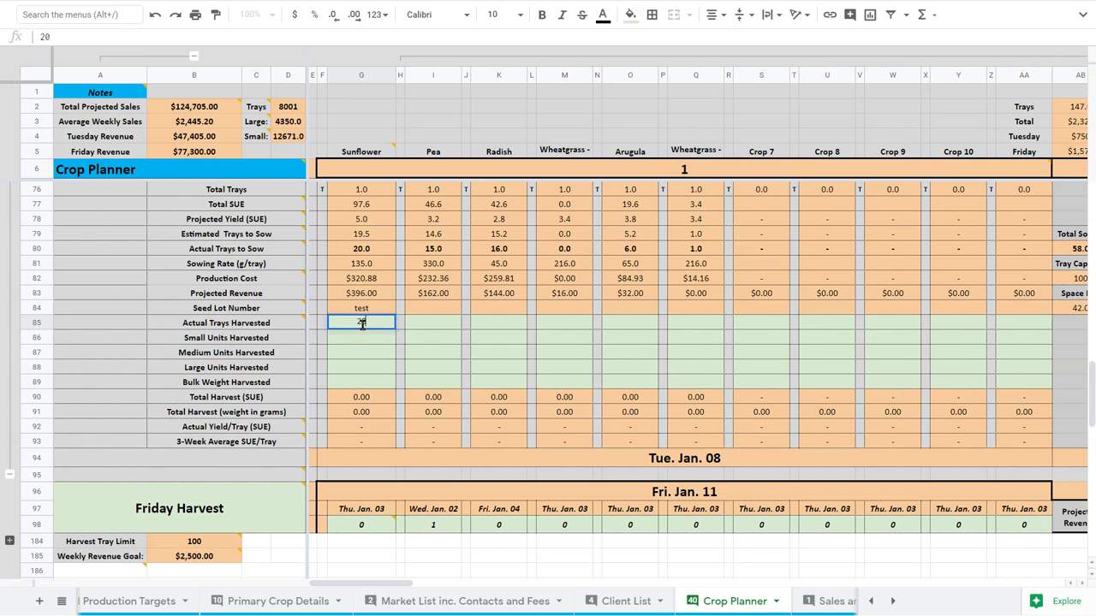
{"action": "key", "text": "Return"}
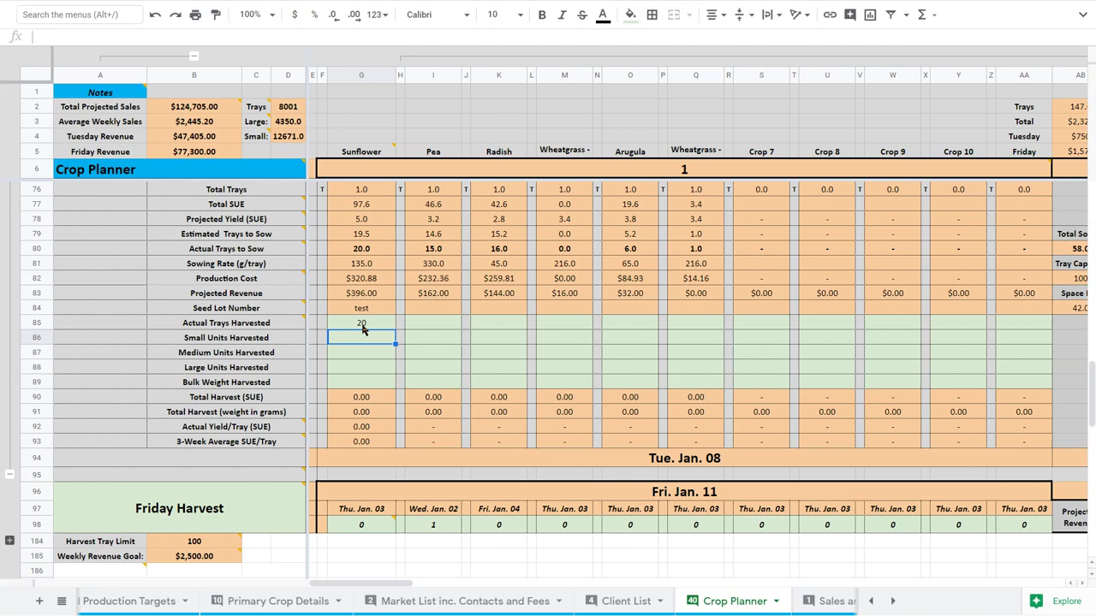
{"action": "scroll", "coordinate": [361, 327], "scroll_direction": "up", "scroll_amount": 1}
{"action": "scroll", "coordinate": [362, 328], "scroll_direction": "up", "scroll_amount": 4}
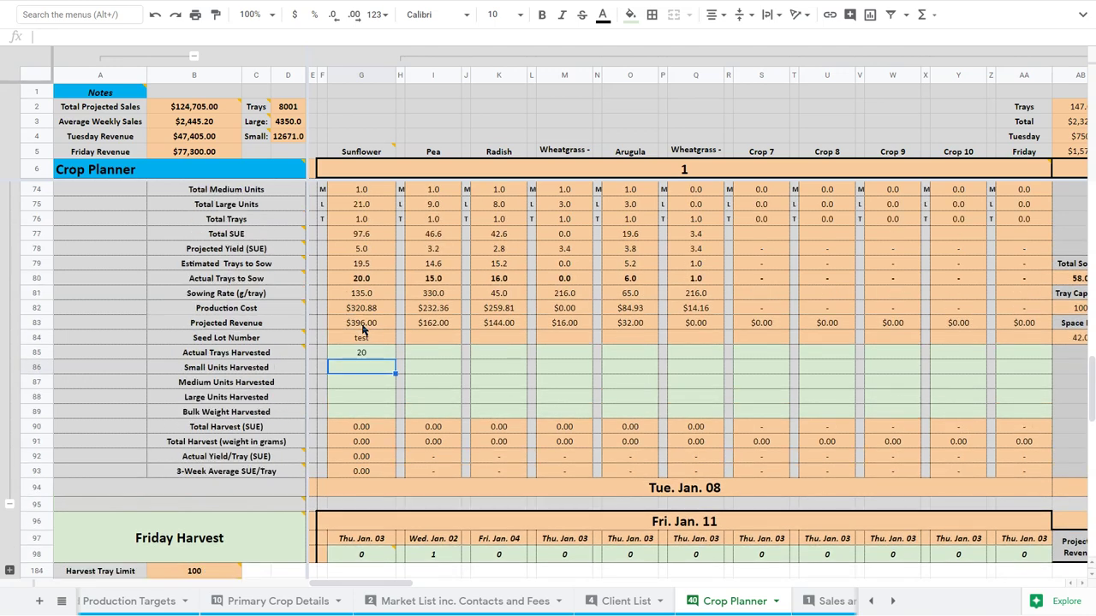
Enter 17 as Sunflower's small units harvested for Tue. Jan. 08.
{"action": "scroll", "coordinate": [361, 328], "scroll_direction": "down", "scroll_amount": 5}
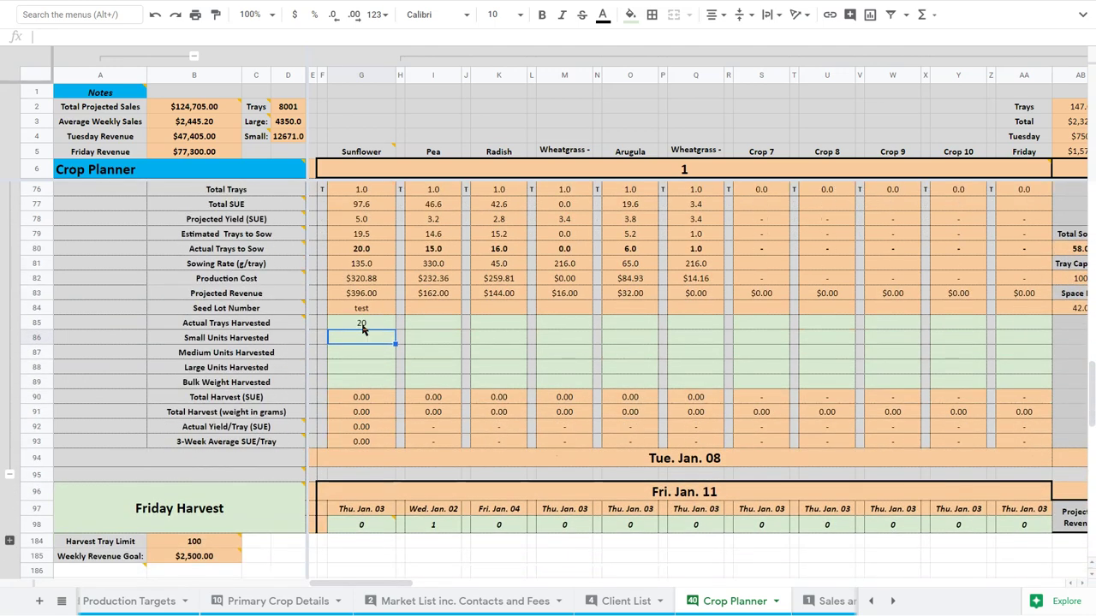
{"action": "type", "text": "19"}
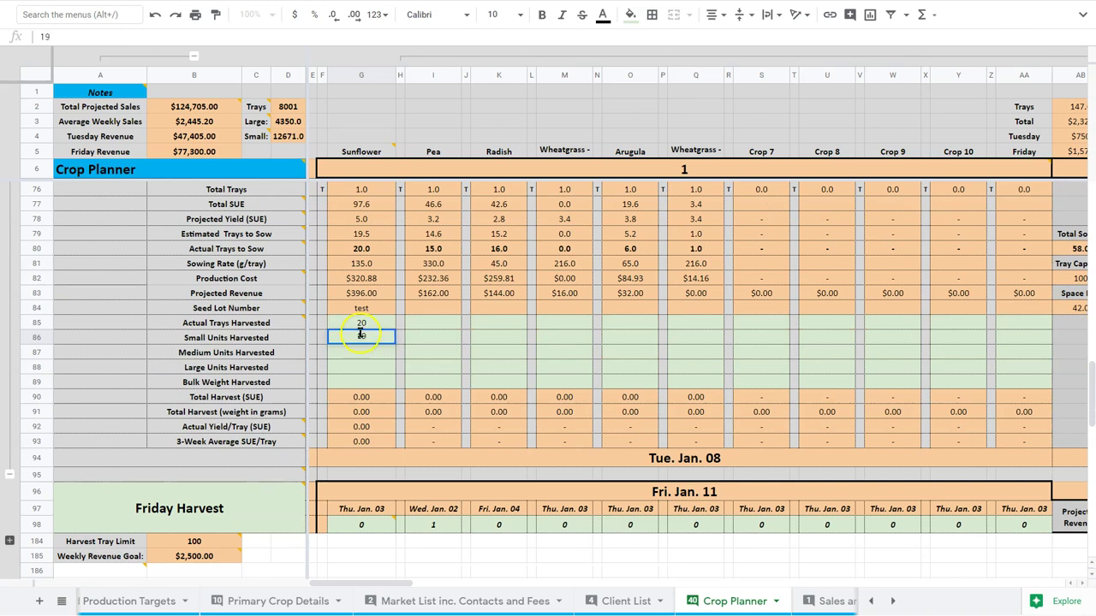
{"action": "left_click", "coordinate": [360, 361]}
{"action": "key", "text": "BackSpace"}
{"action": "type", "text": "7"}
{"action": "key", "text": "Return"}
Record Sunflower's Tue. Jan. 08 harvest as 1 medium unit and 21 large units.
{"action": "scroll", "coordinate": [359, 361], "scroll_direction": "up", "scroll_amount": 3}
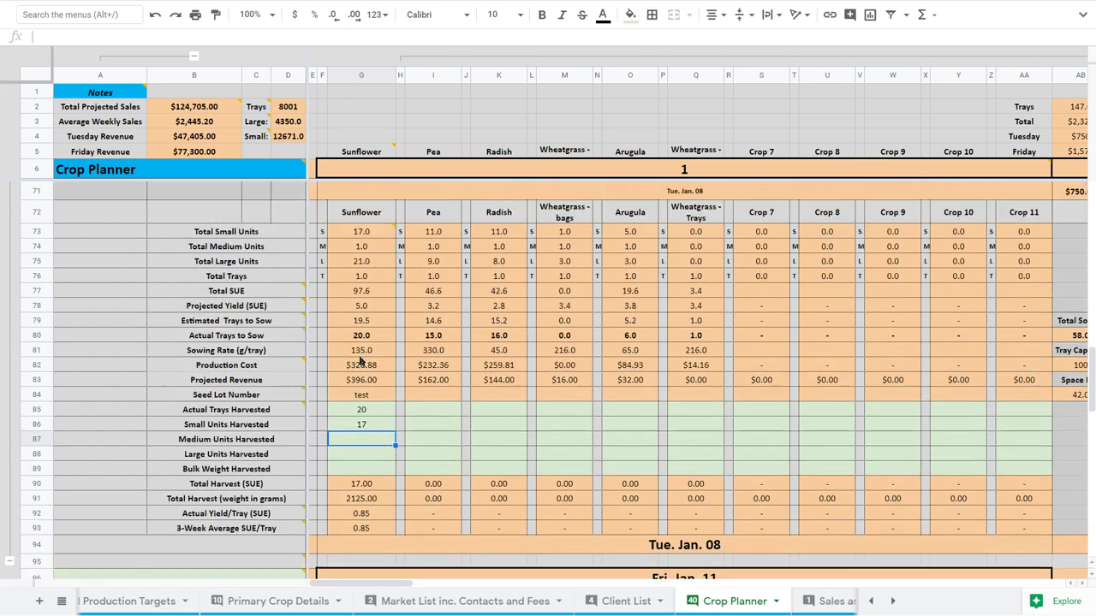
{"action": "scroll", "coordinate": [360, 362], "scroll_direction": "down", "scroll_amount": 2}
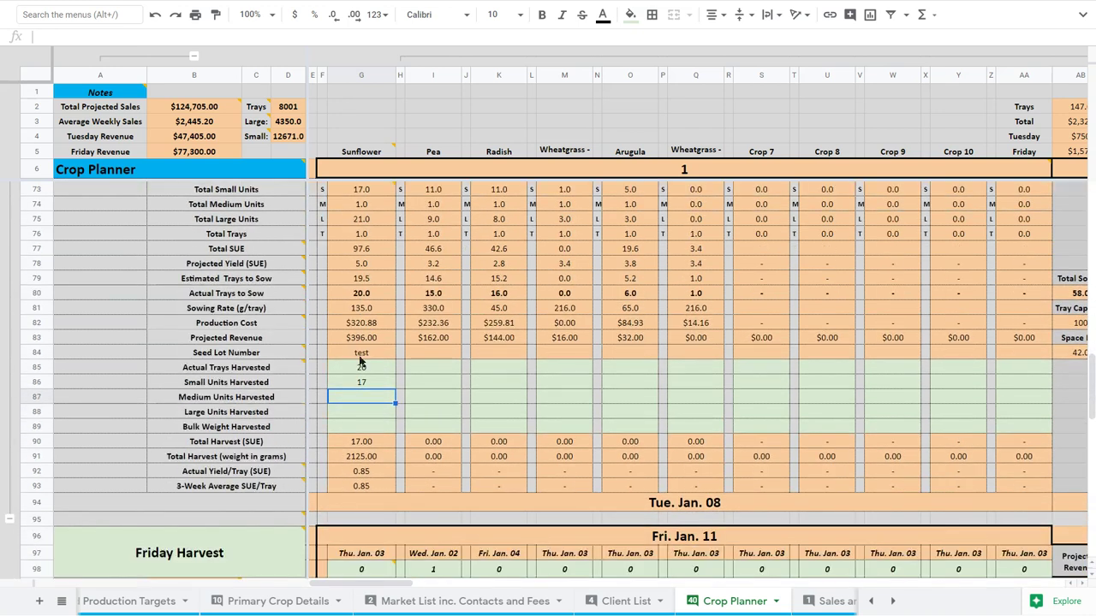
{"action": "type", "text": "1"}
{"action": "key", "text": "Return"}
{"action": "type", "text": "21"}
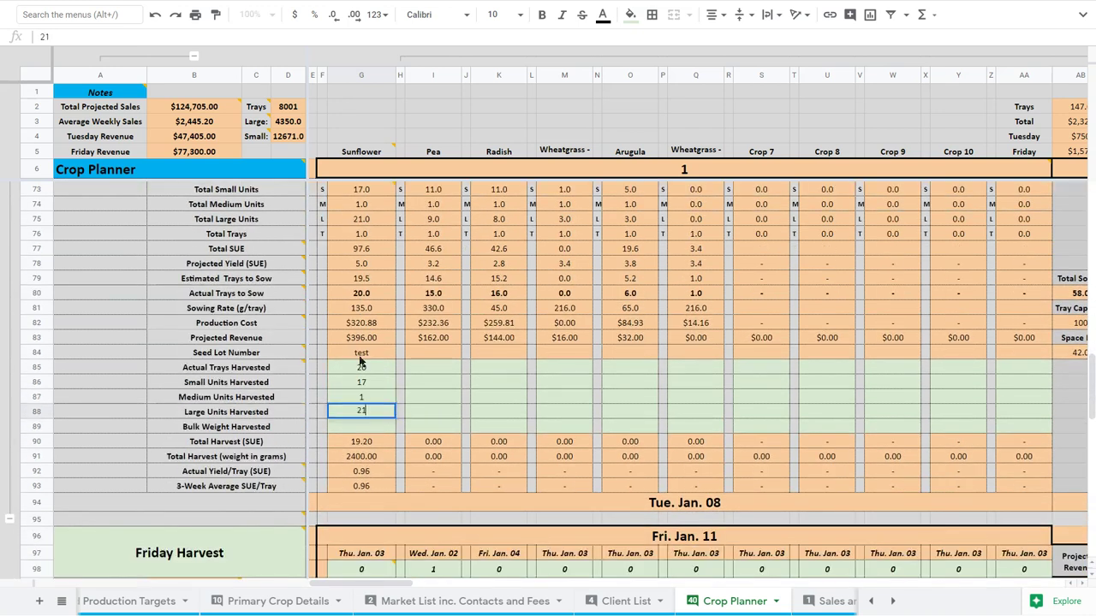
{"action": "key", "text": "Return"}
{"action": "scroll", "coordinate": [363, 382], "scroll_direction": "down", "scroll_amount": 1}
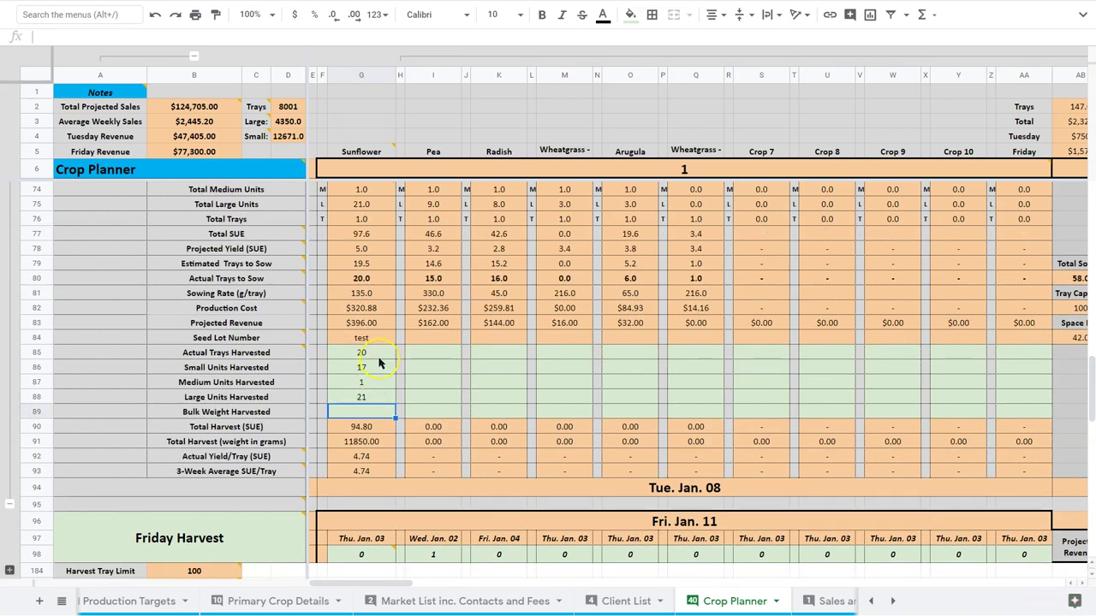
Enter Sunflower's bulk weight harvested for Tue. Jan. 08 as the sum =650+400.
{"action": "scroll", "coordinate": [376, 359], "scroll_direction": "up", "scroll_amount": 3}
{"action": "scroll", "coordinate": [380, 302], "scroll_direction": "down", "scroll_amount": 1}
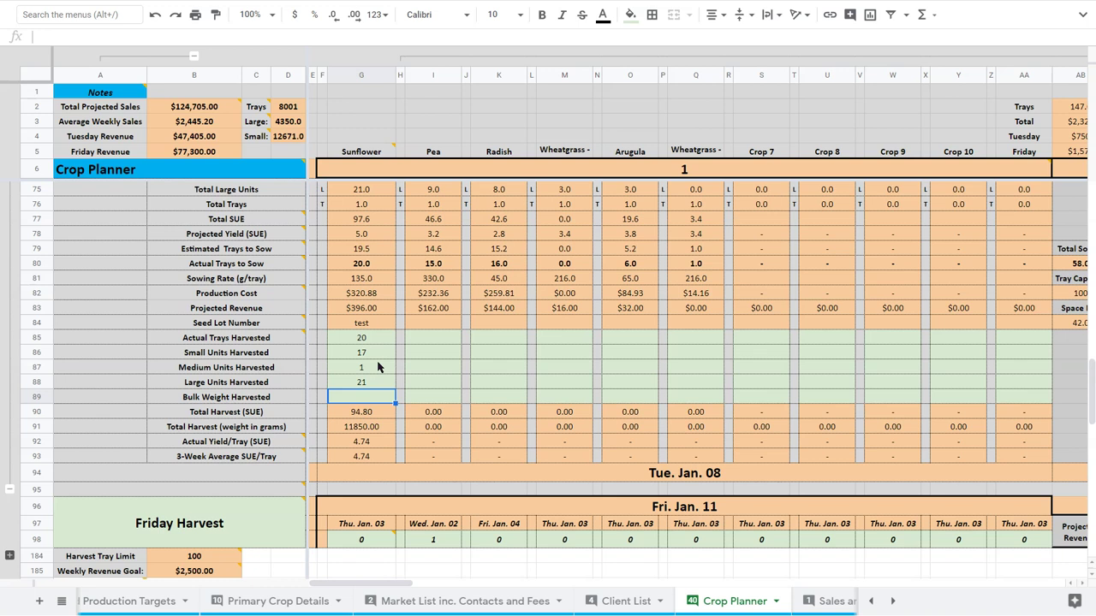
{"action": "left_click", "coordinate": [368, 402]}
{"action": "left_click", "coordinate": [368, 398]}
{"action": "key", "text": "Return"}
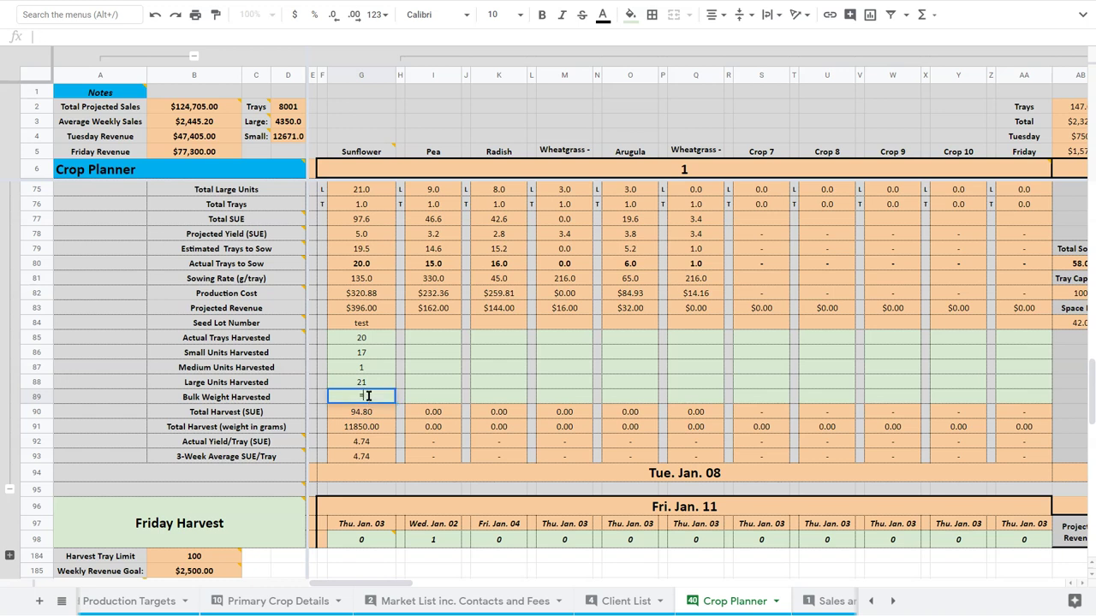
{"action": "key", "text": "Num_Lock"}
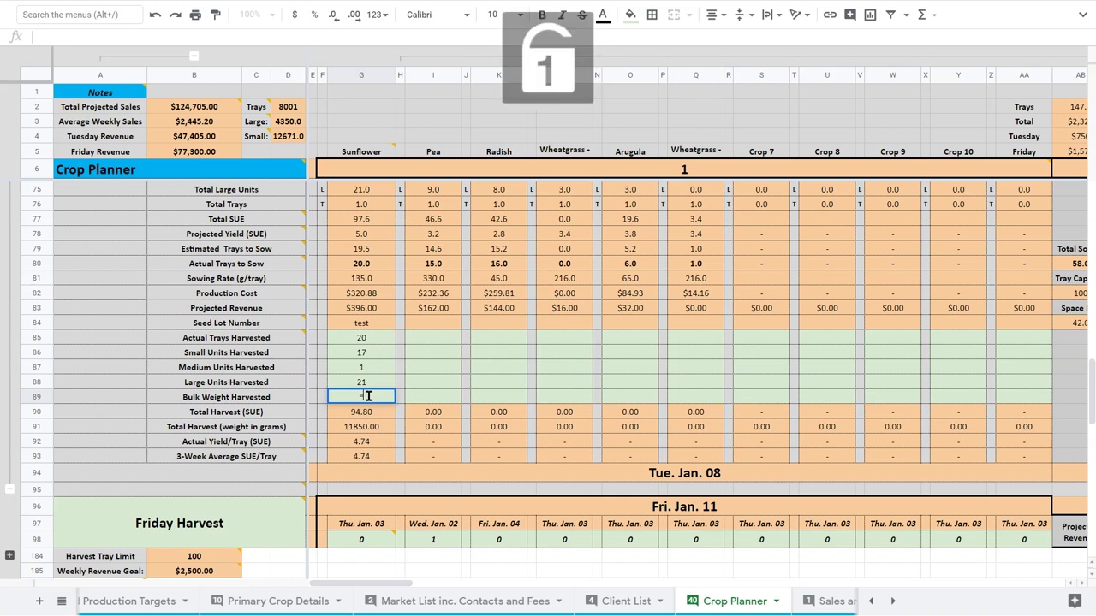
{"action": "type", "text": "=650"}
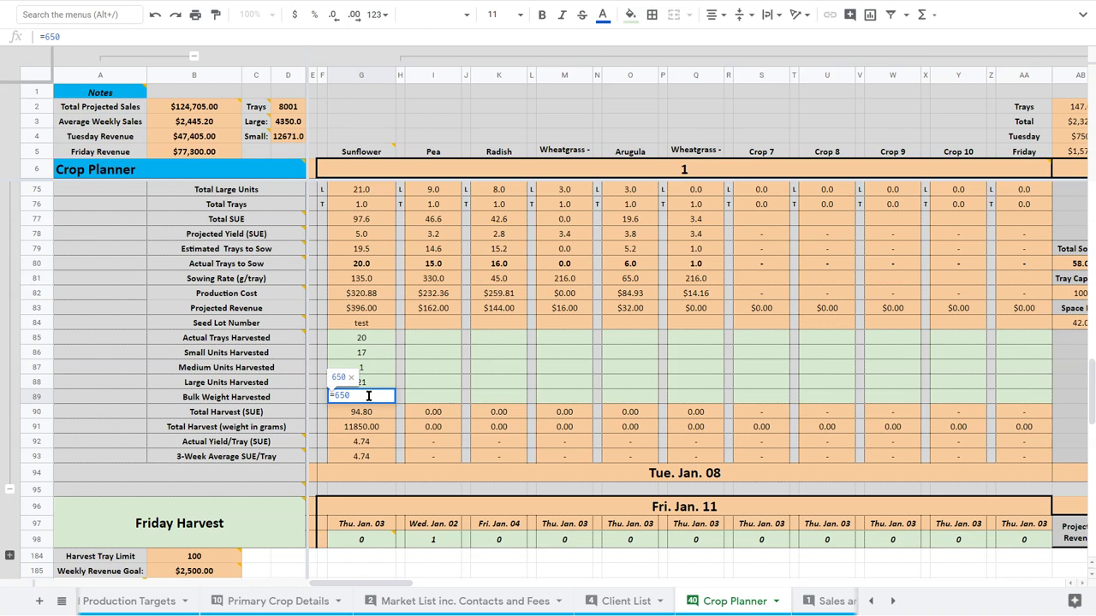
{"action": "type", "text": "+F89"}
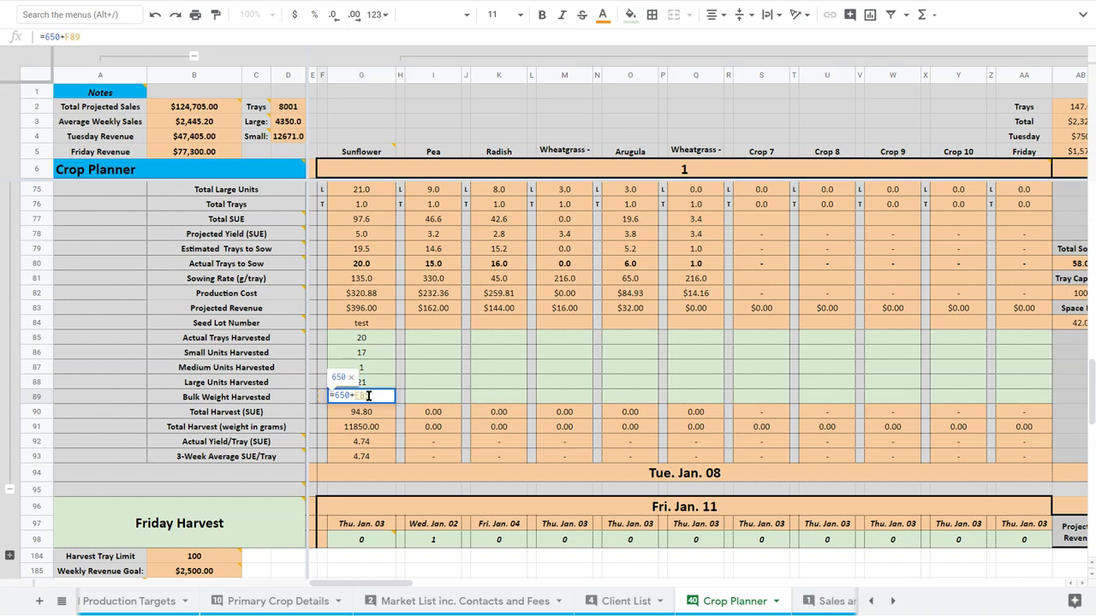
{"action": "key", "text": "Num_Lock"}
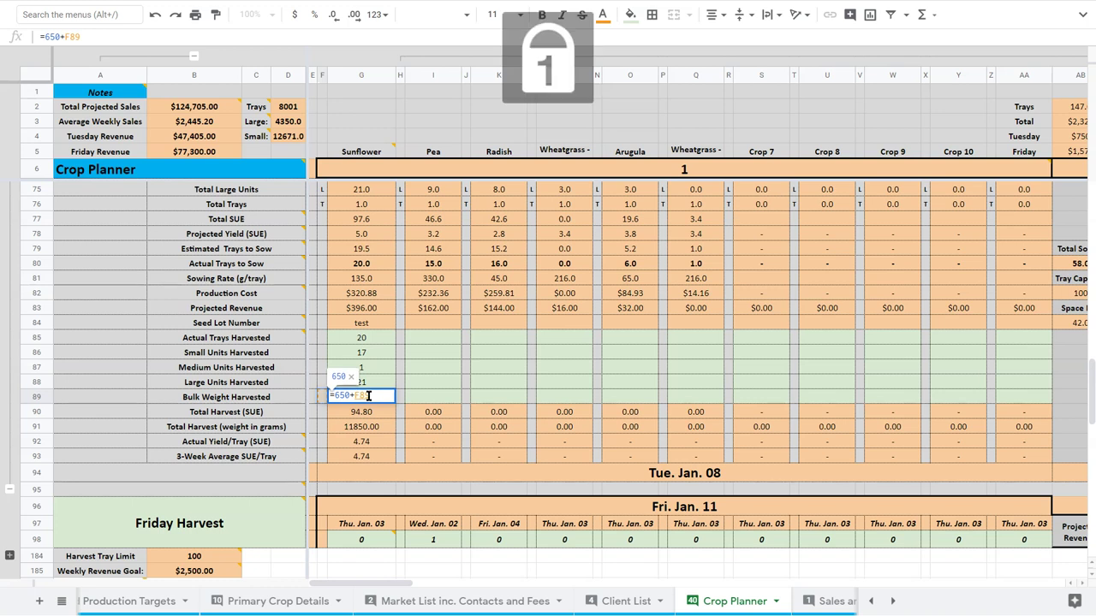
{"action": "key", "text": "BackSpace"}
{"action": "key", "text": "BackSpace"}
{"action": "key", "text": "BackSpace"}
{"action": "type", "text": "400"}
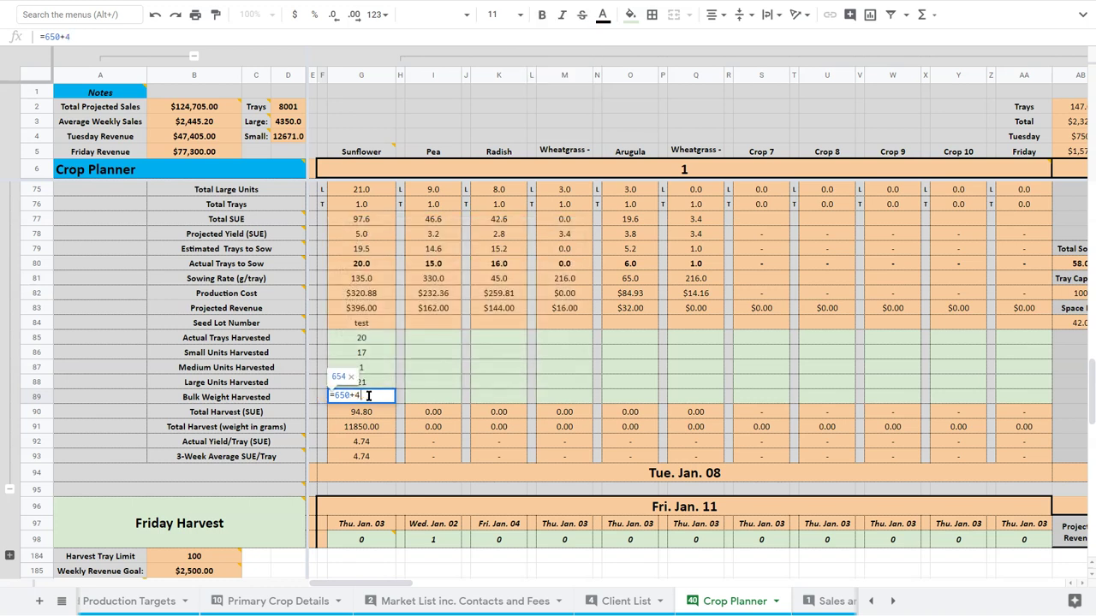
{"action": "left_click", "coordinate": [382, 394]}
{"action": "key", "text": "Return"}
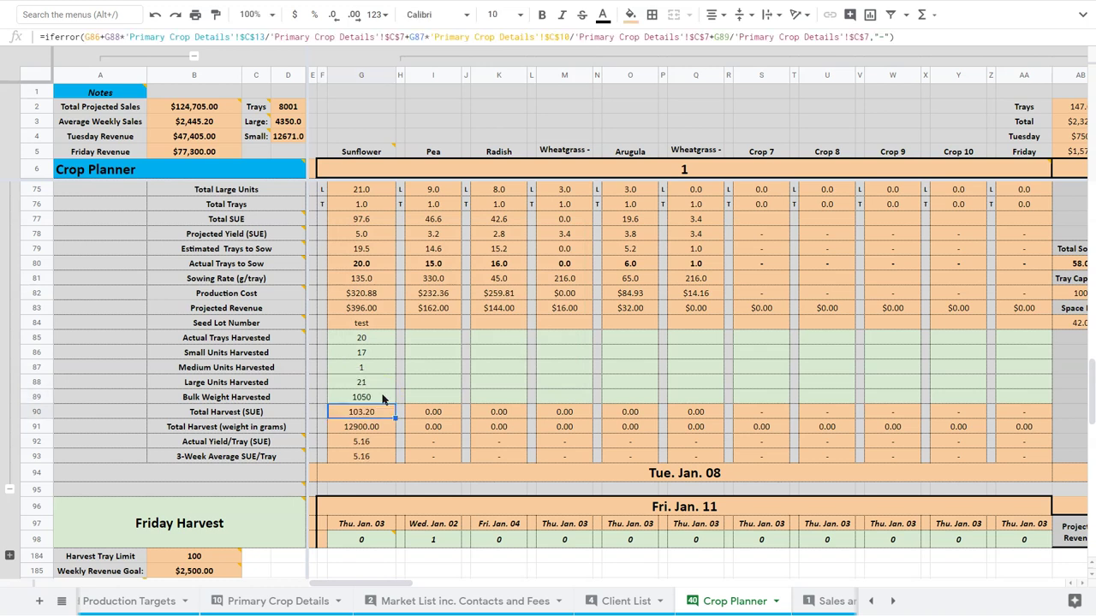
Compare Sunflower's total harvest with its total SUE, and its actual yield per tray with the projected yield.
{"action": "left_click", "coordinate": [383, 397]}
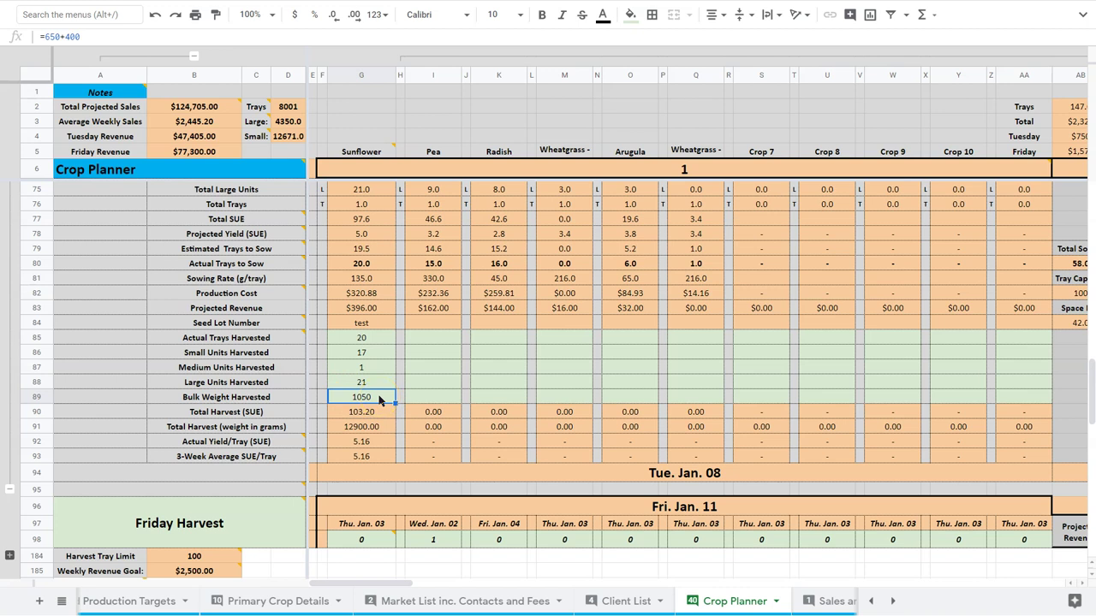
{"action": "left_click", "coordinate": [362, 416]}
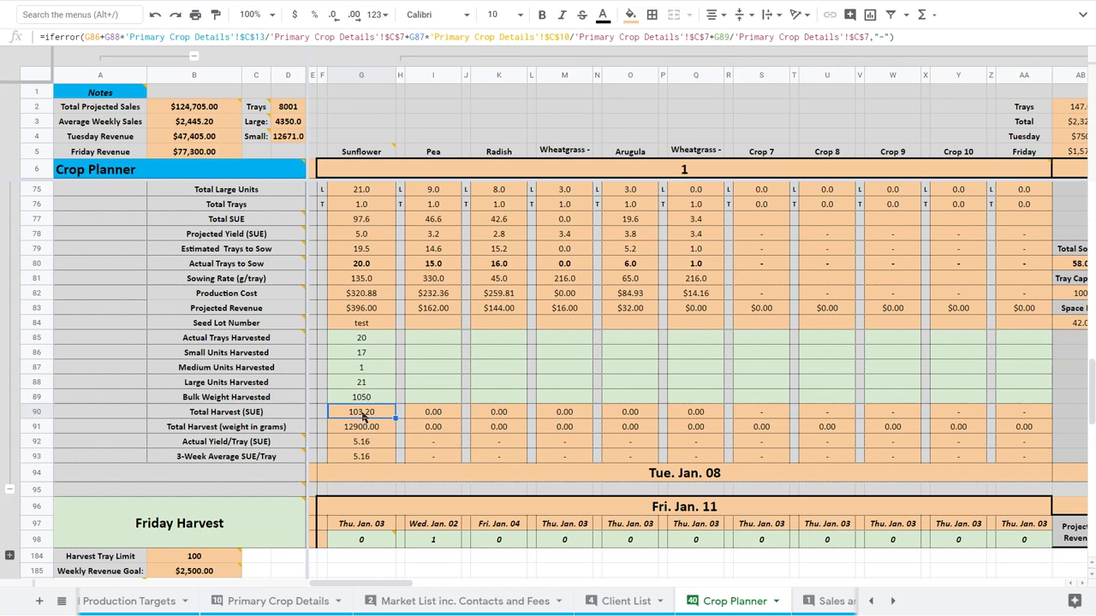
{"action": "left_click", "coordinate": [368, 221]}
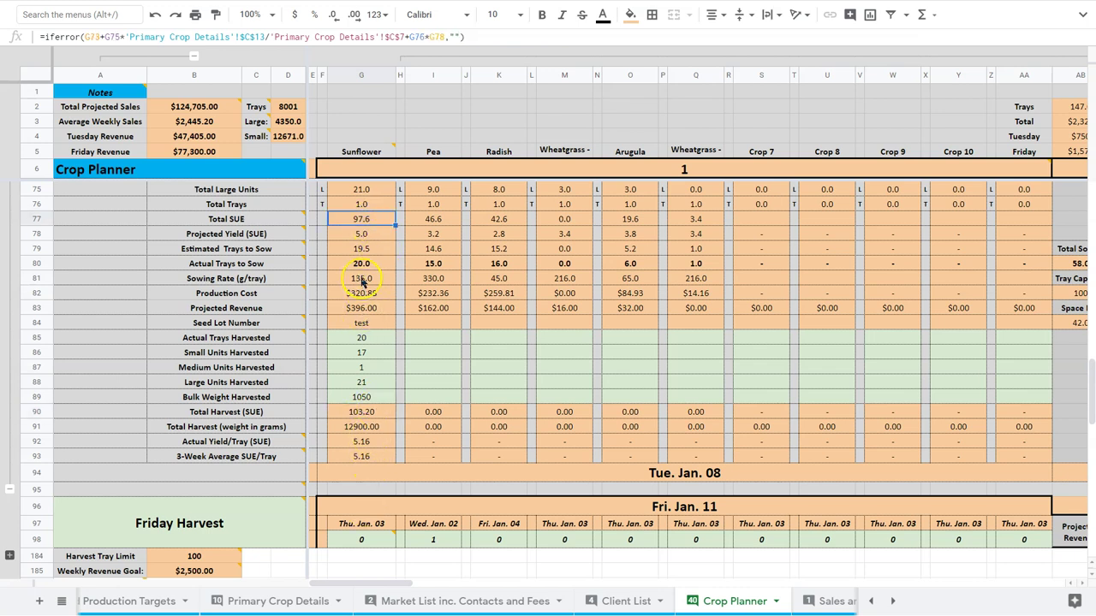
{"action": "left_click", "coordinate": [362, 237]}
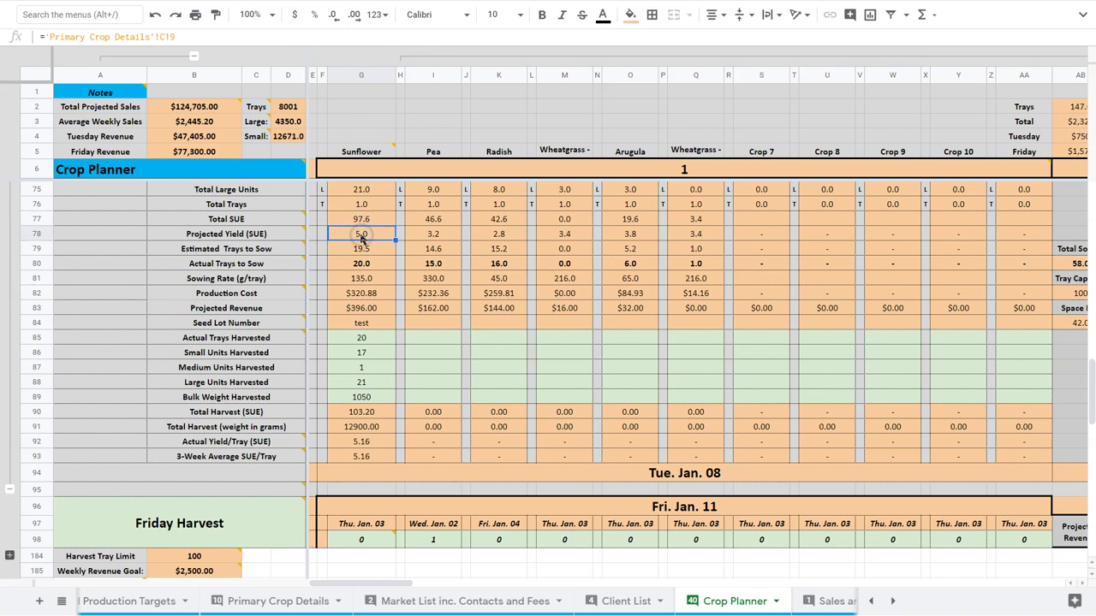
{"action": "left_click", "coordinate": [368, 443]}
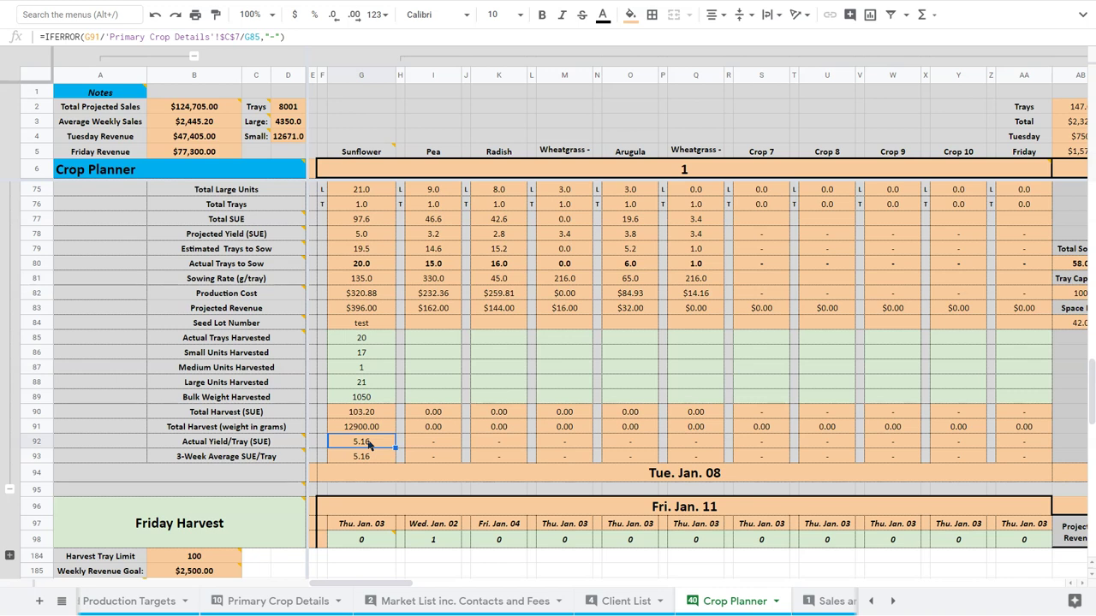
Clear all of Sunflower's Tue. Jan. 08 harvest entries, from actual trays harvested through bulk weight harvested.
{"action": "left_click", "coordinate": [364, 395]}
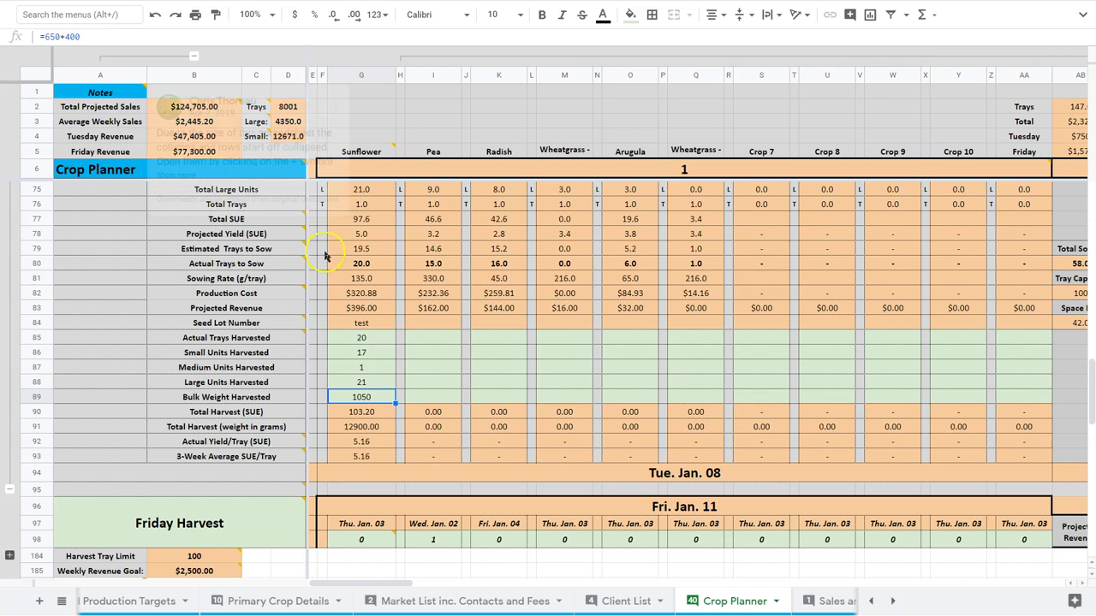
{"action": "scroll", "coordinate": [320, 255], "scroll_direction": "up", "scroll_amount": 3}
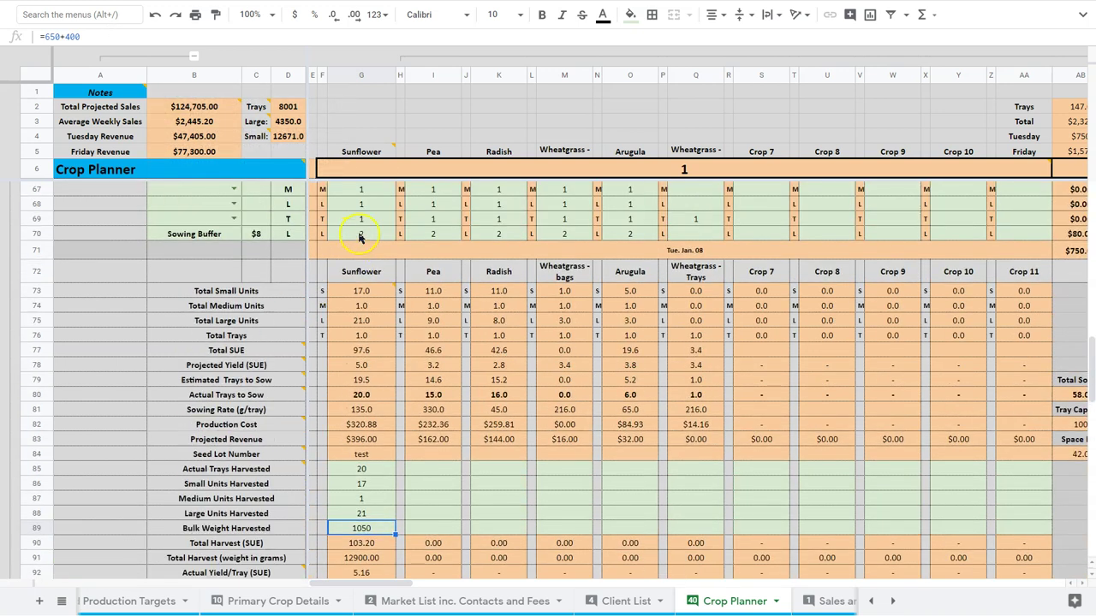
{"action": "scroll", "coordinate": [390, 393], "scroll_direction": "down", "scroll_amount": 1}
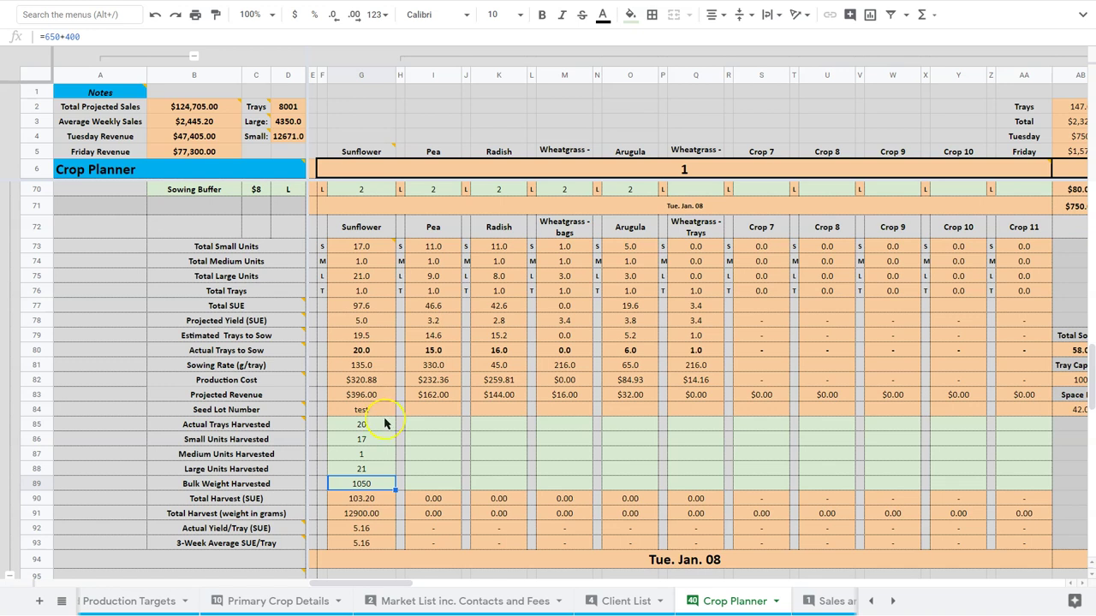
{"action": "scroll", "coordinate": [385, 423], "scroll_direction": "down", "scroll_amount": 1}
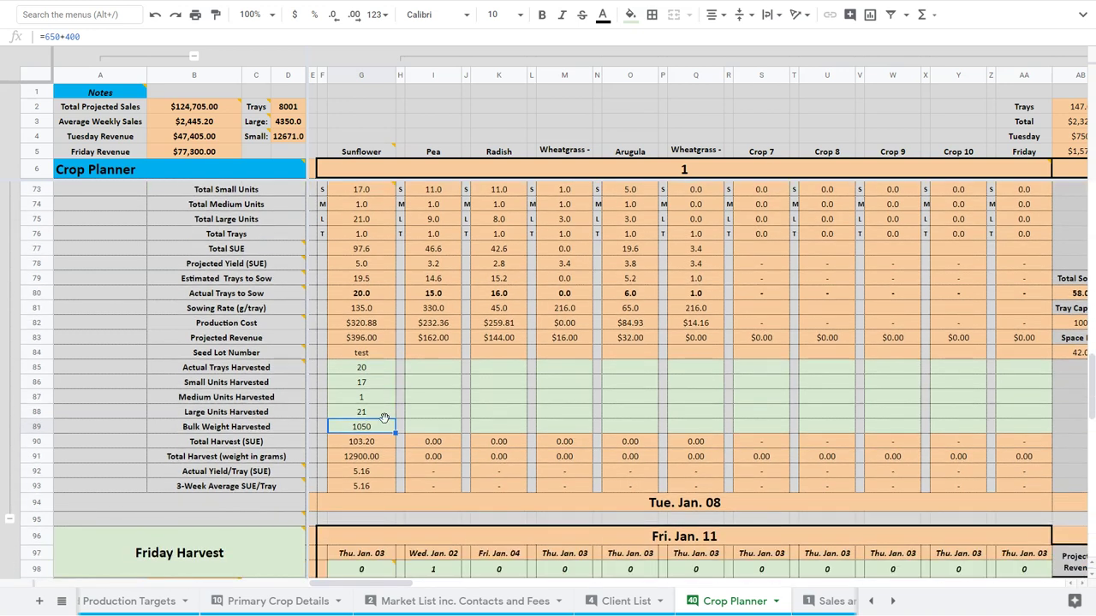
{"action": "key", "text": "shift+Up"}
{"action": "key", "text": "shift+Up"}
{"action": "key", "text": "shift+Up"}
{"action": "key", "text": "shift+Up"}
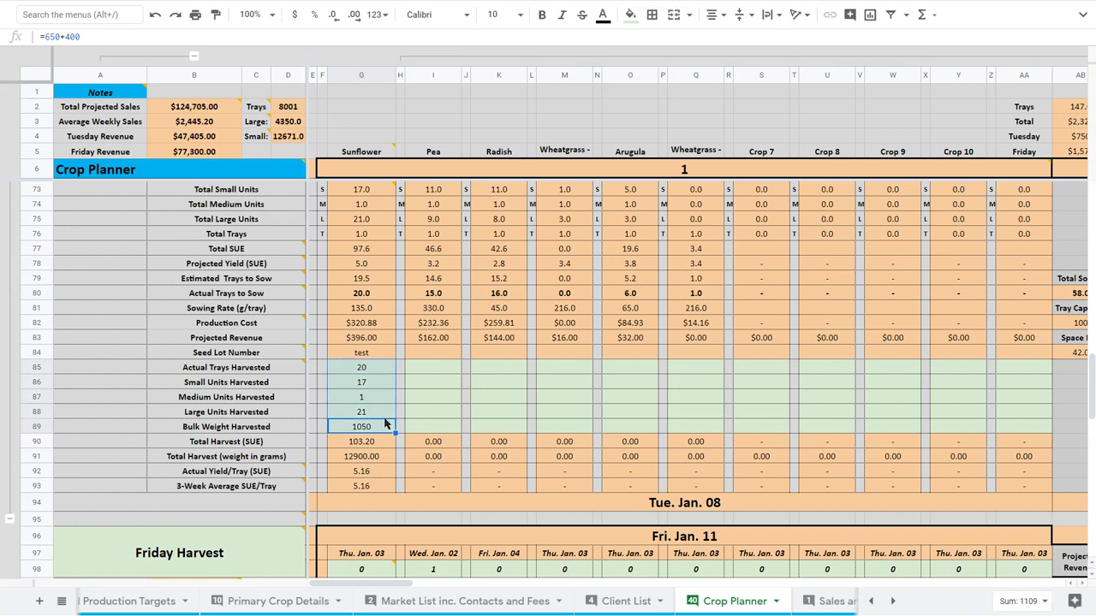
{"action": "key", "text": "Delete"}
{"action": "left_click", "coordinate": [374, 387]}
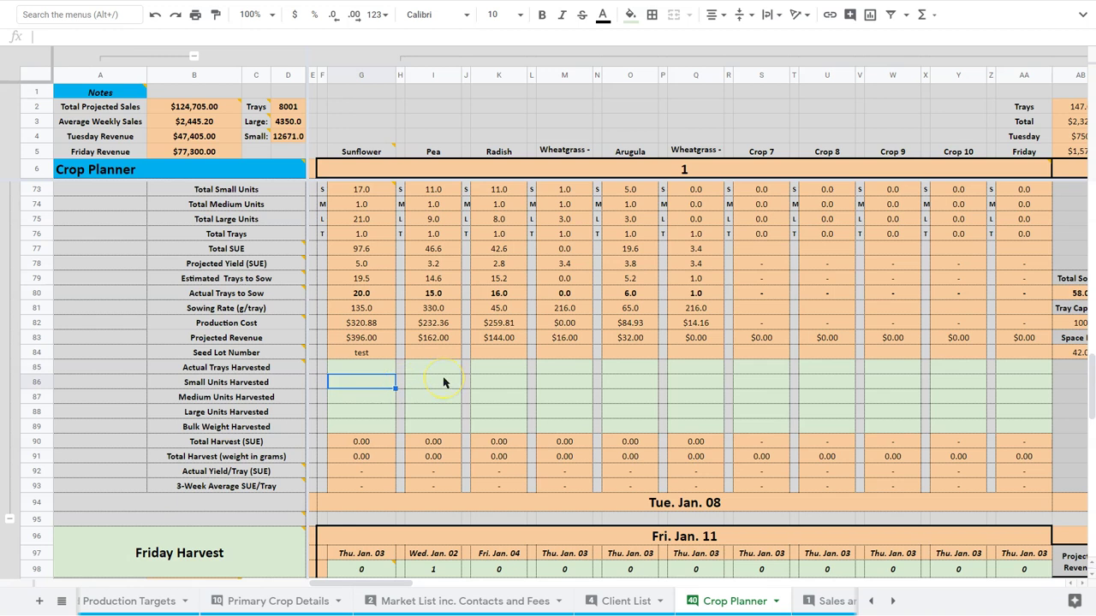
Inspect how week 1's total sowed, tray capacity and space left are calculated for the Tuesday harvest.
{"action": "scroll", "coordinate": [650, 386], "scroll_direction": "right", "scroll_amount": 5}
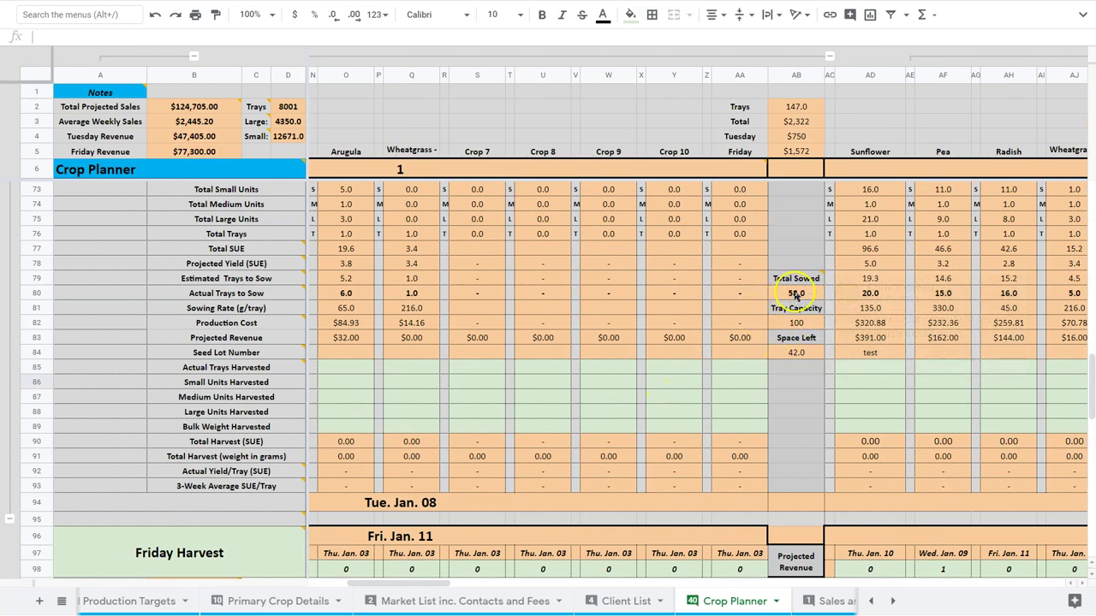
{"action": "left_click", "coordinate": [795, 293]}
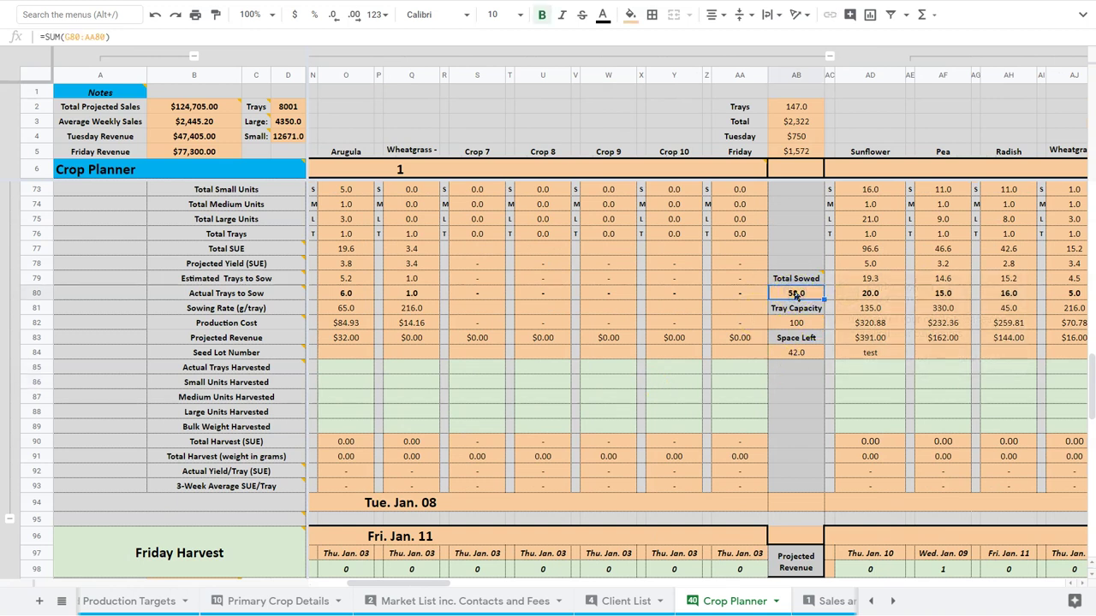
{"action": "key", "text": "Down"}
{"action": "key", "text": "Down"}
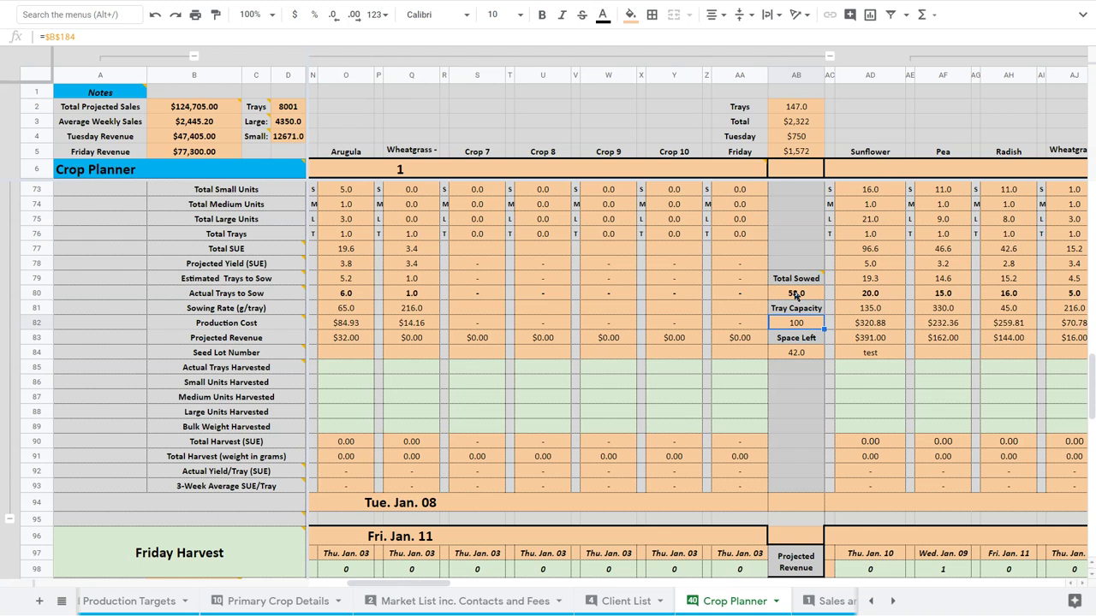
{"action": "key", "text": "Down"}
{"action": "key", "text": "Down"}
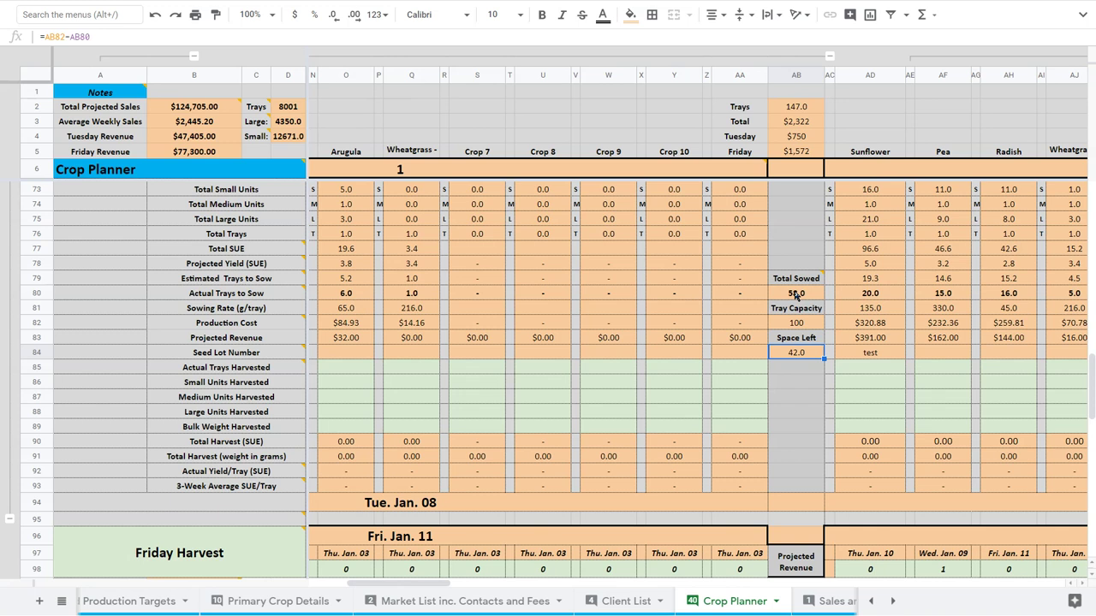
{"action": "scroll", "coordinate": [656, 343], "scroll_direction": "left", "scroll_amount": 5}
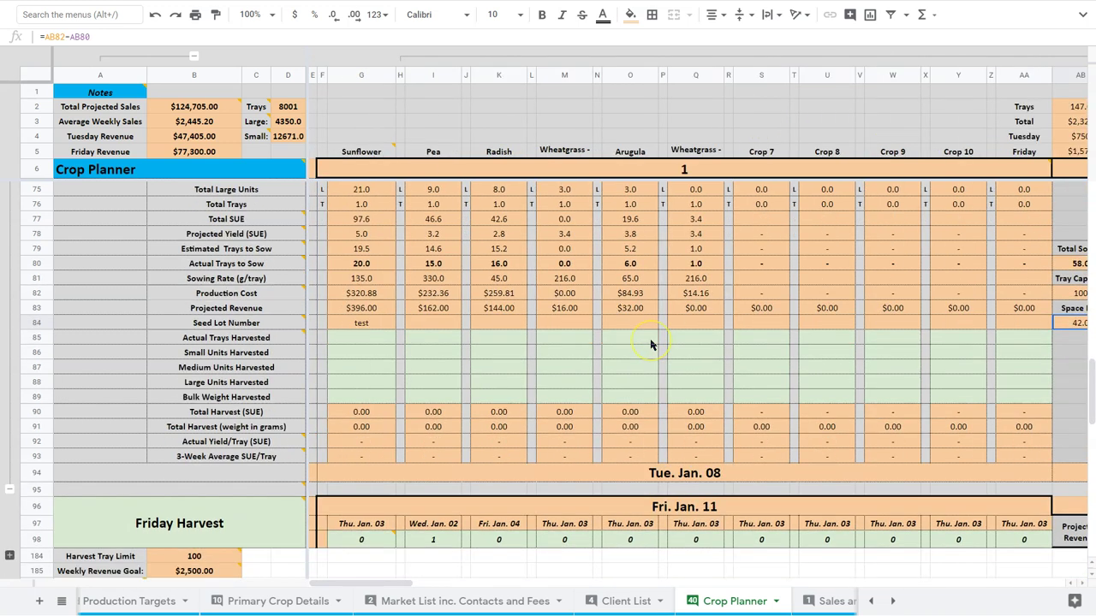
{"action": "scroll", "coordinate": [651, 345], "scroll_direction": "down", "scroll_amount": 2}
{"action": "scroll", "coordinate": [651, 345], "scroll_direction": "up", "scroll_amount": 2}
{"action": "scroll", "coordinate": [642, 294], "scroll_direction": "right", "scroll_amount": 2}
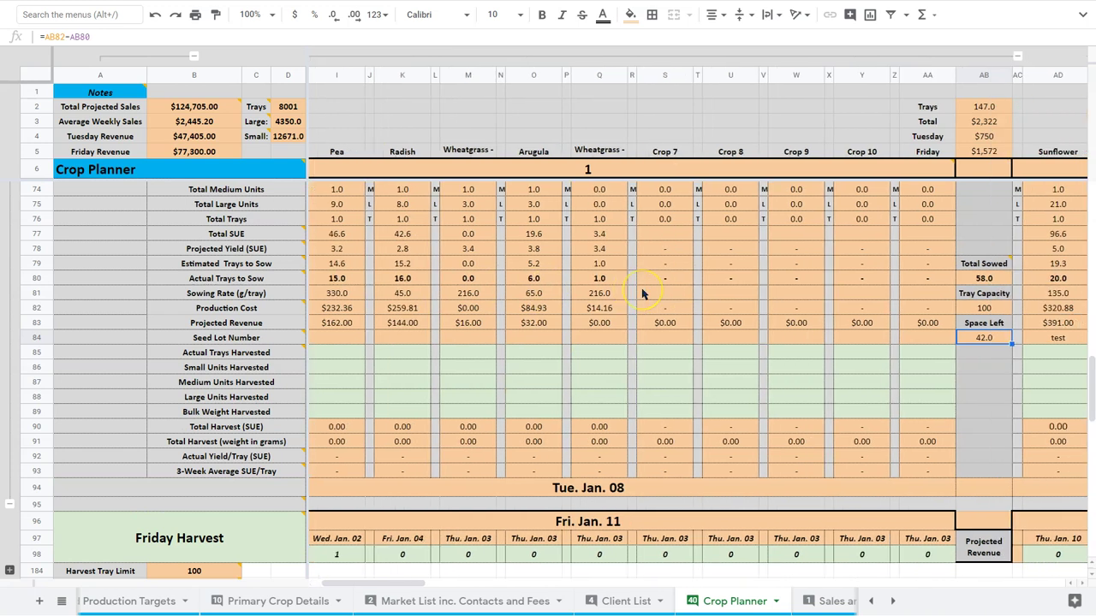
{"action": "scroll", "coordinate": [642, 294], "scroll_direction": "left", "scroll_amount": 1}
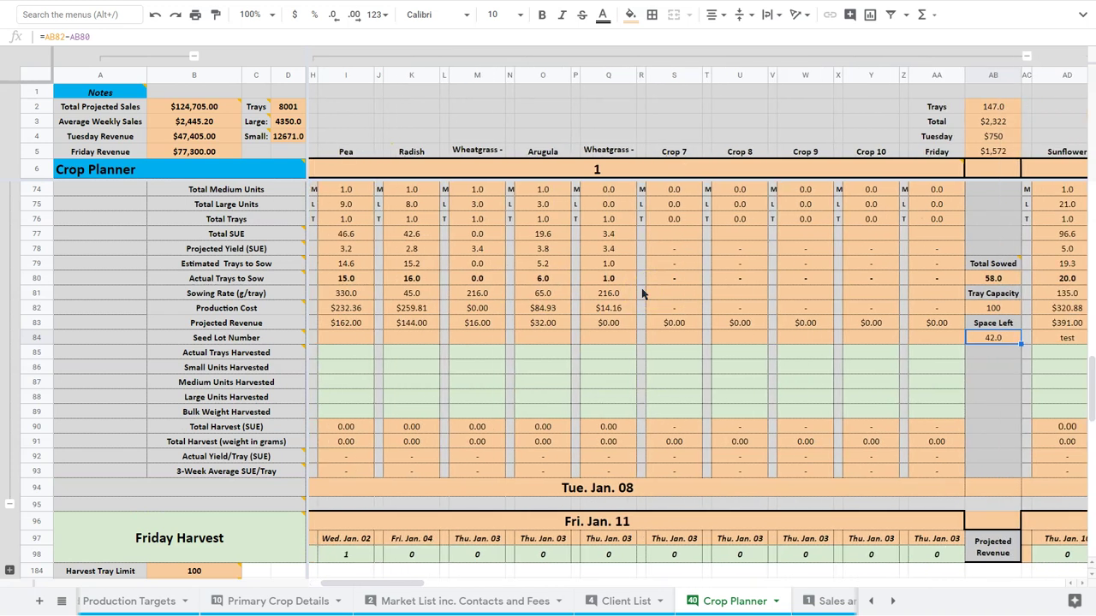
{"action": "scroll", "coordinate": [642, 294], "scroll_direction": "left", "scroll_amount": 2}
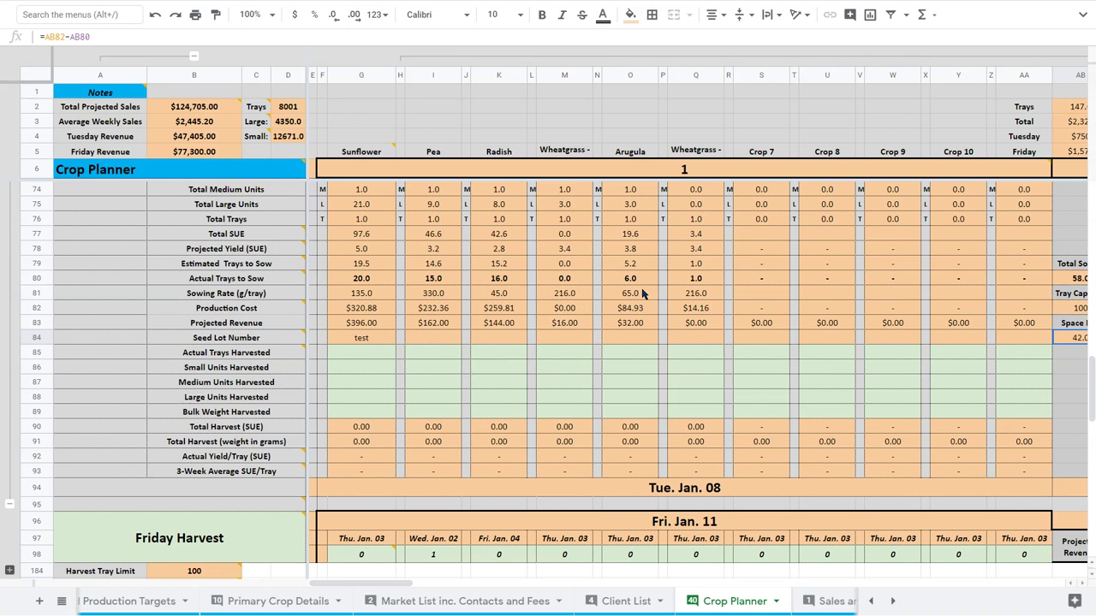
{"action": "left_click", "coordinate": [600, 355]}
{"action": "scroll", "coordinate": [673, 353], "scroll_direction": "right", "scroll_amount": 2}
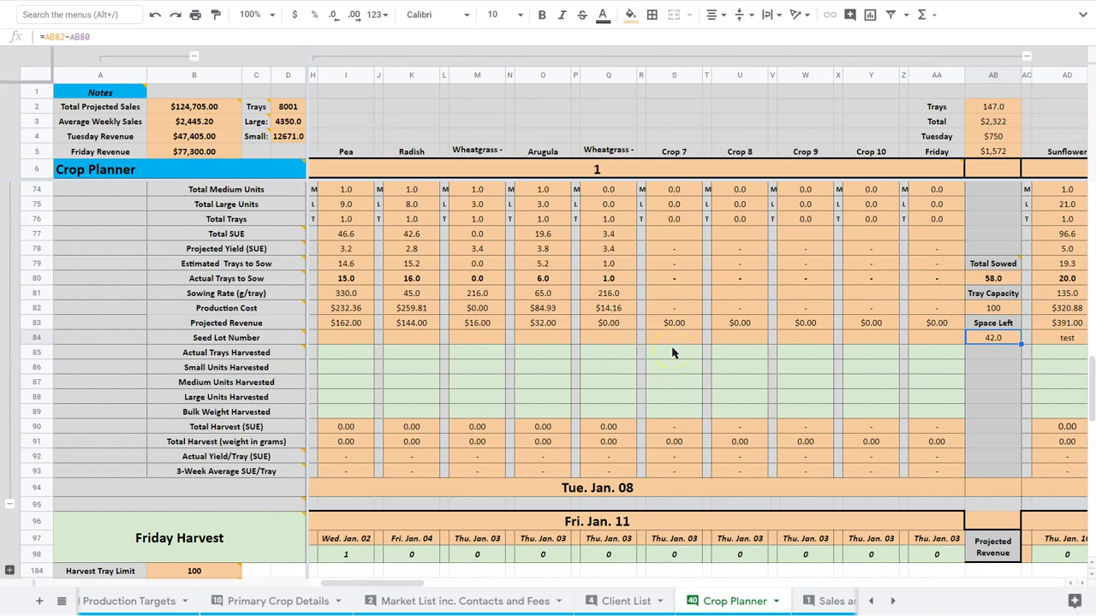
{"action": "scroll", "coordinate": [672, 353], "scroll_direction": "left", "scroll_amount": 2}
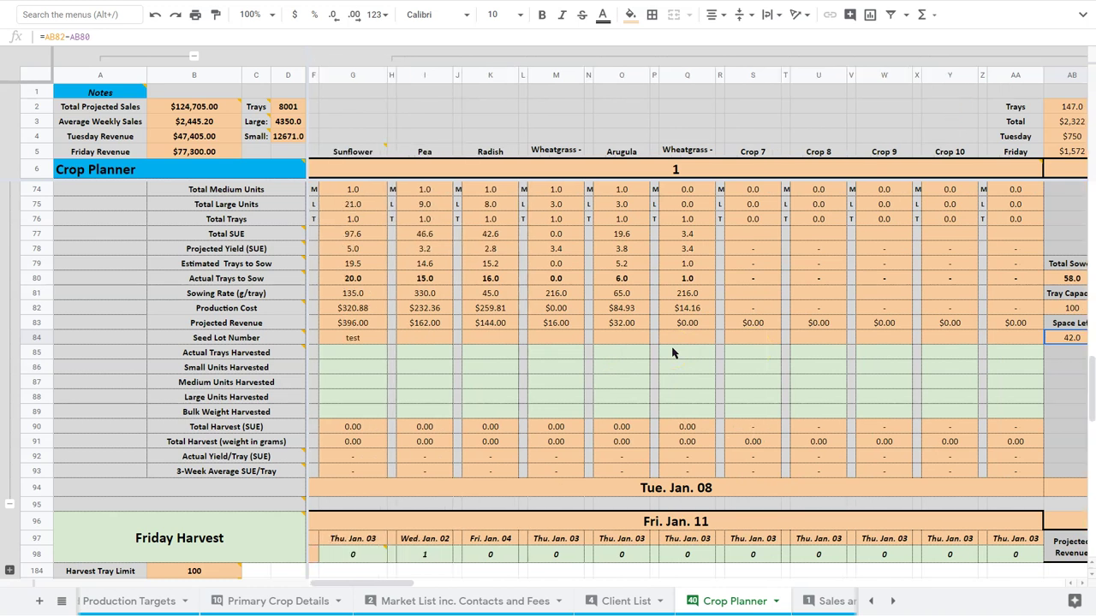
Expand the collapsed Friday Harvest order rows and compare their layout with the Tuesday Harvest section.
{"action": "scroll", "coordinate": [673, 350], "scroll_direction": "down", "scroll_amount": 6}
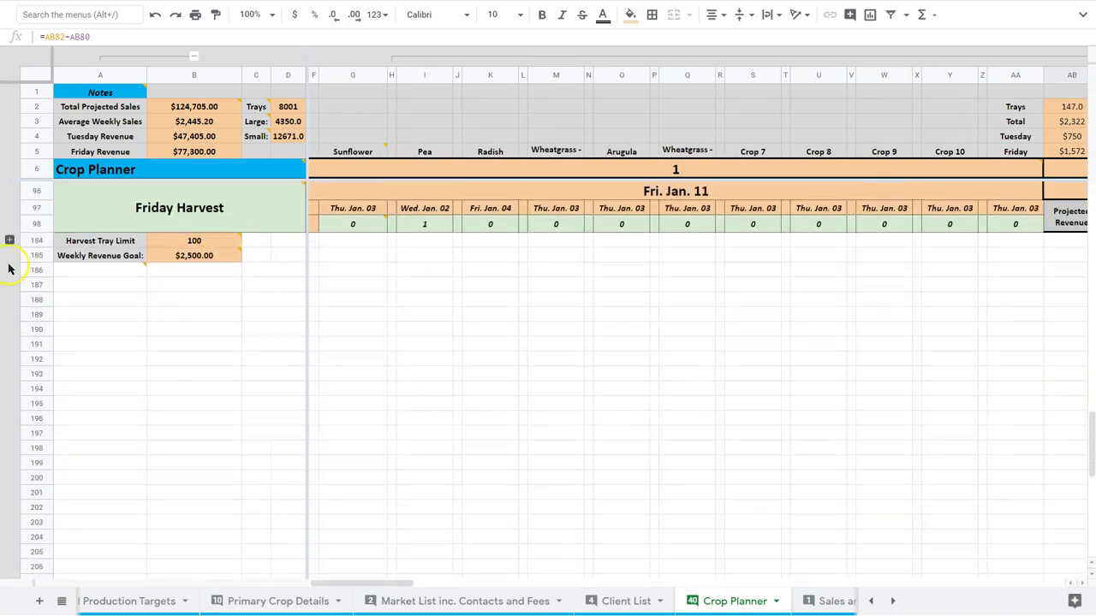
{"action": "left_click", "coordinate": [10, 242]}
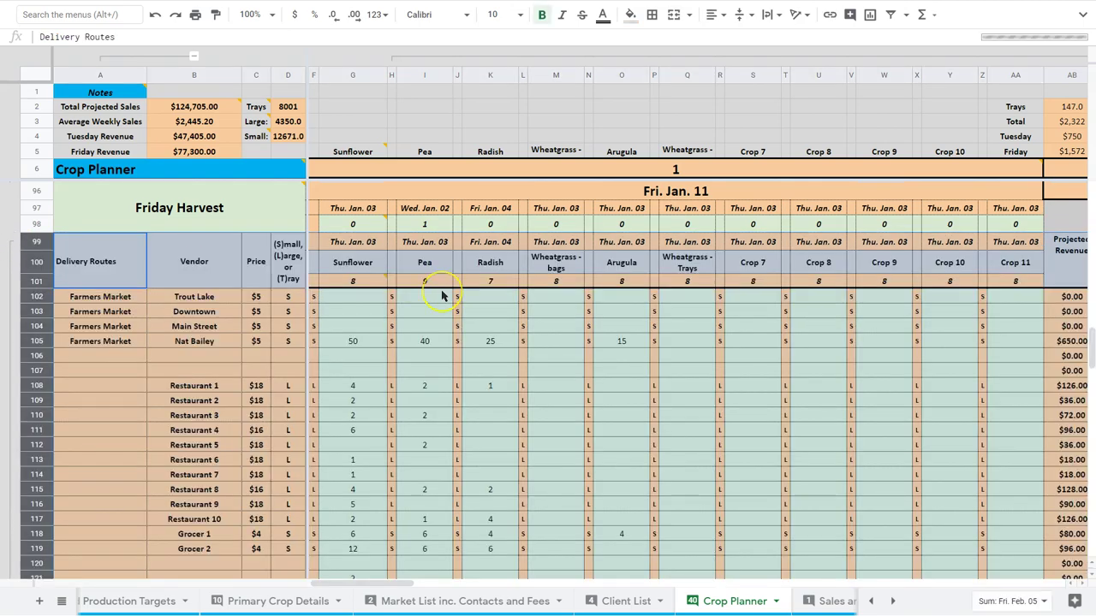
{"action": "scroll", "coordinate": [442, 291], "scroll_direction": "up", "scroll_amount": 10}
{"action": "scroll", "coordinate": [442, 296], "scroll_direction": "down", "scroll_amount": 10}
{"action": "scroll", "coordinate": [442, 295], "scroll_direction": "up", "scroll_amount": 15}
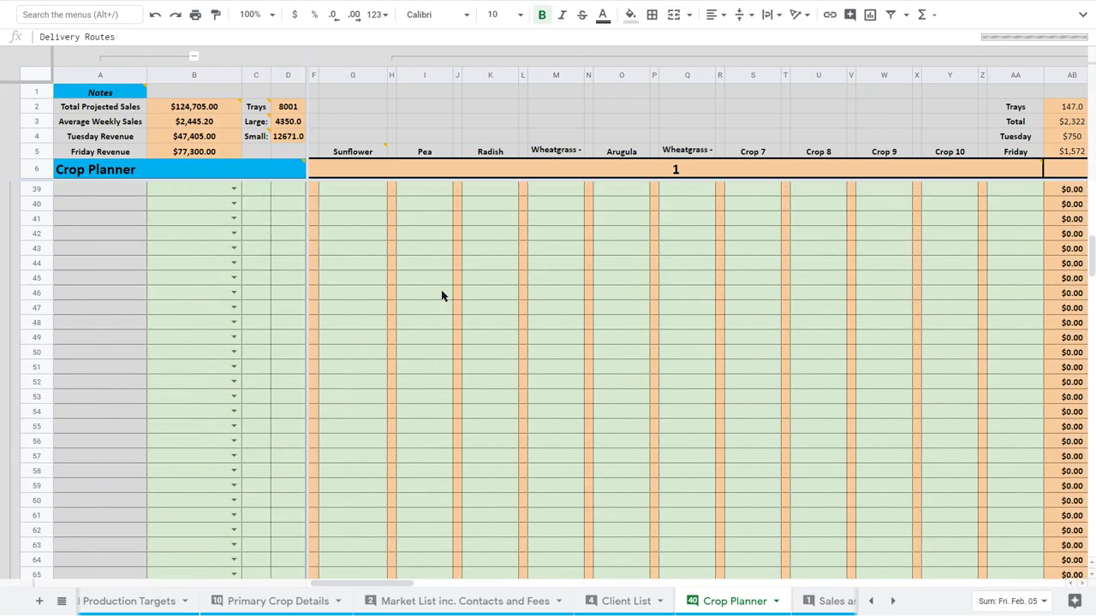
{"action": "scroll", "coordinate": [441, 296], "scroll_direction": "down", "scroll_amount": 5}
{"action": "scroll", "coordinate": [442, 295], "scroll_direction": "down", "scroll_amount": 5}
{"action": "scroll", "coordinate": [442, 295], "scroll_direction": "up", "scroll_amount": 15}
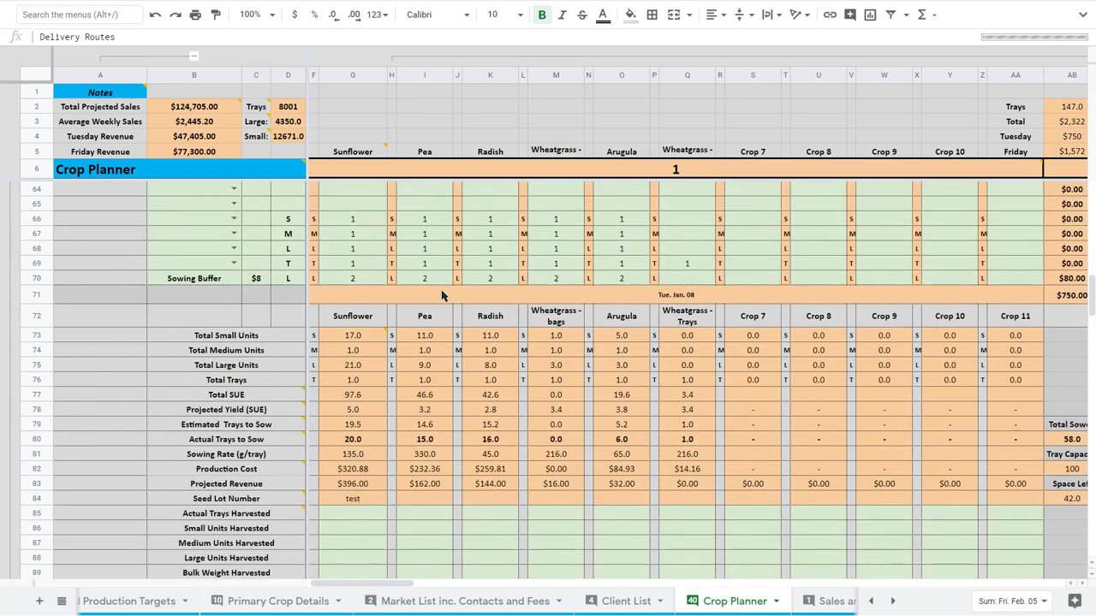
{"action": "scroll", "coordinate": [441, 296], "scroll_direction": "up", "scroll_amount": 3}
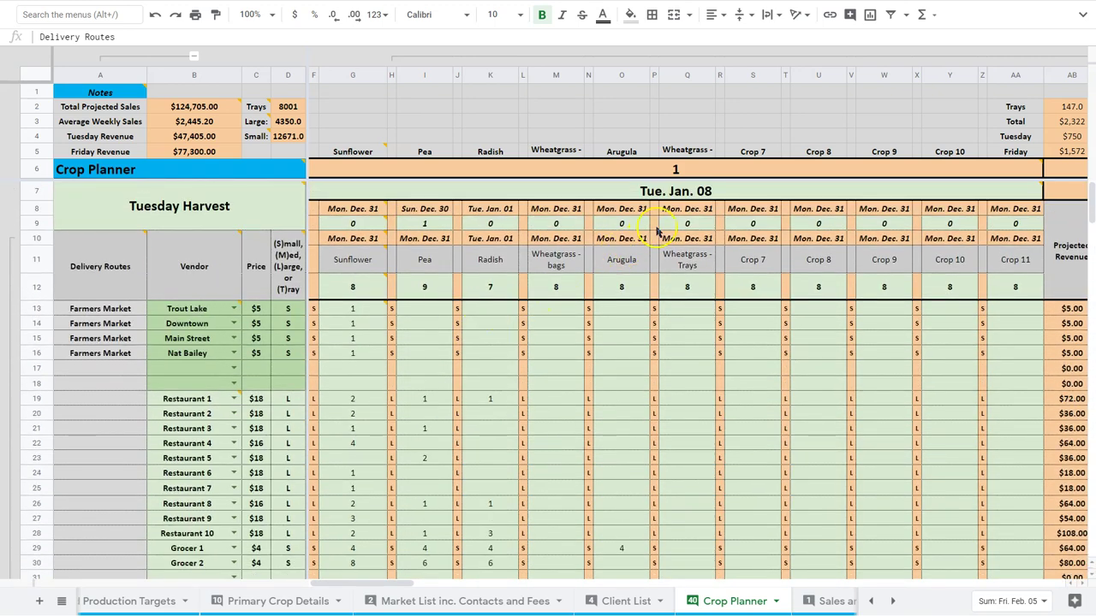
Examine how the first Tuesday harvest date relates to the harvest dates of weeks 2 and 3.
{"action": "mouse_move", "coordinate": [701, 190]}
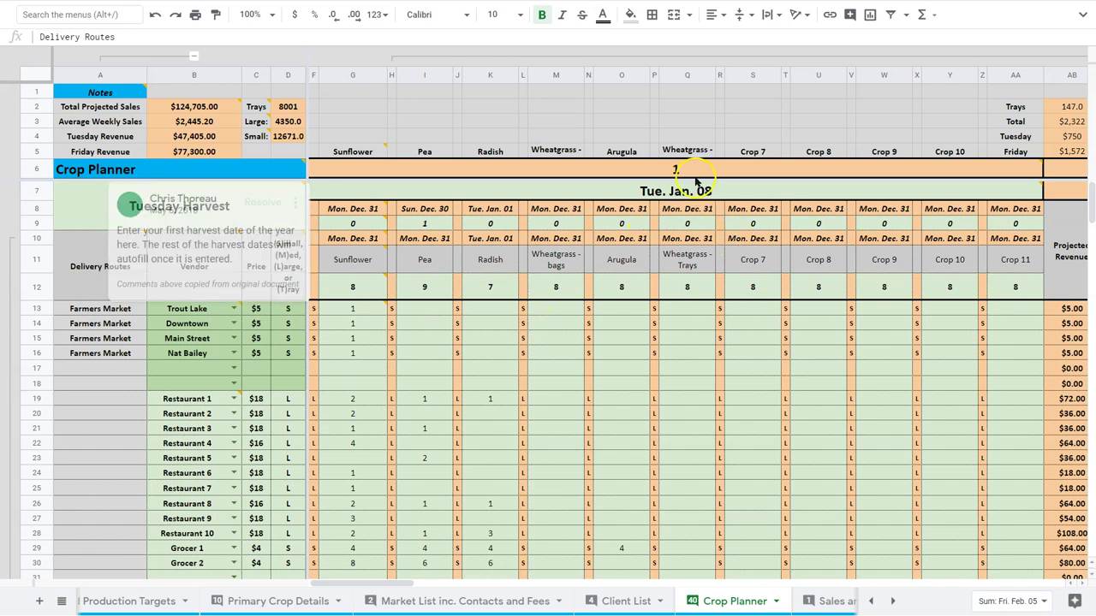
{"action": "scroll", "coordinate": [790, 288], "scroll_direction": "right", "scroll_amount": 5}
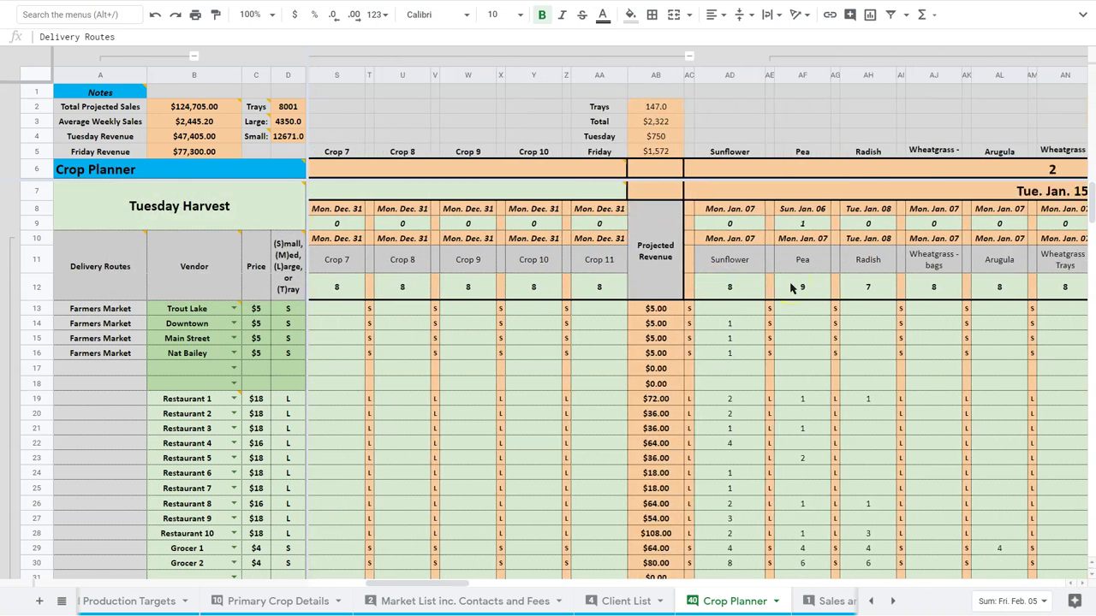
{"action": "scroll", "coordinate": [869, 188], "scroll_direction": "right", "scroll_amount": 6}
{"action": "scroll", "coordinate": [869, 188], "scroll_direction": "right", "scroll_amount": 3}
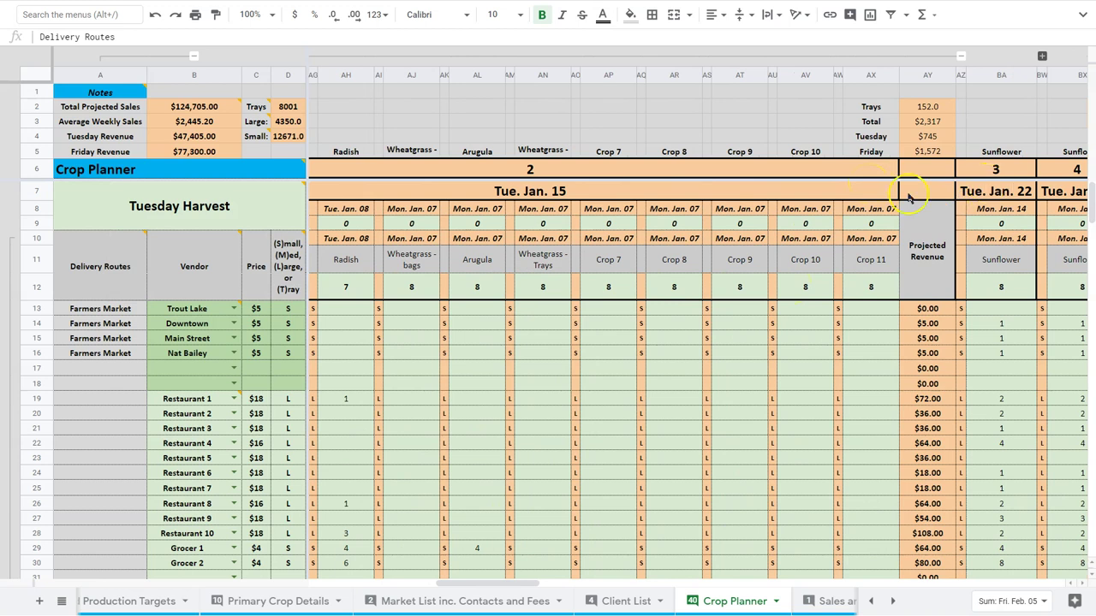
{"action": "scroll", "coordinate": [599, 246], "scroll_direction": "left", "scroll_amount": 3}
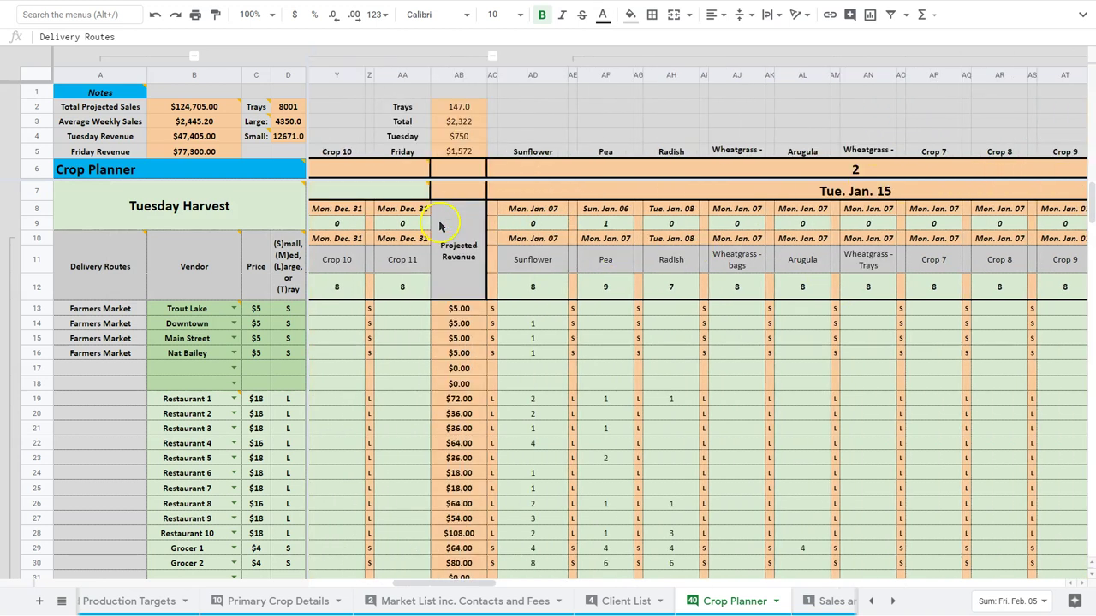
{"action": "scroll", "coordinate": [443, 227], "scroll_direction": "left", "scroll_amount": 3}
{"action": "scroll", "coordinate": [785, 304], "scroll_direction": "left", "scroll_amount": 10}
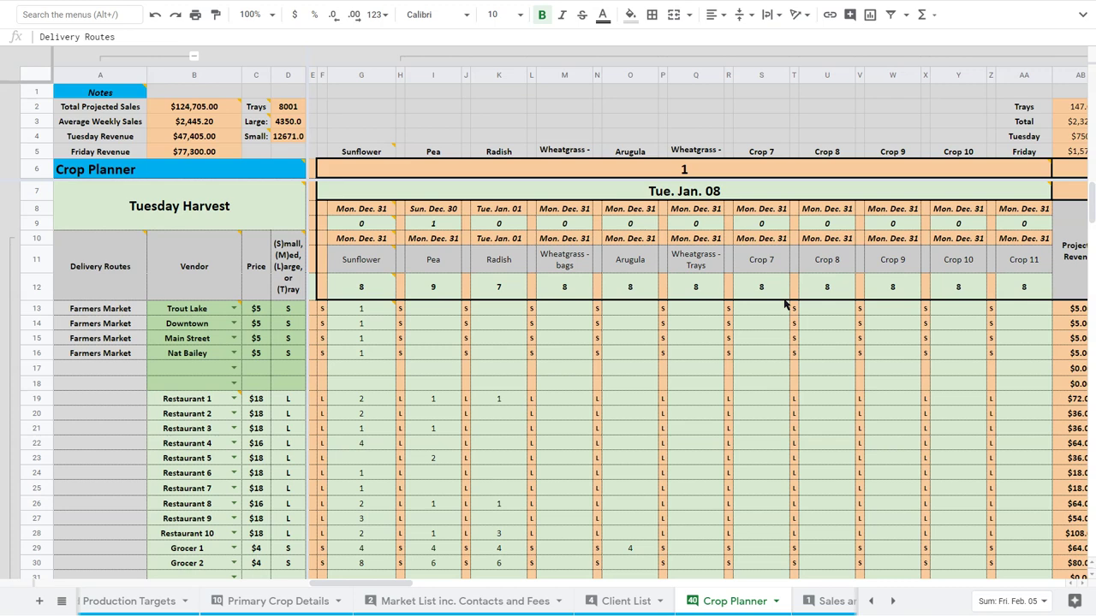
Compare the vendor and order rows of week 1's Tuesday Harvest with those of its Friday Harvest.
{"action": "scroll", "coordinate": [783, 304], "scroll_direction": "down", "scroll_amount": 10}
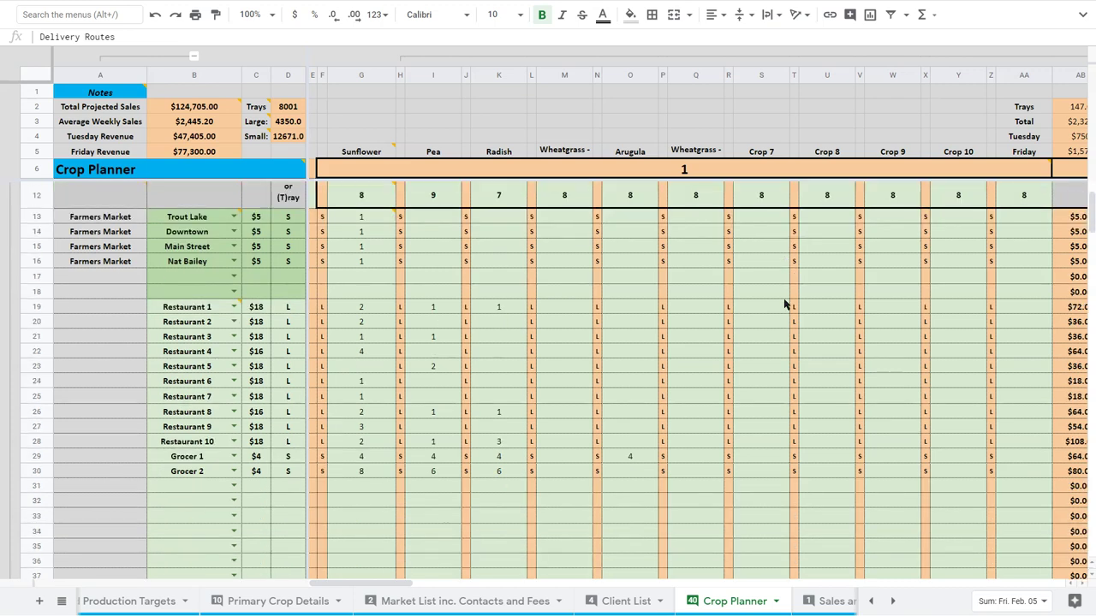
{"action": "scroll", "coordinate": [783, 304], "scroll_direction": "down", "scroll_amount": 7}
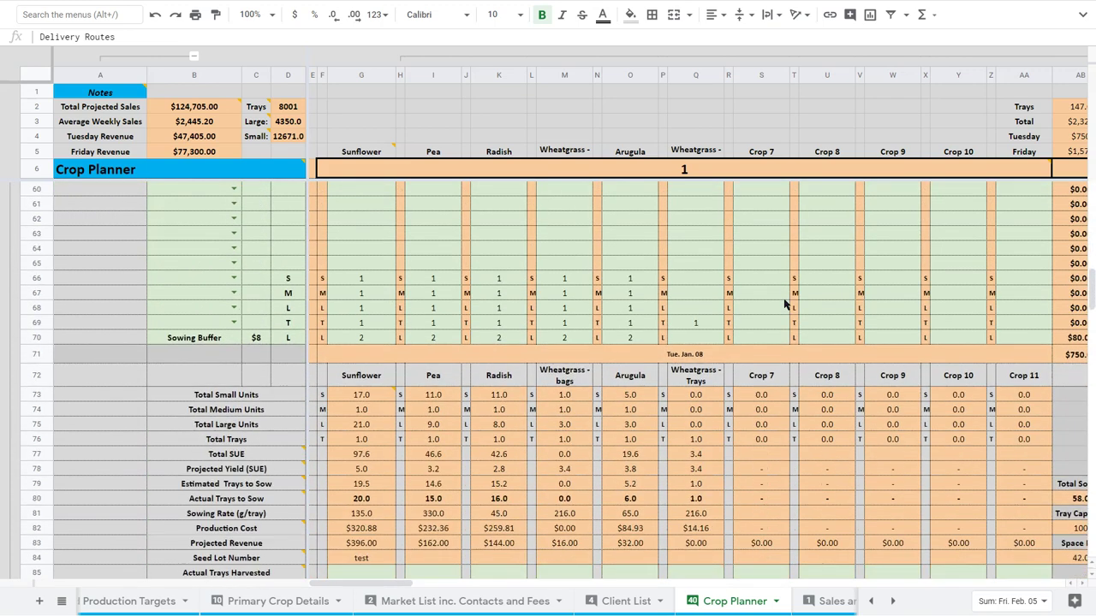
{"action": "scroll", "coordinate": [783, 304], "scroll_direction": "down", "scroll_amount": 4}
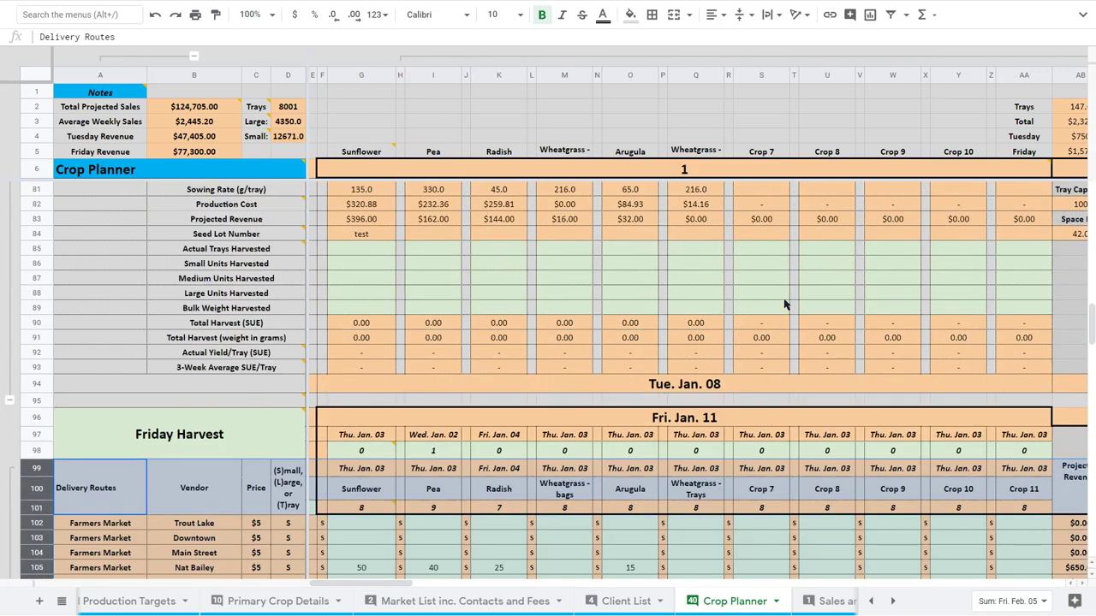
{"action": "scroll", "coordinate": [783, 304], "scroll_direction": "up", "scroll_amount": 16}
{"action": "scroll", "coordinate": [783, 304], "scroll_direction": "up", "scroll_amount": 1}
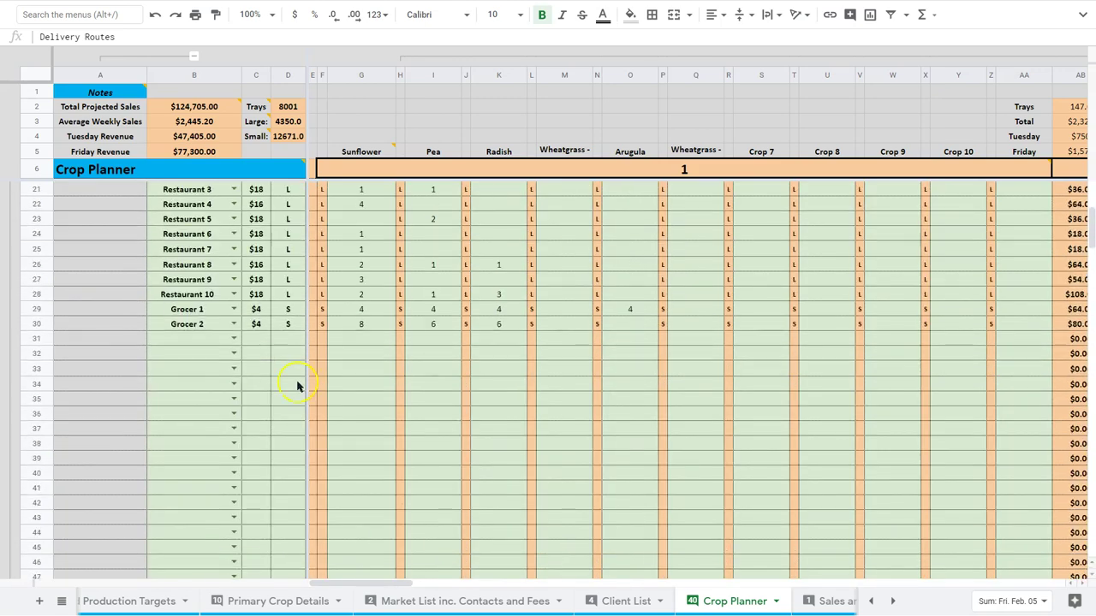
{"action": "left_click", "coordinate": [215, 353]}
{"action": "scroll", "coordinate": [215, 353], "scroll_direction": "up", "scroll_amount": 5}
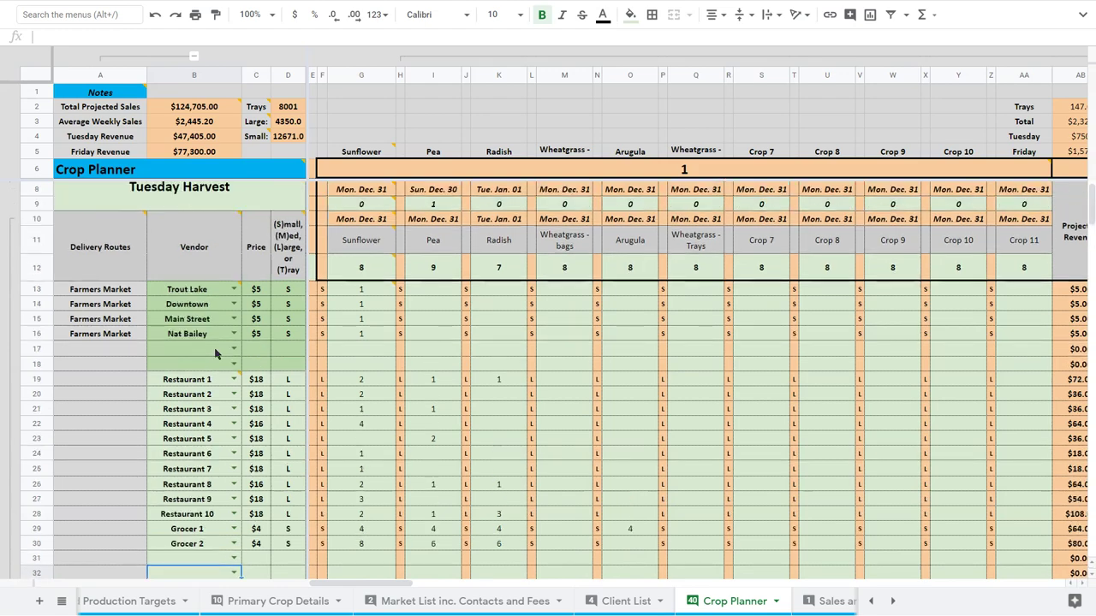
{"action": "scroll", "coordinate": [215, 353], "scroll_direction": "down", "scroll_amount": 8}
{"action": "scroll", "coordinate": [215, 353], "scroll_direction": "down", "scroll_amount": 20}
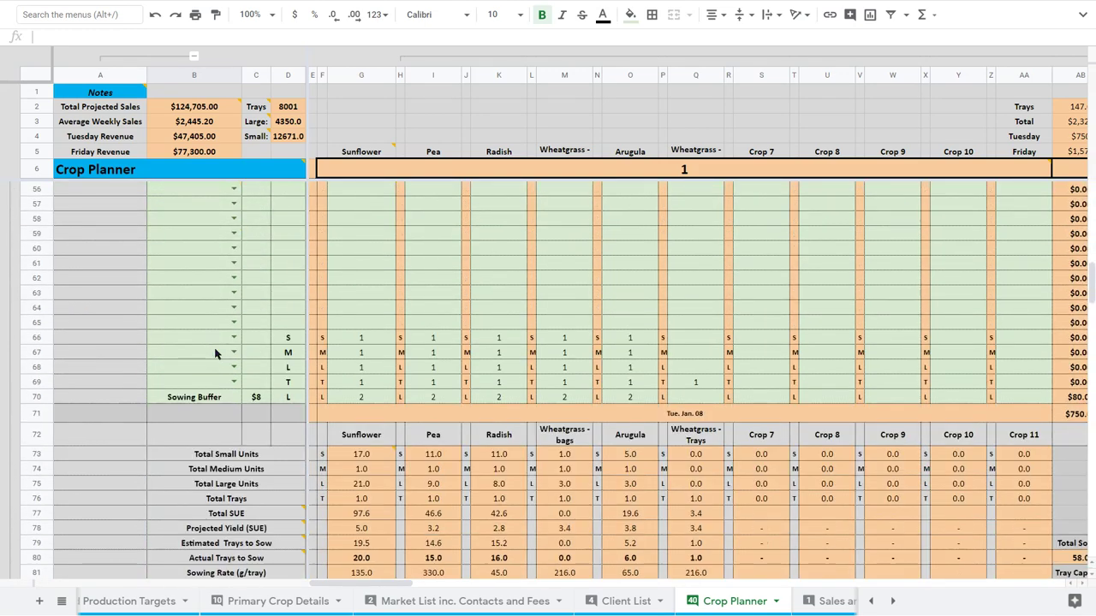
{"action": "scroll", "coordinate": [215, 353], "scroll_direction": "up", "scroll_amount": 4}
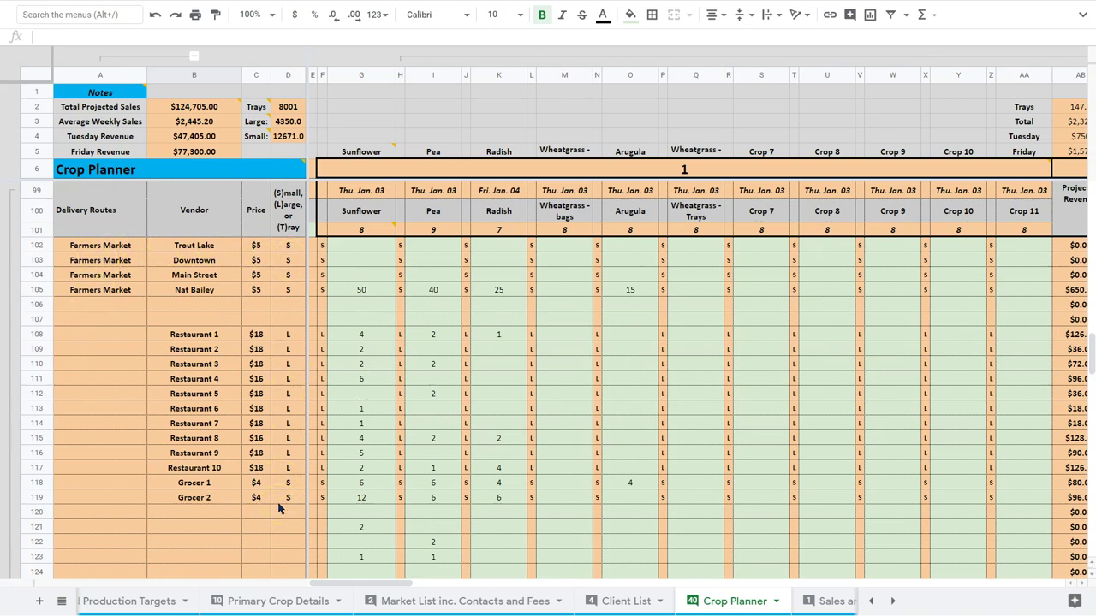
{"action": "scroll", "coordinate": [255, 410], "scroll_direction": "up", "scroll_amount": 18}
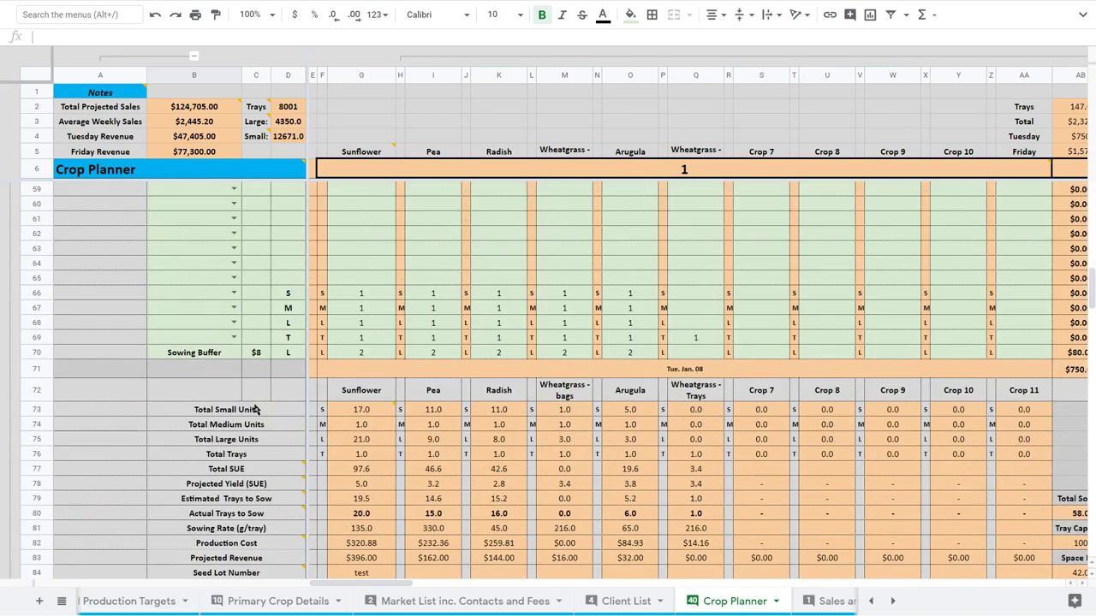
{"action": "scroll", "coordinate": [255, 410], "scroll_direction": "up", "scroll_amount": 6}
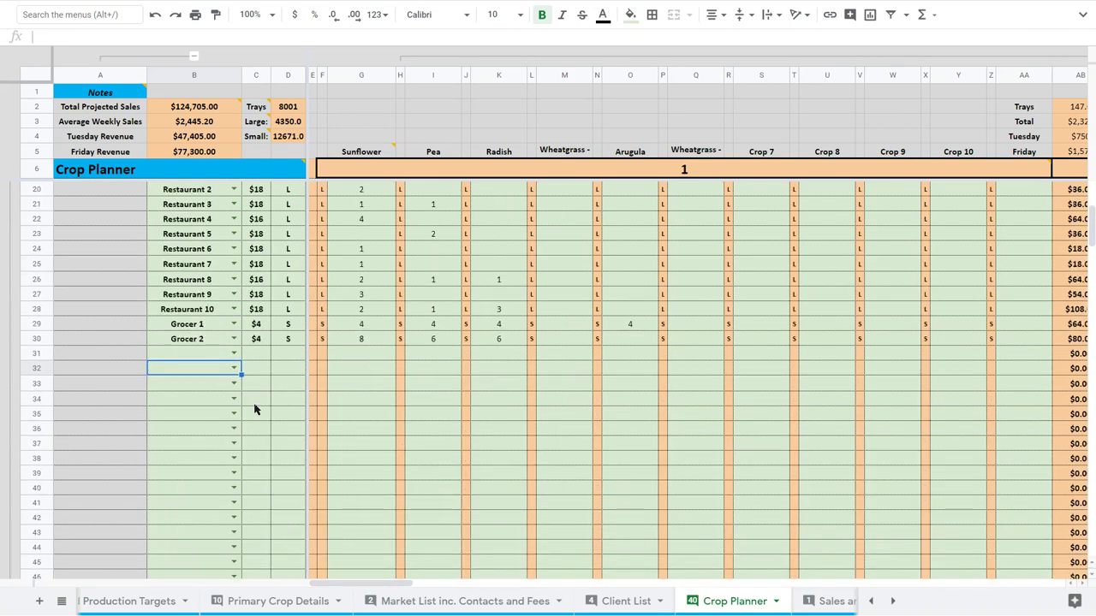
Add Grocer 3 as a vendor in the Tuesday Harvest list, in the empty row below Grocer 2.
{"action": "left_click", "coordinate": [220, 375]}
{"action": "left_click", "coordinate": [197, 354]}
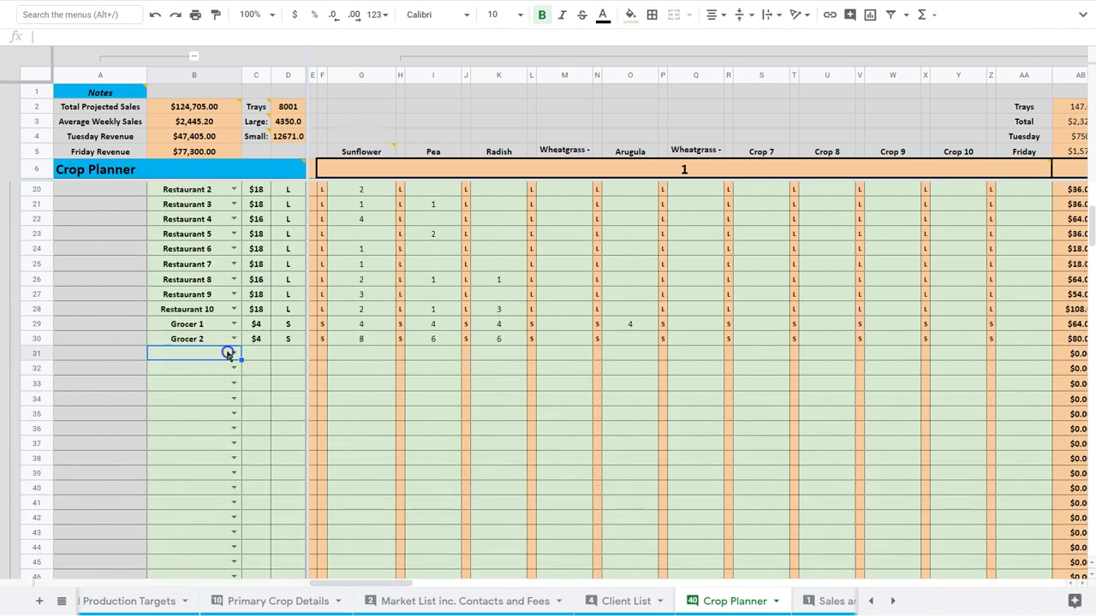
{"action": "left_click", "coordinate": [234, 353]}
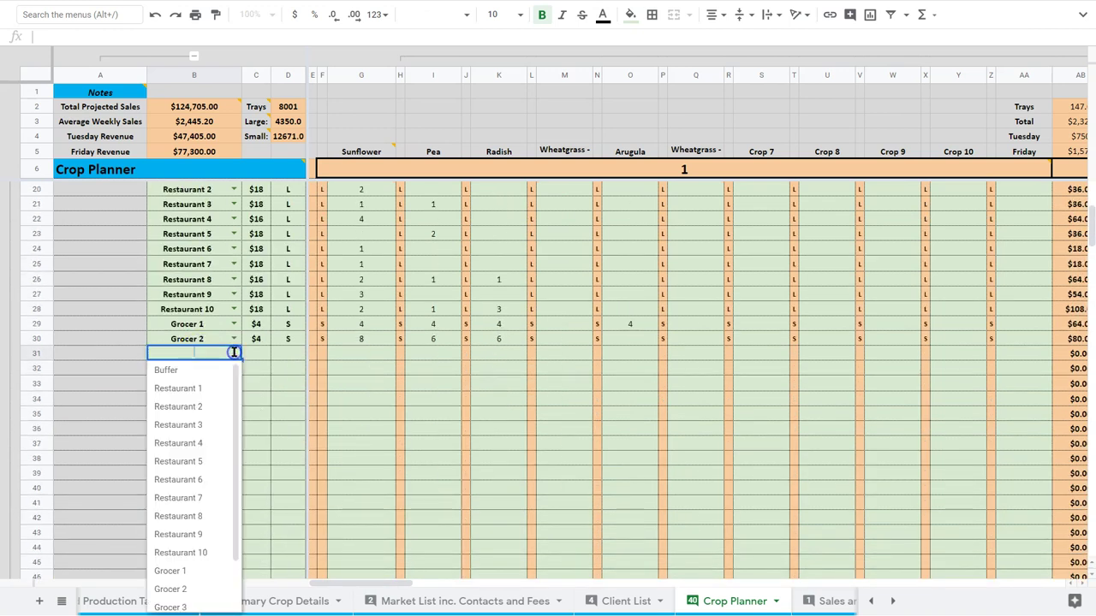
{"action": "left_click", "coordinate": [196, 605]}
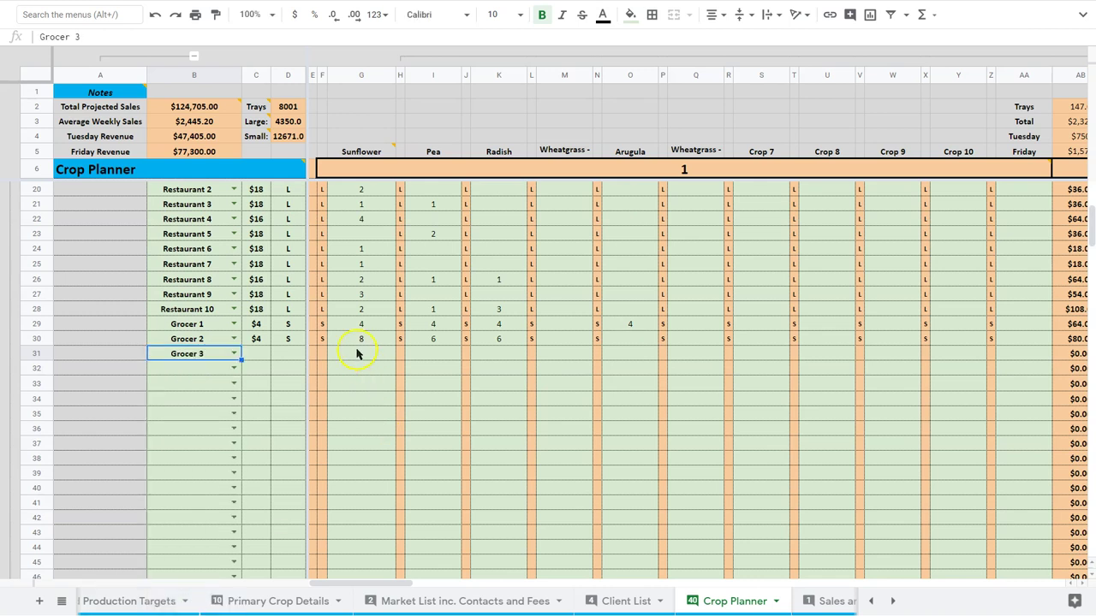
Check whether Grocer 3 carries over to the Friday Harvest vendor list, and compare its rows with Tuesday's.
{"action": "left_click", "coordinate": [357, 352]}
{"action": "scroll", "coordinate": [357, 354], "scroll_direction": "down", "scroll_amount": 1}
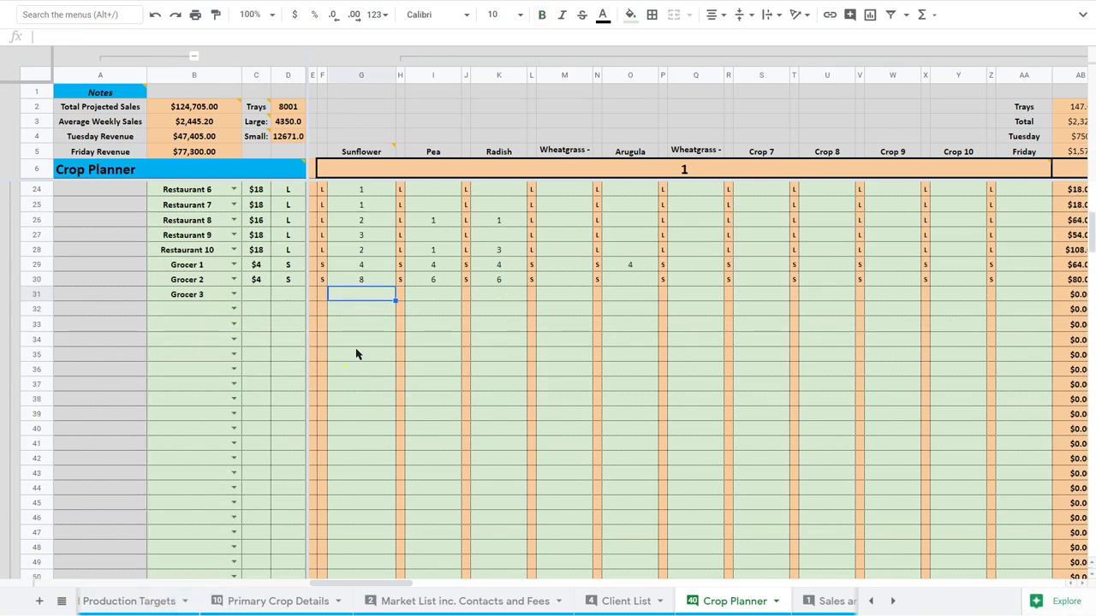
{"action": "scroll", "coordinate": [357, 353], "scroll_direction": "down", "scroll_amount": 20}
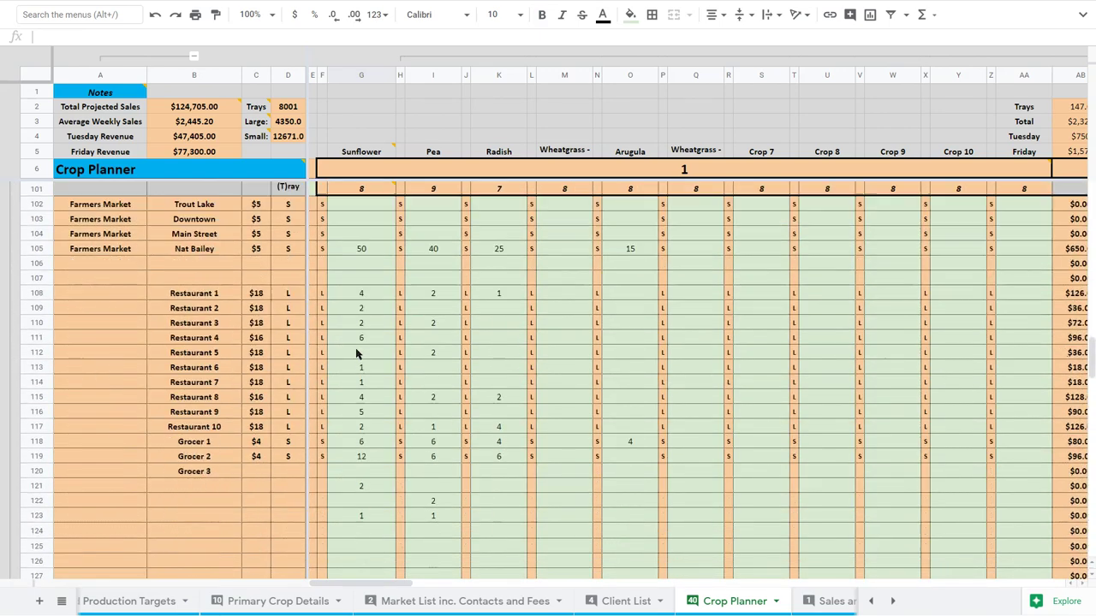
{"action": "scroll", "coordinate": [357, 352], "scroll_direction": "down", "scroll_amount": 1}
{"action": "scroll", "coordinate": [361, 439], "scroll_direction": "down", "scroll_amount": 1}
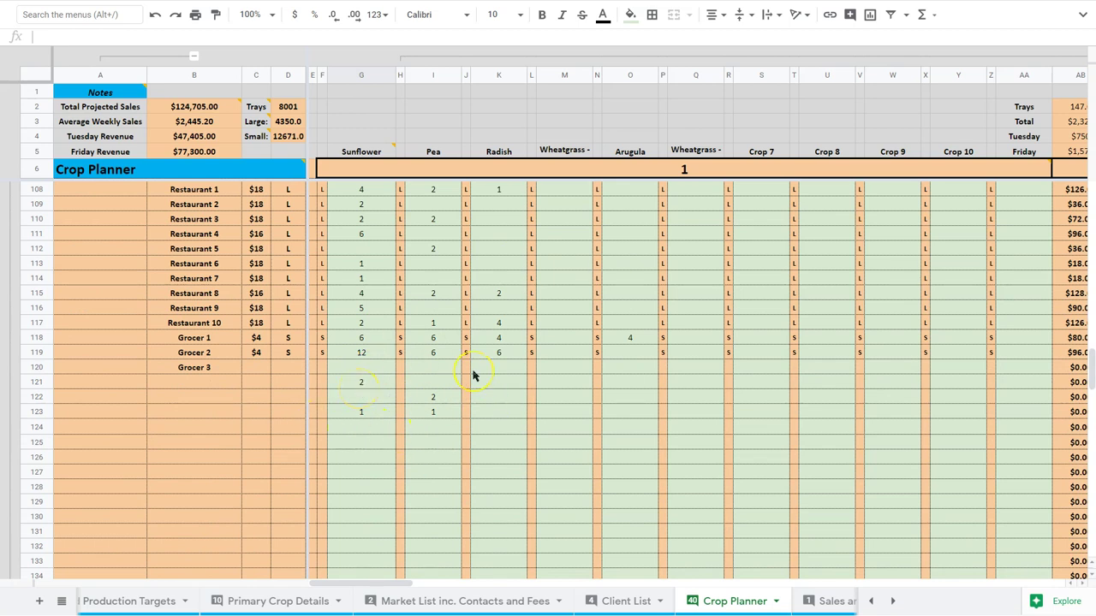
{"action": "scroll", "coordinate": [474, 375], "scroll_direction": "up", "scroll_amount": 12}
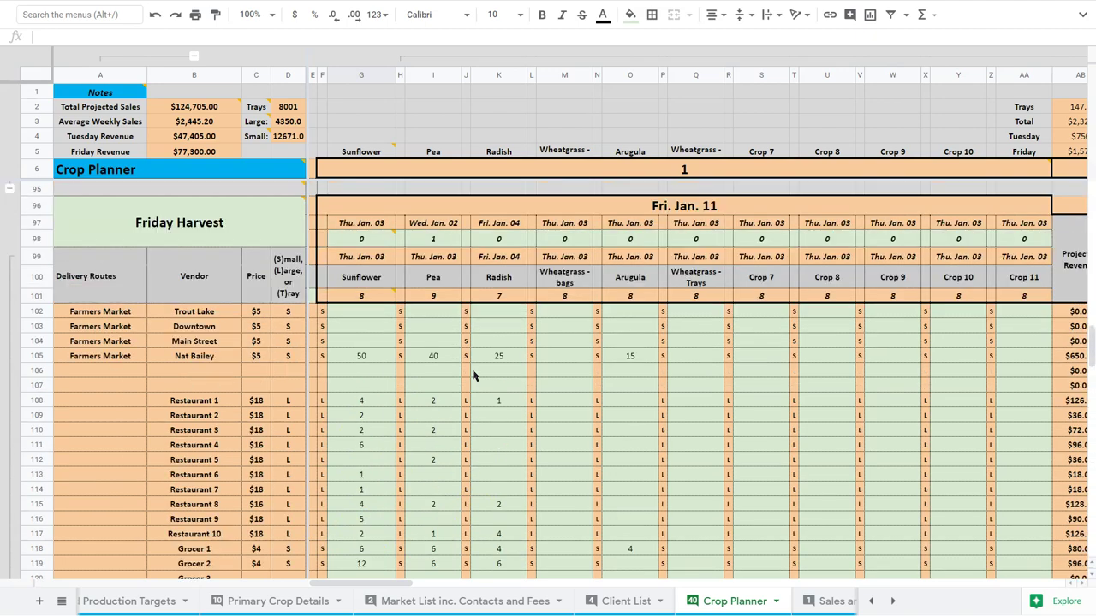
{"action": "scroll", "coordinate": [474, 375], "scroll_direction": "down", "scroll_amount": 10}
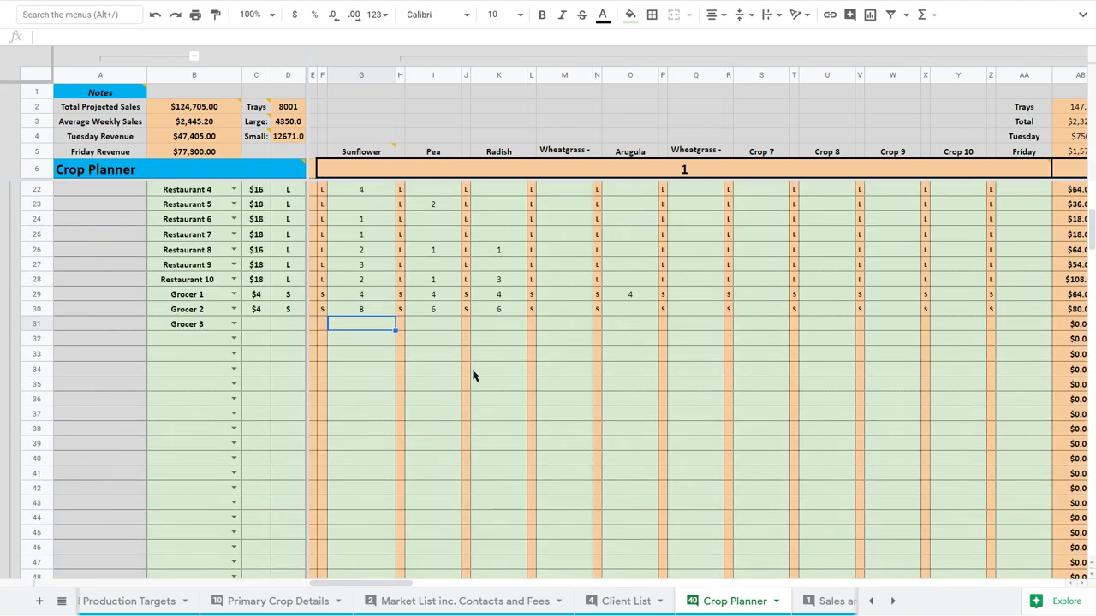
{"action": "scroll", "coordinate": [473, 375], "scroll_direction": "down", "scroll_amount": 2}
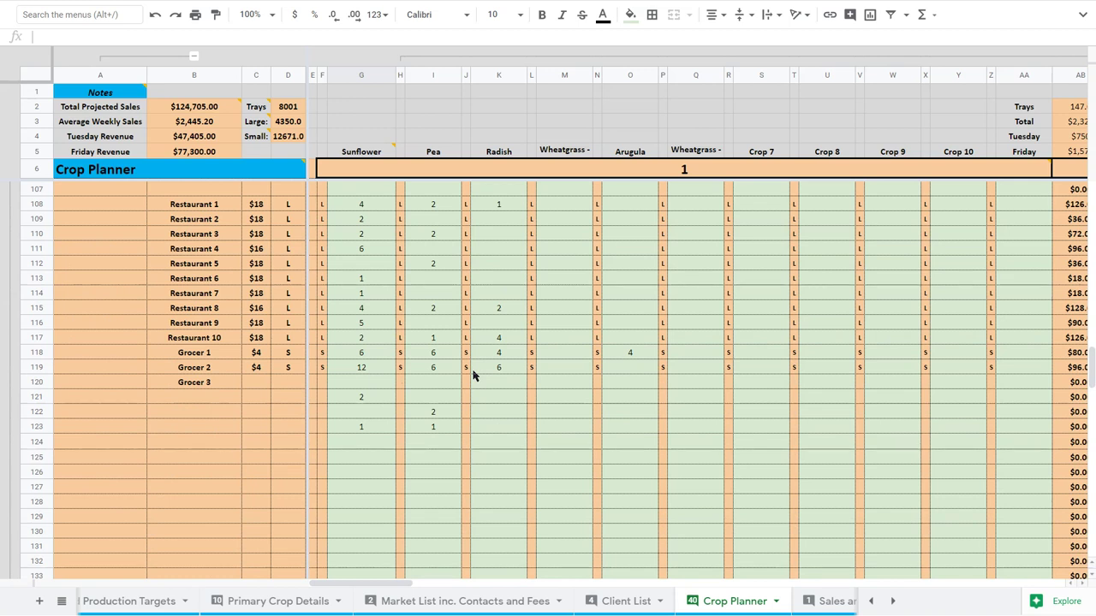
{"action": "scroll", "coordinate": [474, 375], "scroll_direction": "up", "scroll_amount": 2}
{"action": "scroll", "coordinate": [477, 319], "scroll_direction": "up", "scroll_amount": 1}
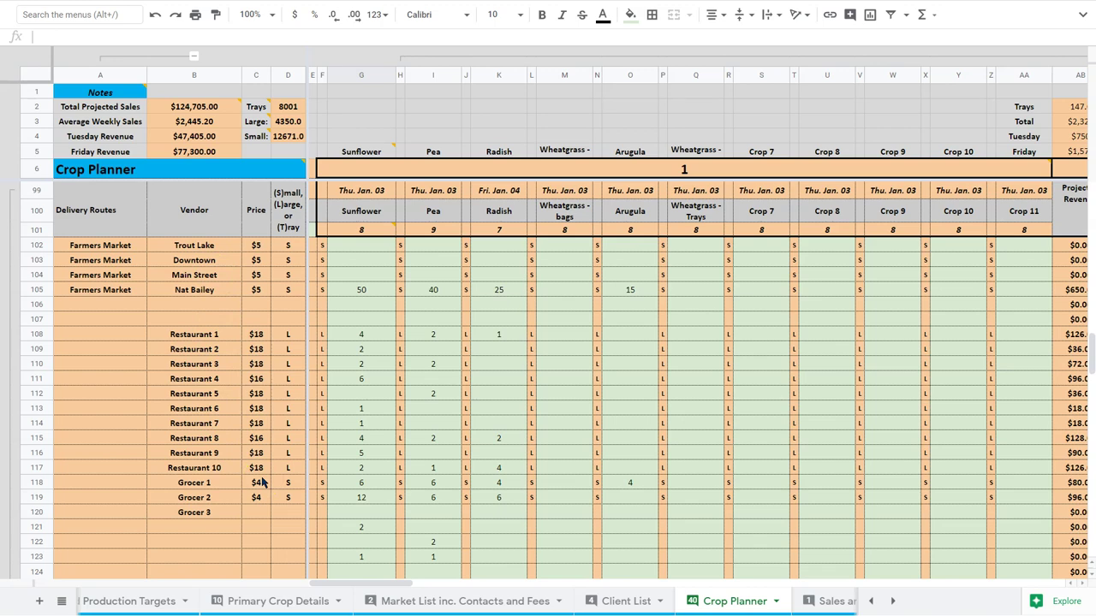
Inspect how Friday's delivery route, vendor, price and size cells from row 102 to 121 link to the Tuesday section.
{"action": "scroll", "coordinate": [212, 227], "scroll_direction": "up", "scroll_amount": 10}
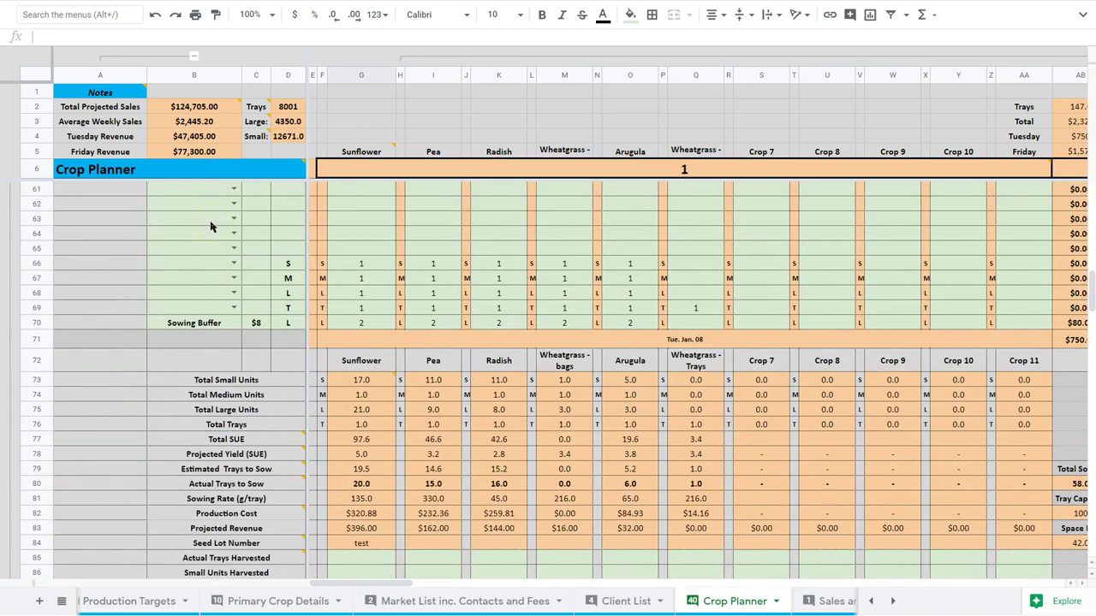
{"action": "scroll", "coordinate": [212, 227], "scroll_direction": "up", "scroll_amount": 3}
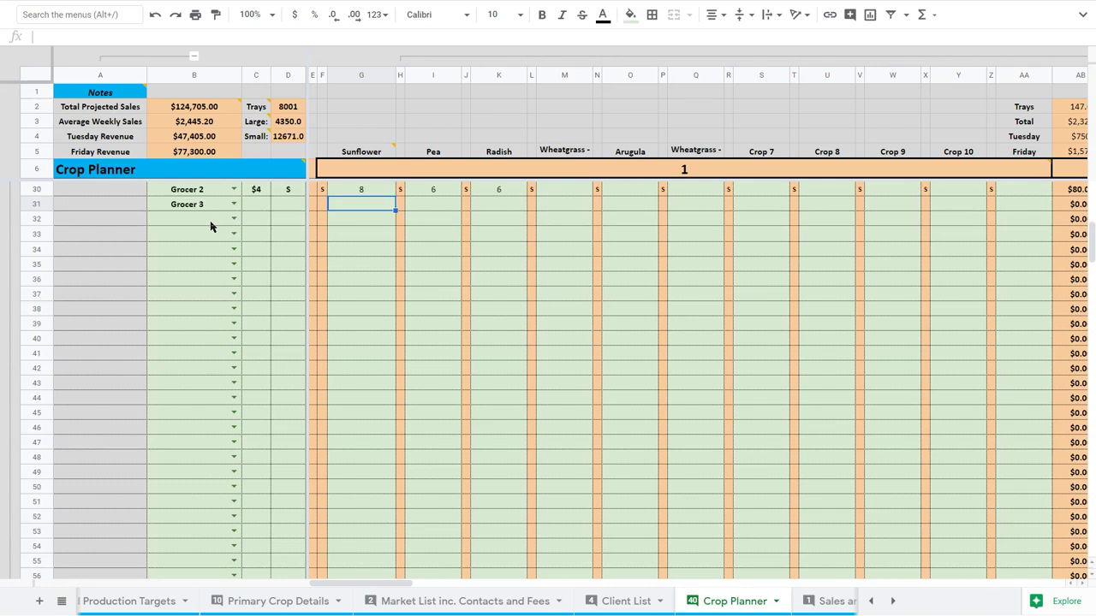
{"action": "scroll", "coordinate": [211, 227], "scroll_direction": "down", "scroll_amount": 7}
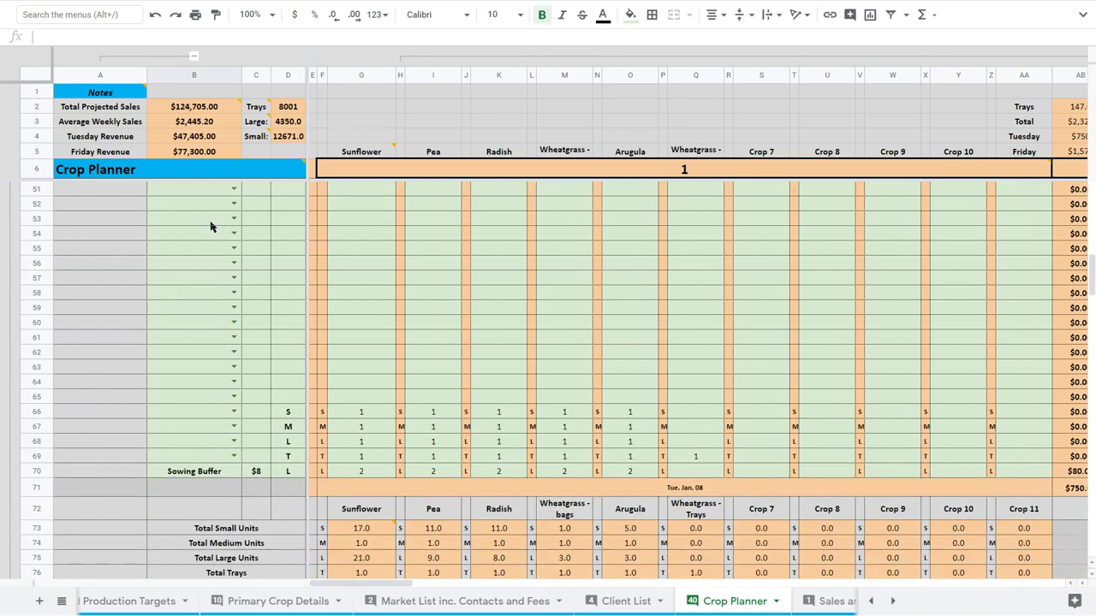
{"action": "scroll", "coordinate": [212, 227], "scroll_direction": "down", "scroll_amount": 15}
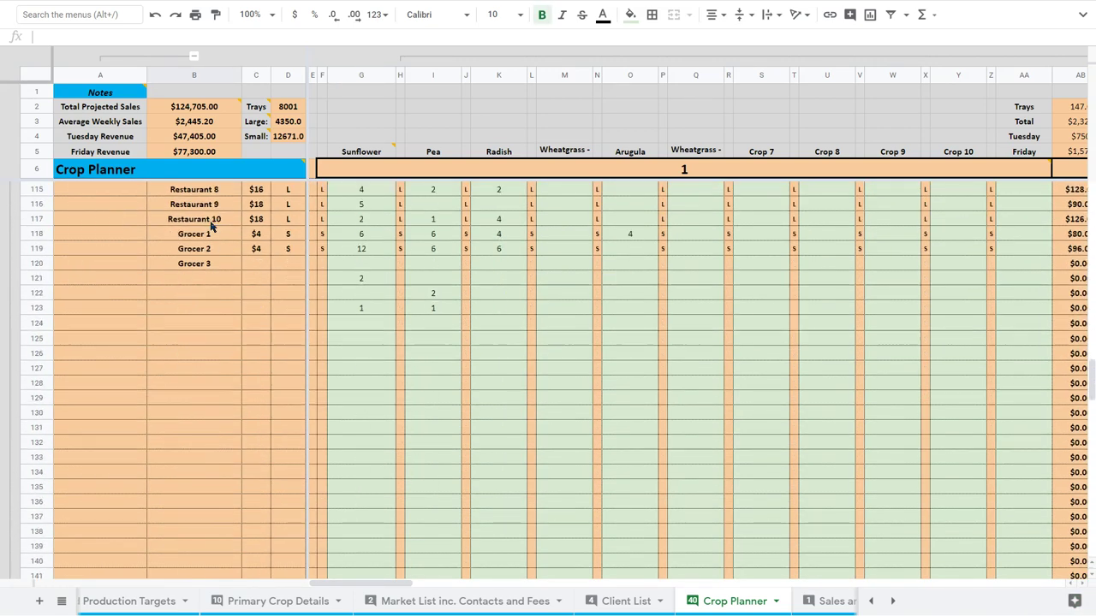
{"action": "scroll", "coordinate": [220, 379], "scroll_direction": "up", "scroll_amount": 6}
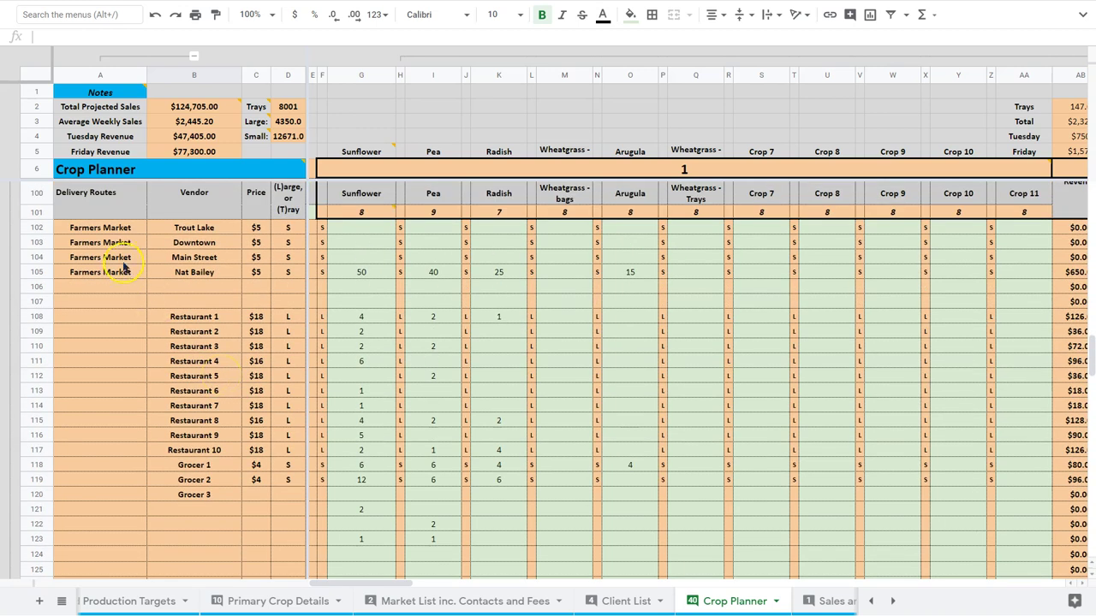
{"action": "left_click_drag", "start_coordinate": [98, 228], "coordinate": [289, 507]}
{"action": "scroll", "coordinate": [289, 548], "scroll_direction": "down", "scroll_amount": 1}
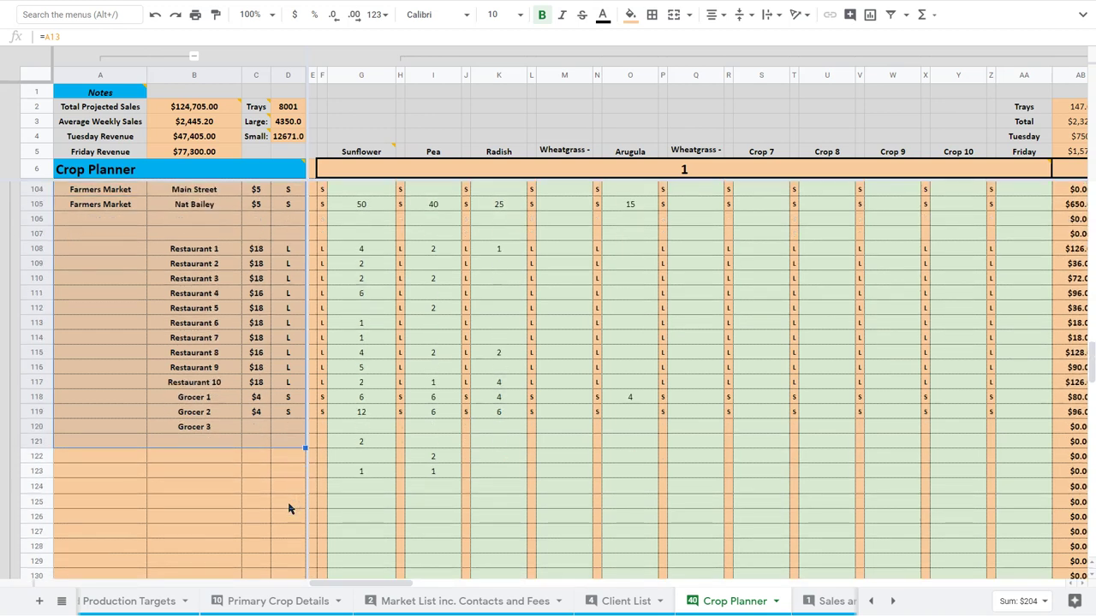
Review the week 1 Friday Harvest section from its headers and orders through the unit totals, harvest rows and weekly revenue goal.
{"action": "right_click", "coordinate": [237, 327]}
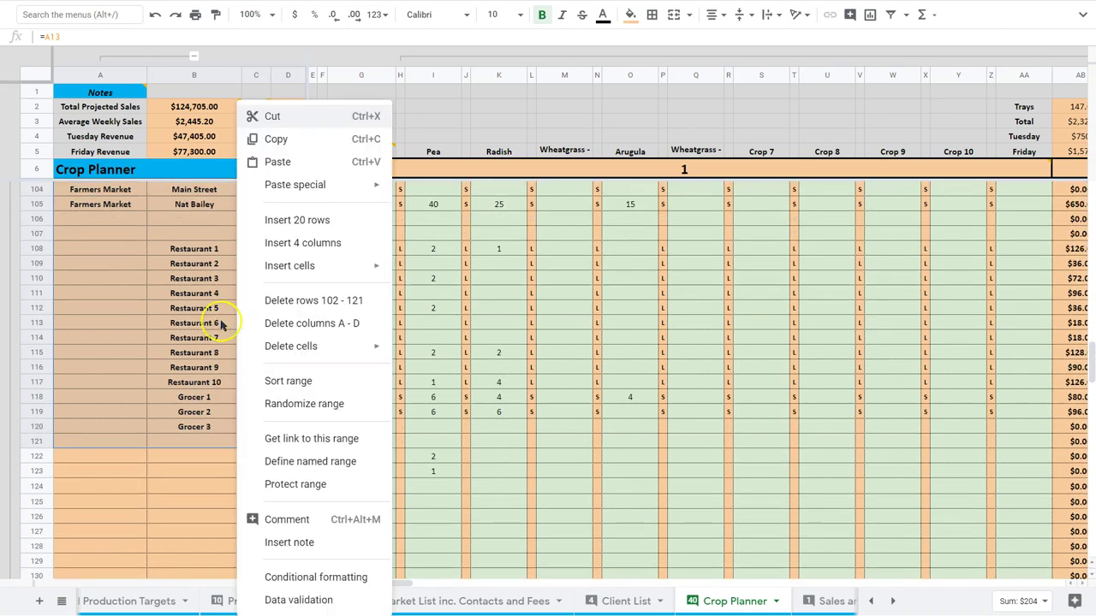
{"action": "left_click", "coordinate": [220, 324]}
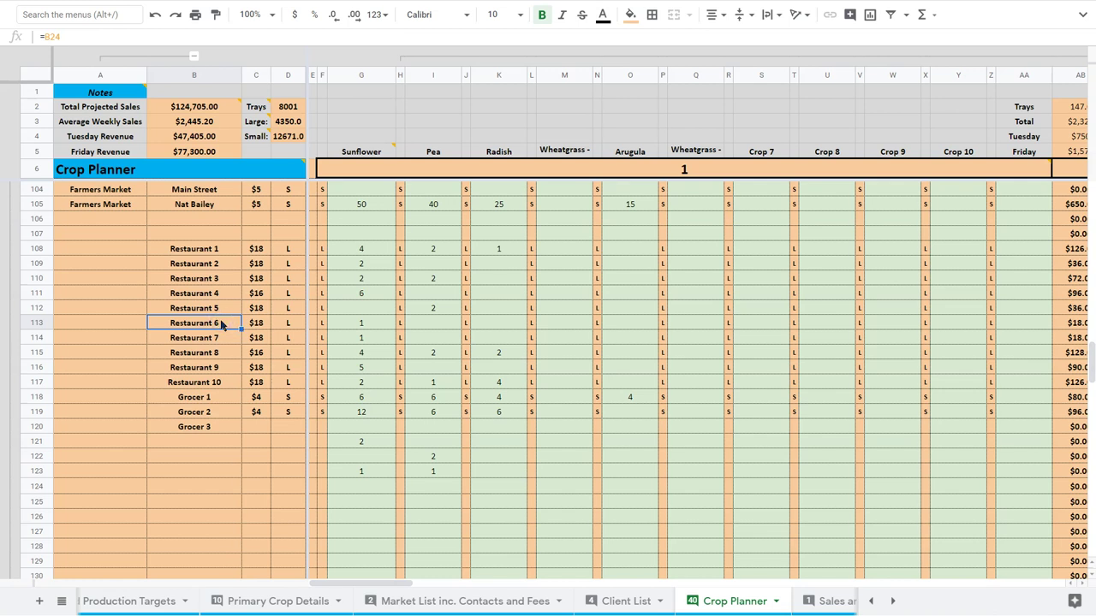
{"action": "scroll", "coordinate": [220, 323], "scroll_direction": "up", "scroll_amount": 3}
{"action": "scroll", "coordinate": [220, 326], "scroll_direction": "down", "scroll_amount": 1}
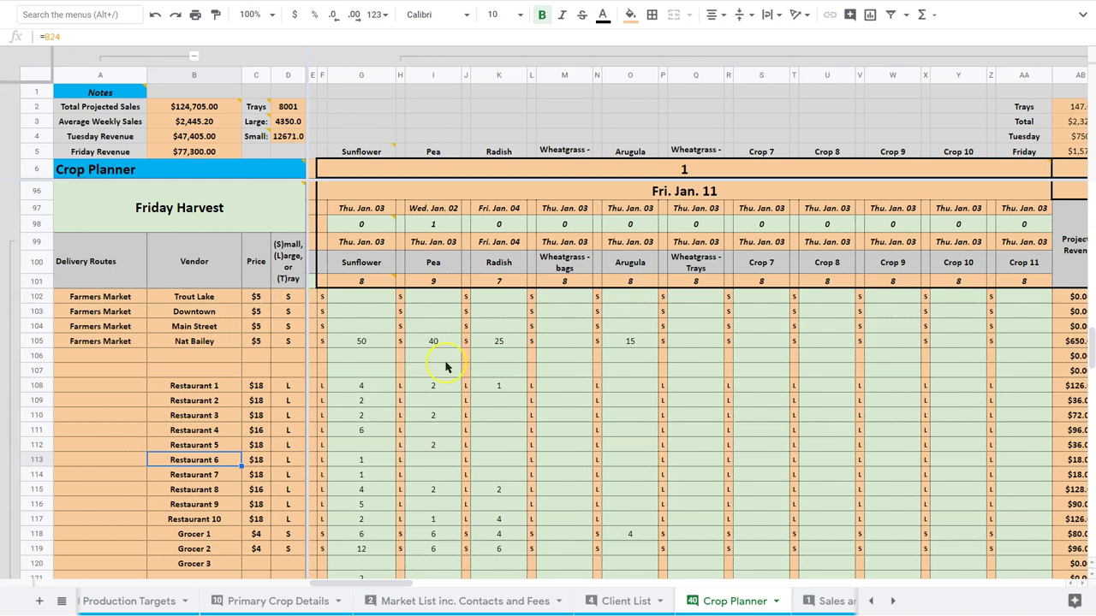
{"action": "scroll", "coordinate": [445, 367], "scroll_direction": "down", "scroll_amount": 4}
{"action": "scroll", "coordinate": [445, 366], "scroll_direction": "down", "scroll_amount": 16}
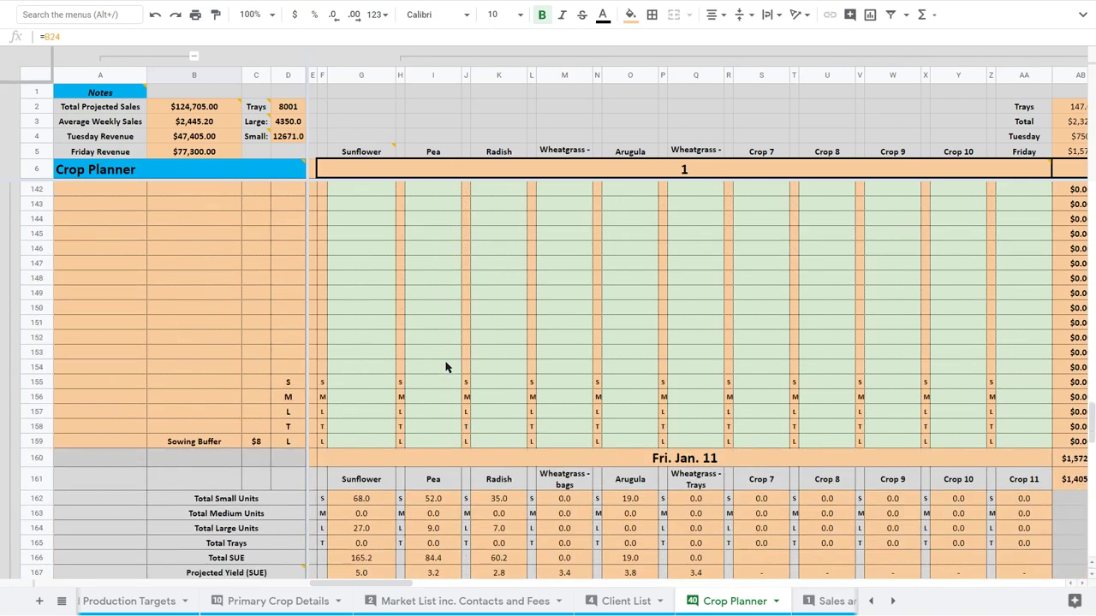
{"action": "scroll", "coordinate": [445, 366], "scroll_direction": "down", "scroll_amount": 5}
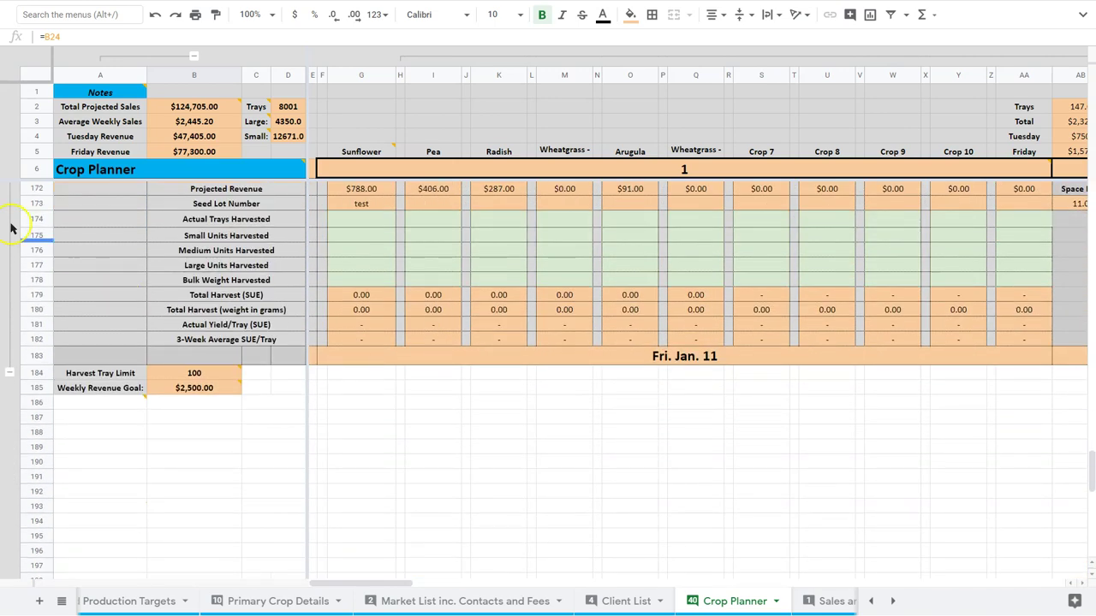
{"action": "left_click", "coordinate": [10, 228]}
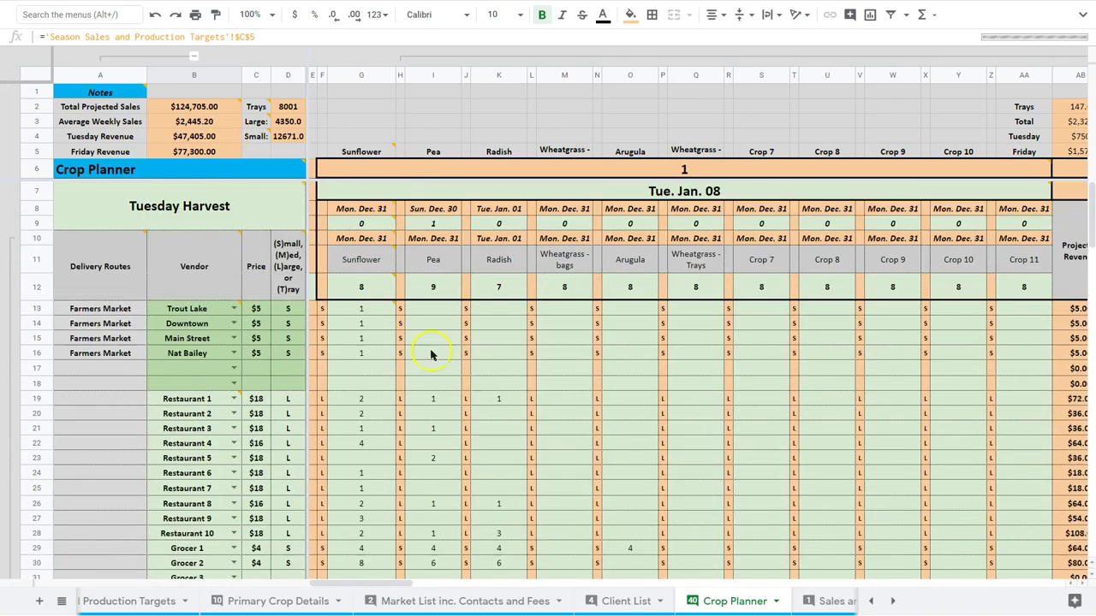
Test a price of $16 for Restaurant 1 in the Tuesday Harvest against Total Projected Sales, and undo it.
{"action": "left_click", "coordinate": [255, 111]}
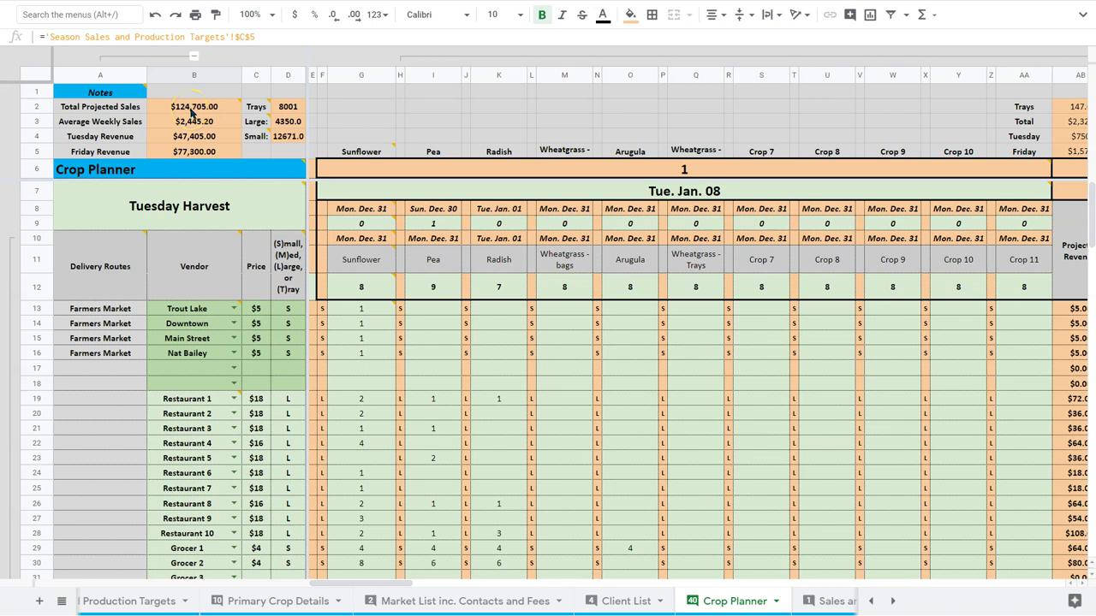
{"action": "scroll", "coordinate": [448, 489], "scroll_direction": "down", "scroll_amount": 5}
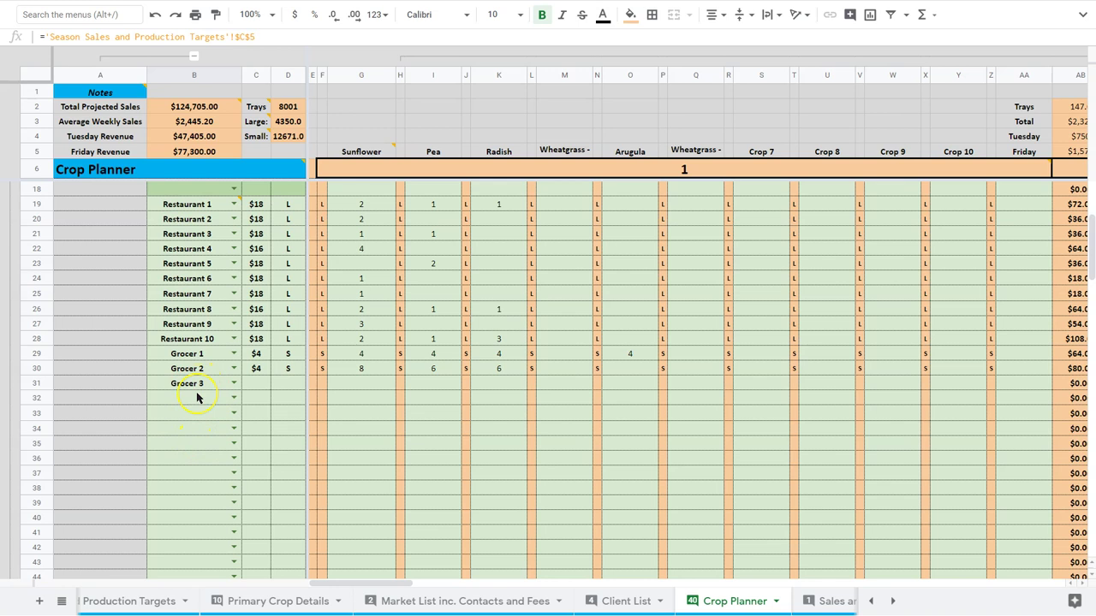
{"action": "scroll", "coordinate": [196, 397], "scroll_direction": "up", "scroll_amount": 3}
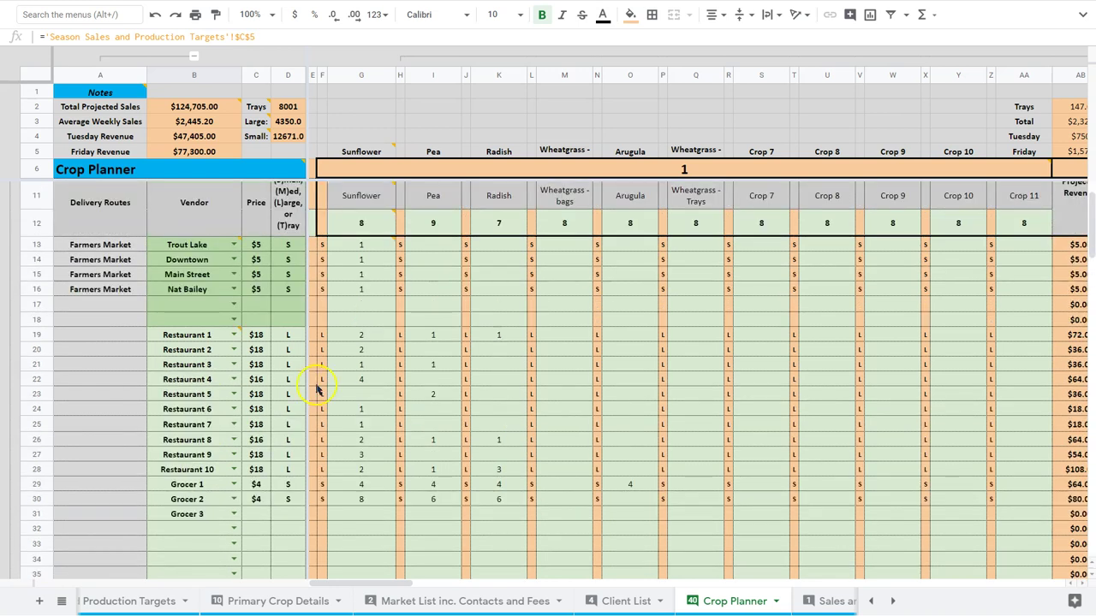
{"action": "left_click", "coordinate": [257, 335]}
{"action": "type", "text": "16"}
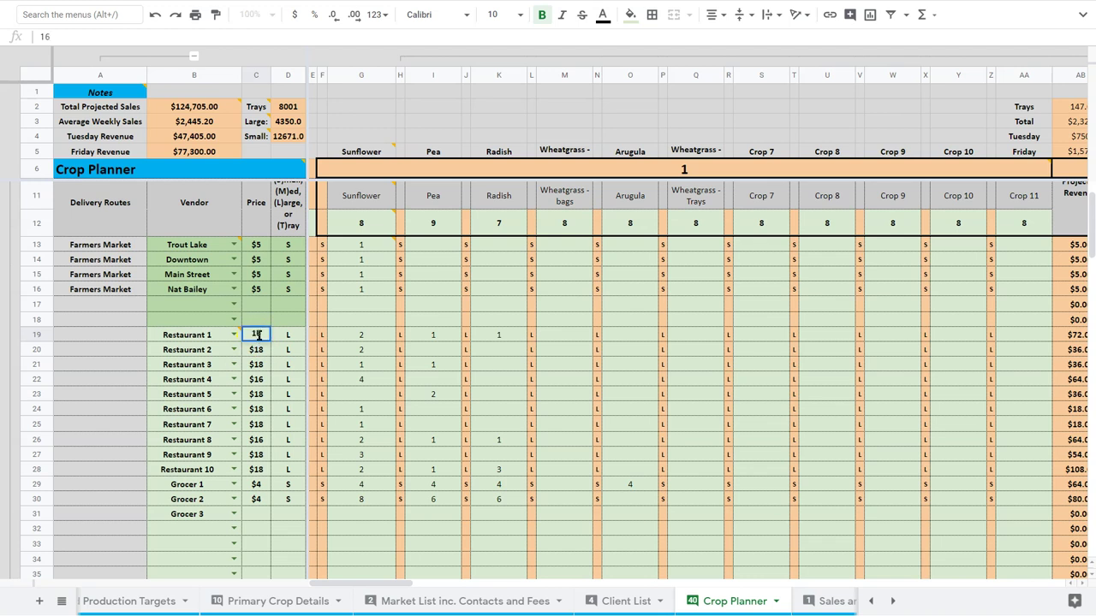
{"action": "key", "text": "Return"}
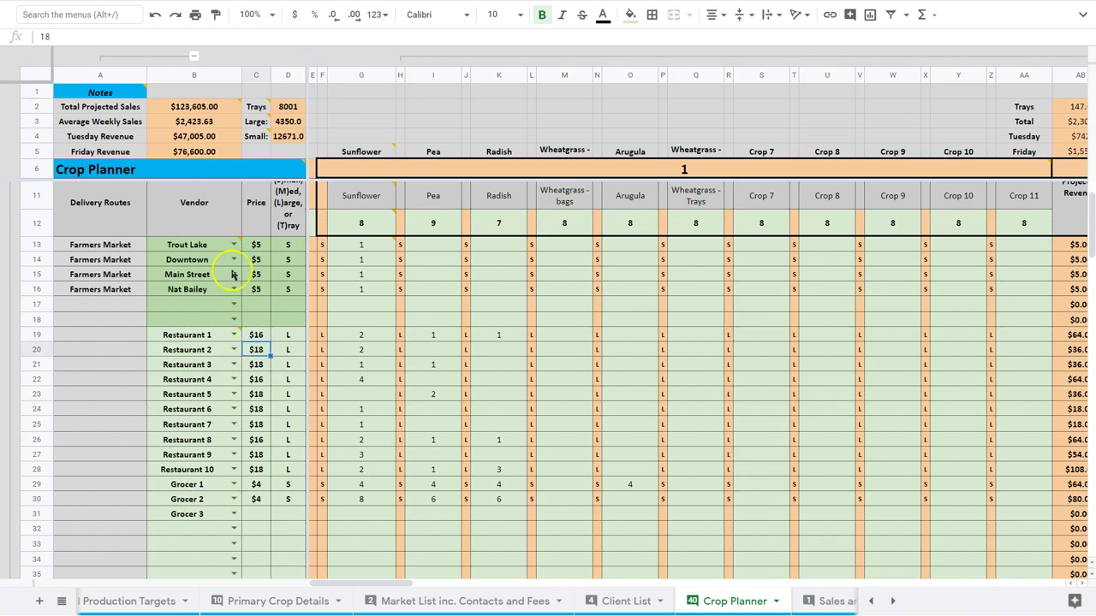
{"action": "mouse_move", "coordinate": [190, 110]}
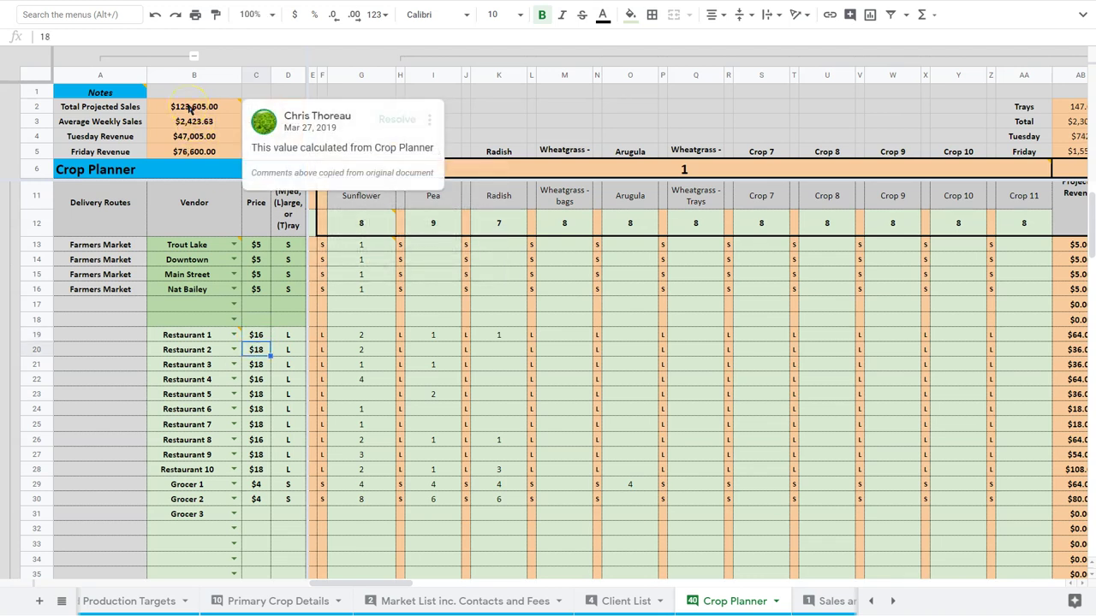
{"action": "key", "text": "ctrl+z"}
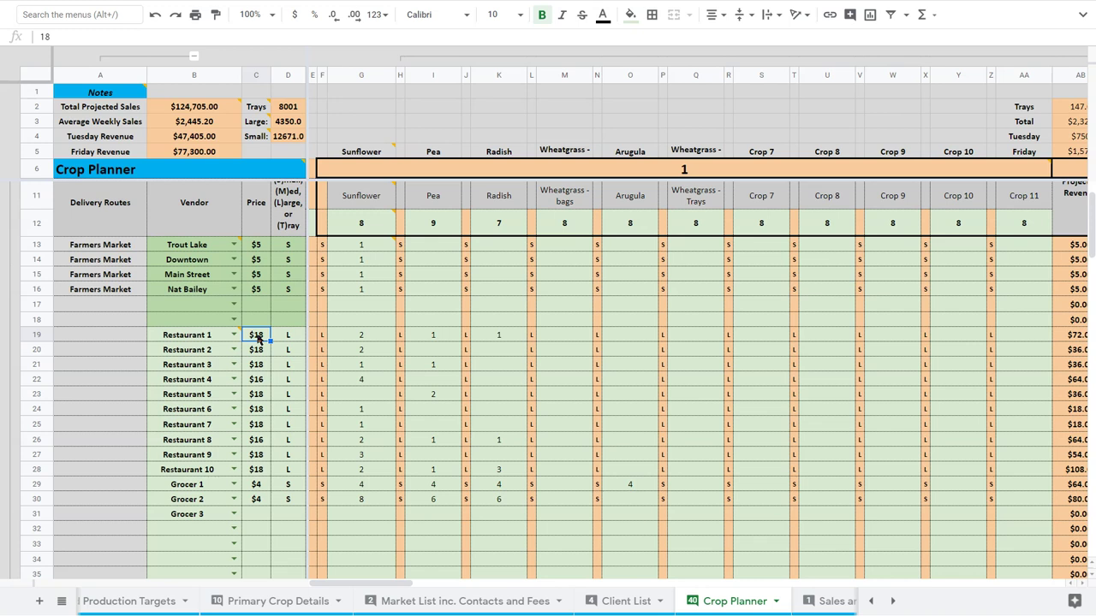
Test a price of $20 for Restaurant 1, undo it, and inspect the Total Projected Sales formula.
{"action": "type", "text": "20"}
{"action": "key", "text": "Return"}
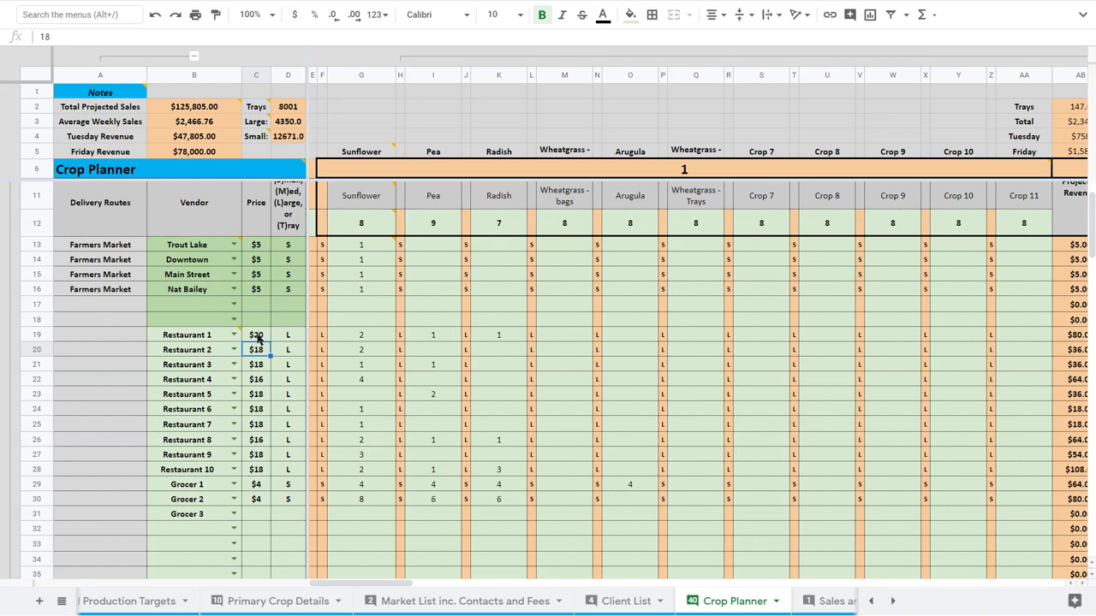
{"action": "key", "text": "ctrl+z"}
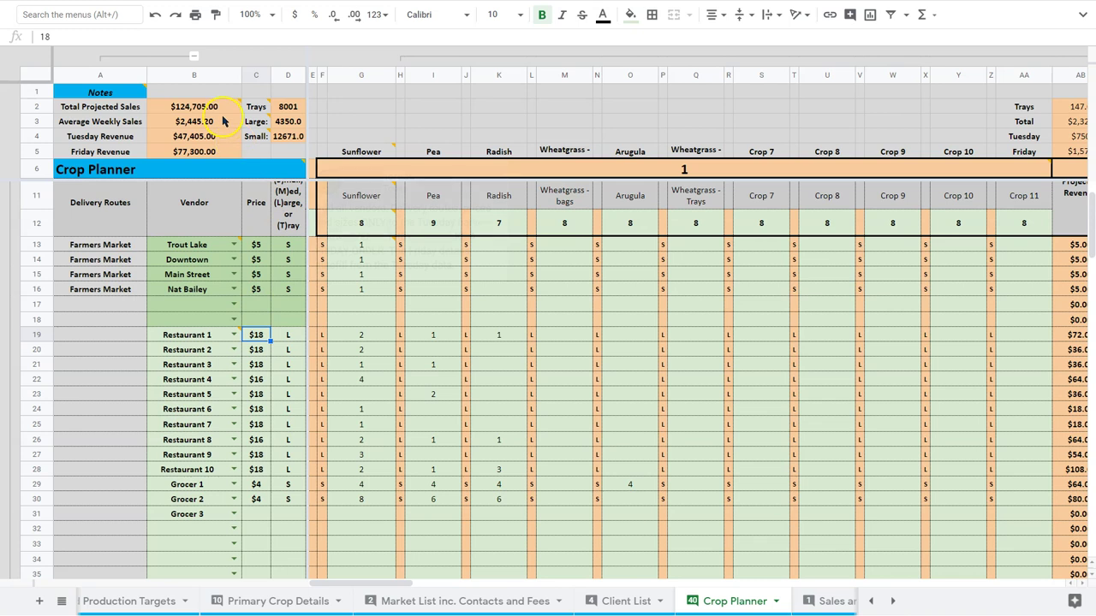
{"action": "left_click", "coordinate": [185, 107]}
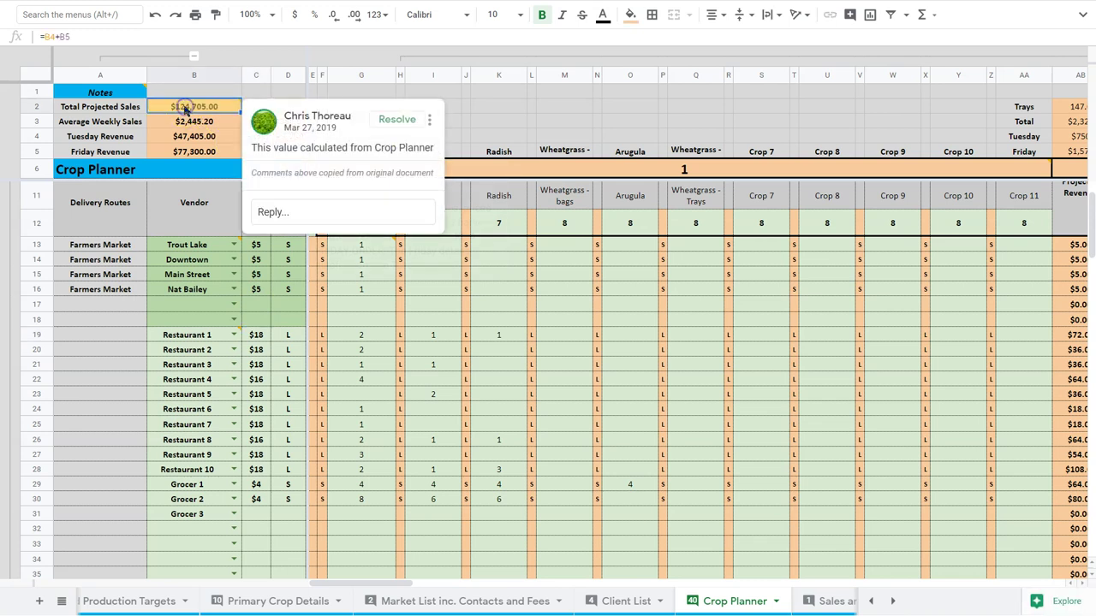
Inspect the Restaurant 1 vendor cell and the four farmers market vendor cells, including their notes on which lists feed them.
{"action": "scroll", "coordinate": [205, 404], "scroll_direction": "down", "scroll_amount": 1}
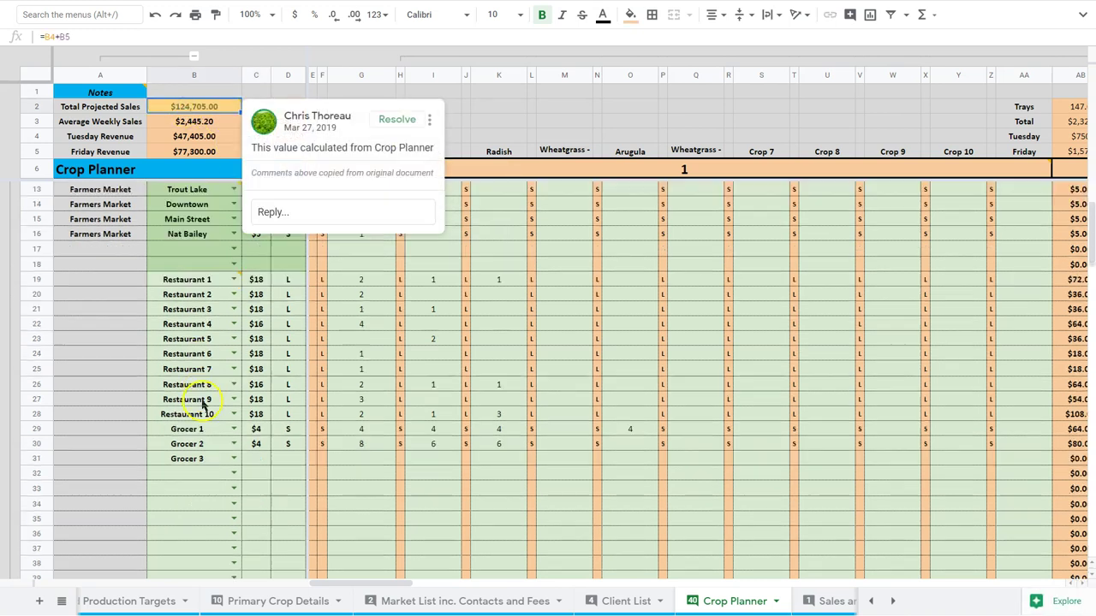
{"action": "left_click", "coordinate": [197, 280]}
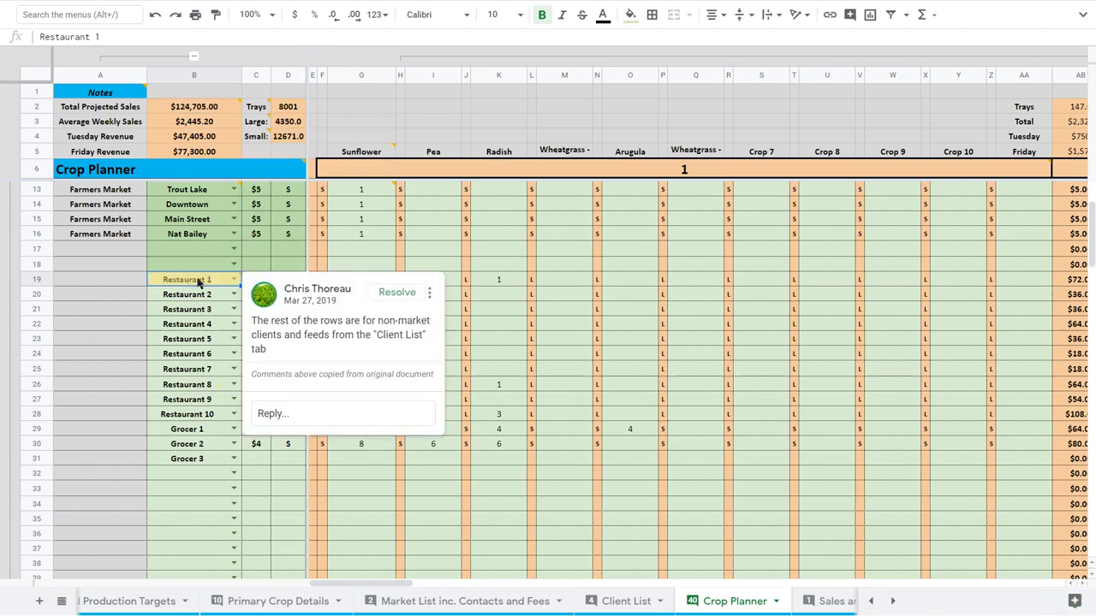
{"action": "left_click", "coordinate": [201, 188]}
{"action": "key", "text": "Down"}
{"action": "key", "text": "Down"}
{"action": "key", "text": "Down"}
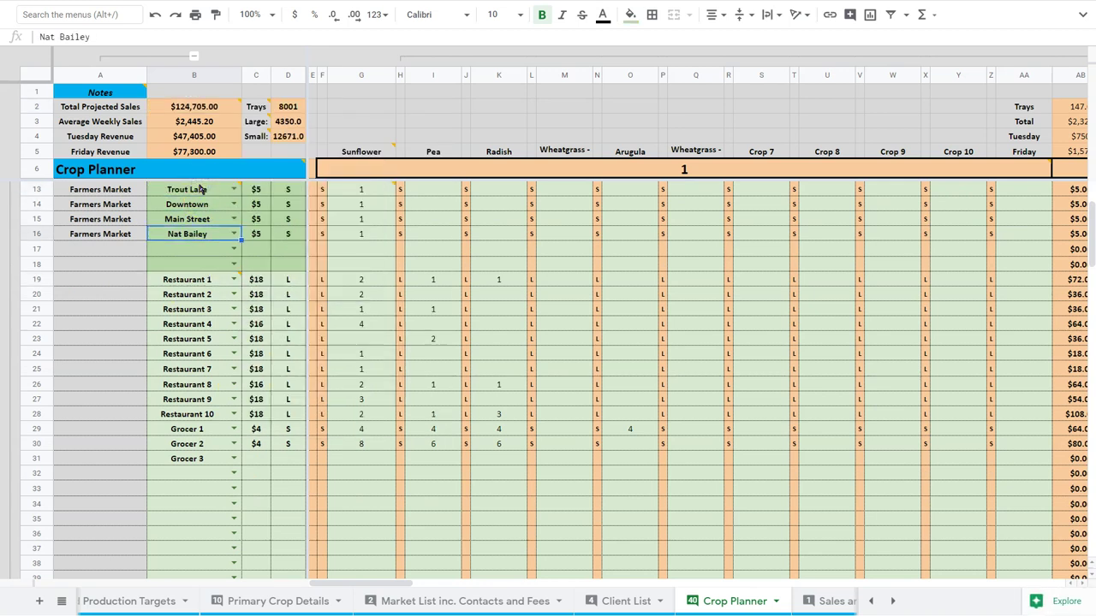
{"action": "key", "text": "Up"}
{"action": "key", "text": "Up"}
{"action": "key", "text": "Up"}
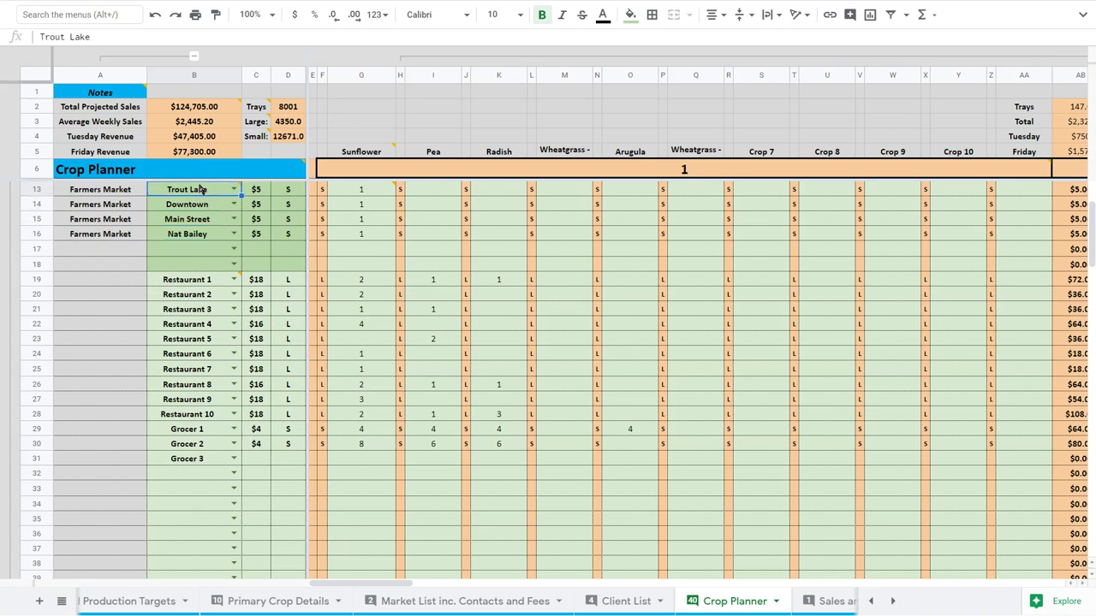
{"action": "key", "text": "shift+Down"}
{"action": "key", "text": "shift+Down"}
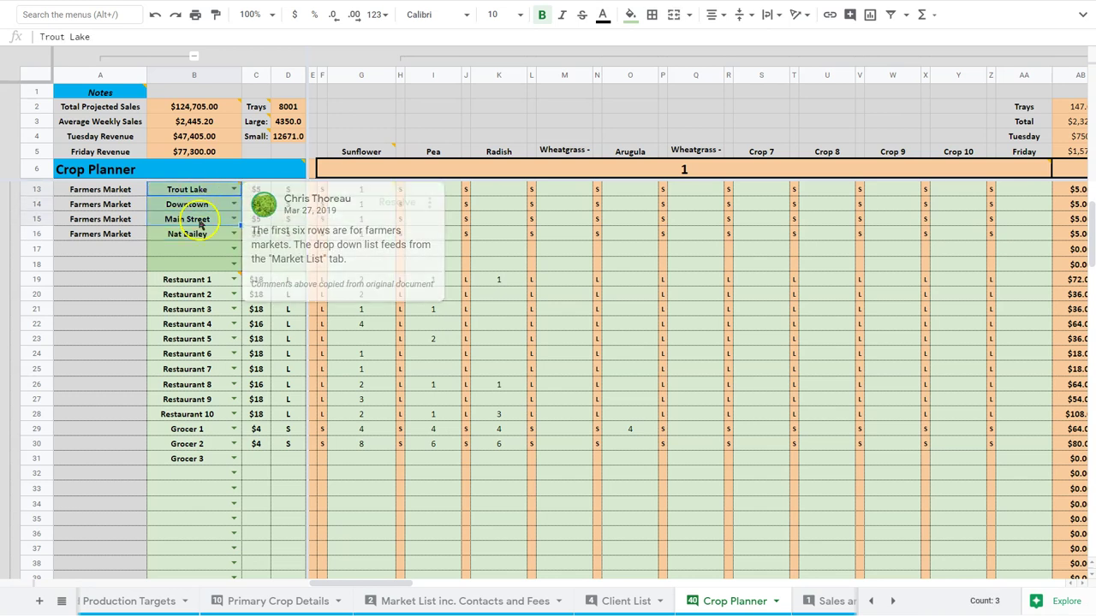
{"action": "left_click", "coordinate": [201, 234]}
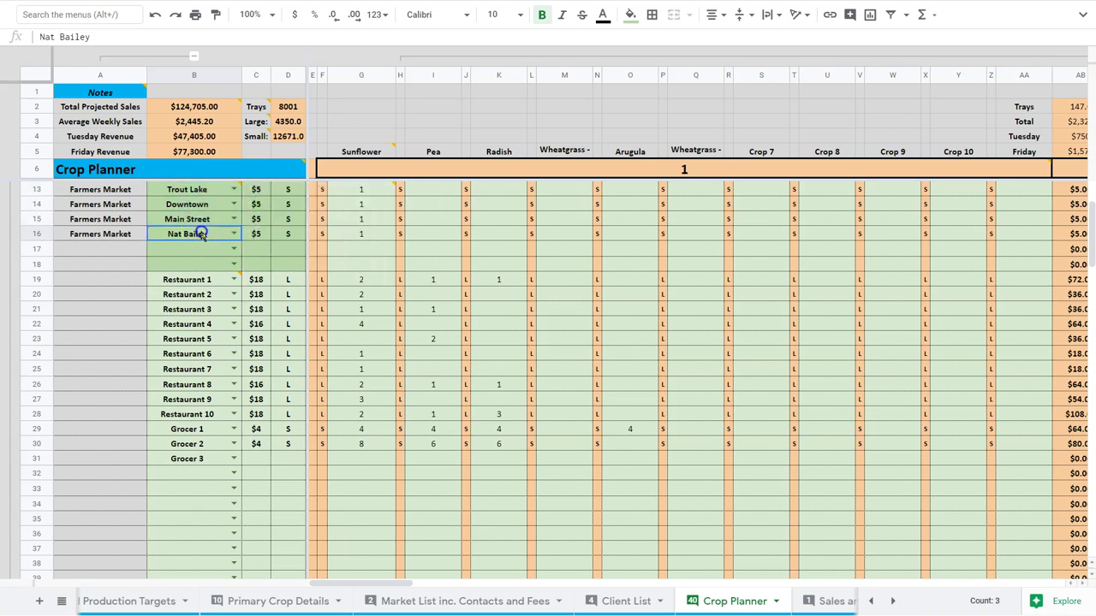
{"action": "left_click", "coordinate": [188, 190]}
{"action": "left_click", "coordinate": [192, 205]}
{"action": "left_click", "coordinate": [196, 217]}
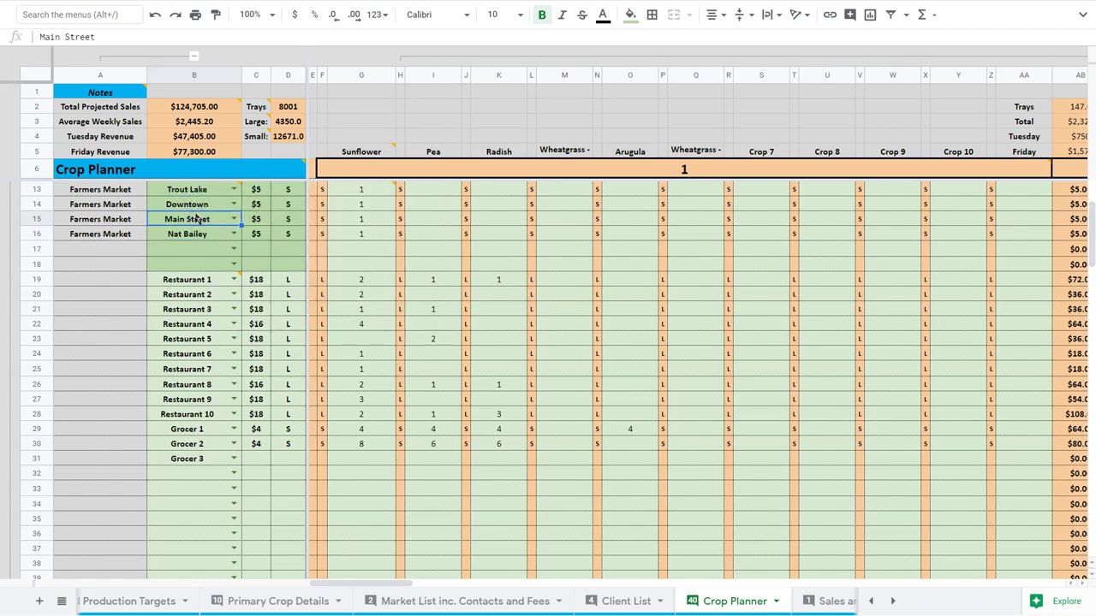
{"action": "left_click", "coordinate": [169, 234]}
Set the Tuesday Harvest prices of Restaurant 8 and Restaurant 4 to $18, and check Total Projected Sales.
{"action": "scroll", "coordinate": [184, 250], "scroll_direction": "down", "scroll_amount": 1}
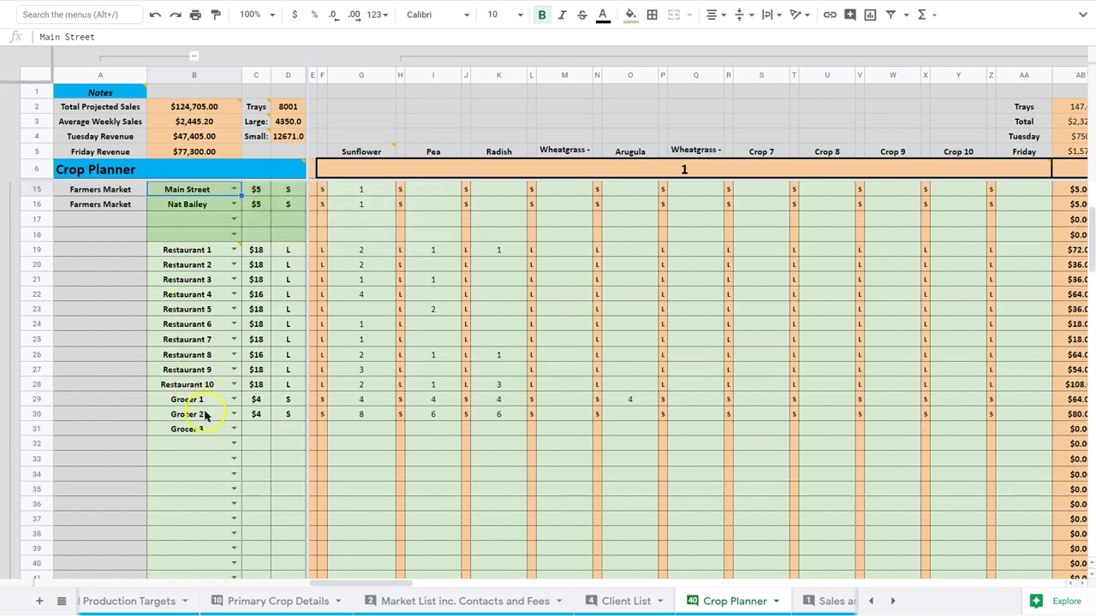
{"action": "scroll", "coordinate": [206, 417], "scroll_direction": "down", "scroll_amount": 15}
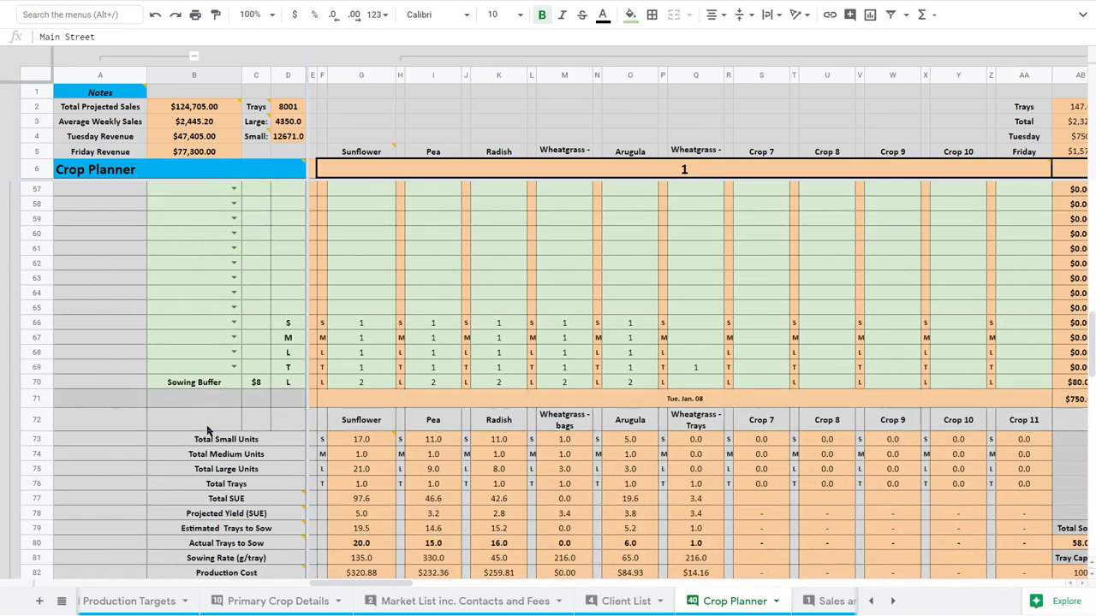
{"action": "scroll", "coordinate": [203, 291], "scroll_direction": "up", "scroll_amount": 15}
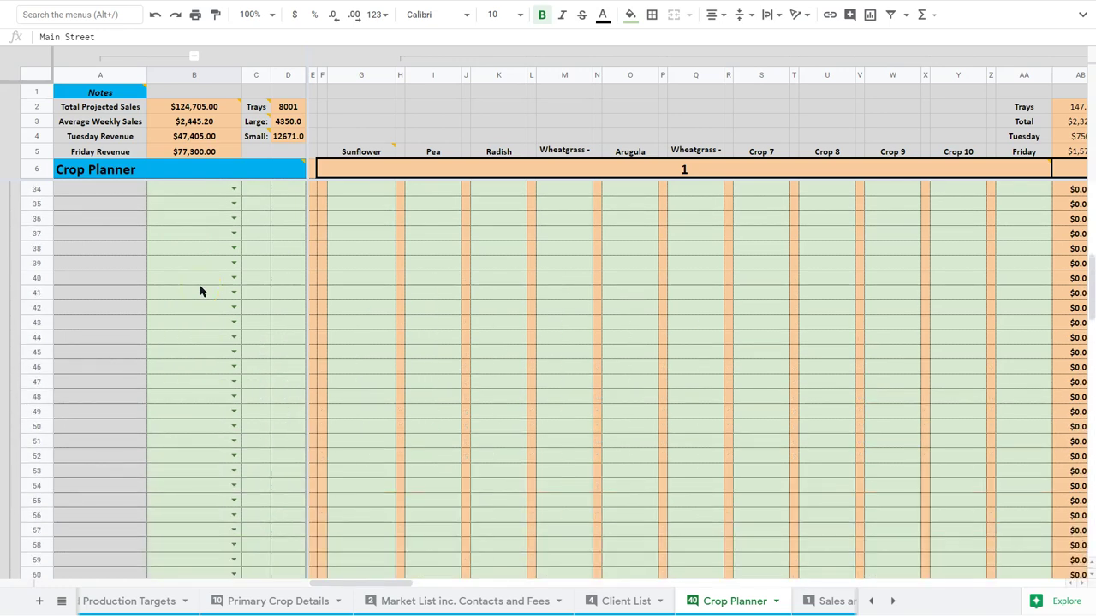
{"action": "scroll", "coordinate": [201, 291], "scroll_direction": "up", "scroll_amount": 1}
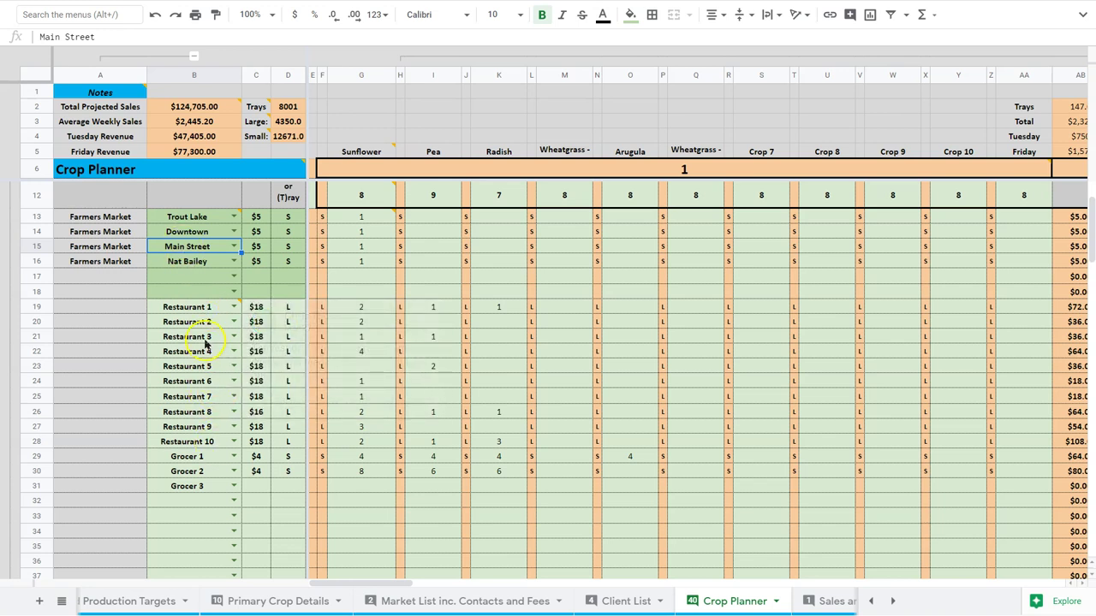
{"action": "left_click", "coordinate": [257, 414]}
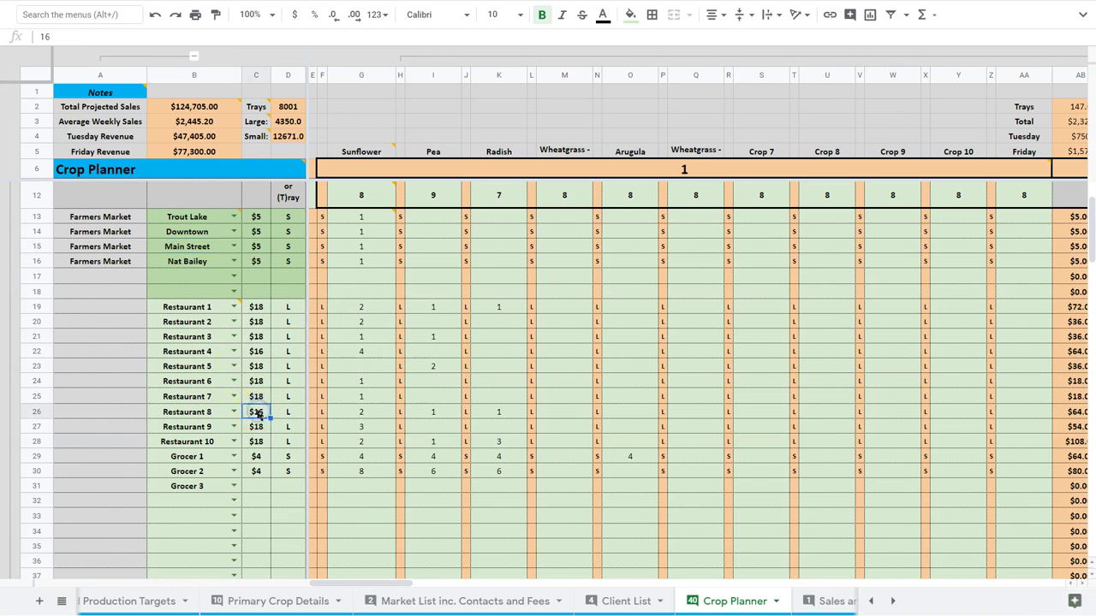
{"action": "type", "text": "18"}
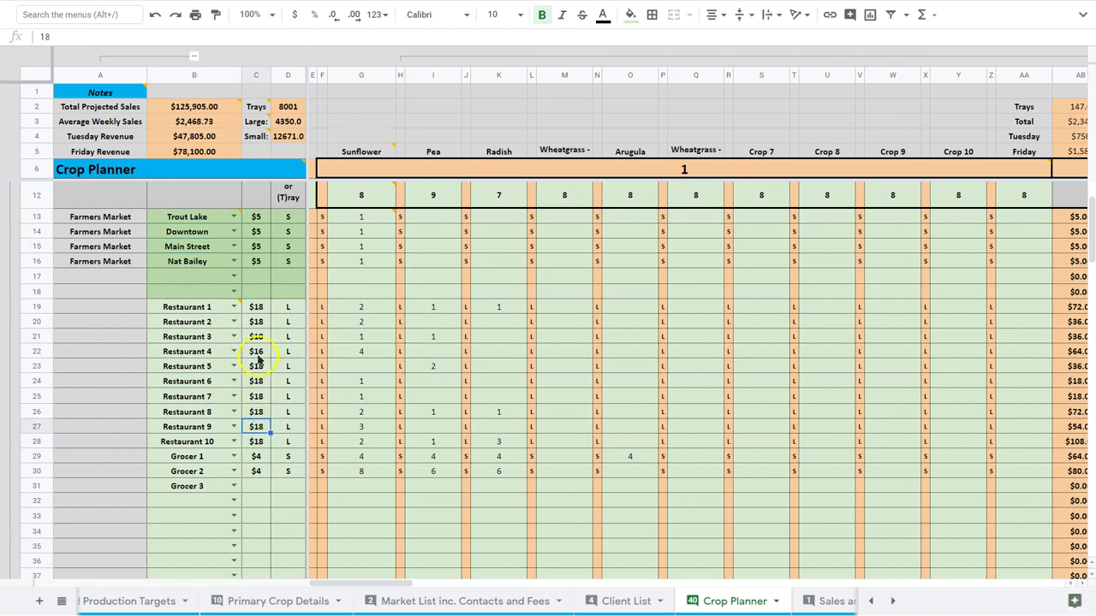
{"action": "left_click", "coordinate": [258, 351]}
{"action": "type", "text": "18"}
{"action": "key", "text": "Return"}
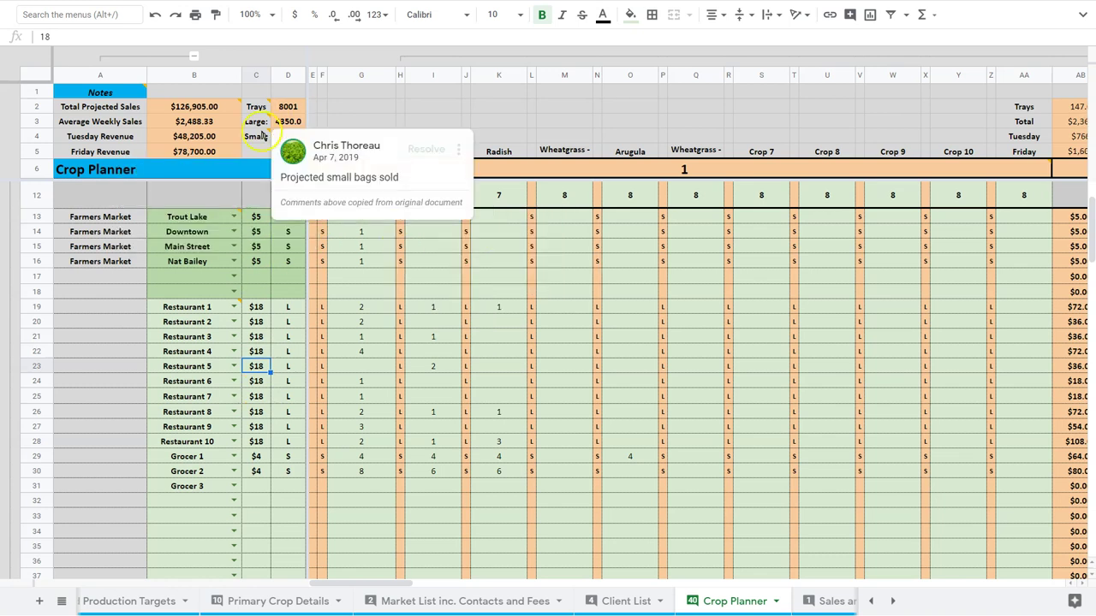
{"action": "left_click", "coordinate": [193, 106]}
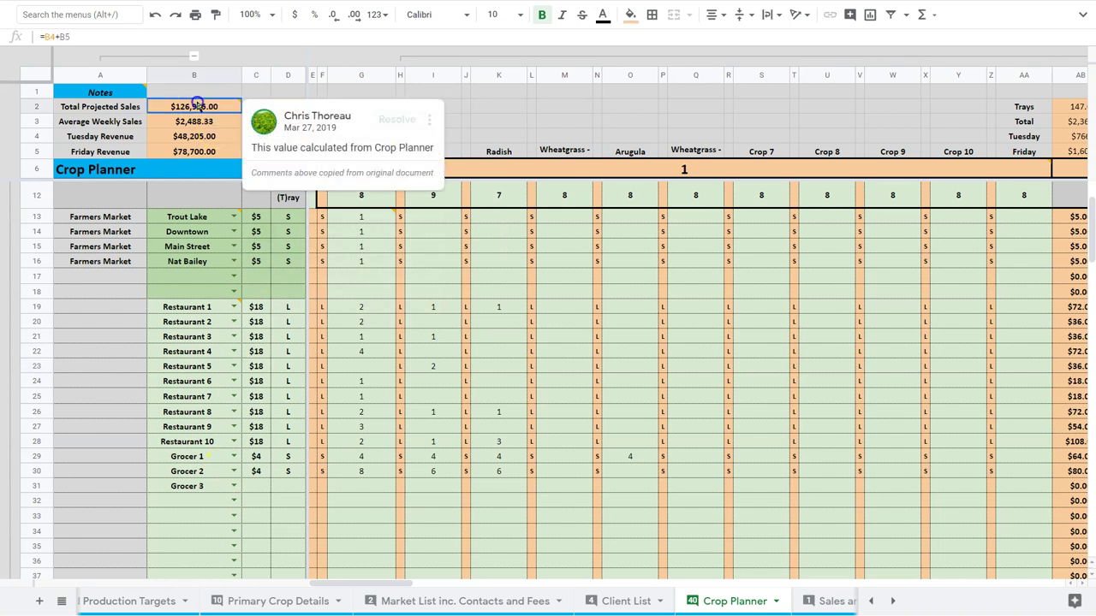
{"action": "left_click", "coordinate": [467, 105]}
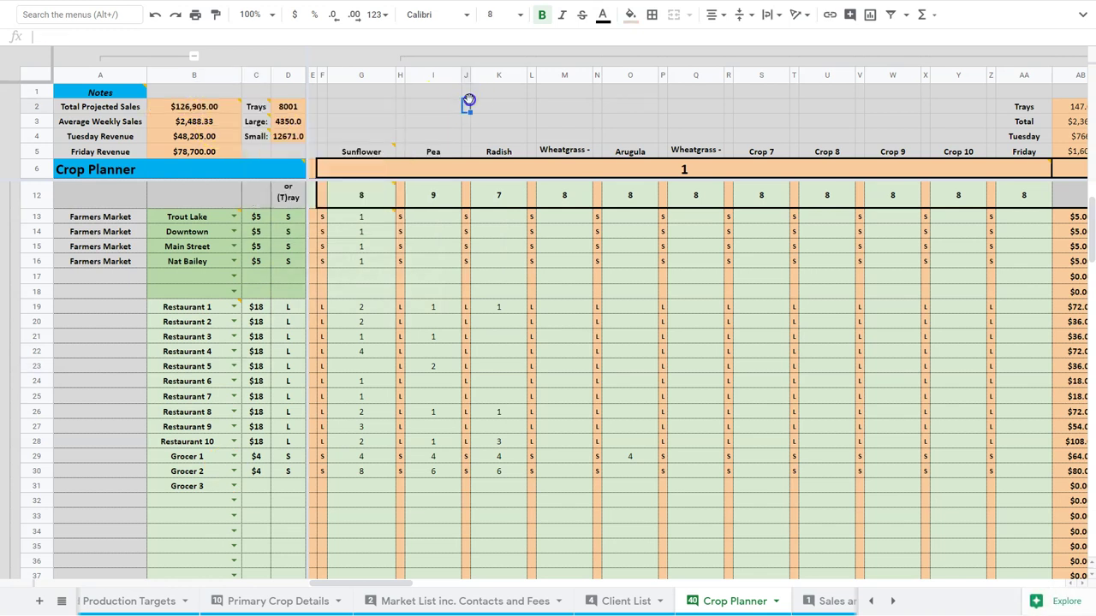
Test a price of $16 for Restaurant 4 and Restaurant 8, and undo both price changes.
{"action": "left_click", "coordinate": [256, 351]}
{"action": "type", "text": "16"}
{"action": "left_click", "coordinate": [256, 411]}
{"action": "type", "text": "16"}
{"action": "key", "text": "ctrl+Return"}
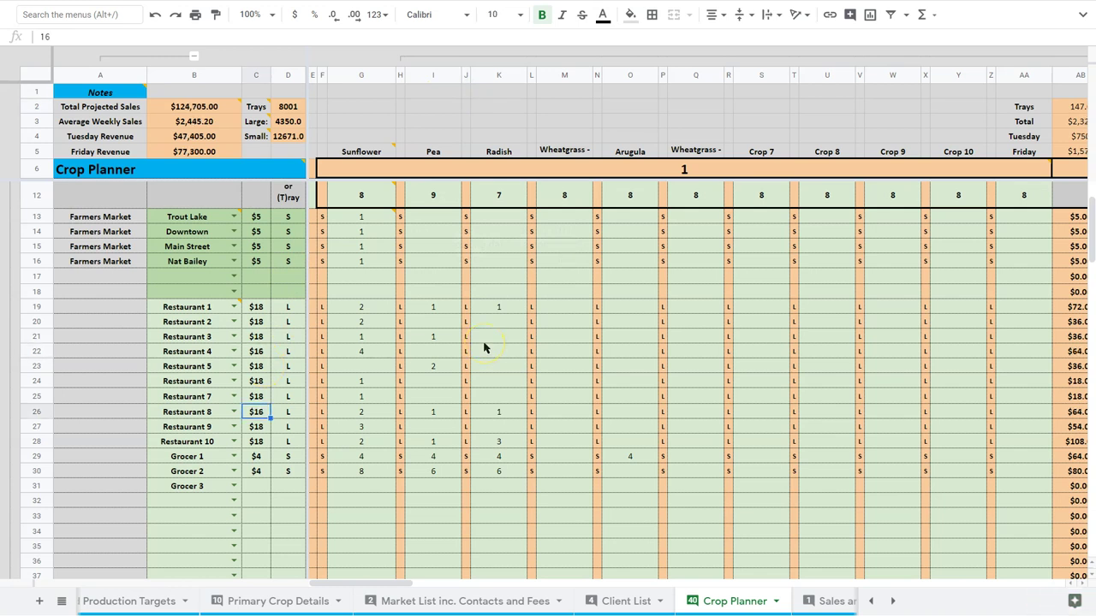
{"action": "key", "text": "ctrl+z"}
{"action": "key", "text": "ctrl+z"}
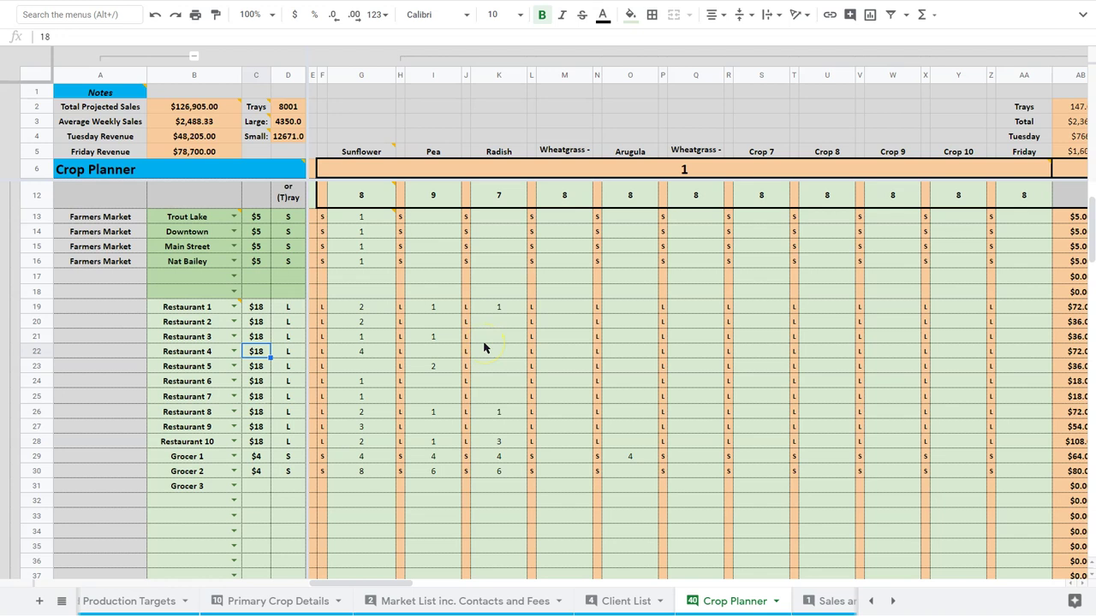
Inspect the week 3 Sunflower cell in row 17 to see which earlier week its formula links to.
{"action": "mouse_move", "coordinate": [233, 175]}
{"action": "scroll", "coordinate": [624, 411], "scroll_direction": "right", "scroll_amount": 3}
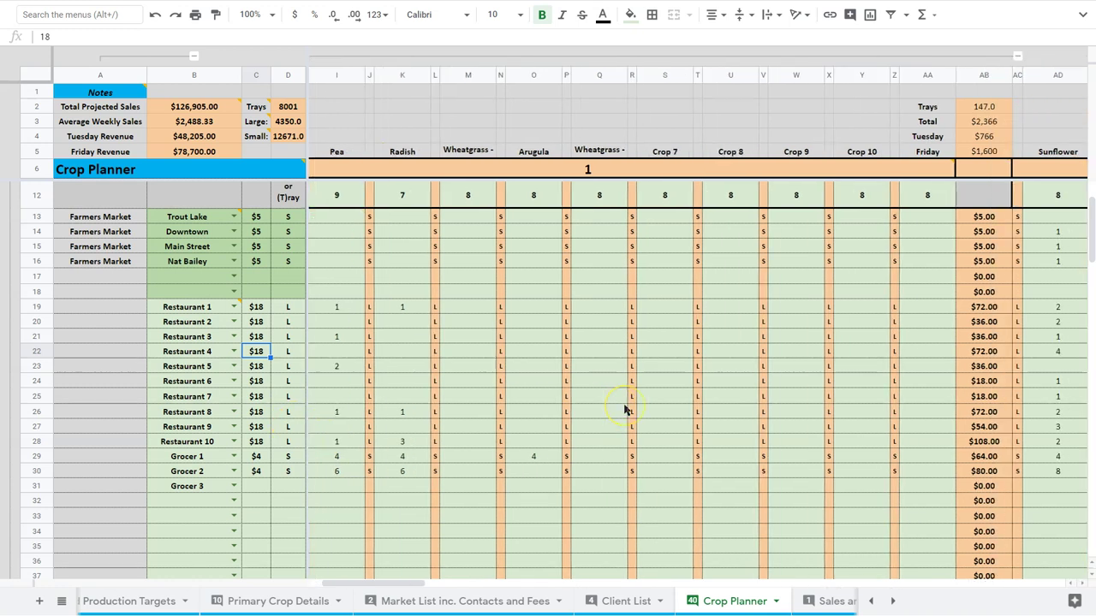
{"action": "scroll", "coordinate": [624, 411], "scroll_direction": "right", "scroll_amount": 10}
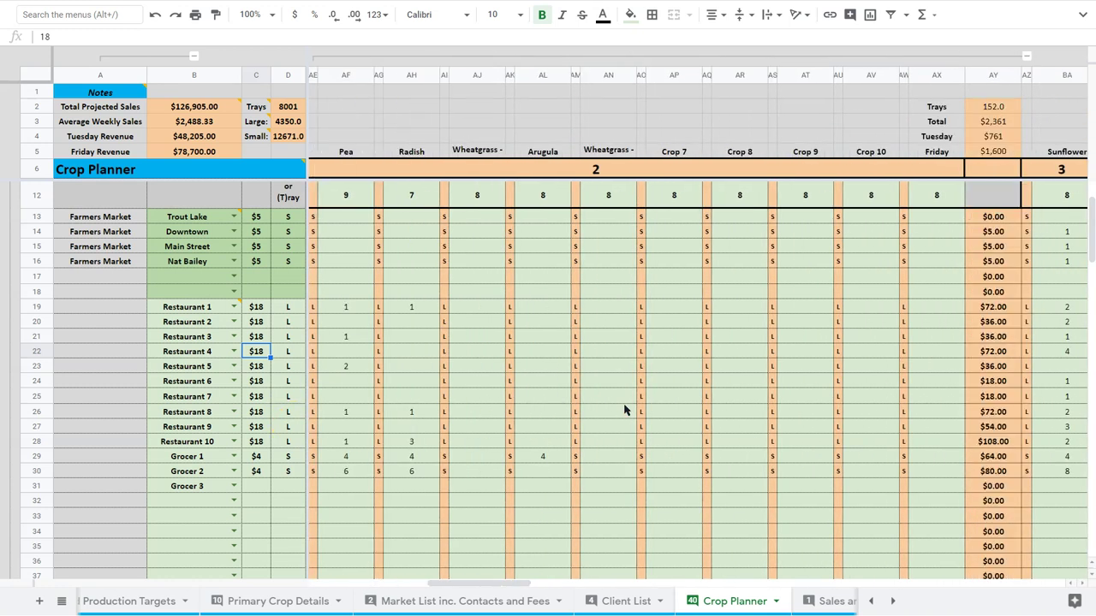
{"action": "scroll", "coordinate": [624, 411], "scroll_direction": "right", "scroll_amount": 2}
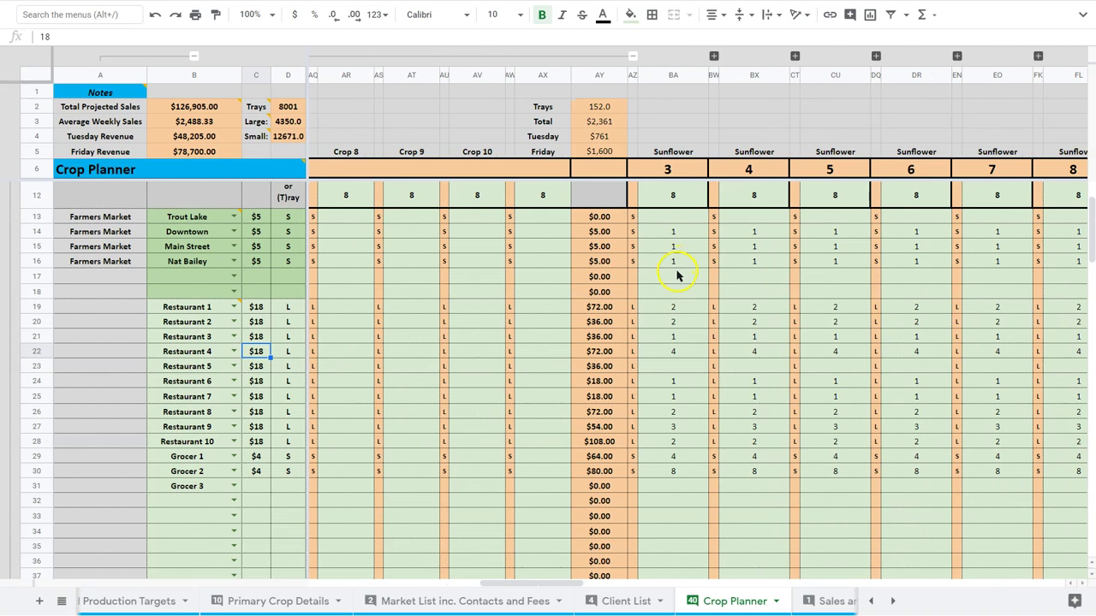
{"action": "left_click", "coordinate": [675, 274]}
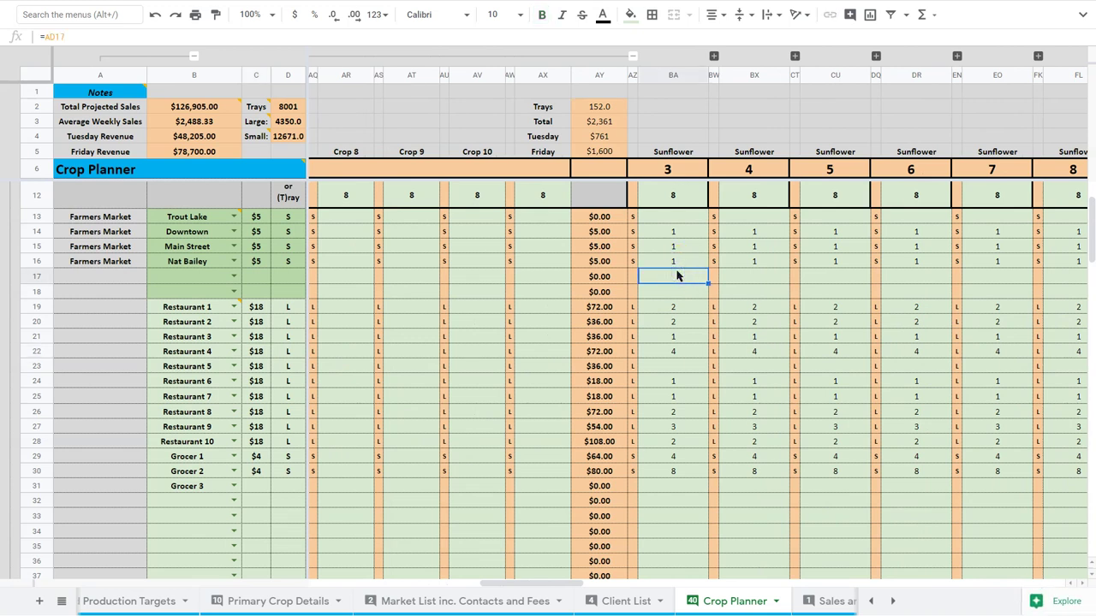
{"action": "left_click", "coordinate": [364, 288]}
{"action": "scroll", "coordinate": [728, 280], "scroll_direction": "right", "scroll_amount": 2}
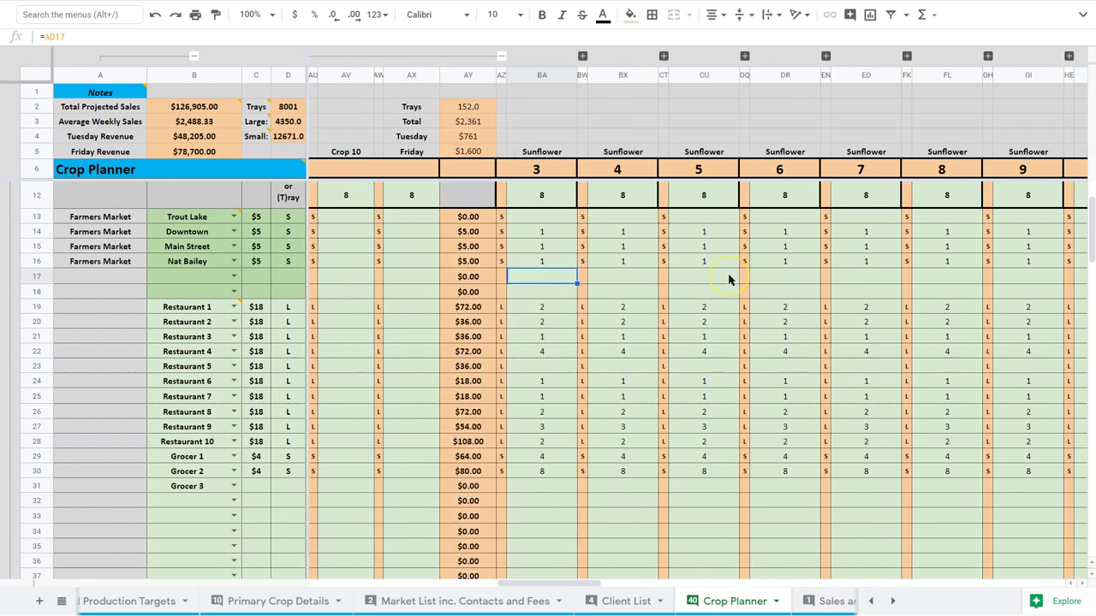
{"action": "left_click", "coordinate": [556, 264]}
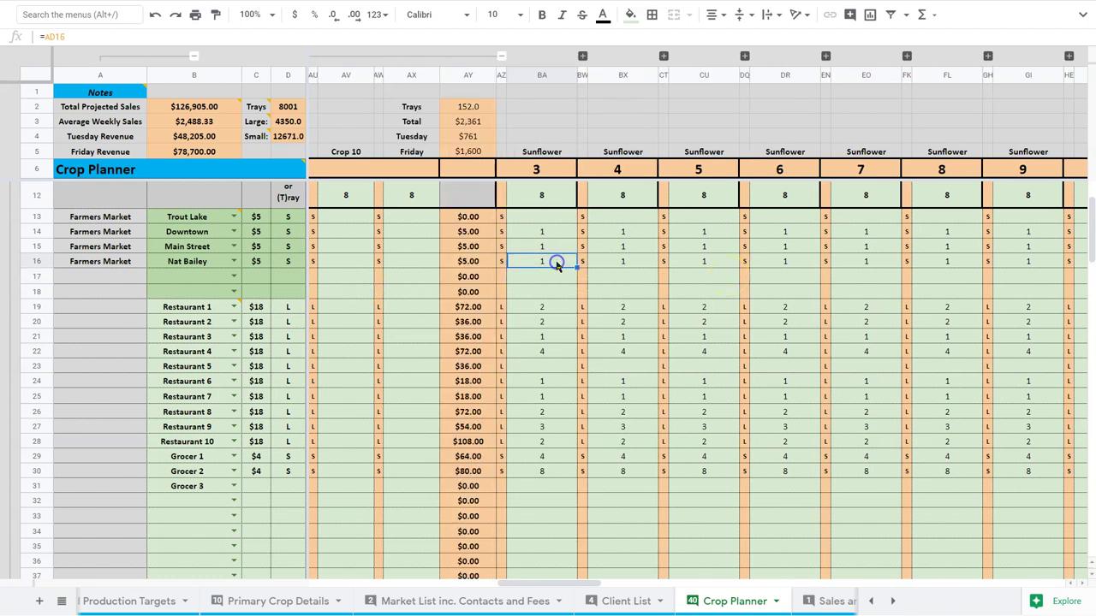
{"action": "key", "text": "Delete"}
{"action": "key", "text": "Down"}
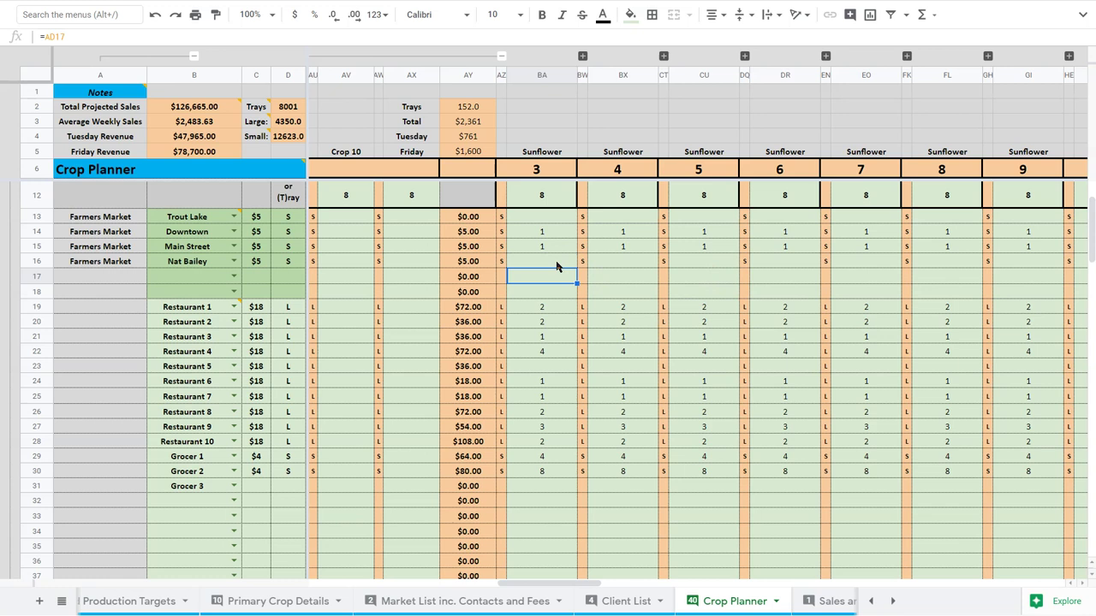
{"action": "left_click", "coordinate": [557, 265]}
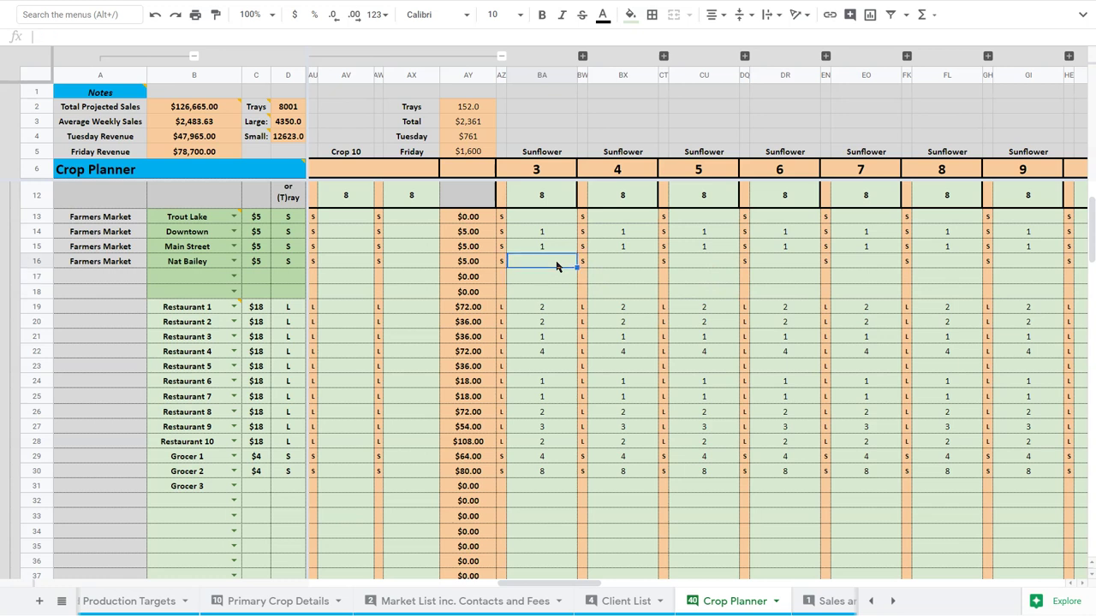
{"action": "key", "text": "Right"}
{"action": "key", "text": "Left"}
{"action": "key", "text": "Down"}
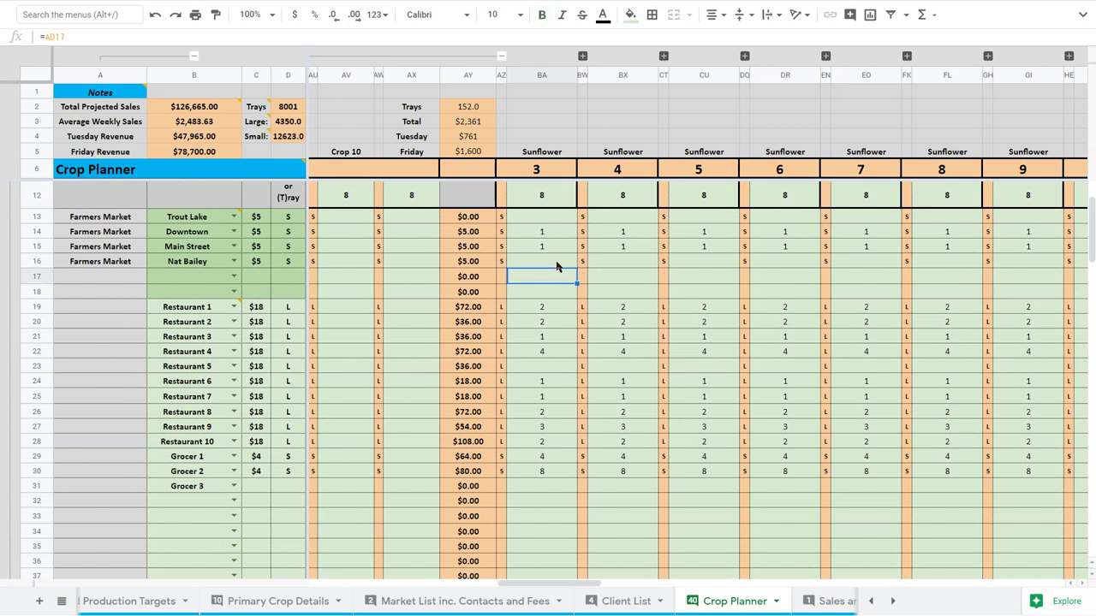
{"action": "key", "text": "Up"}
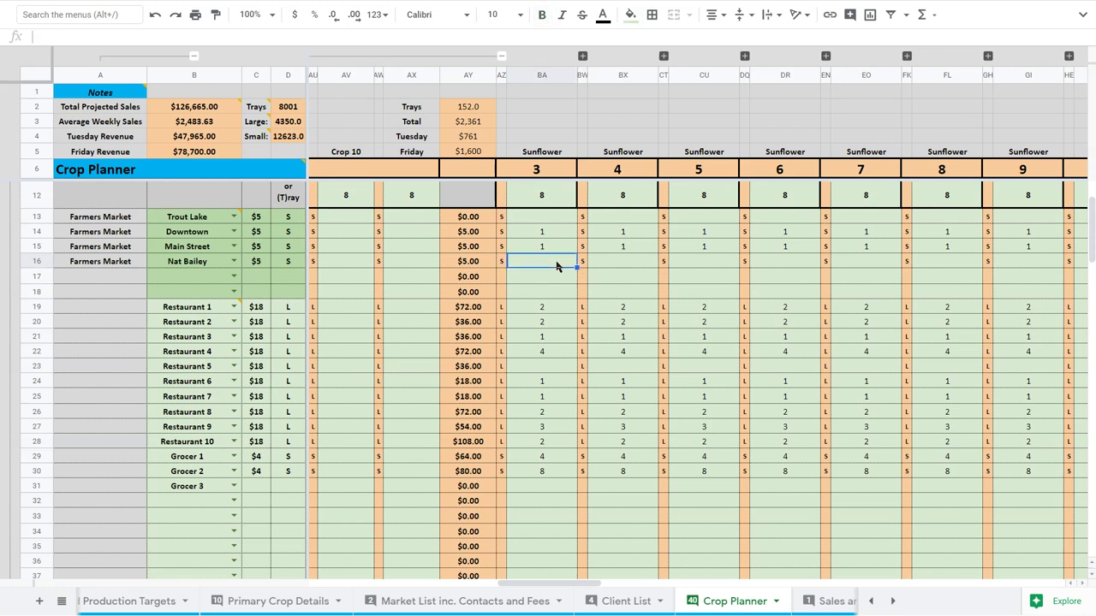
Examine the formulas down the week 3 Sunflower column, from Trout Lake to Grocer 2.
{"action": "key", "text": "Up"}
{"action": "key", "text": "Up"}
{"action": "key", "text": "Up"}
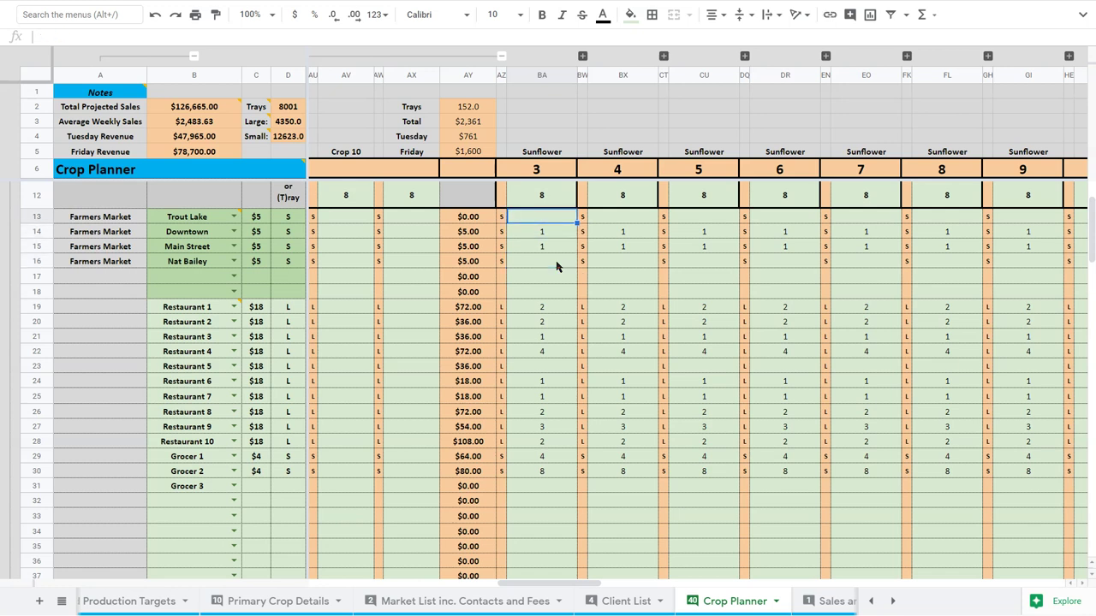
{"action": "key", "text": "Down"}
{"action": "key", "text": "Down"}
{"action": "key", "text": "Down"}
{"action": "key", "text": "Down"}
{"action": "key", "text": "Down"}
{"action": "key", "text": "Down"}
{"action": "key", "text": "Down"}
{"action": "key", "text": "Down"}
{"action": "key", "text": "Down"}
{"action": "key", "text": "Down"}
{"action": "key", "text": "Down"}
{"action": "key", "text": "Down"}
{"action": "key", "text": "Down"}
{"action": "key", "text": "Down"}
{"action": "key", "text": "Down"}
{"action": "key", "text": "Down"}
{"action": "key", "text": "Down"}
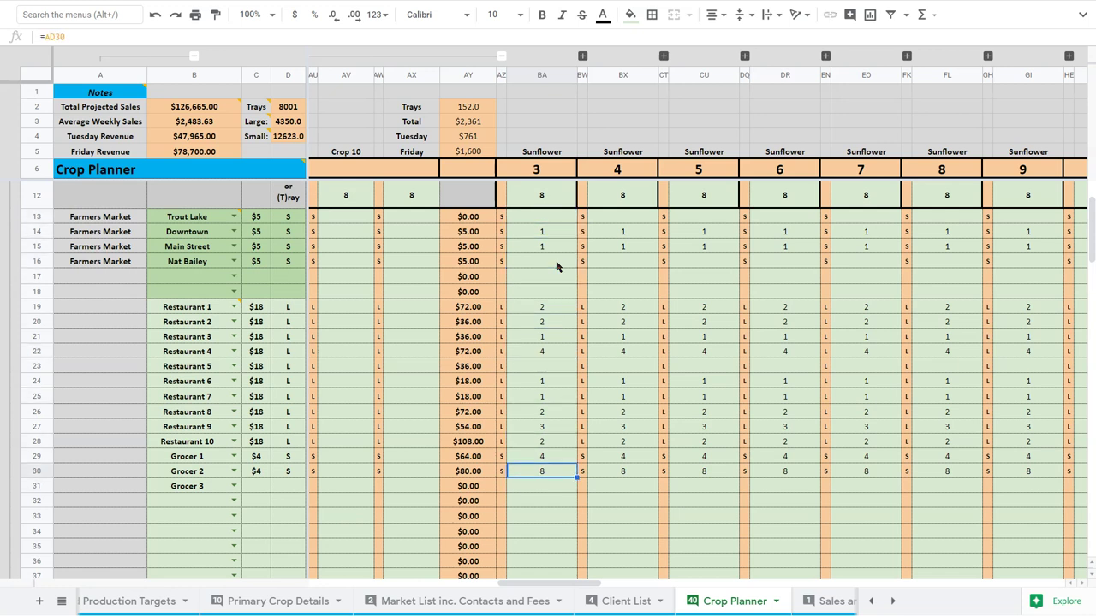
{"action": "key", "text": "Up"}
{"action": "key", "text": "Up"}
{"action": "key", "text": "Up"}
{"action": "key", "text": "Up"}
{"action": "key", "text": "Up"}
{"action": "key", "text": "Up"}
{"action": "key", "text": "Up"}
{"action": "key", "text": "Up"}
{"action": "key", "text": "Up"}
{"action": "key", "text": "Up"}
{"action": "key", "text": "Up"}
{"action": "key", "text": "Up"}
{"action": "key", "text": "Up"}
{"action": "key", "text": "Up"}
{"action": "key", "text": "Up"}
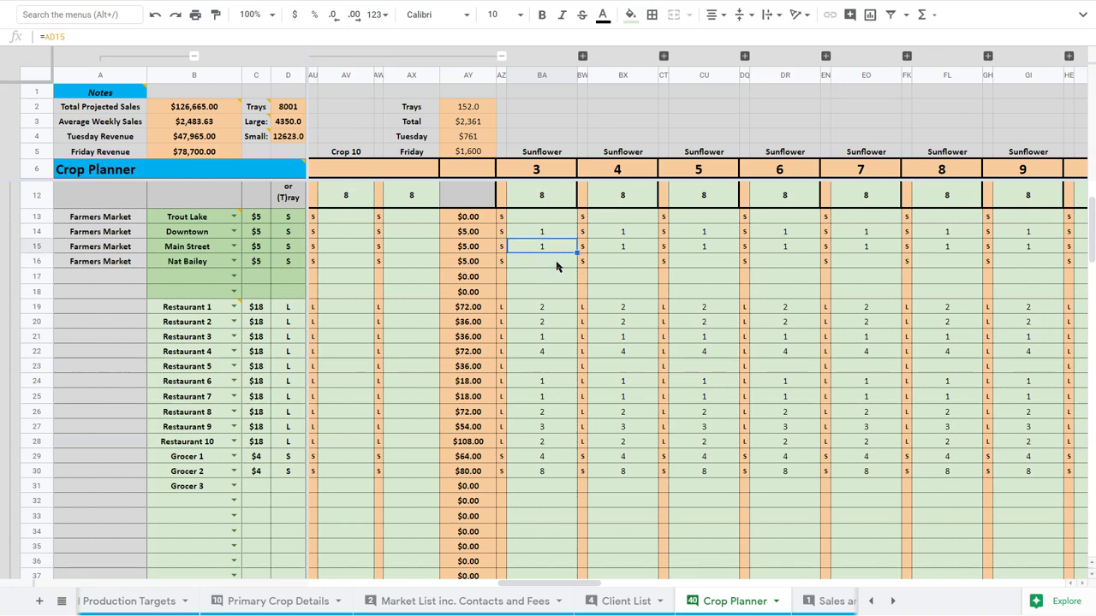
{"action": "key", "text": "Down"}
{"action": "key", "text": "Down"}
{"action": "key", "text": "ctrl+c"}
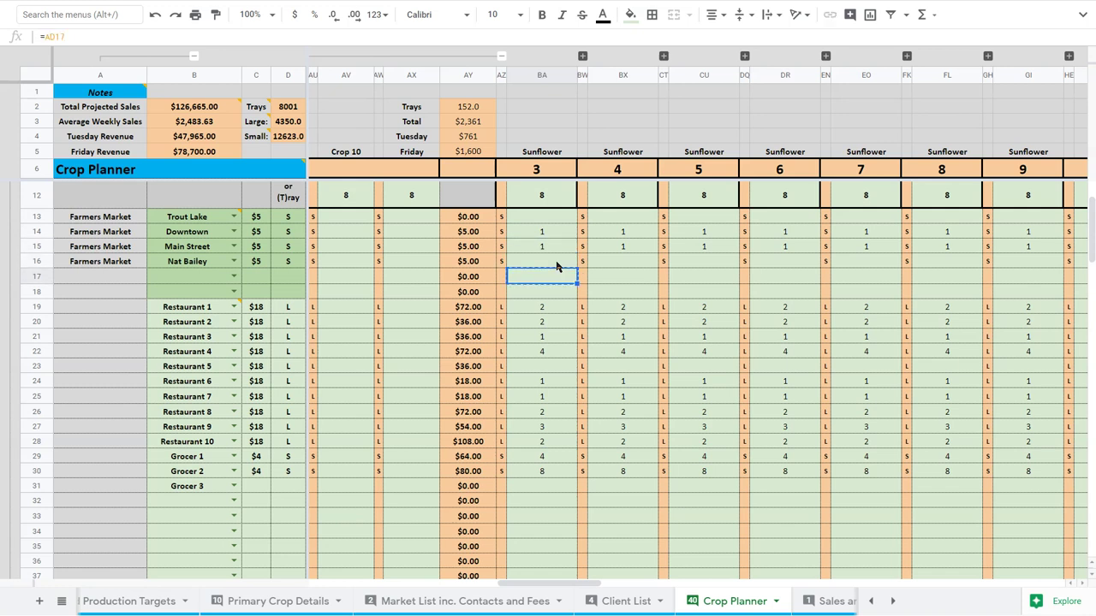
{"action": "key", "text": "Up"}
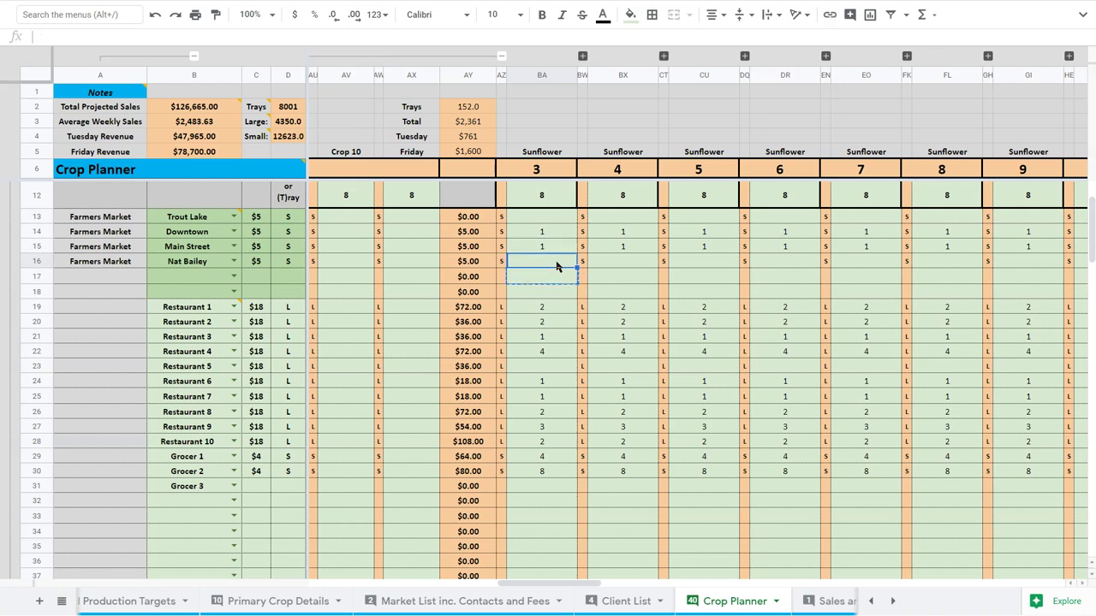
{"action": "key", "text": "ctrl+v"}
{"action": "key", "text": "Escape"}
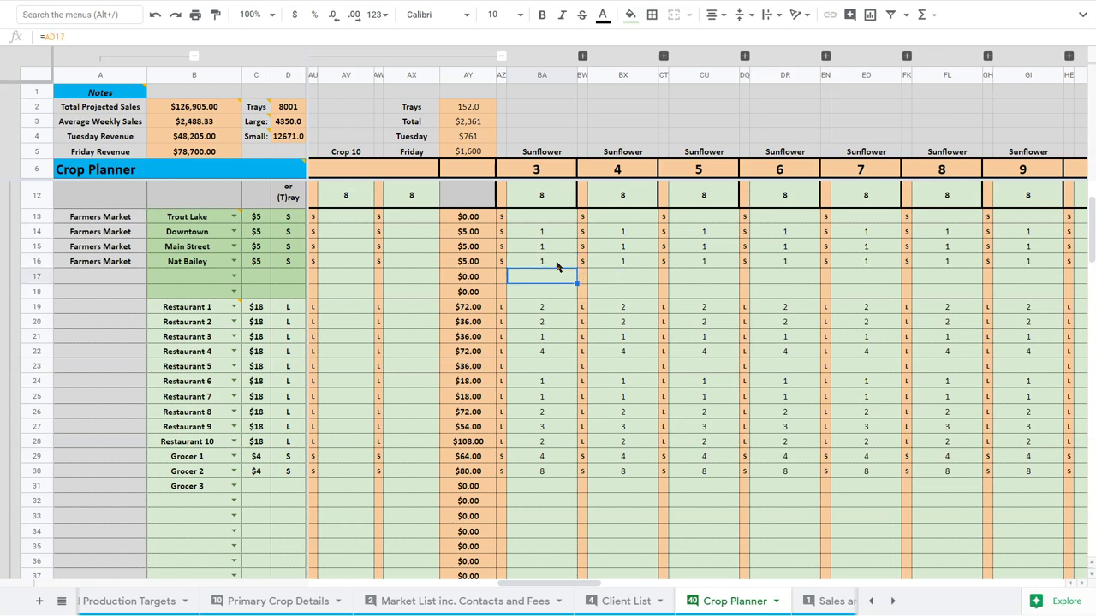
{"action": "key", "text": "Down"}
{"action": "key", "text": "Up"}
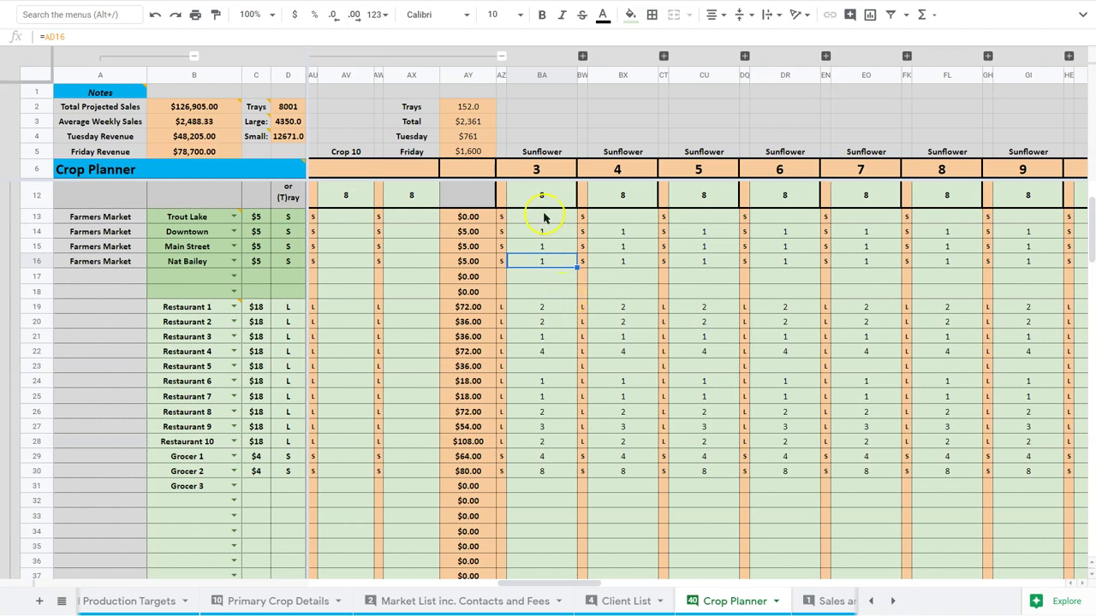
Inspect the week 3 Sunflower formulas in row 17 and for Downtown, highlighting the column's cells from Trout Lake to Restaurant 9.
{"action": "left_click", "coordinate": [539, 276]}
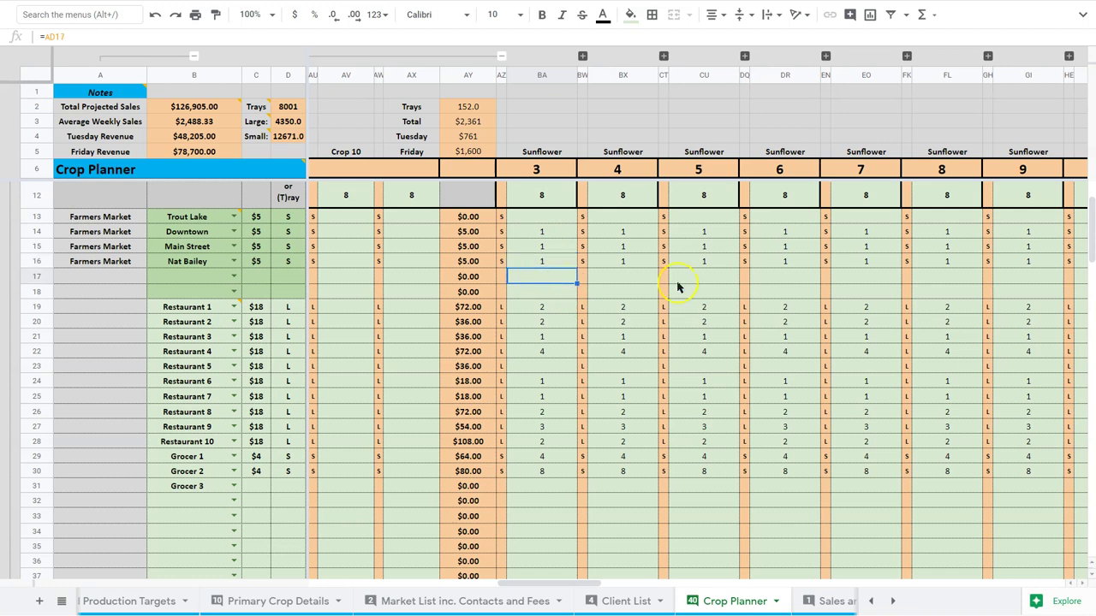
{"action": "scroll", "coordinate": [677, 287], "scroll_direction": "right", "scroll_amount": 1}
{"action": "scroll", "coordinate": [676, 287], "scroll_direction": "left", "scroll_amount": 1}
{"action": "left_click", "coordinate": [532, 229]}
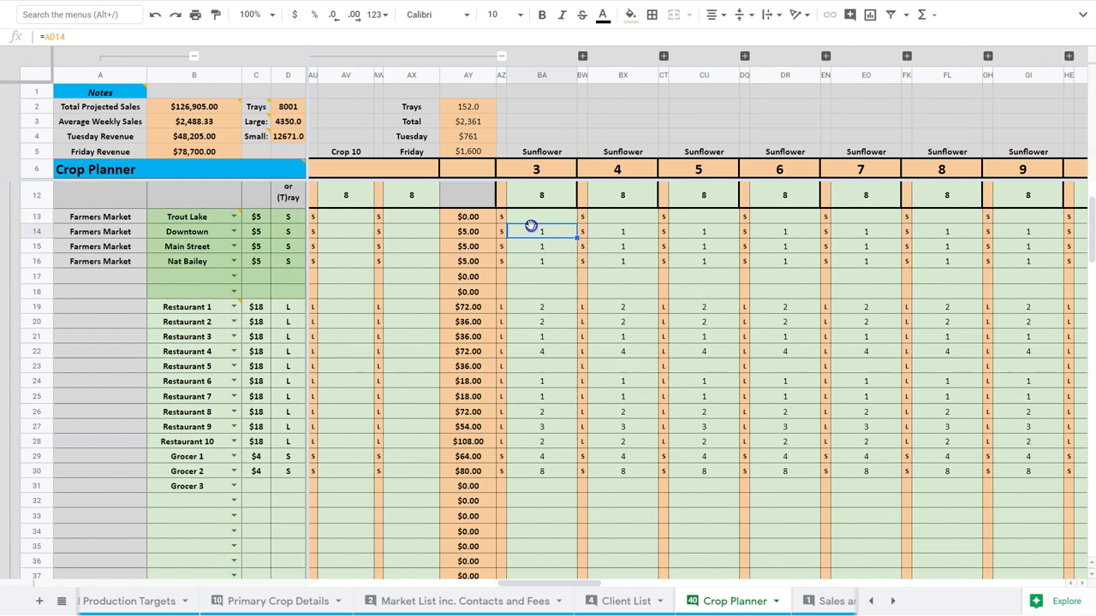
{"action": "left_click", "coordinate": [531, 226]}
{"action": "key", "text": "shift+Down"}
{"action": "key", "text": "shift+Down"}
{"action": "key", "text": "shift+Down"}
{"action": "key", "text": "shift+Down"}
{"action": "key", "text": "shift+Down"}
{"action": "key", "text": "shift+Down"}
{"action": "key", "text": "shift+Down"}
{"action": "key", "text": "shift+Down"}
{"action": "key", "text": "shift+Down"}
{"action": "key", "text": "shift+Down"}
{"action": "key", "text": "shift+Down"}
{"action": "key", "text": "shift+Down"}
{"action": "key", "text": "shift+Down"}
{"action": "key", "text": "shift+Down"}
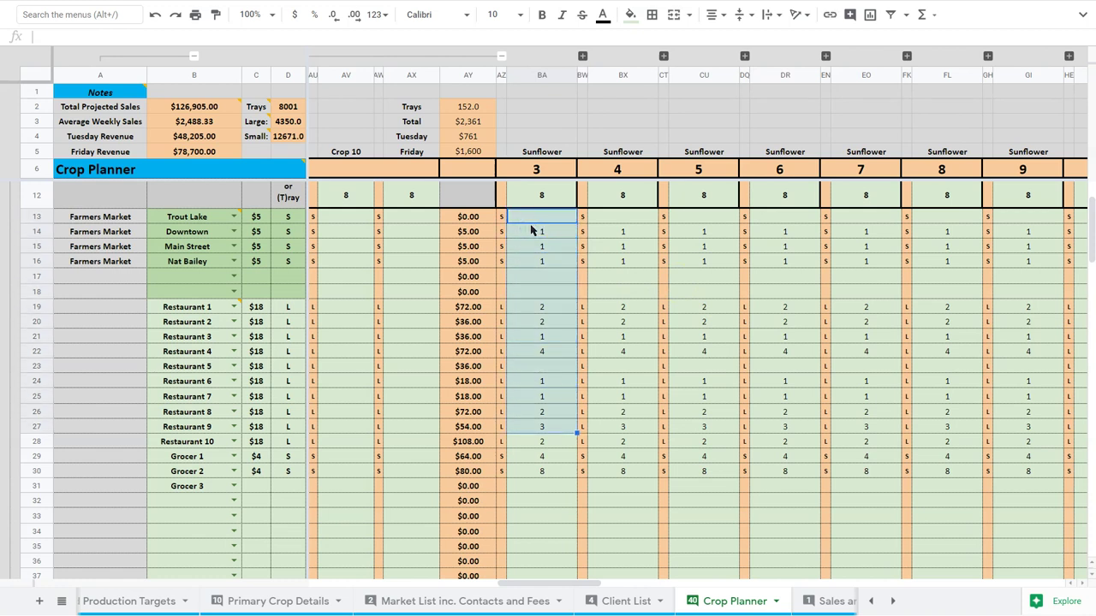
{"action": "left_click", "coordinate": [530, 228]}
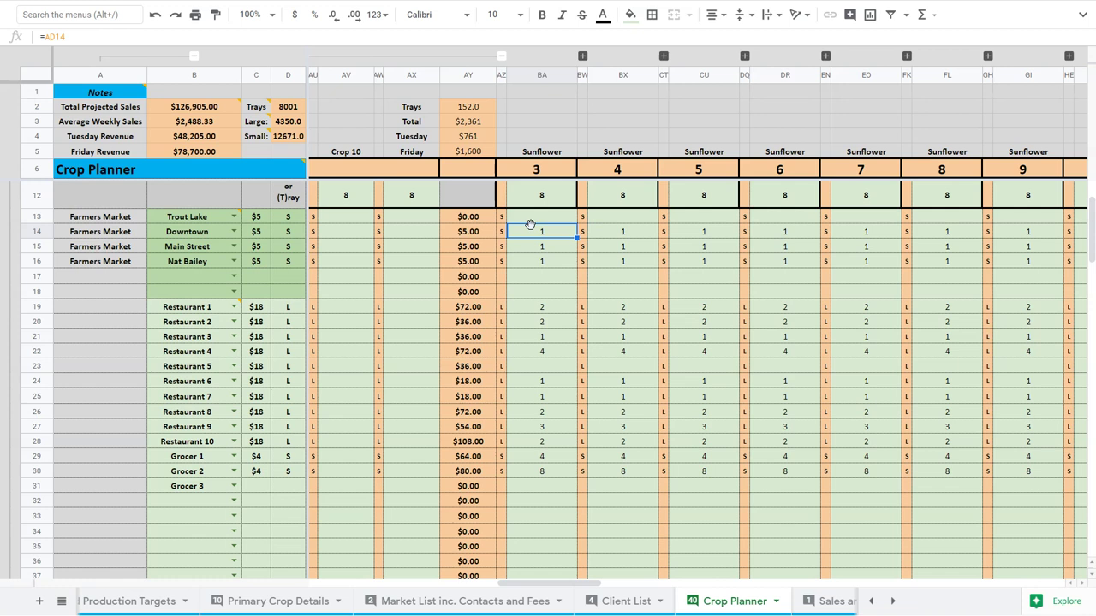
Review week 1 from the Tuesday Harvest section to the Friday Harvest heading, including the notes on Harvest Tray Limit and Weekly Revenue Goal.
{"action": "scroll", "coordinate": [531, 227], "scroll_direction": "left", "scroll_amount": 15}
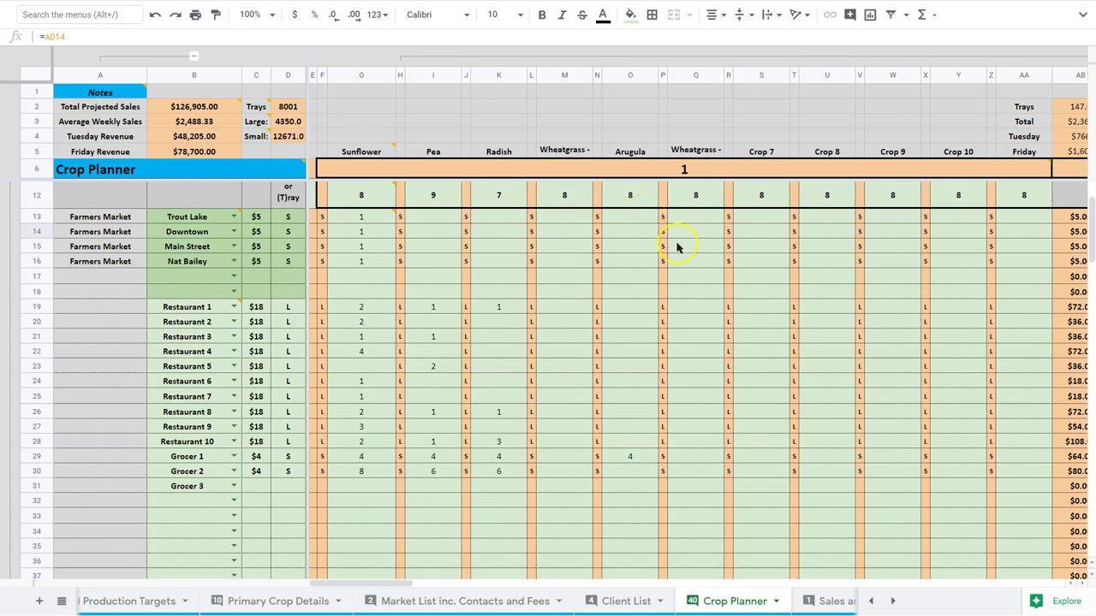
{"action": "scroll", "coordinate": [694, 326], "scroll_direction": "right", "scroll_amount": 1}
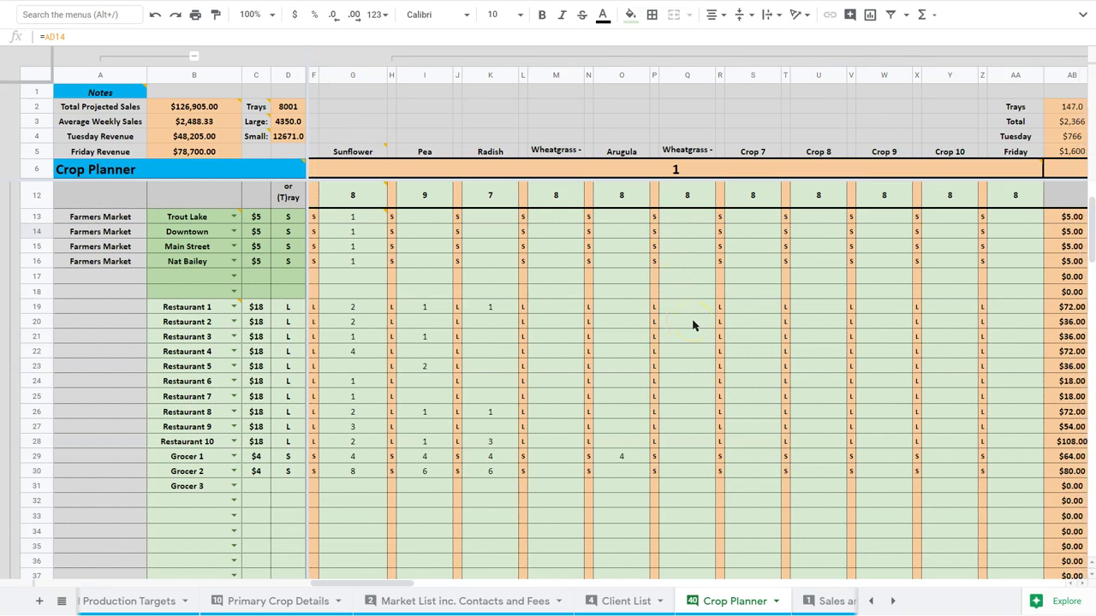
{"action": "scroll", "coordinate": [694, 325], "scroll_direction": "down", "scroll_amount": 15}
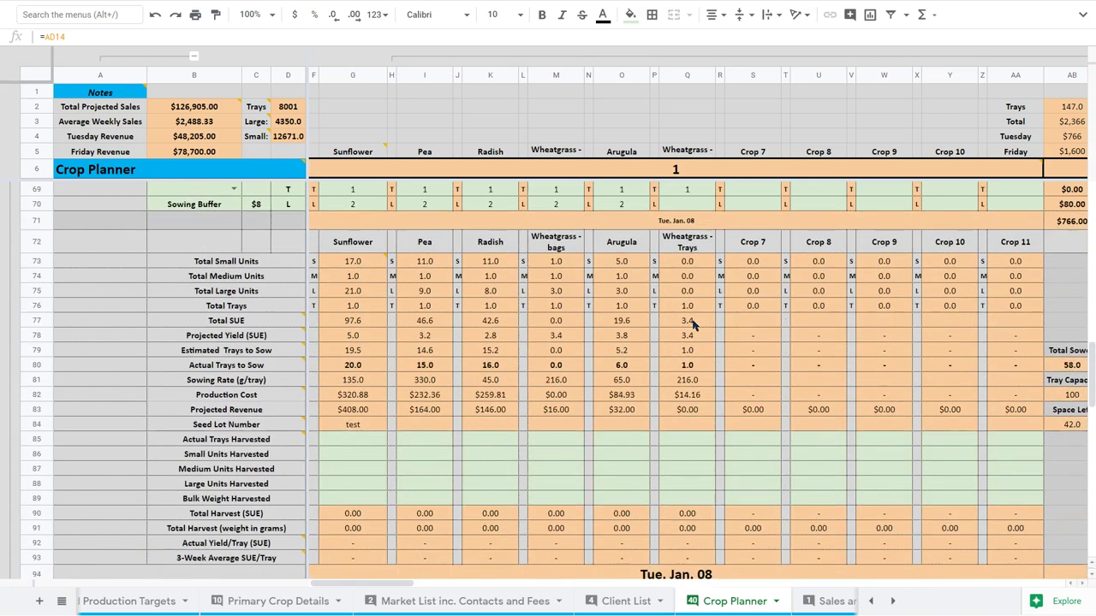
{"action": "scroll", "coordinate": [694, 326], "scroll_direction": "down", "scroll_amount": 3}
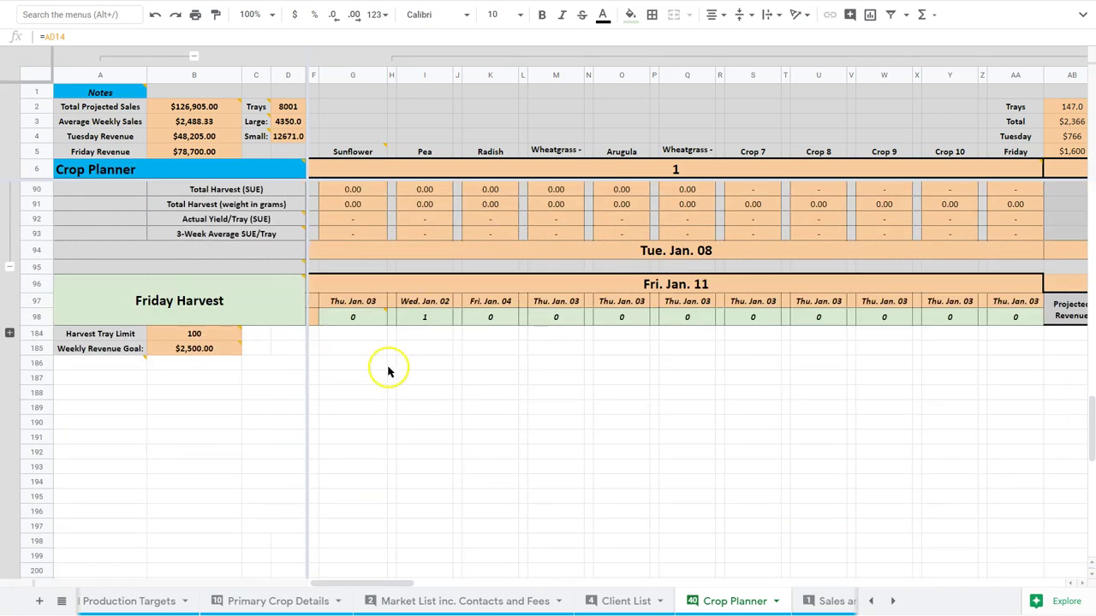
{"action": "mouse_move", "coordinate": [212, 366]}
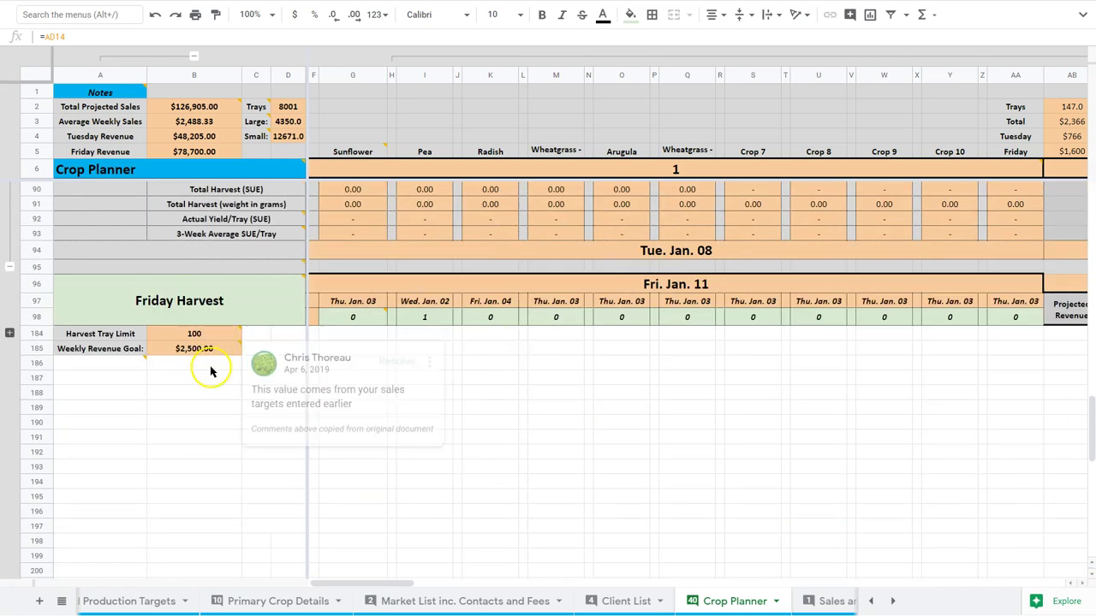
{"action": "mouse_move", "coordinate": [200, 338]}
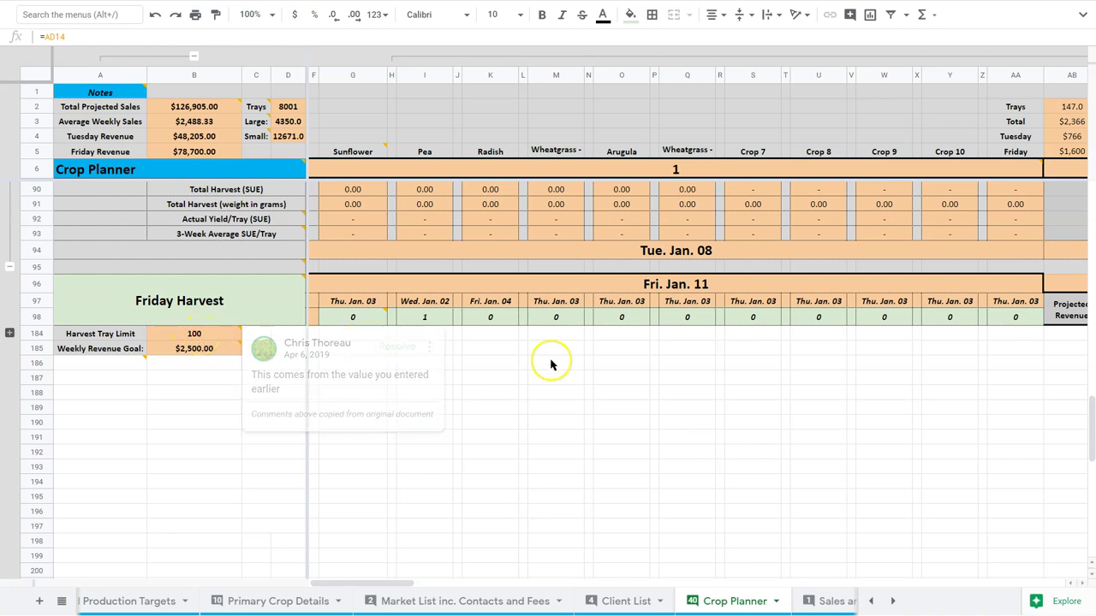
{"action": "scroll", "coordinate": [704, 337], "scroll_direction": "up", "scroll_amount": 15}
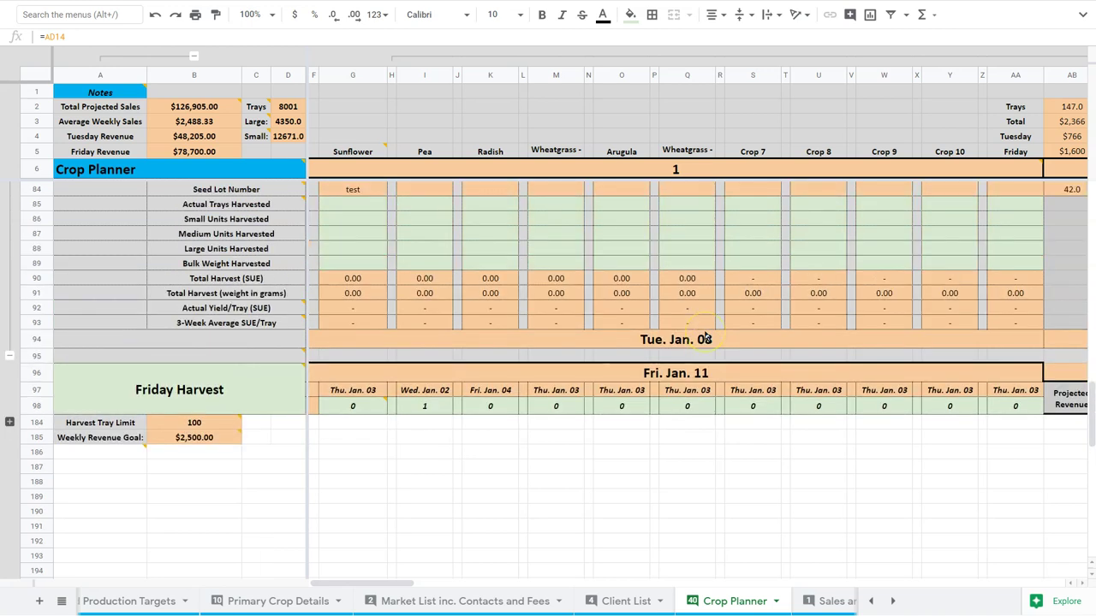
{"action": "scroll", "coordinate": [705, 337], "scroll_direction": "down", "scroll_amount": 5}
{"action": "scroll", "coordinate": [705, 337], "scroll_direction": "up", "scroll_amount": 10}
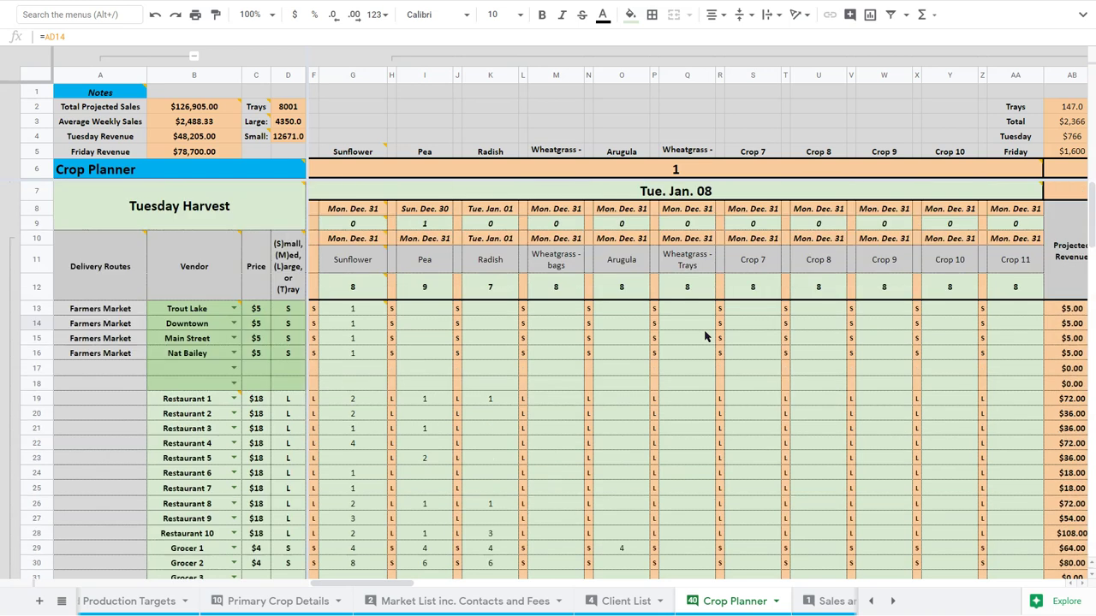